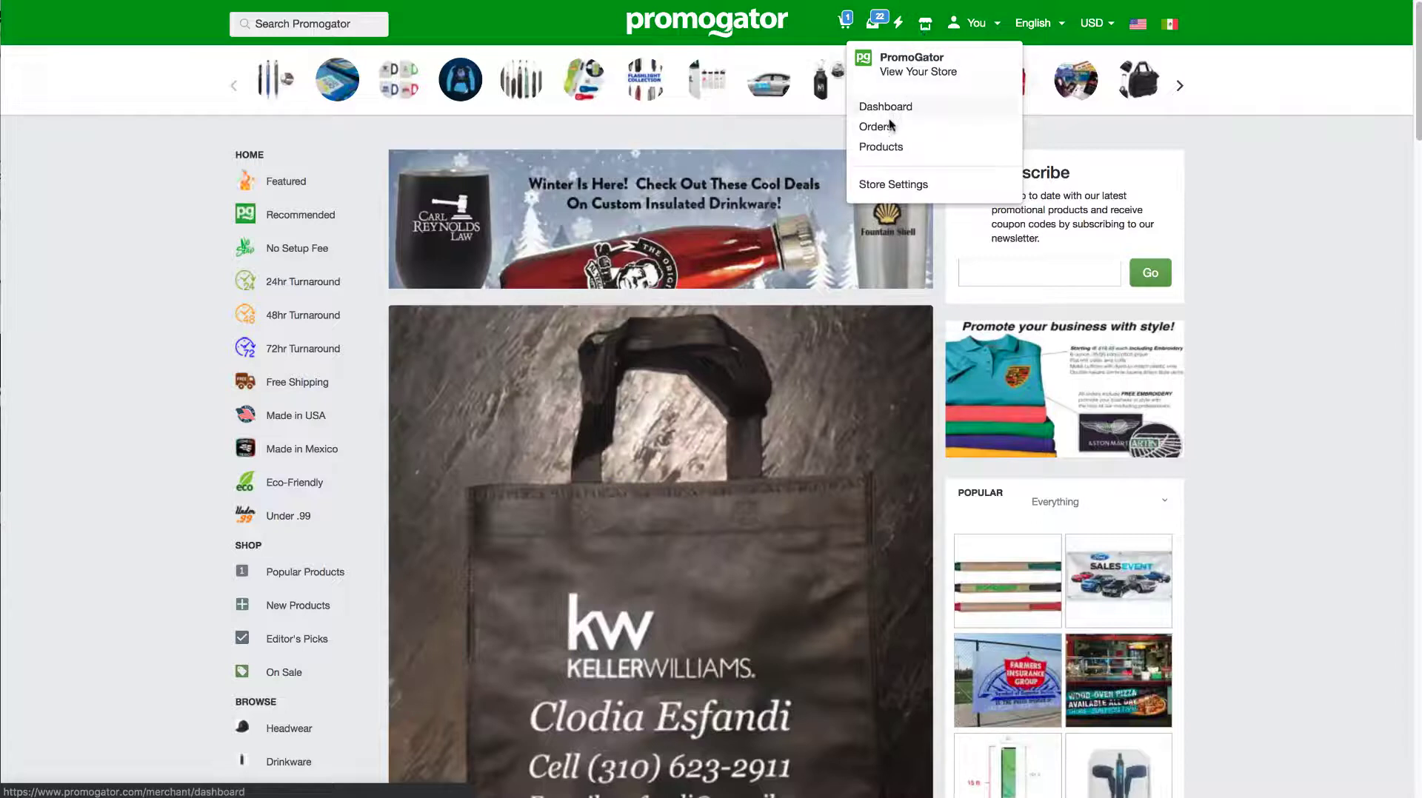
Step: Start a new product of the Promotional Item type from the merchant store's product list
click(884, 146)
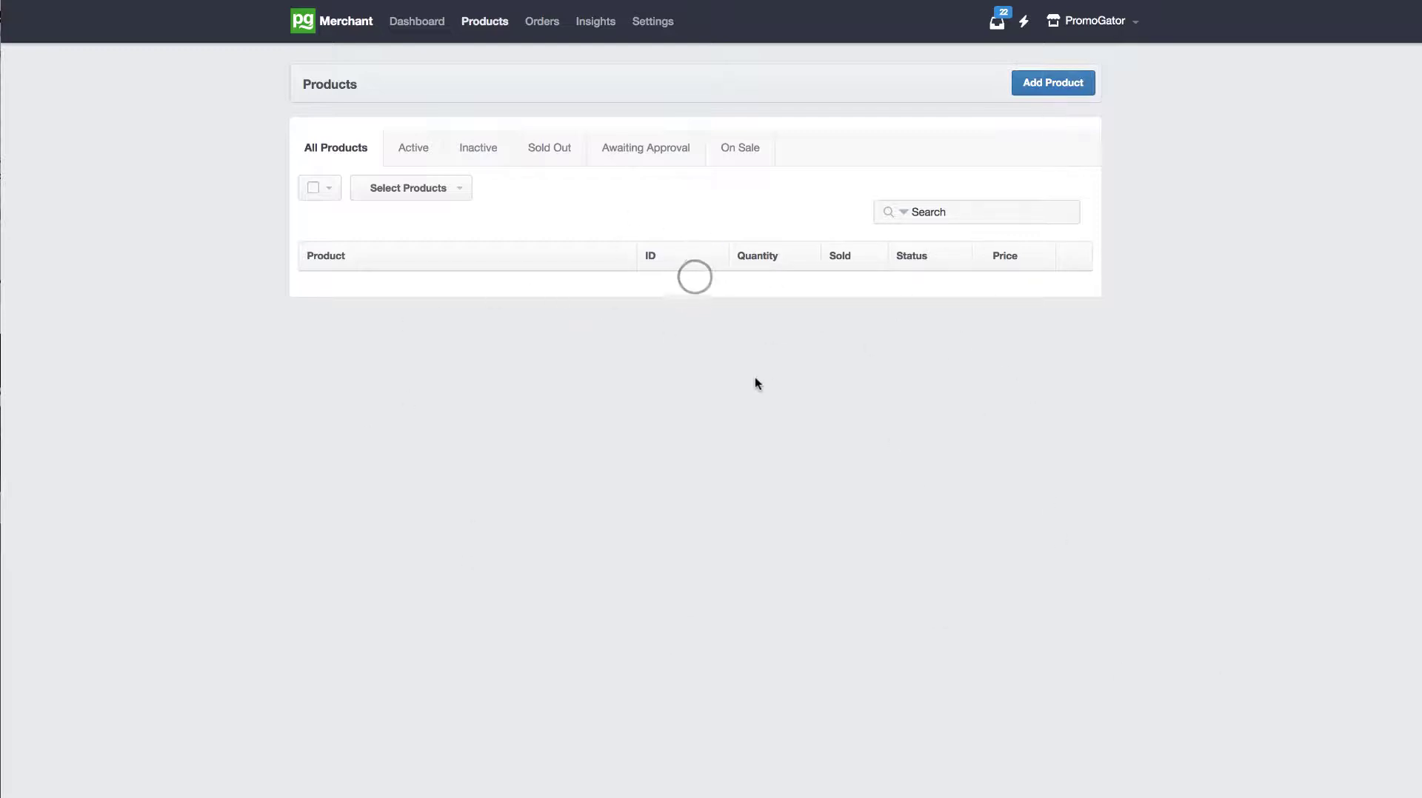
click(1040, 85)
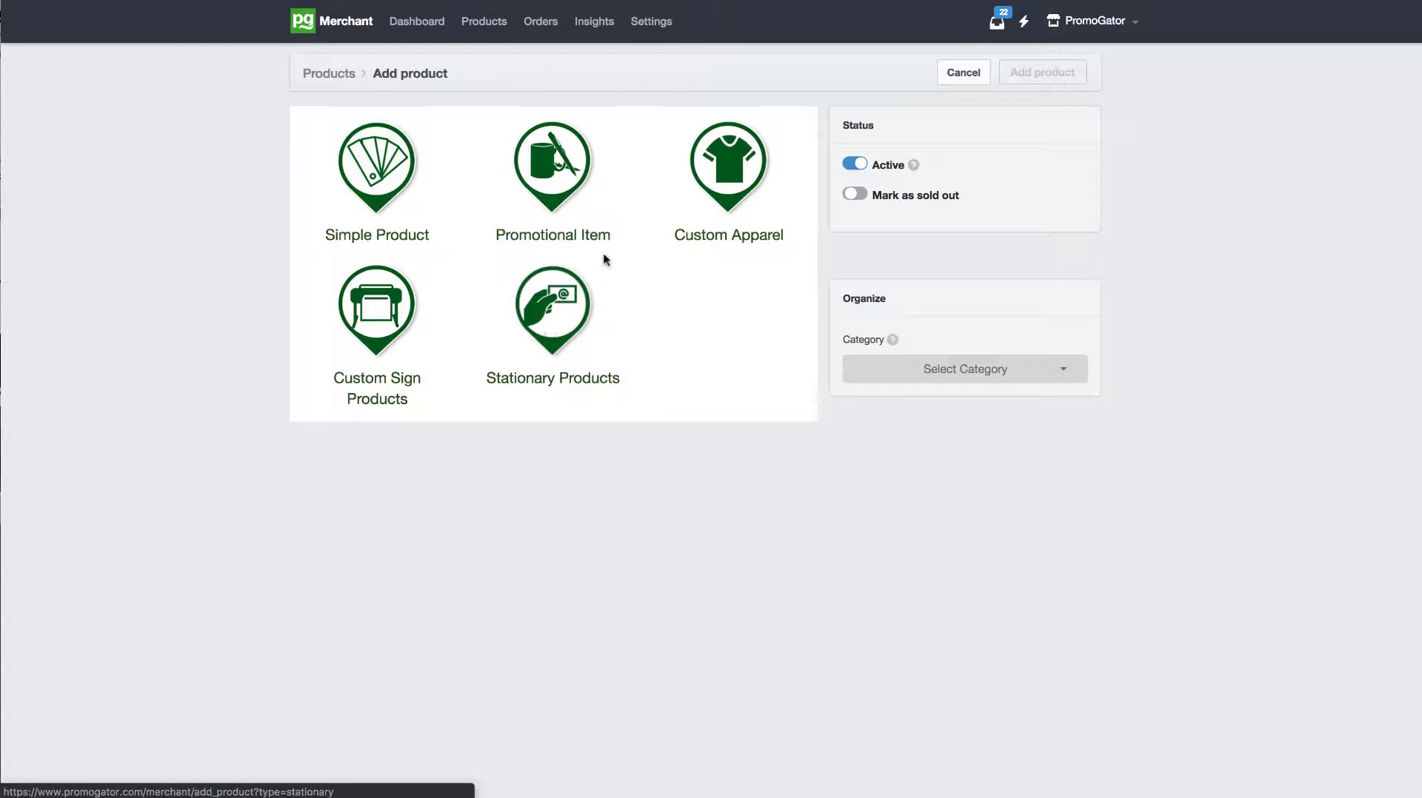
click(548, 160)
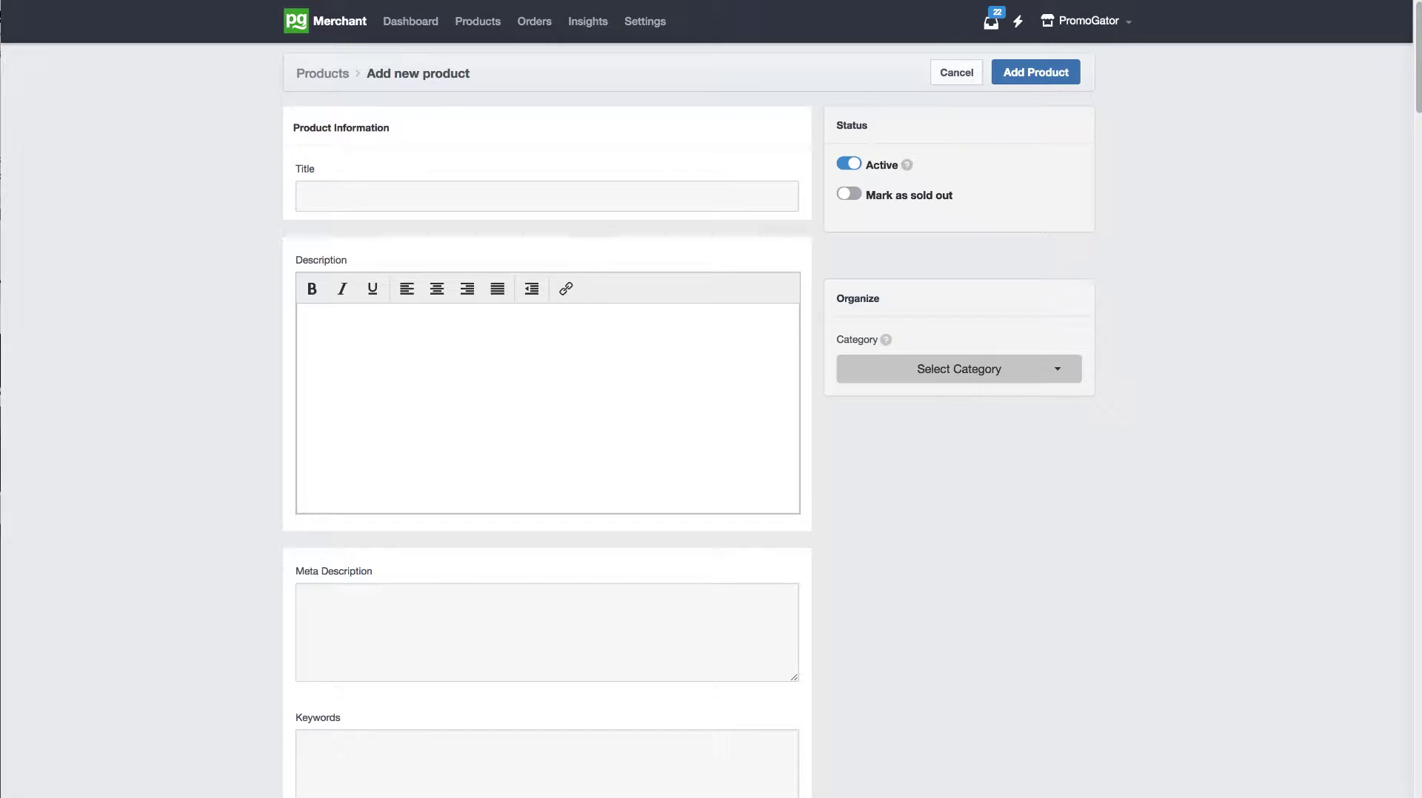
Step: Enter the product title "Economy Trade show Gusset Tote Bag Made in USA PG3408 includes 1 color imprint"
click(723, 193)
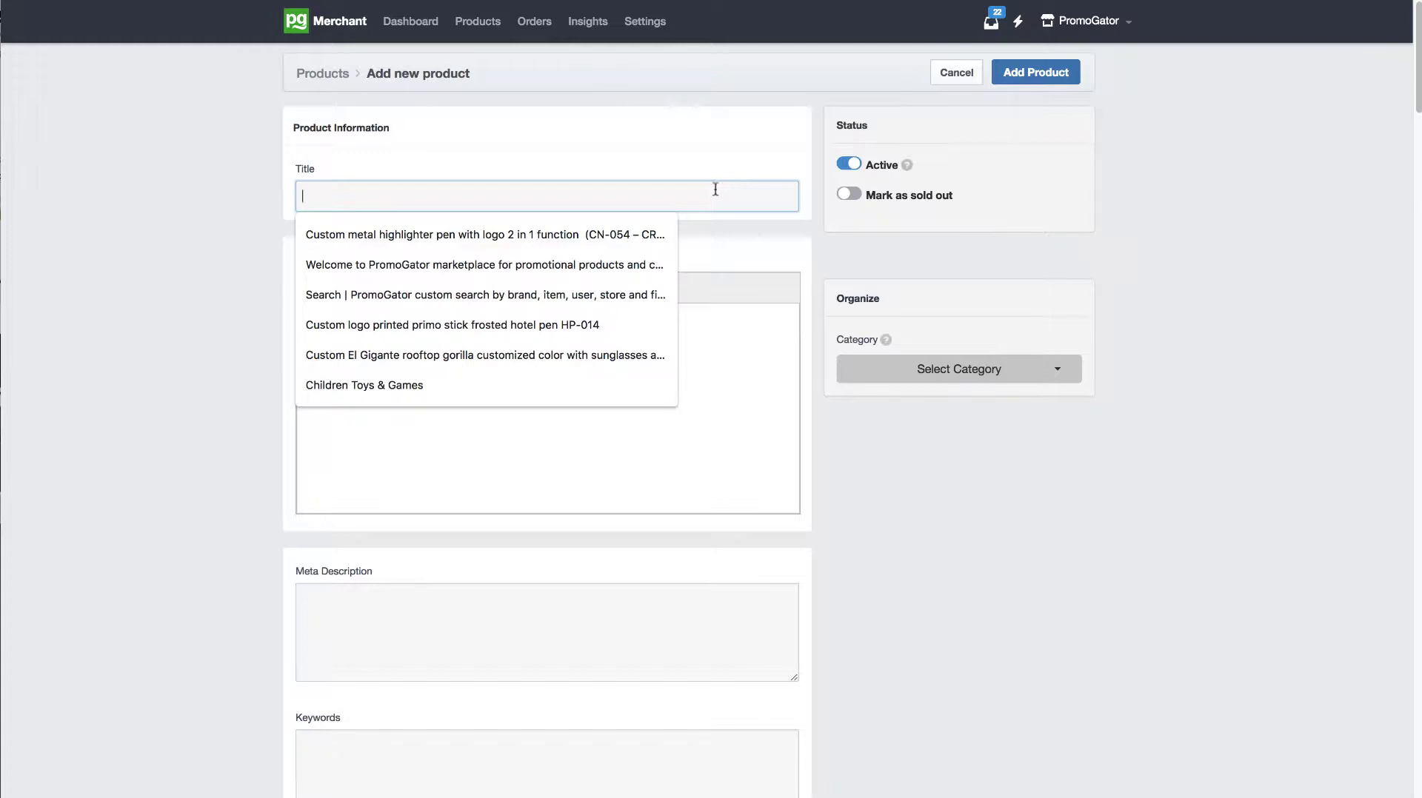
click(720, 149)
click(738, 183)
text(Economy Trad)
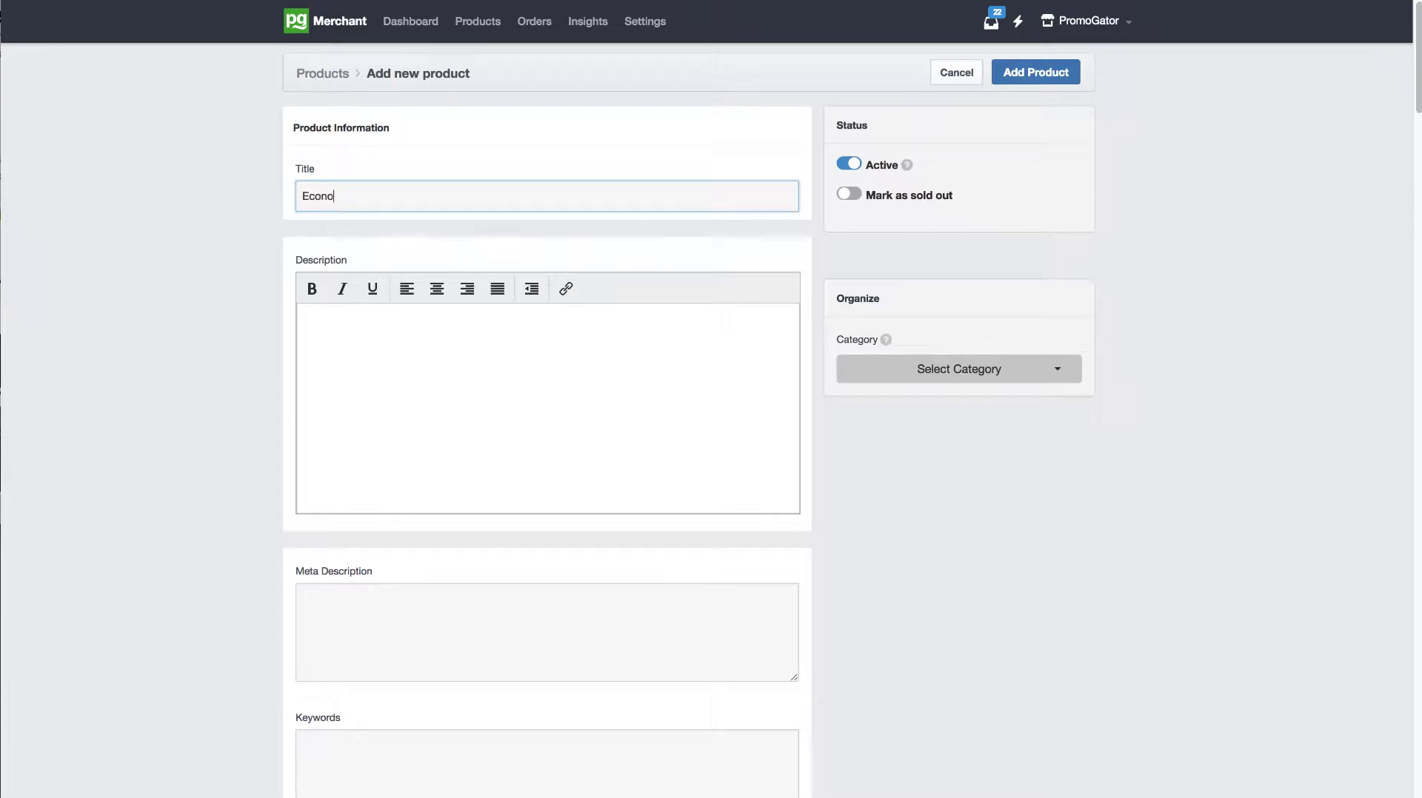
key(BackSpace)
text(eshow)
key(BackSpace)
key(BackSpace)
key(BackSpace)
key(BackSpace)
text(show Gusset Tote Bag Made )
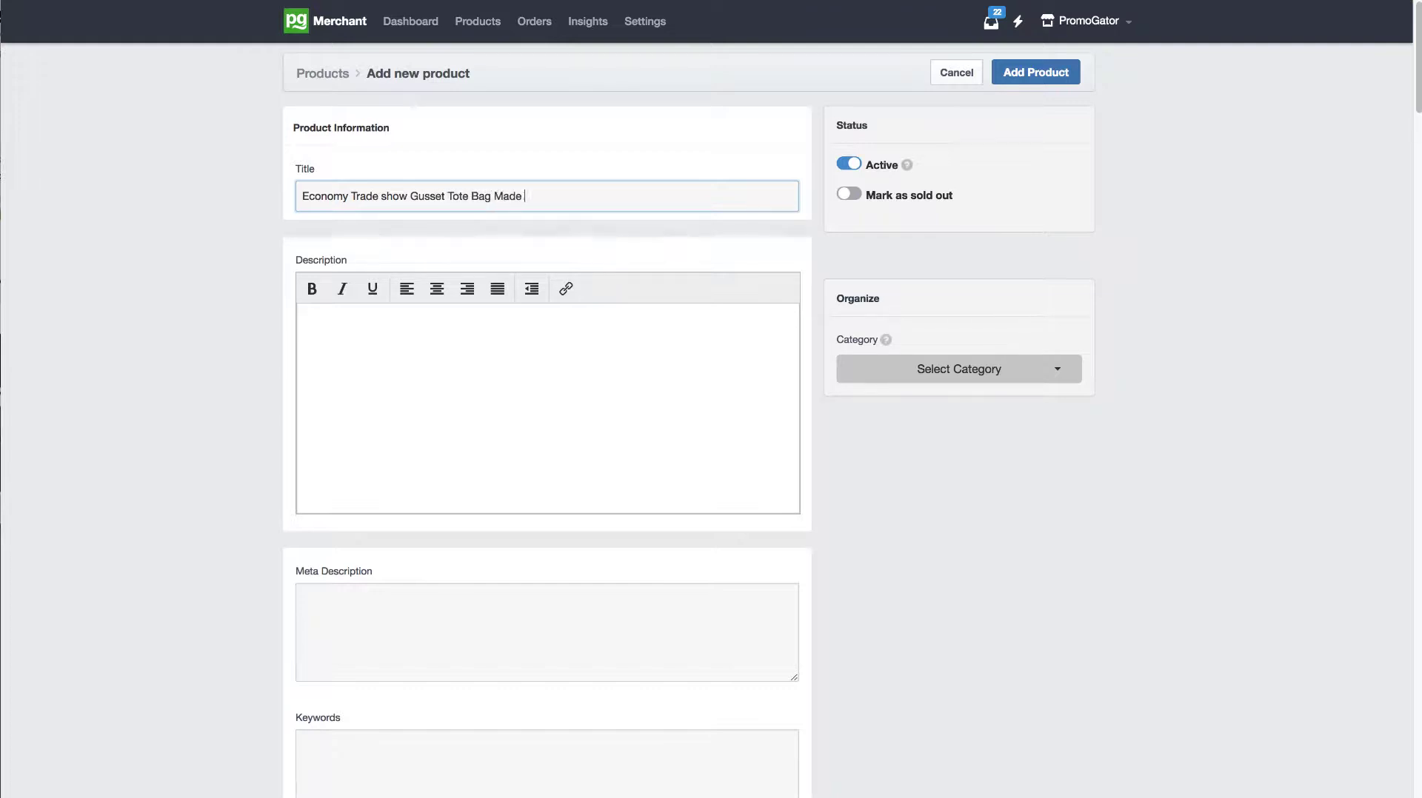
text(in the)
key(BackSpace)
key(BackSpace)
key(BackSpace)
key(BackSpace)
text(USA PG3408 includes 1 color imprint)
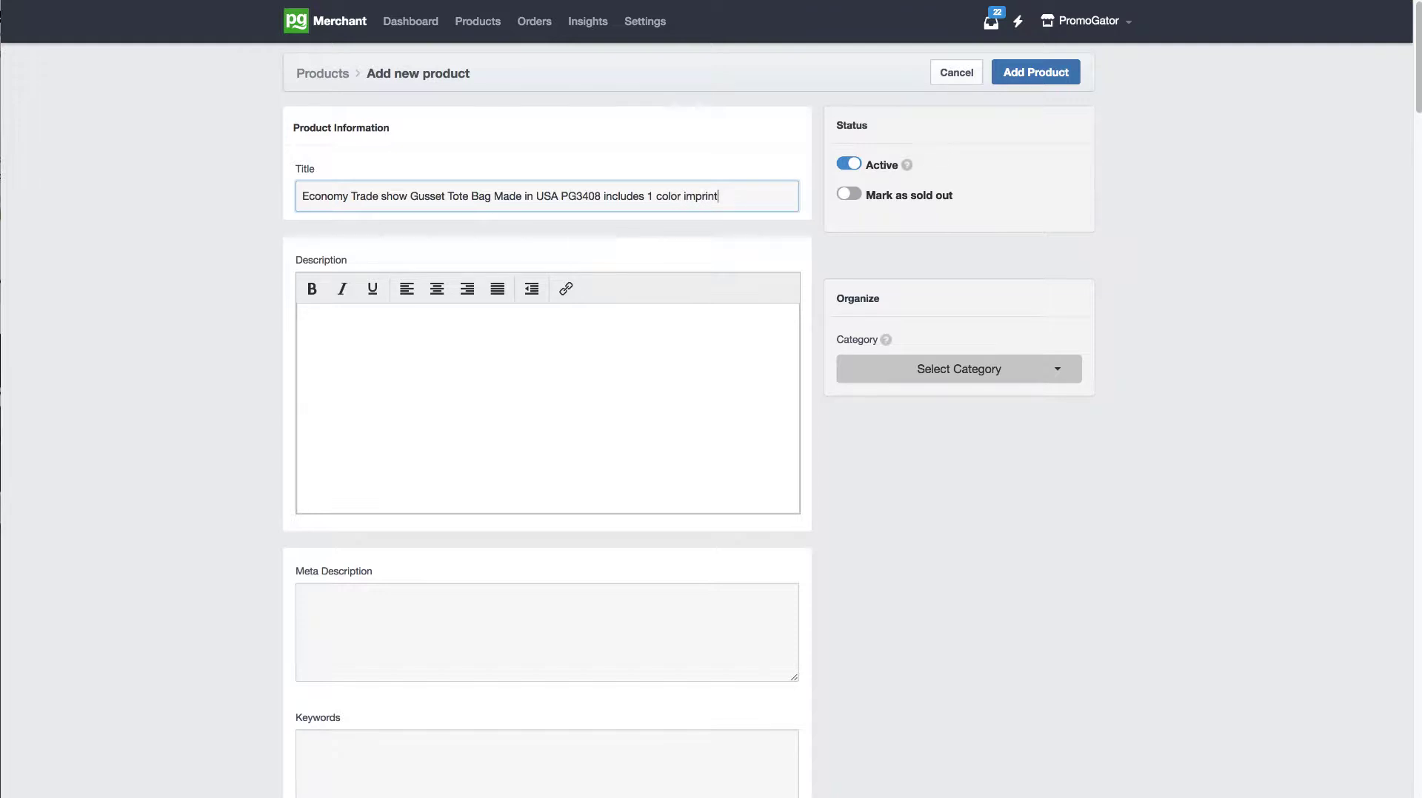
Step: Copy the full product title into both the description and the meta description
triple_click(764, 197)
key(super+c)
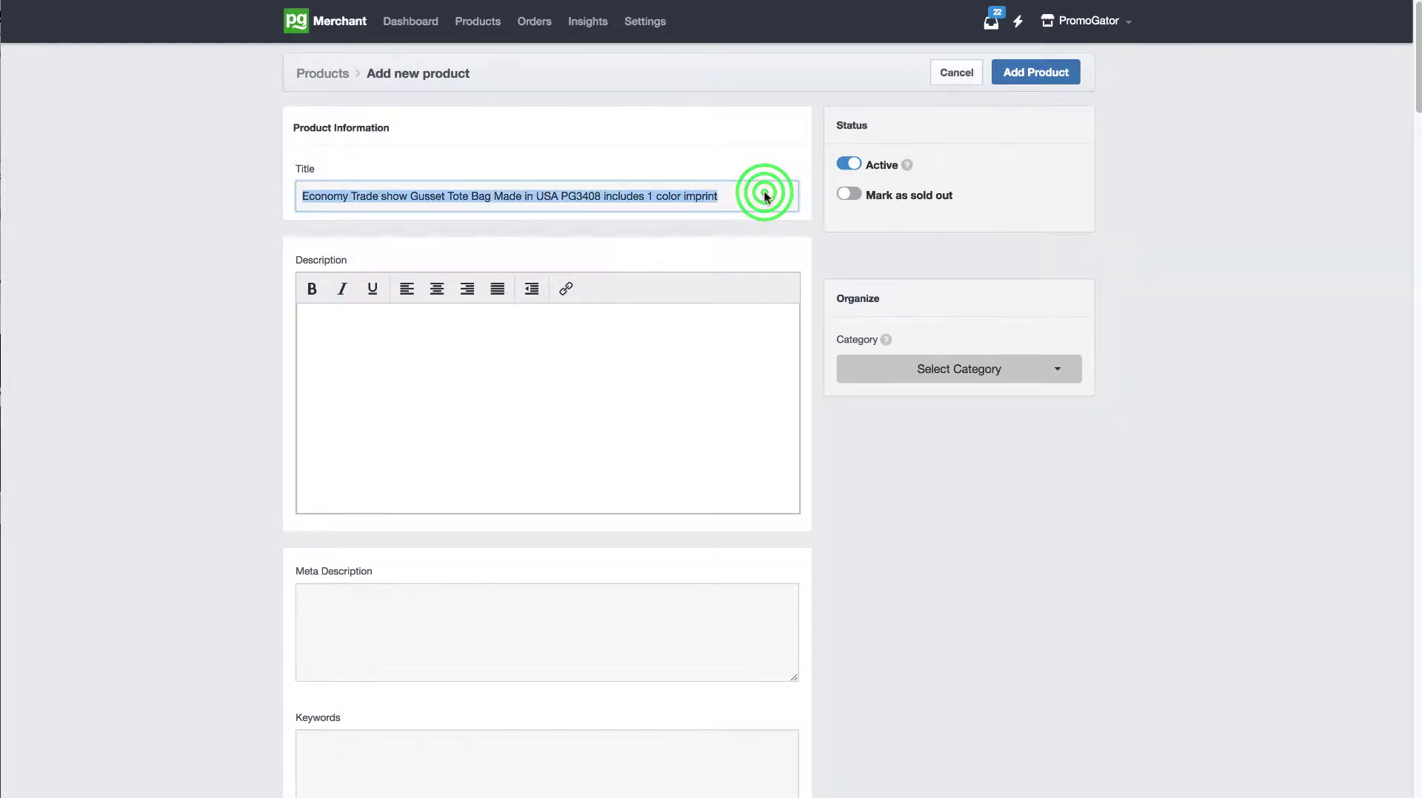
click(676, 320)
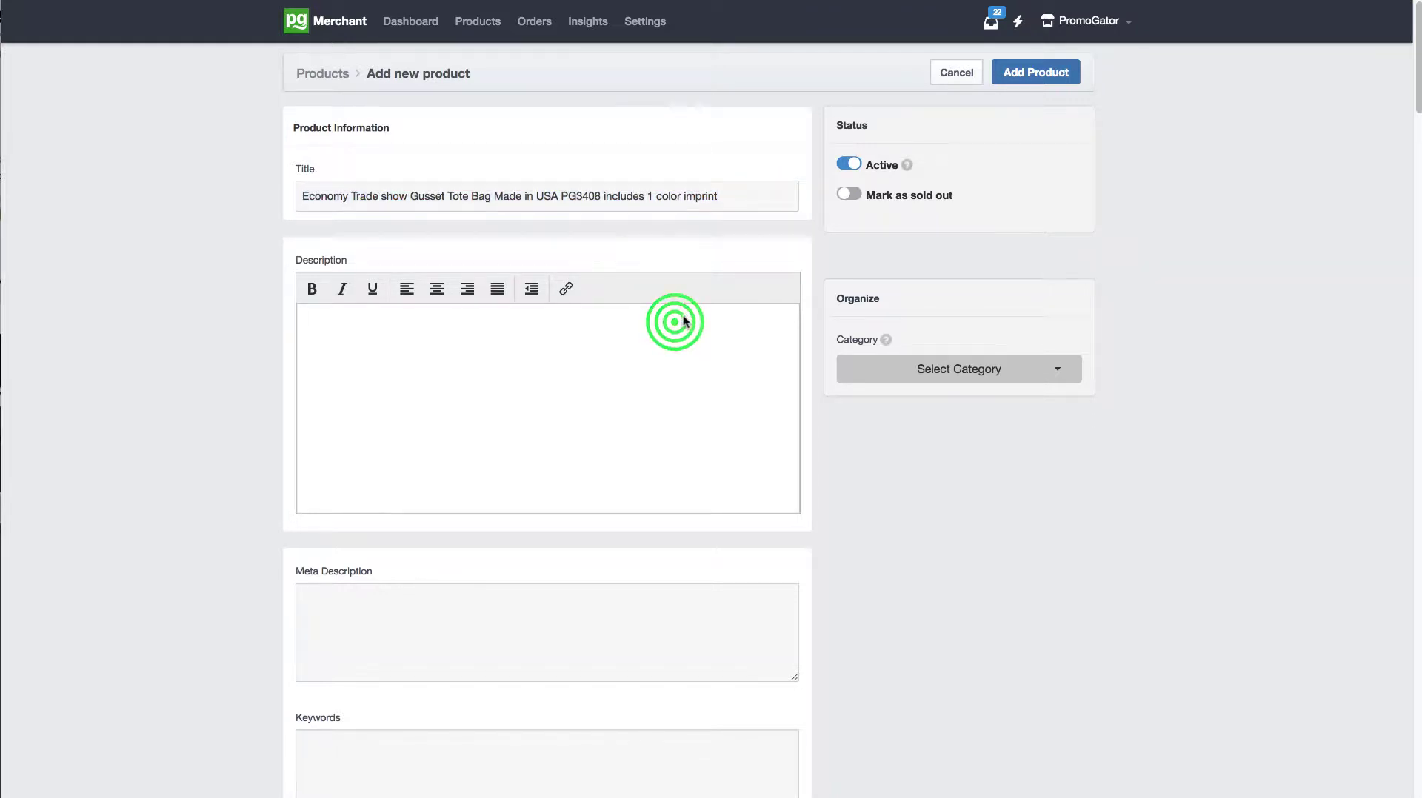
key(super+v)
click(501, 602)
key(super+v)
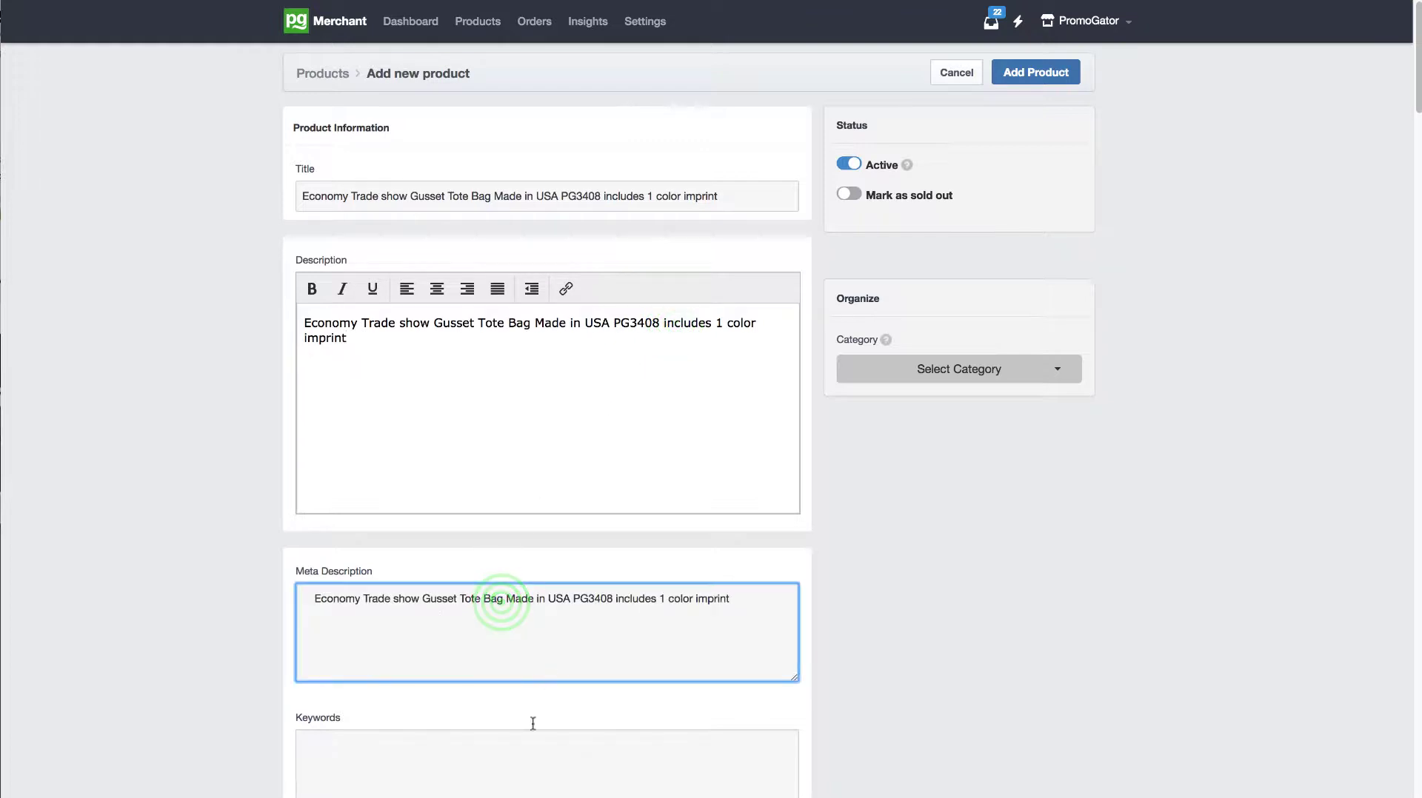
Step: Paste the DESCRIPTION and FURTHER DESCRIPTION bullet text below the description's opening line and remove the blank lines between the two sections
click(461, 340)
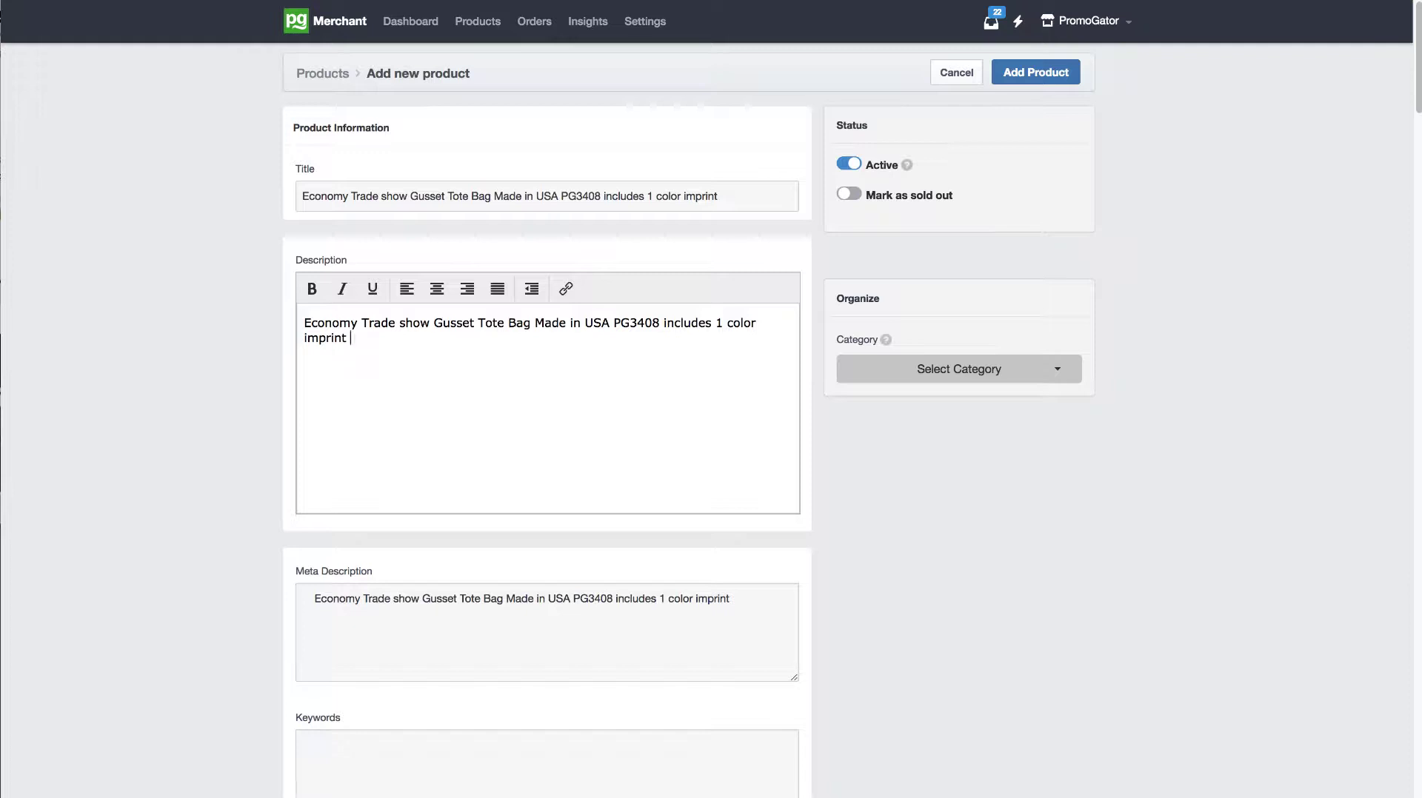
key(Return)
drag(744, 196, 260, 200)
drag(415, 371, 254, 317)
click(324, 376)
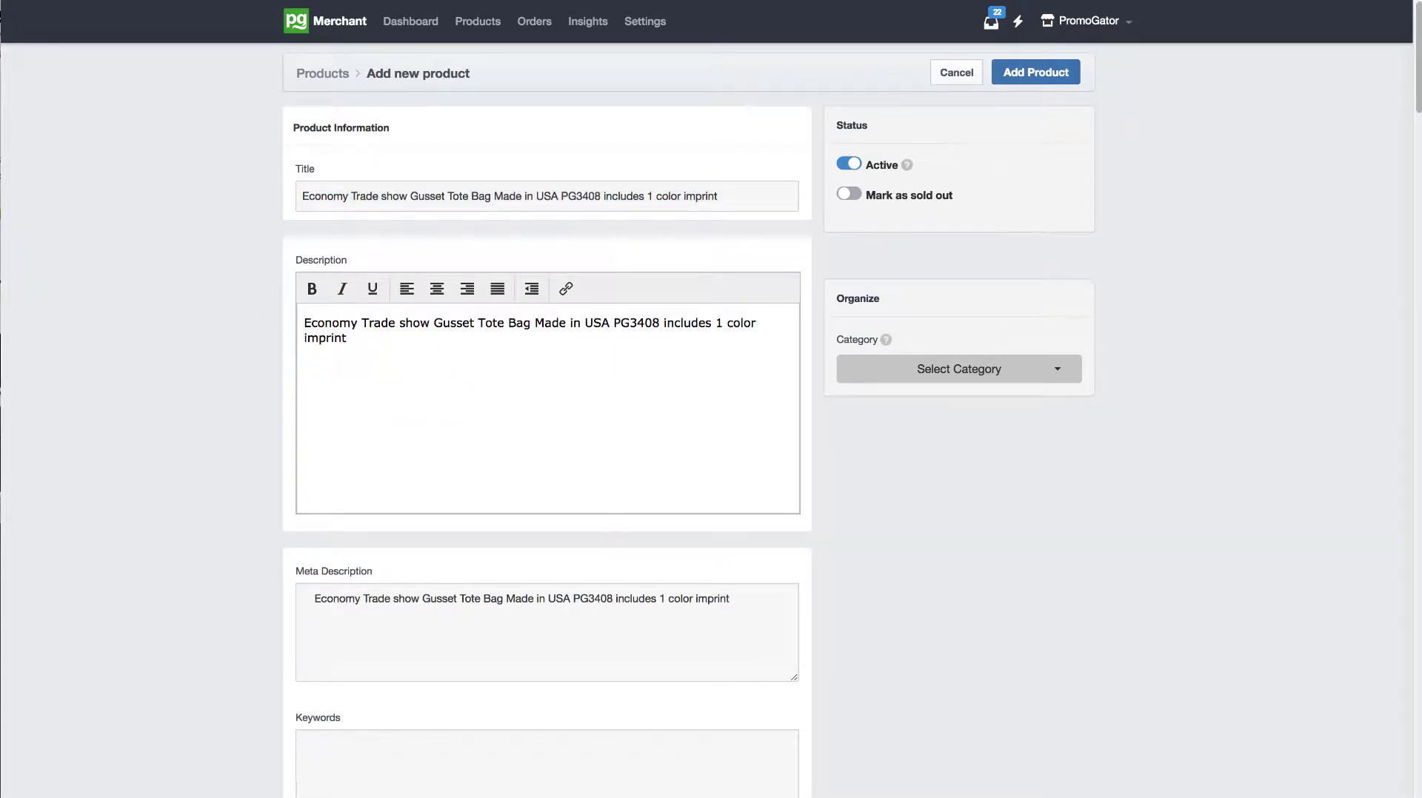
click(426, 385)
key(ctrl+v)
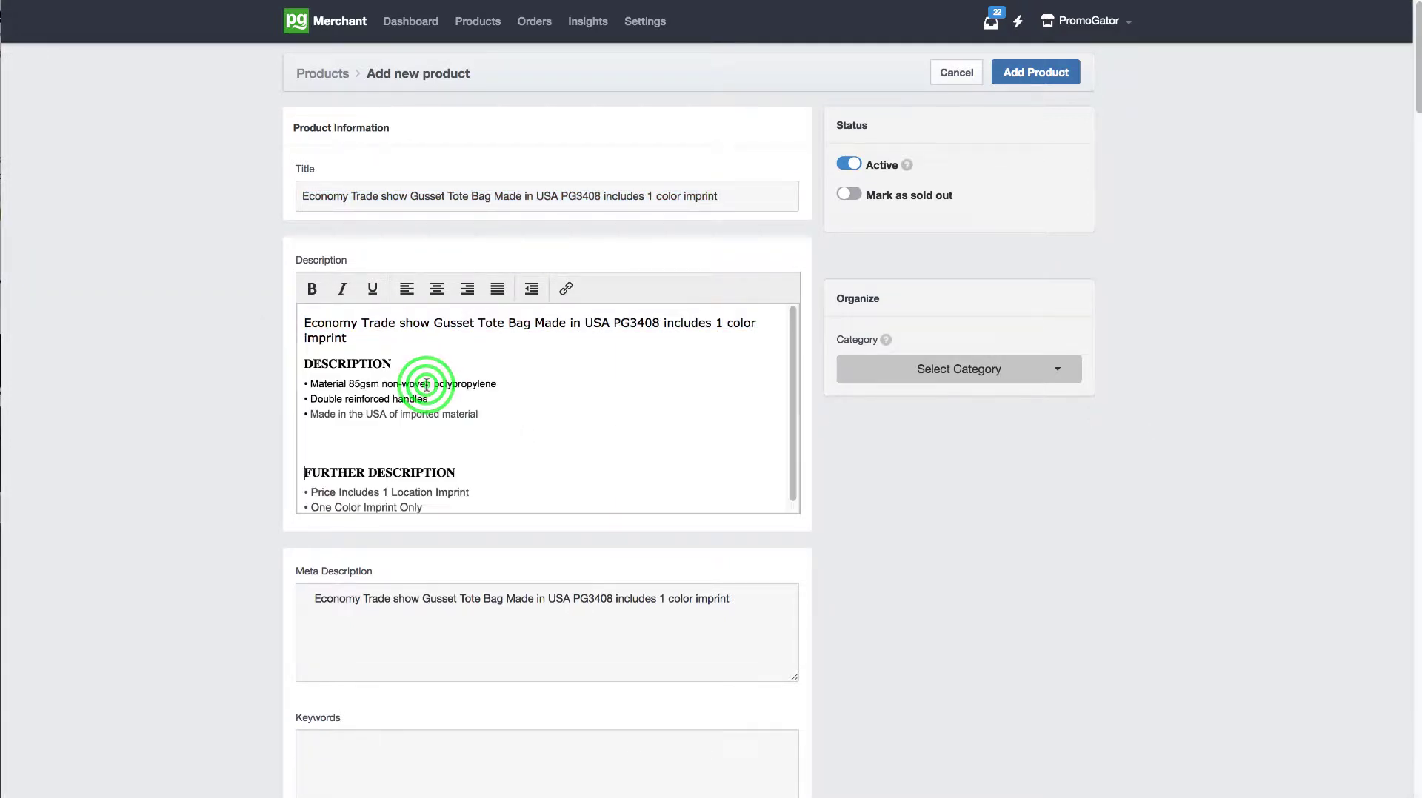
click(361, 448)
key(BackSpace)
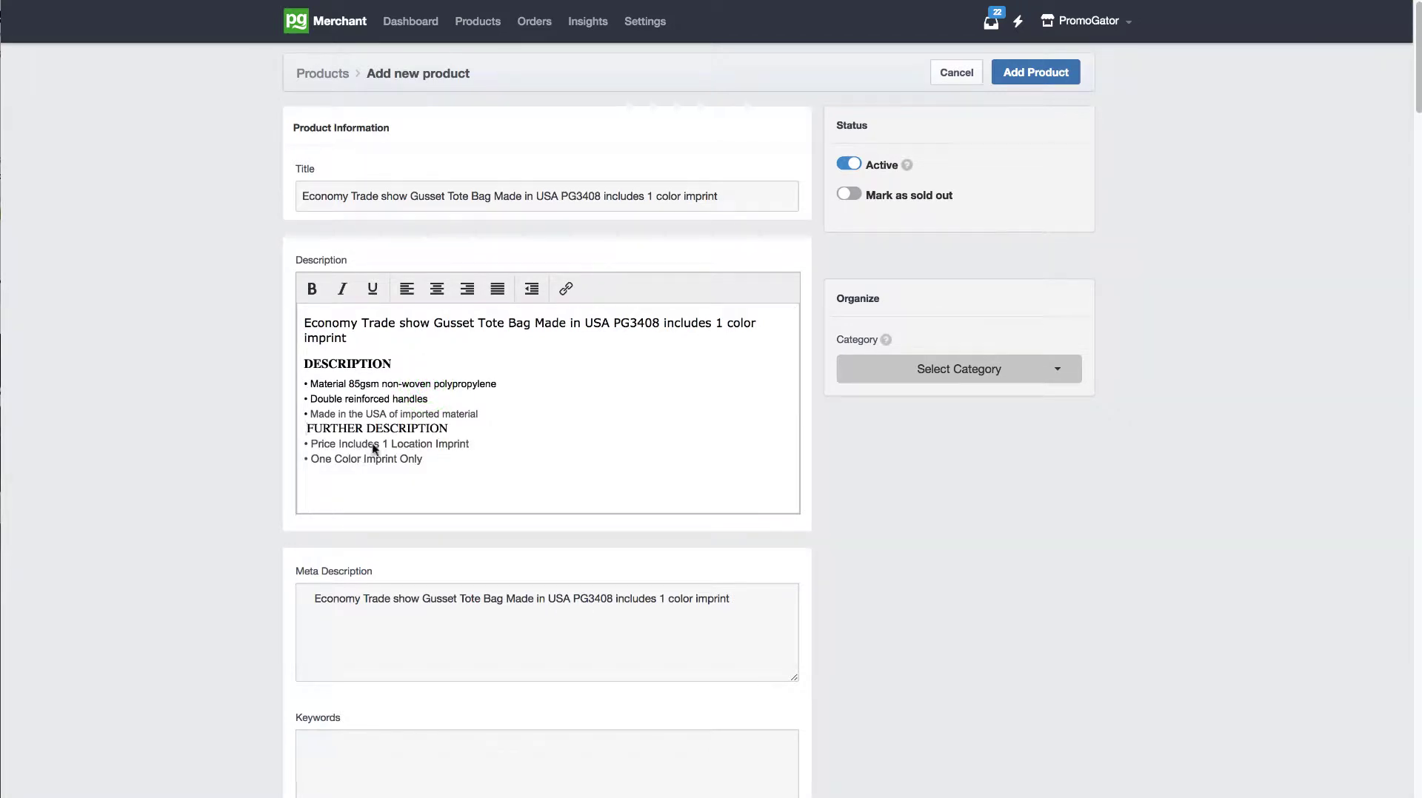
Step: Extend the description's opening paragraph with "This bag comes in 8 different colors and price includes 1 color imprint. We screen print this bag."
click(373, 337)
text(This bag comes in 8 different colors and)
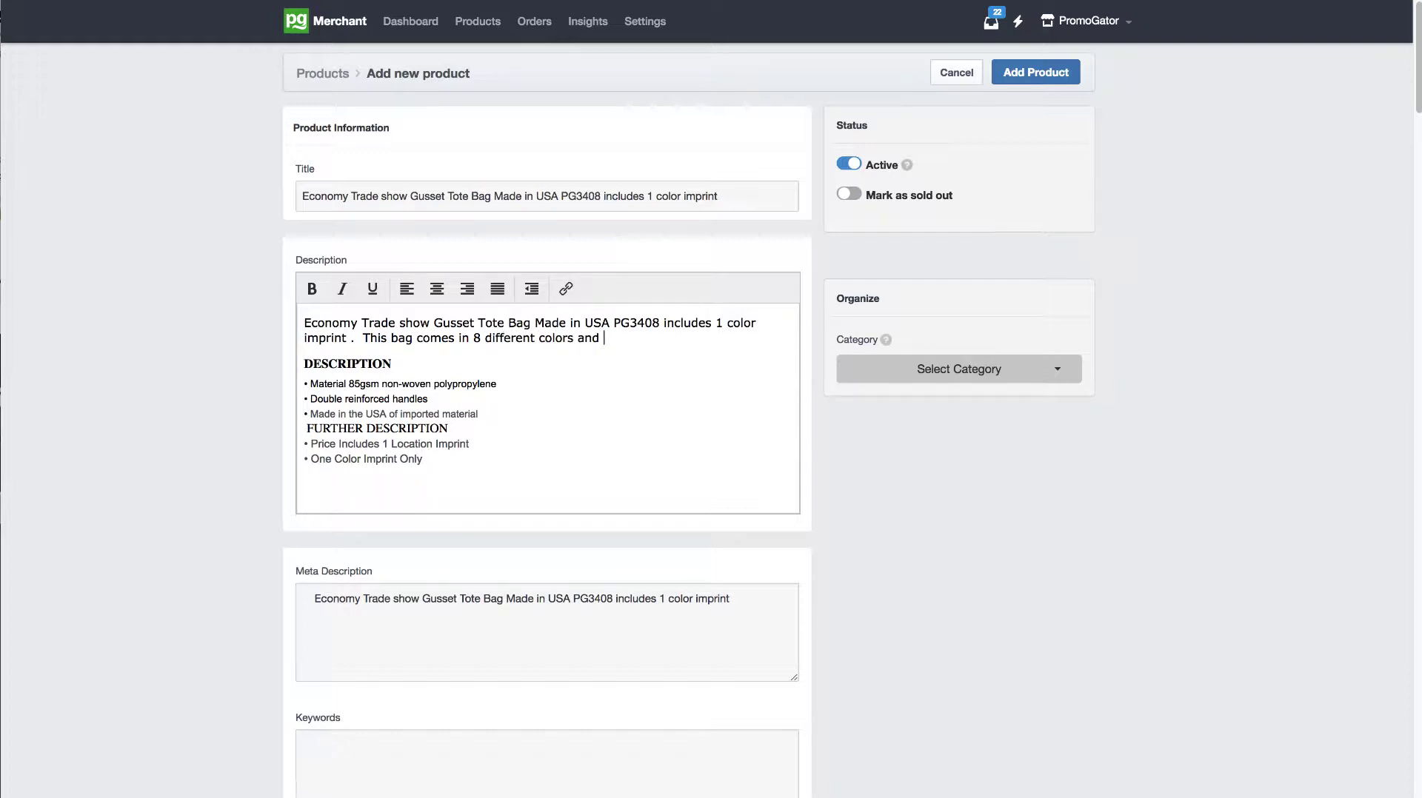
text( price includes1)
key(BackSpace)
text(1 col)
key(BackSpace)
key(BackSpace)
key(BackSpace)
key(BackSpace)
text(color imprint)
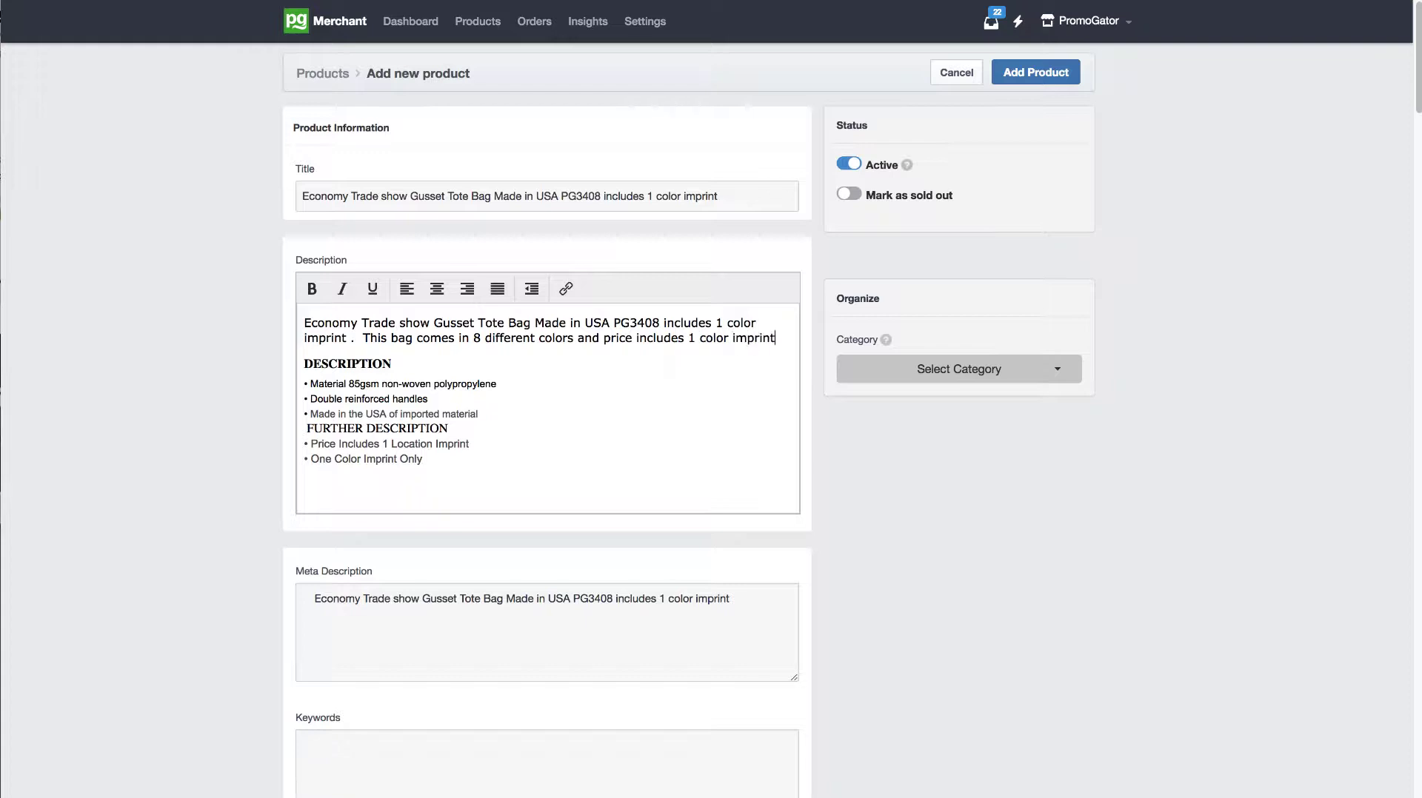
text(. We screen print this bag.)
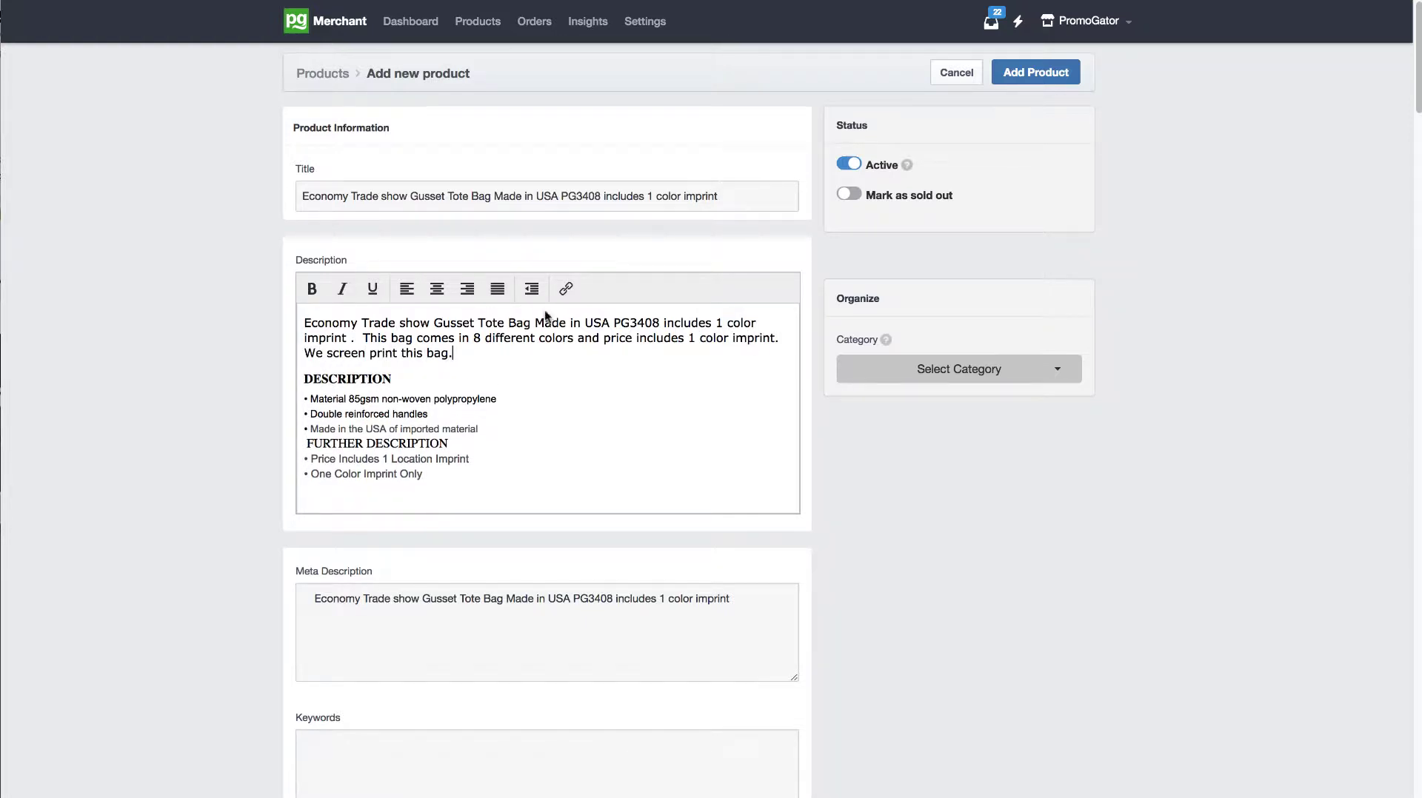
Step: Append "Trade show bag includes 1 color print great price!" as a second sentence of the meta description
drag(1417, 103, 1412, 167)
click(754, 265)
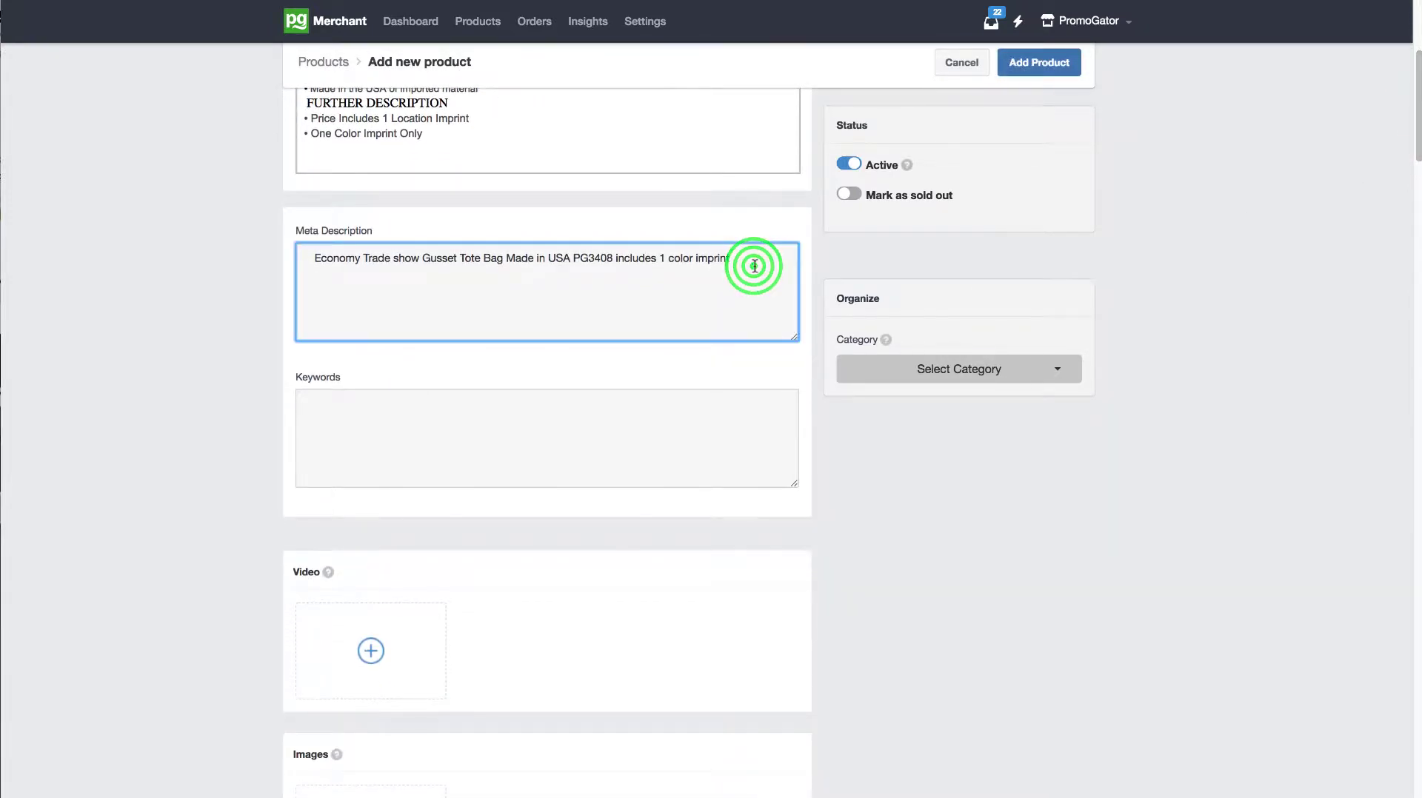
text(. )
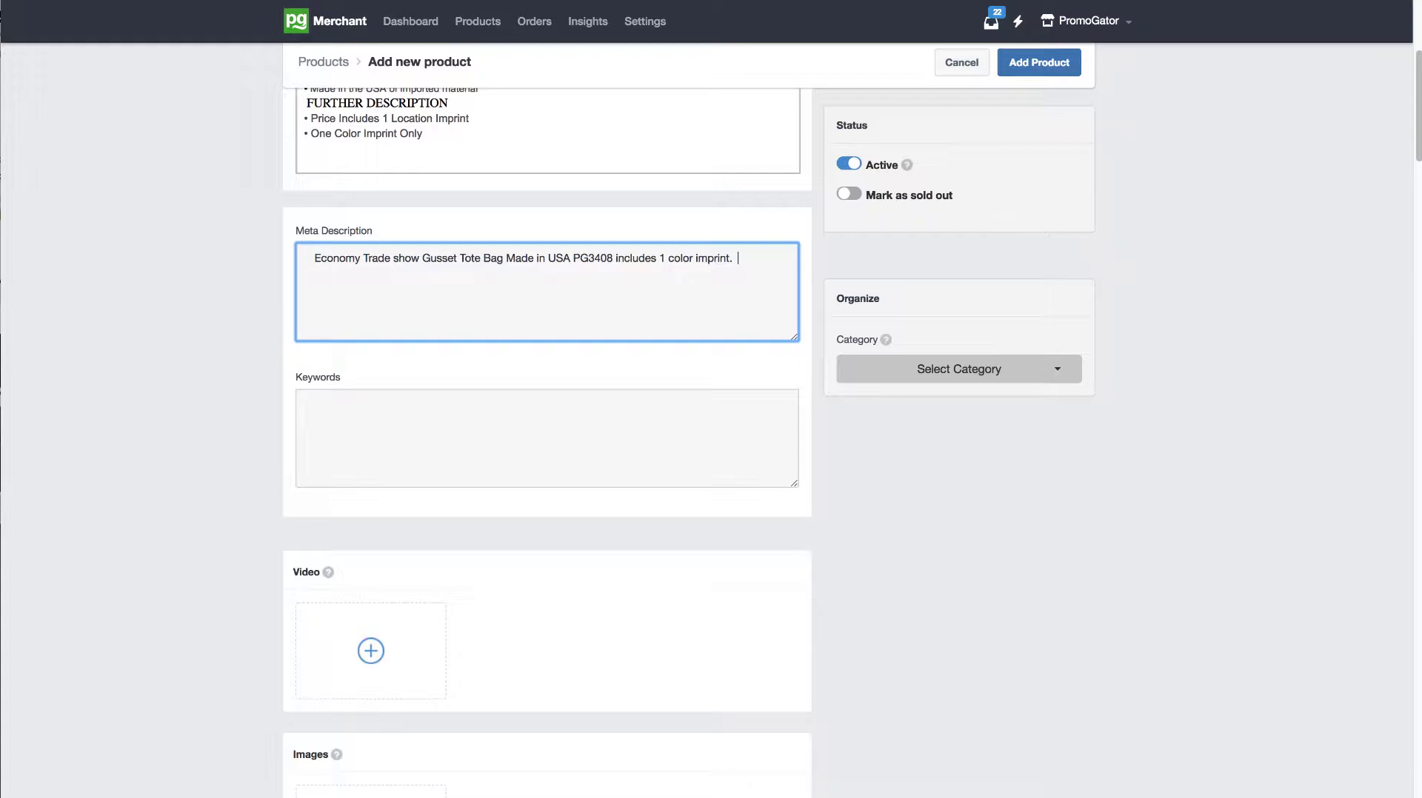
text(Trade show bag includes 1 color print great price!)
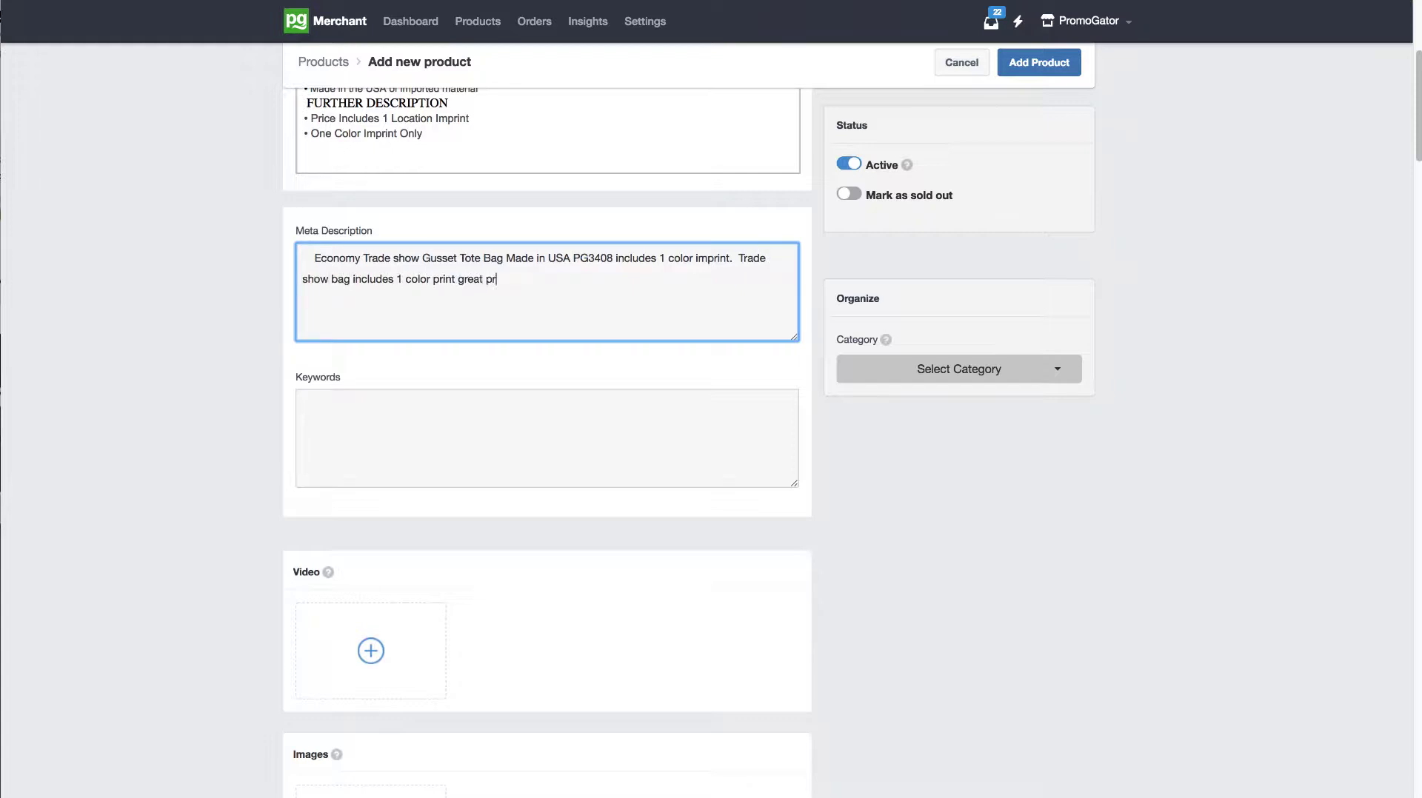
Step: Enter keywords: Trade show bag, 1 color printed bag, low cost trade show bag, bag with imprint, affordable trade show bag, affordable tote bag, custom company tote
key(Tab)
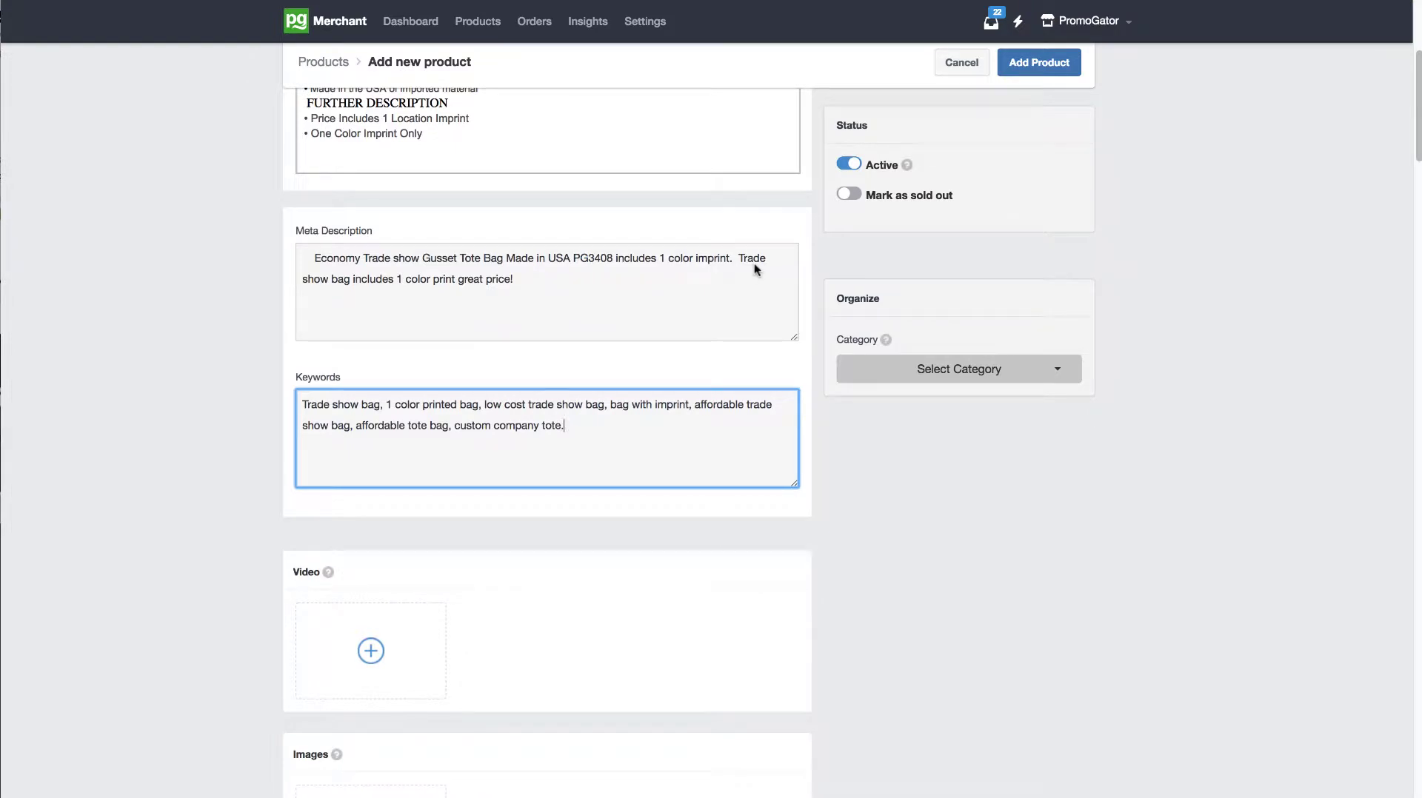
Step: Check the file format options for uploading a product video and close them without uploading
click(1409, 154)
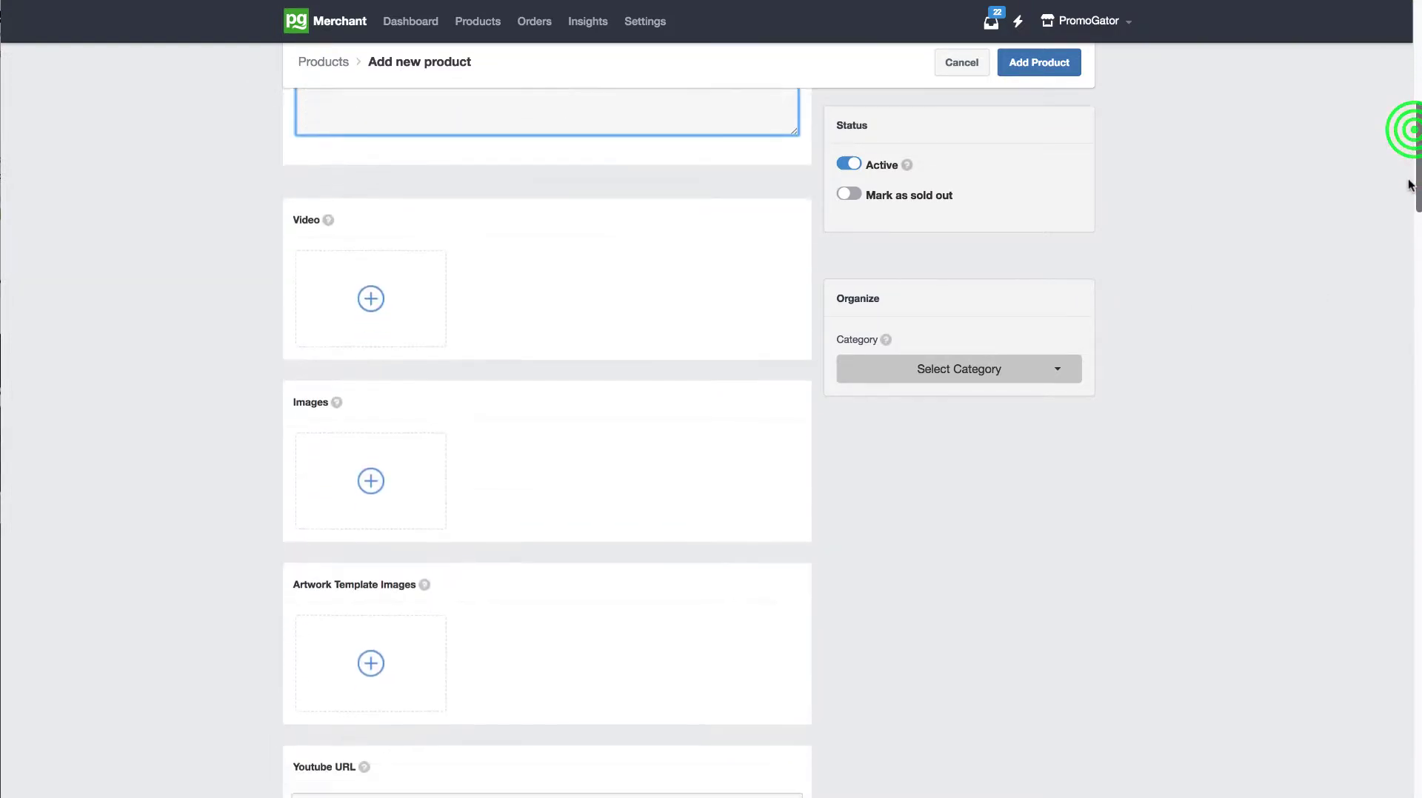
click(382, 304)
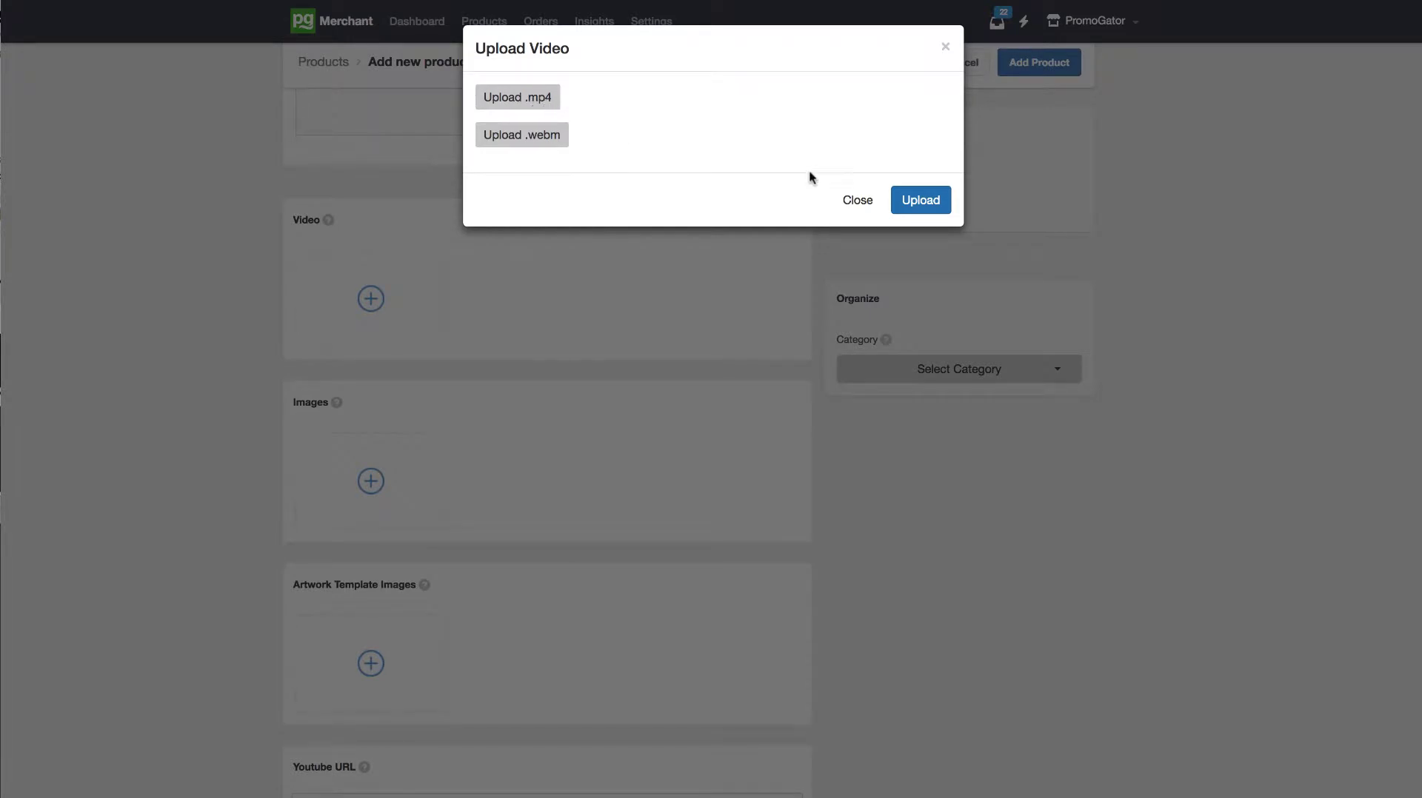
click(855, 199)
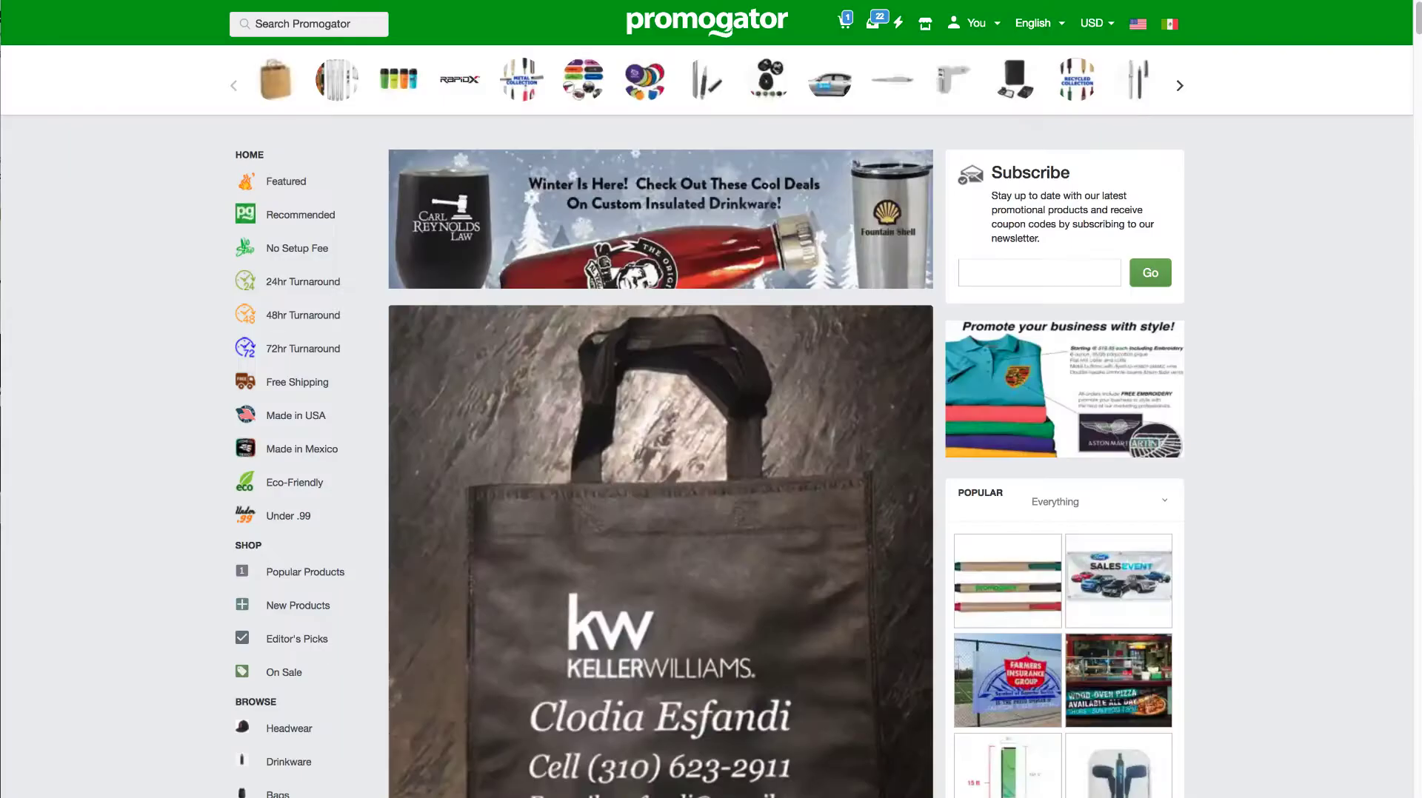
Step: Open the Custom Econo Gift Bag listing on the storefront and examine its artwork templates
scroll(659, 444, down, 7)
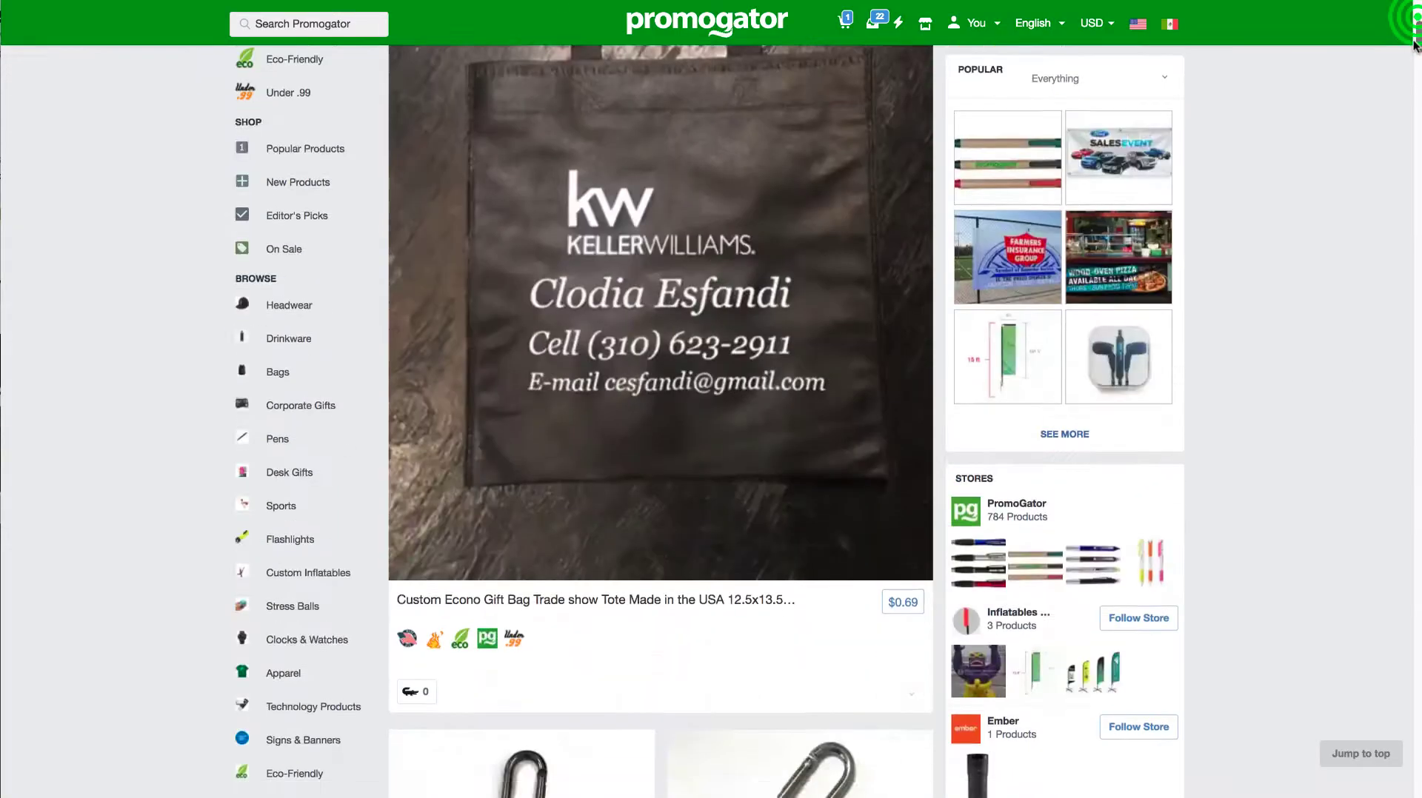
click(649, 490)
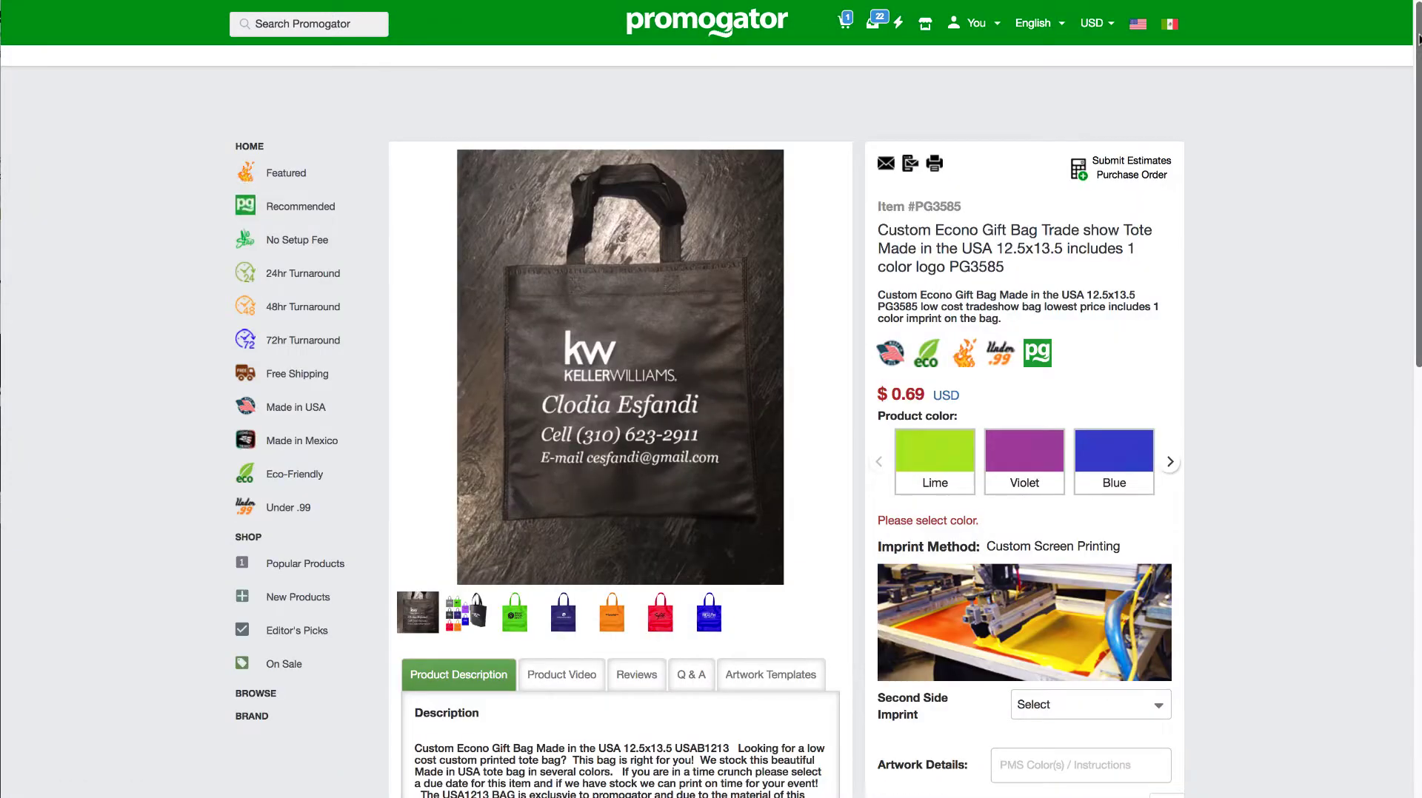
drag(1418, 39, 1409, 178)
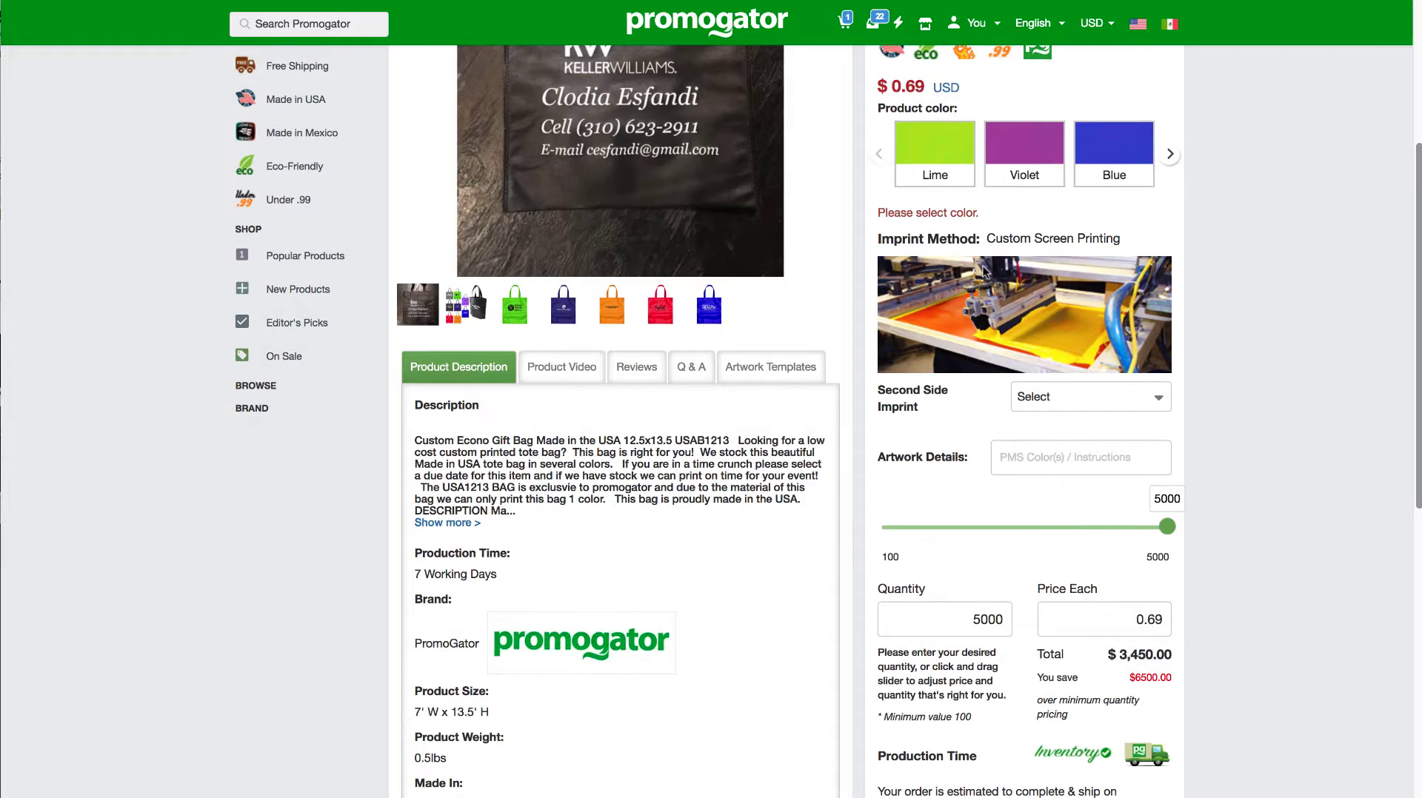
click(793, 368)
click(1413, 125)
scroll(1412, 124, down, 5)
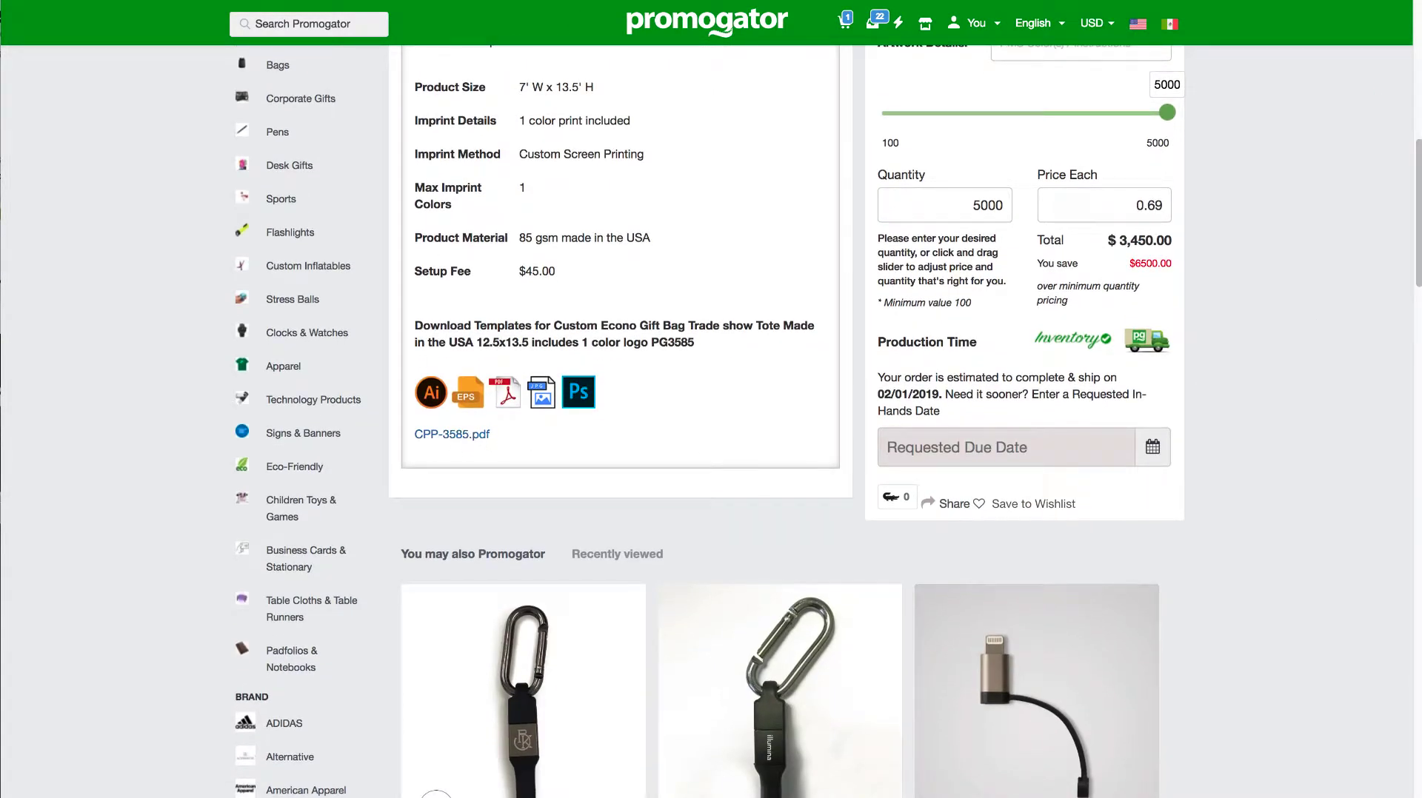
Step: Review how the gift bag listing presents its title, short description, full product description and specifications
drag(1414, 207, 1417, 68)
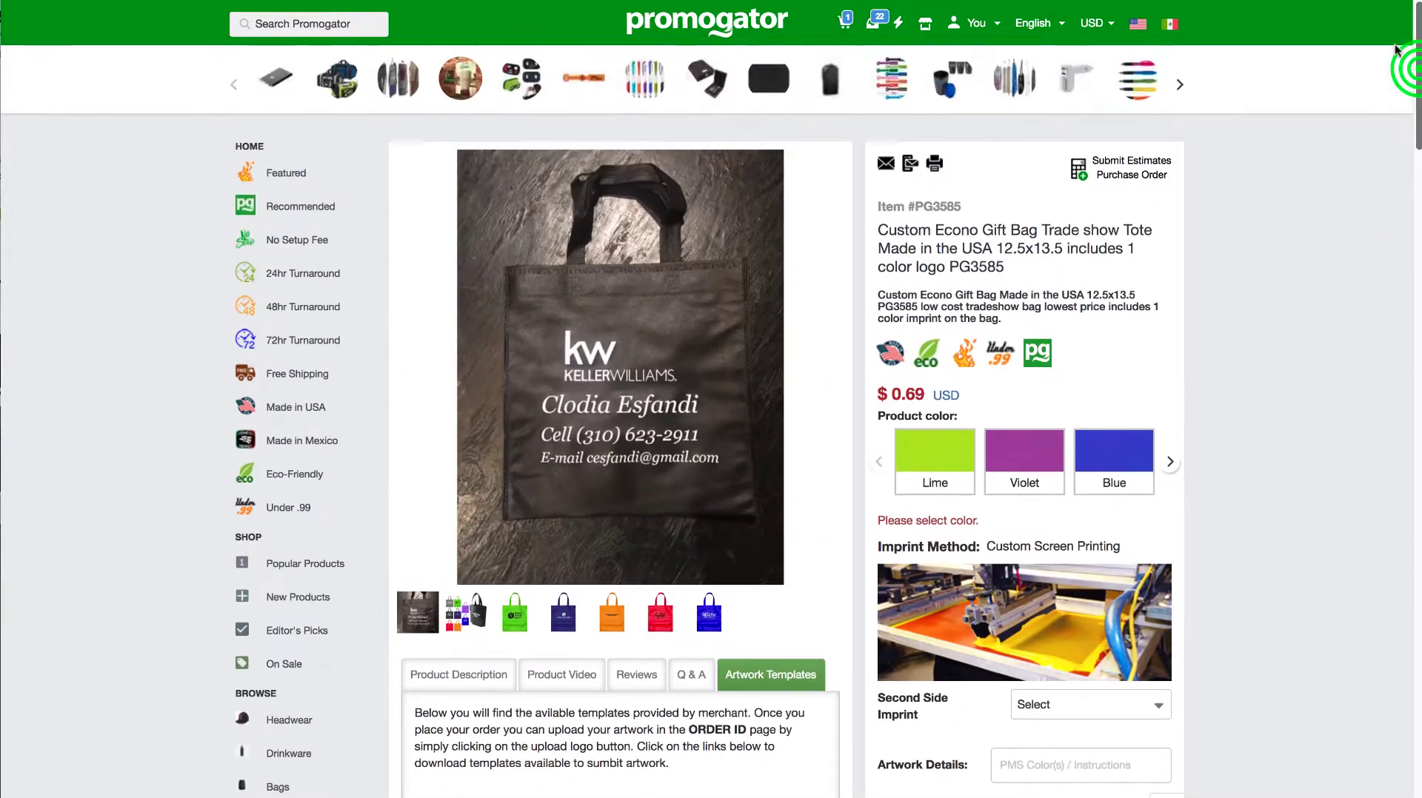
drag(887, 230, 1005, 268)
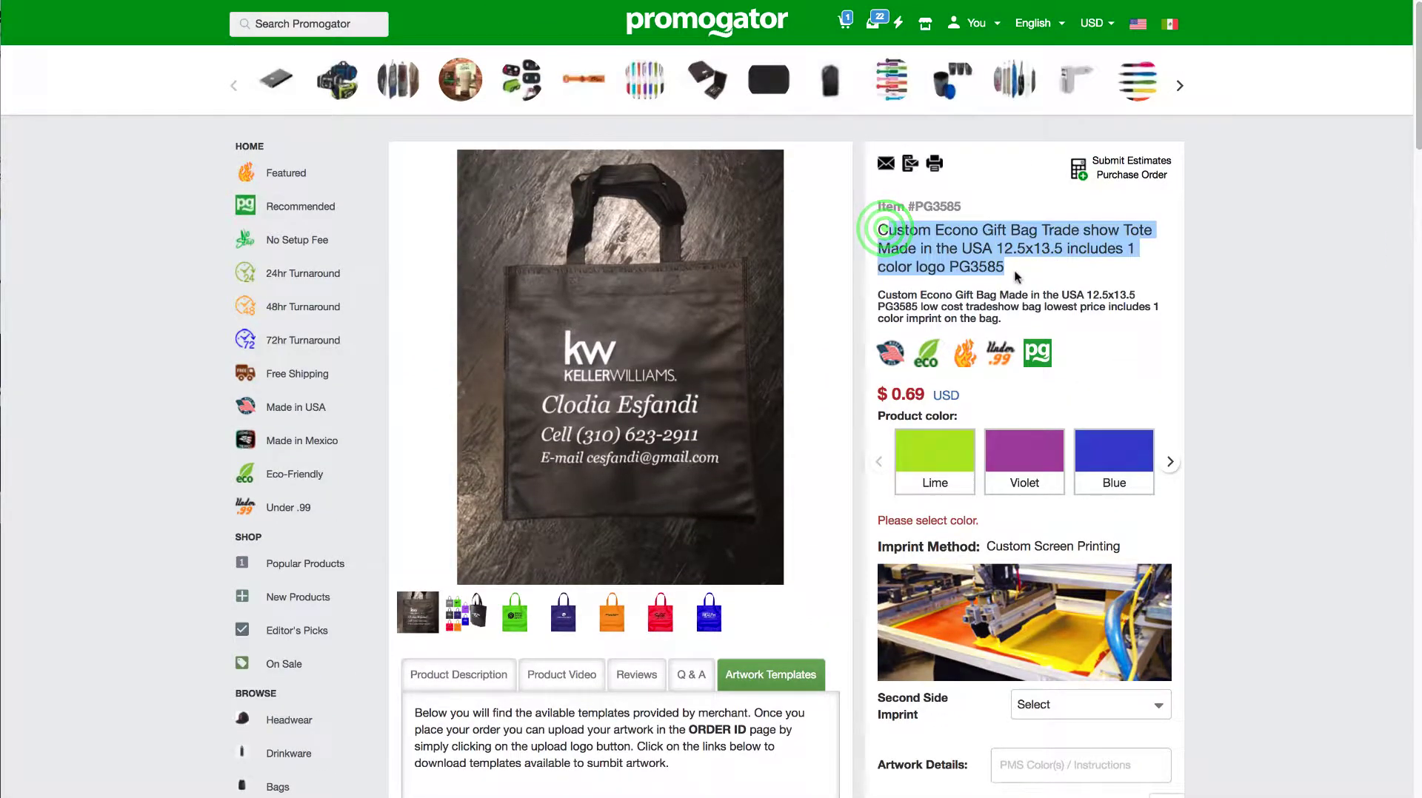
drag(1001, 320, 875, 294)
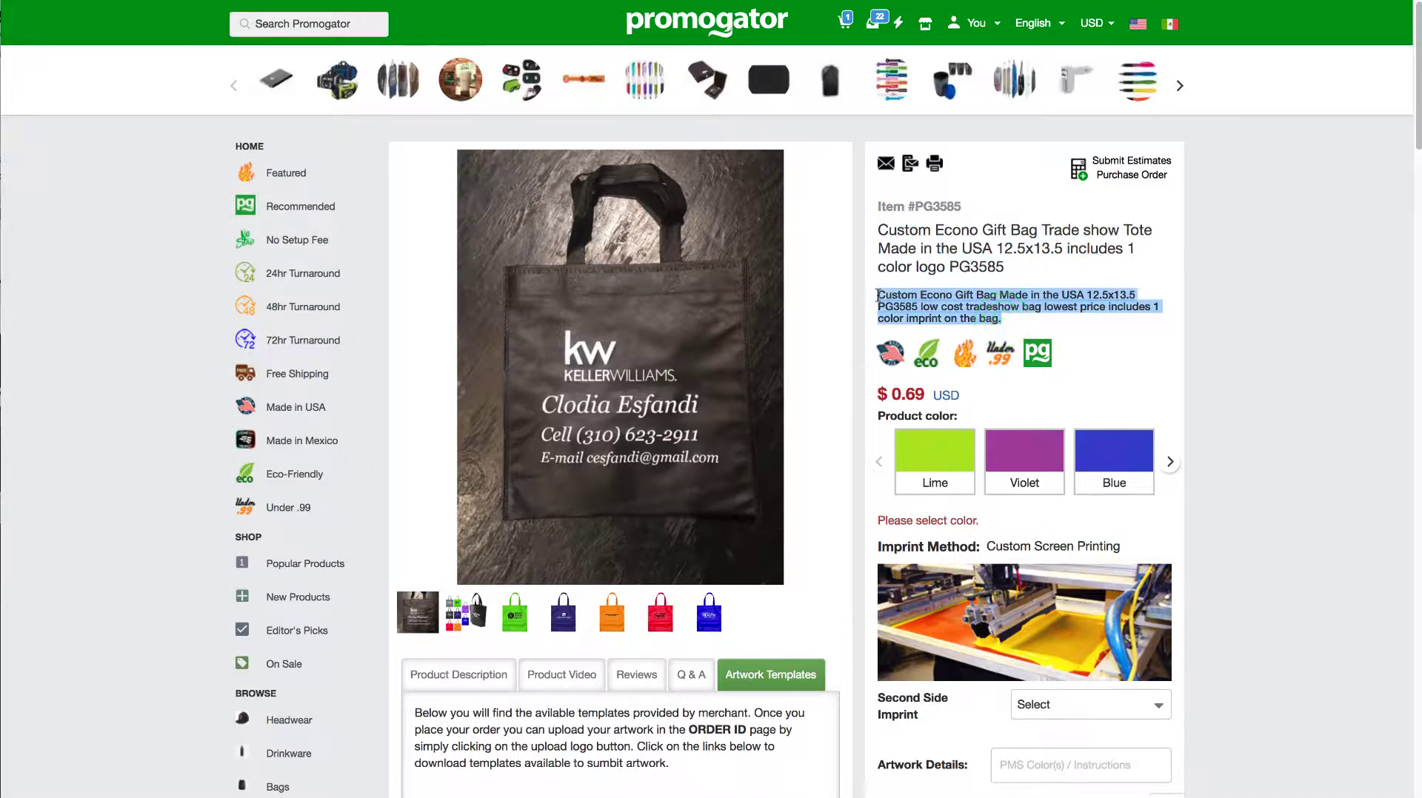
click(455, 672)
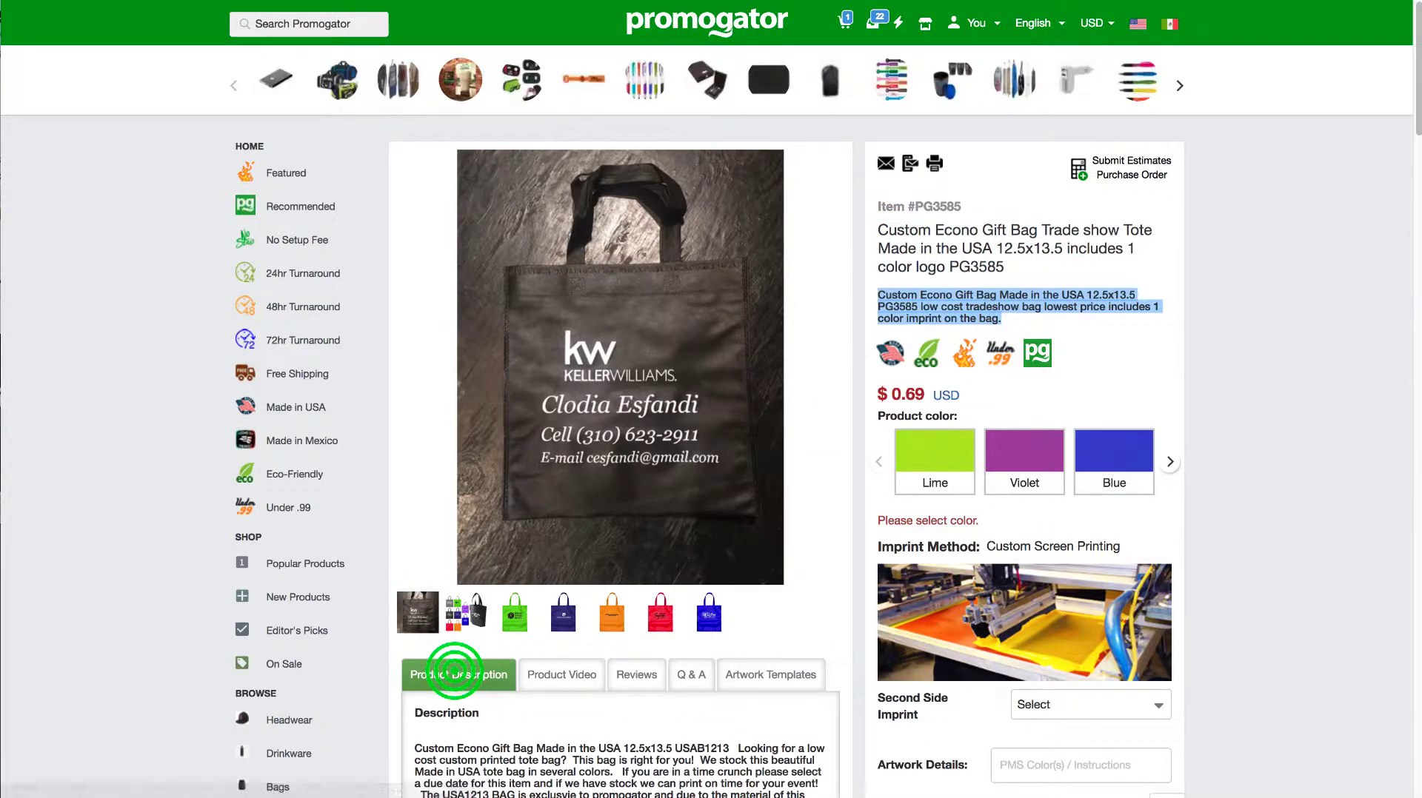
scroll(455, 672, down, 5)
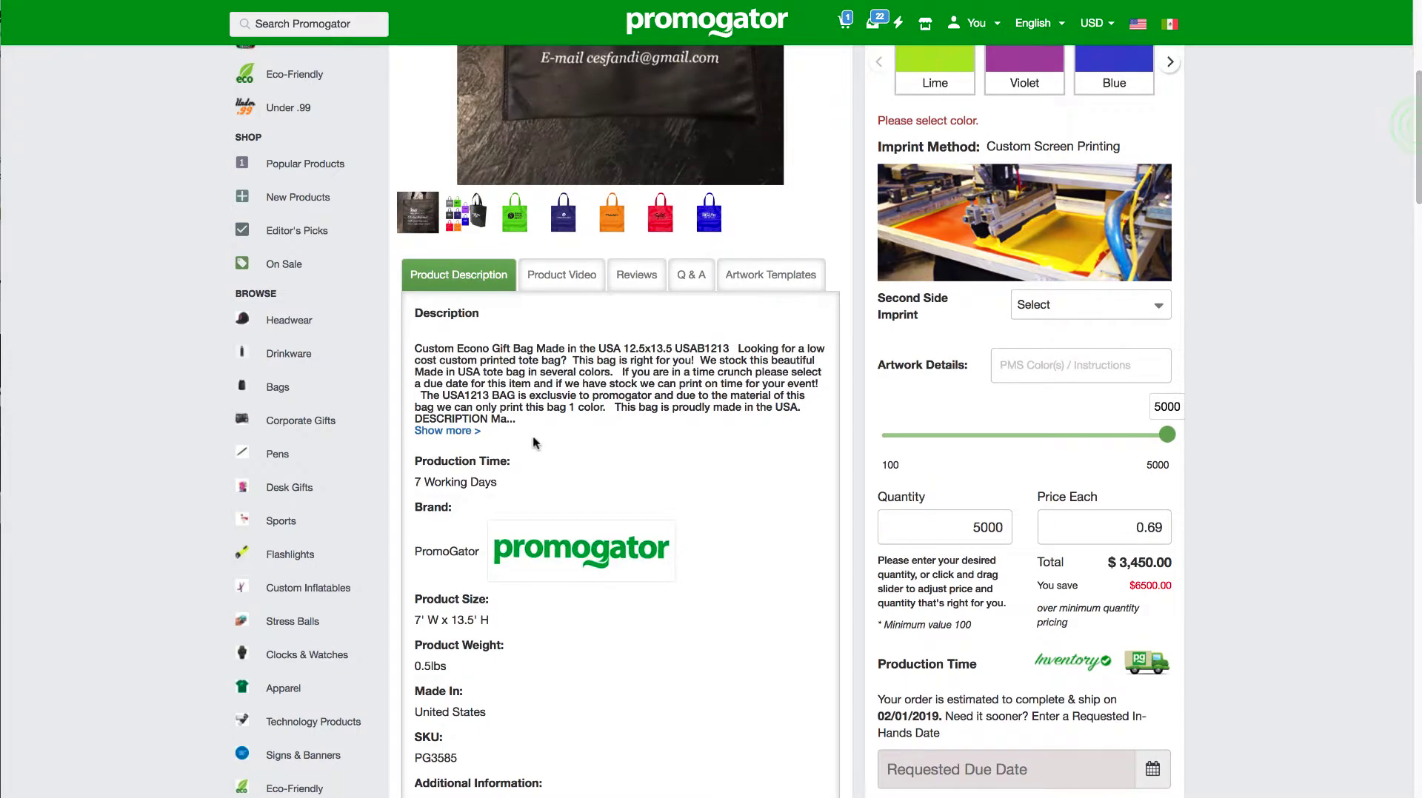
drag(532, 436, 414, 311)
click(1364, 138)
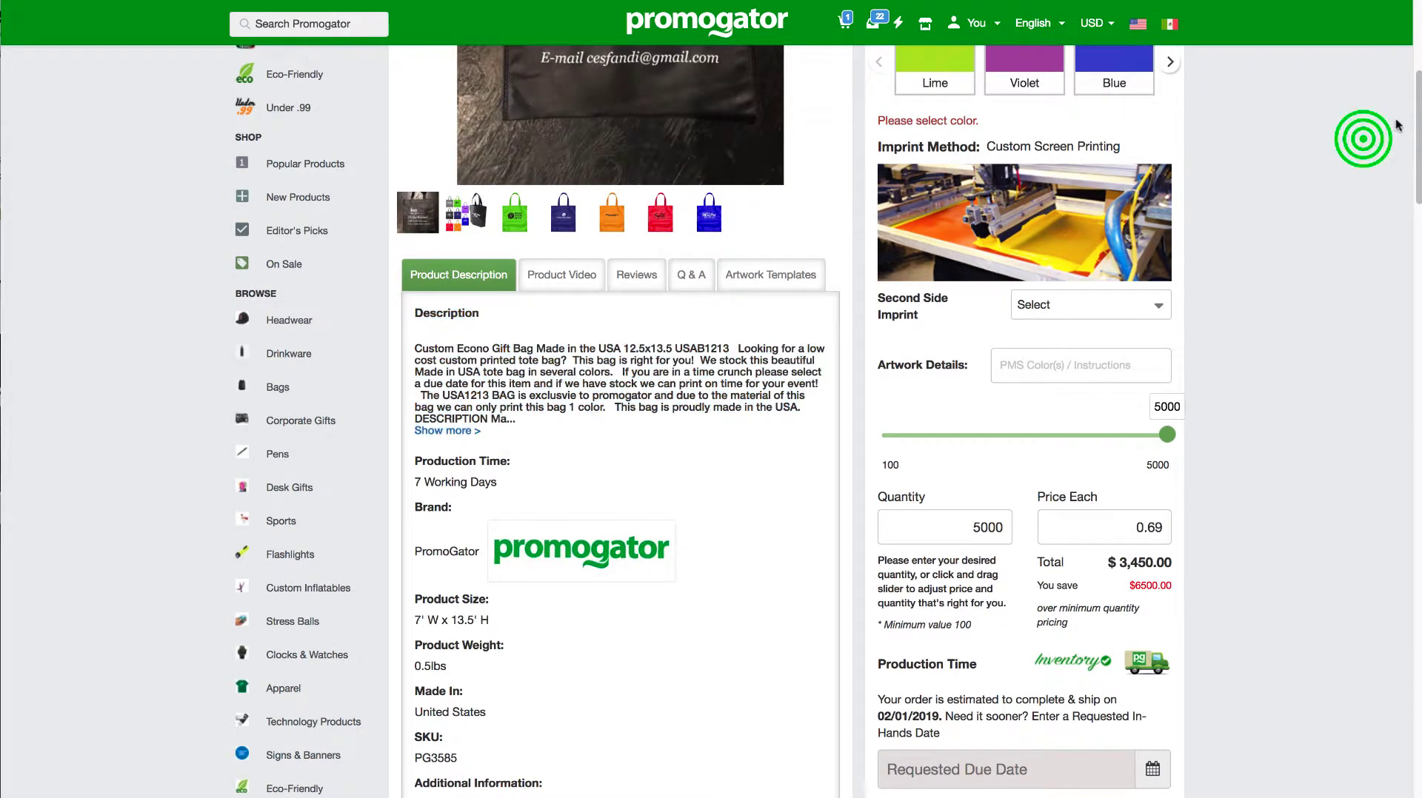
scroll(1416, 92, down, 1)
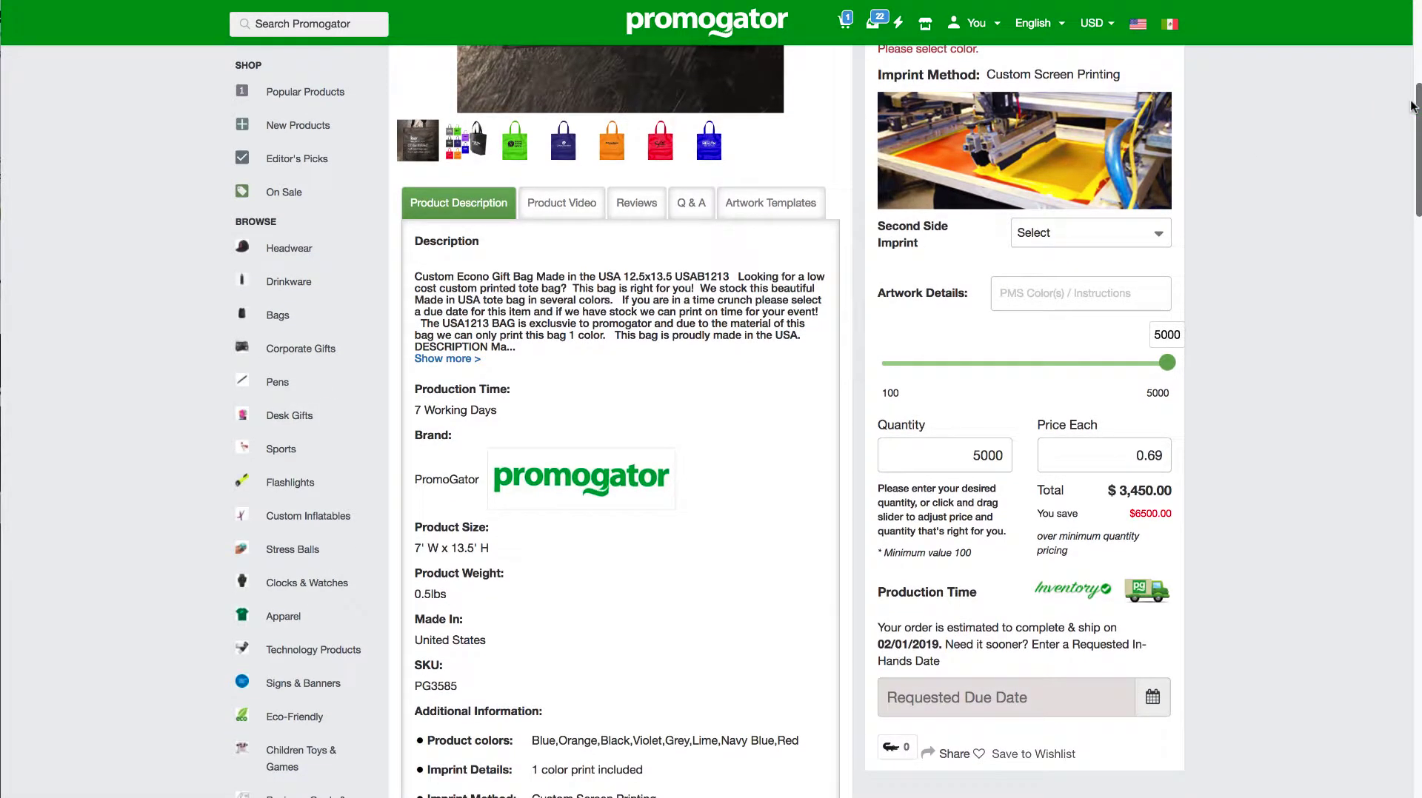
Step: Examine the gift bag listing's additional information and box details, and browse its product photos for reference
drag(1409, 111, 1406, 154)
scroll(1406, 154, down, 2)
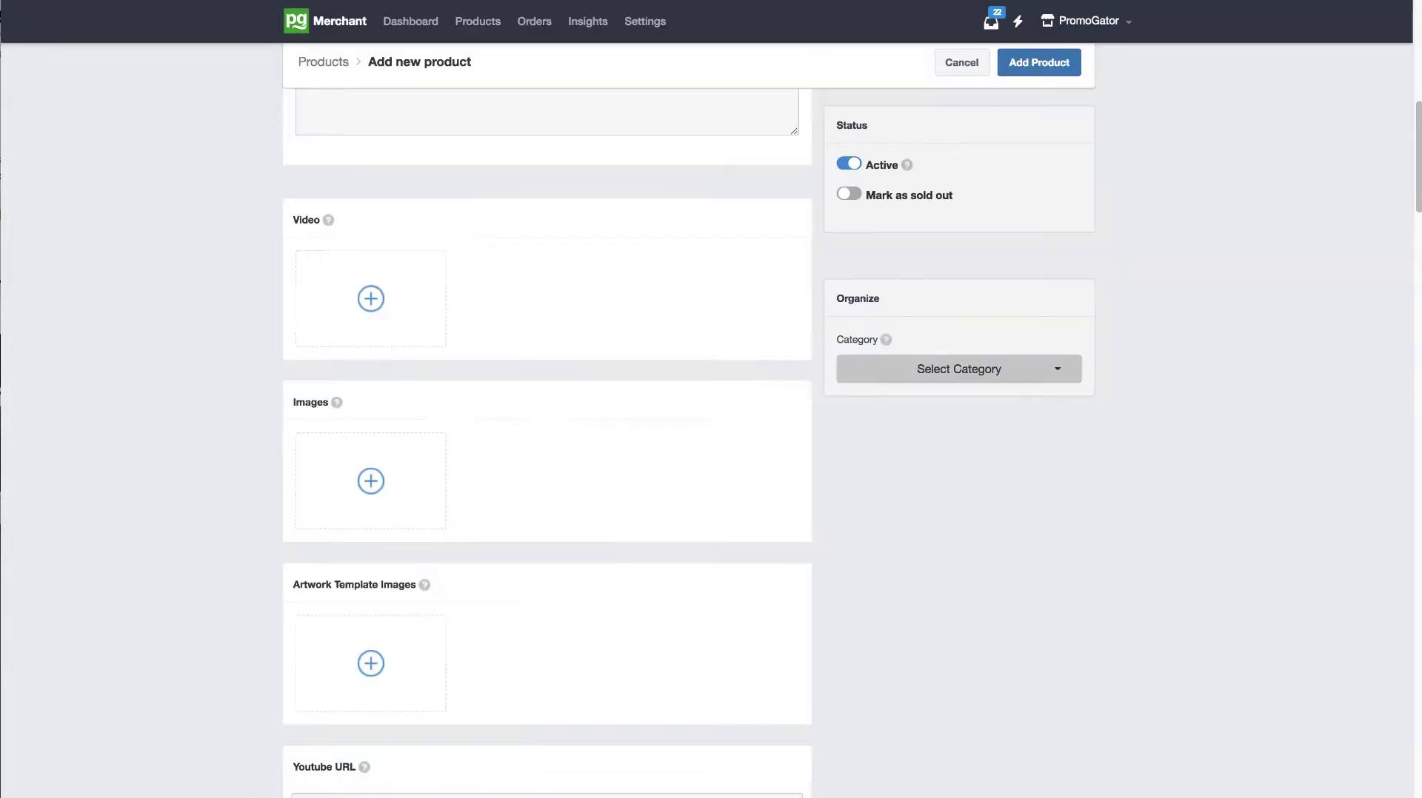
mouse_move(1409, 162)
mouse_down()
mouse_move(1416, 61)
mouse_move(1416, 171)
mouse_up()
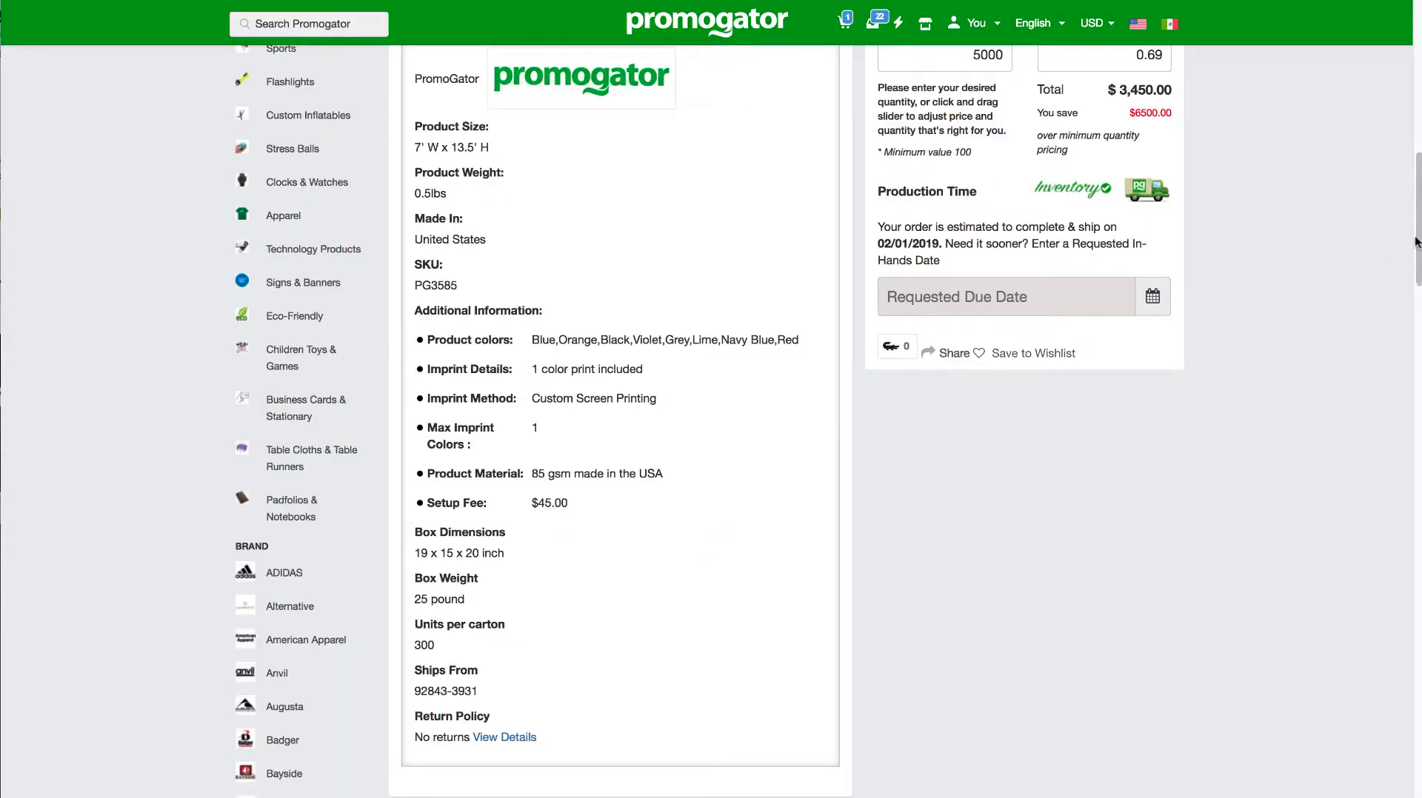
drag(1415, 223, 1415, 92)
click(811, 248)
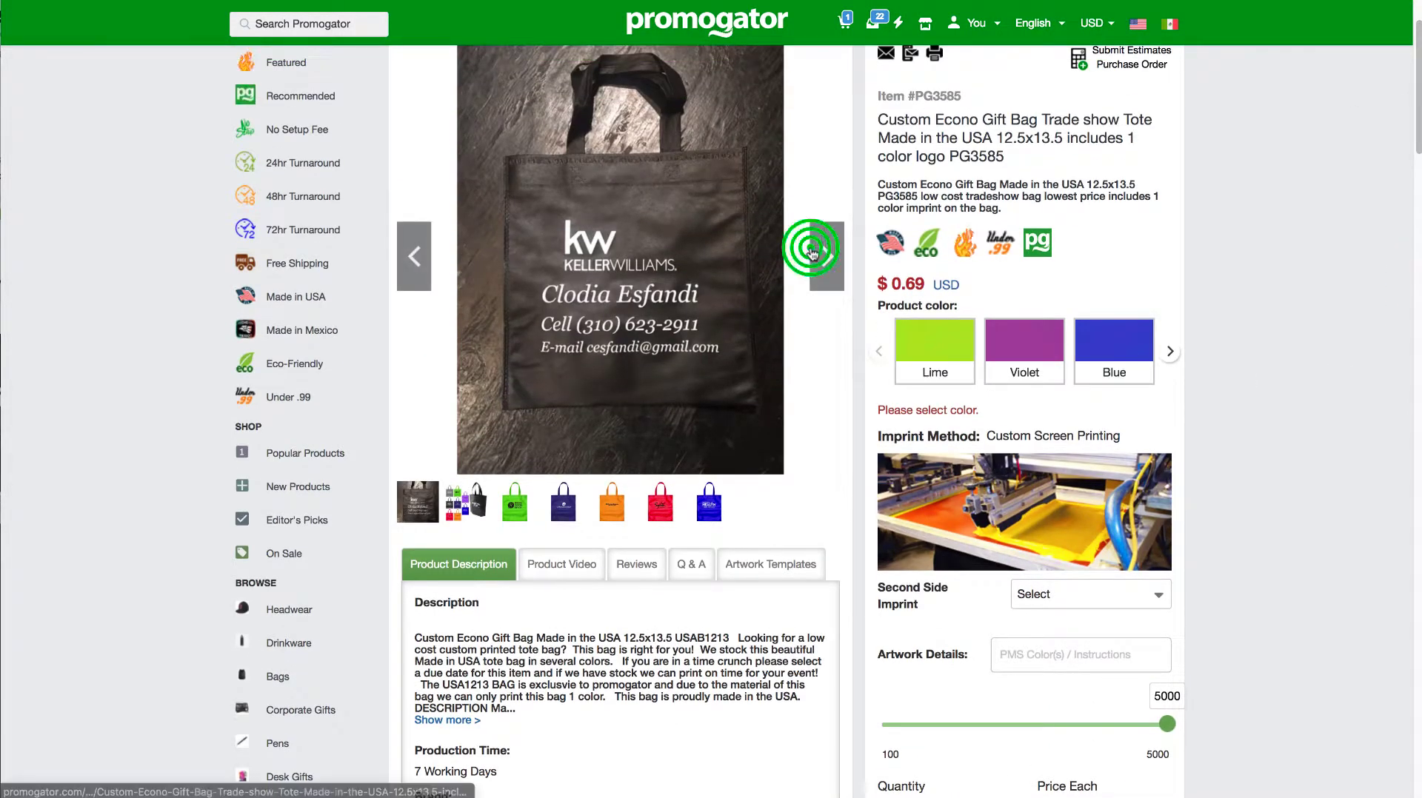
click(811, 248)
click(811, 249)
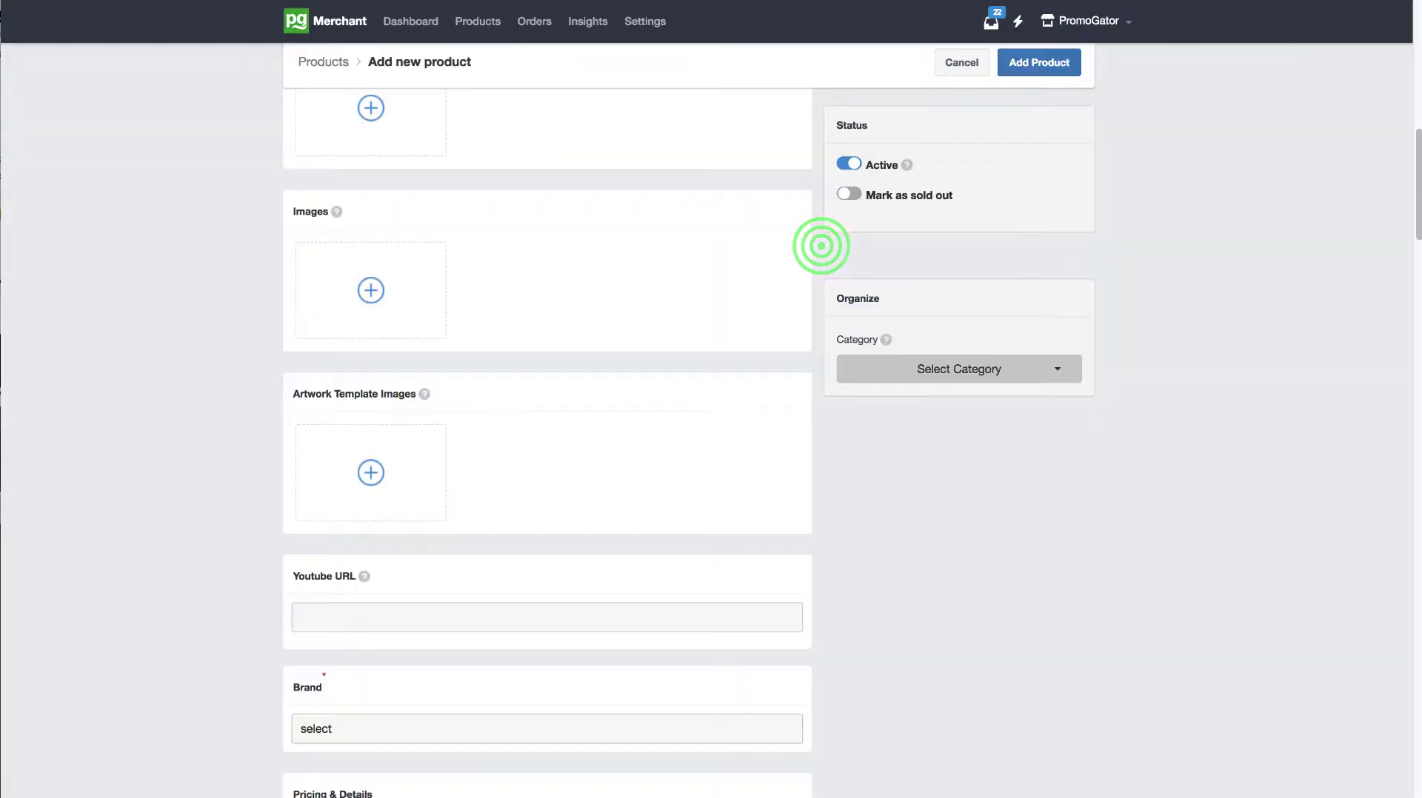
Step: Start adding a product image and browse the Desktop files to the pg3408 folder
drag(1414, 141, 1415, 94)
click(383, 565)
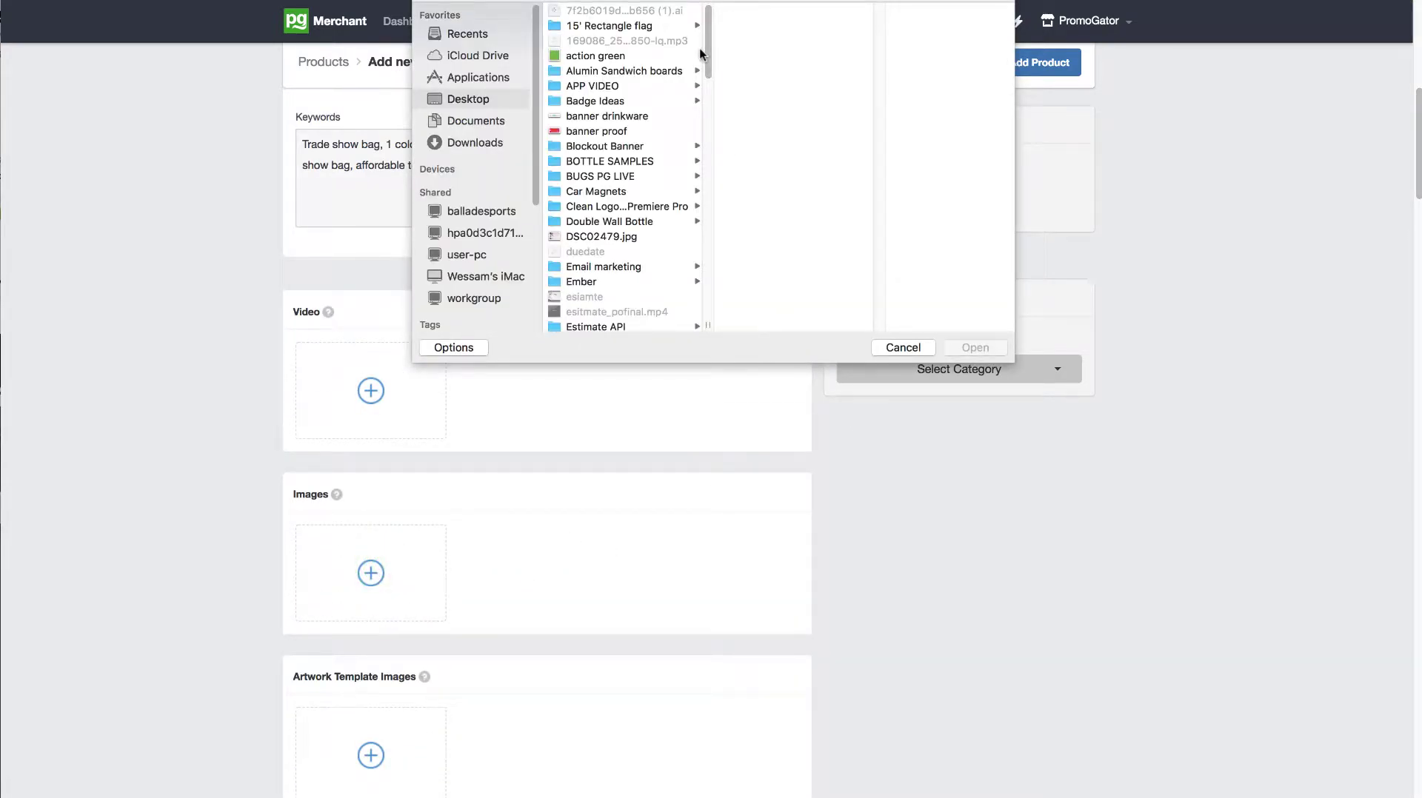
drag(701, 51, 703, 64)
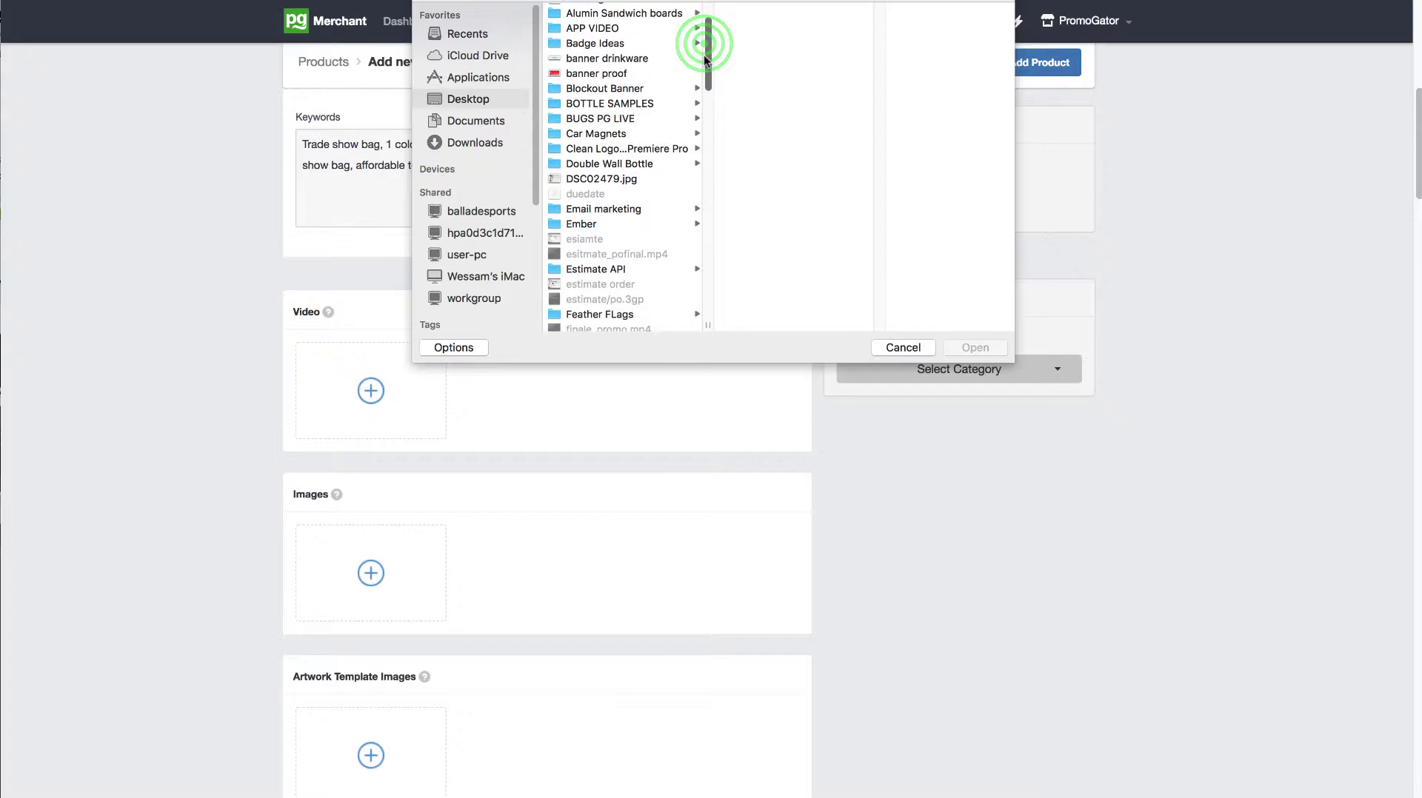
click(623, 89)
key(Right)
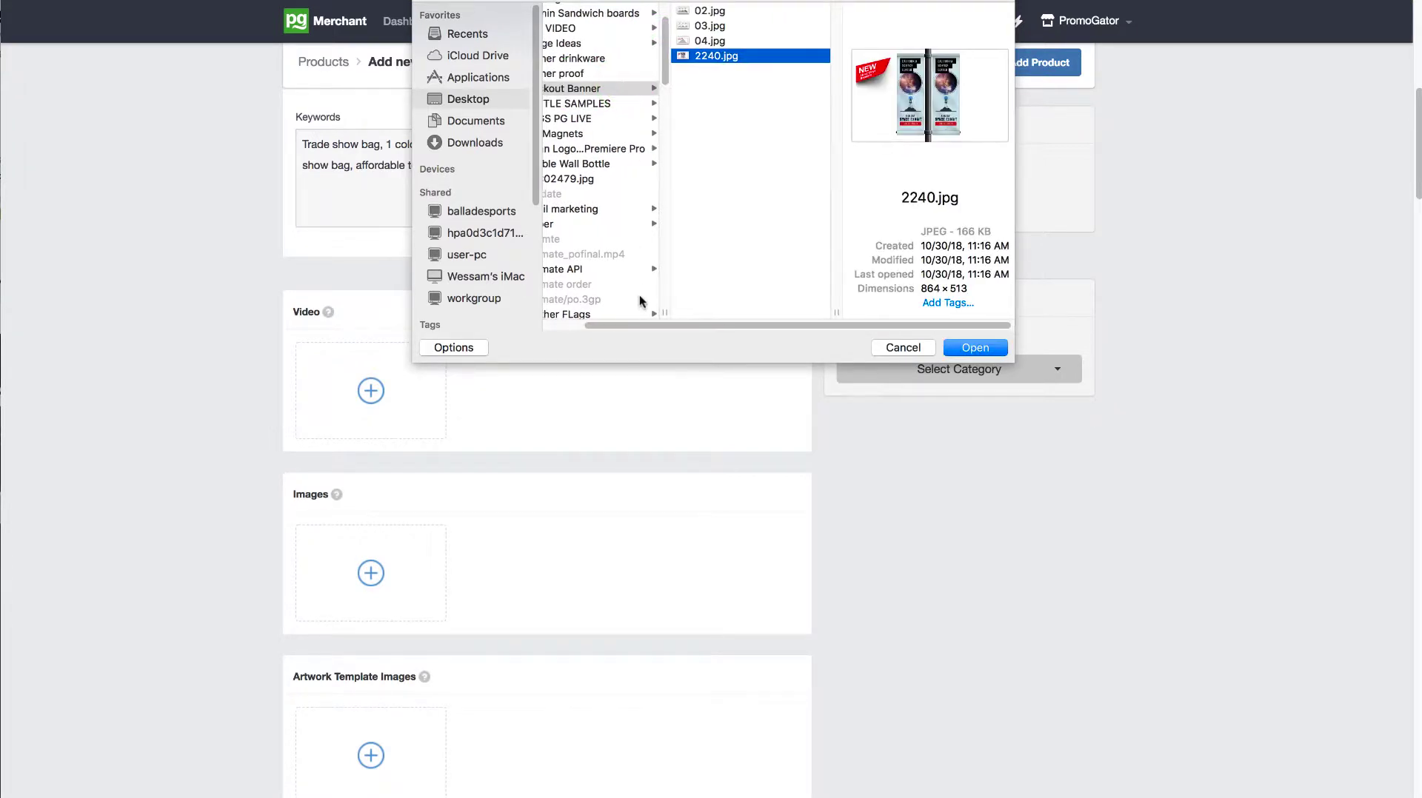
drag(638, 324, 594, 323)
click(630, 102)
mouse_move(706, 49)
mouse_down()
mouse_move(708, 28)
mouse_move(702, 151)
mouse_up()
click(587, 228)
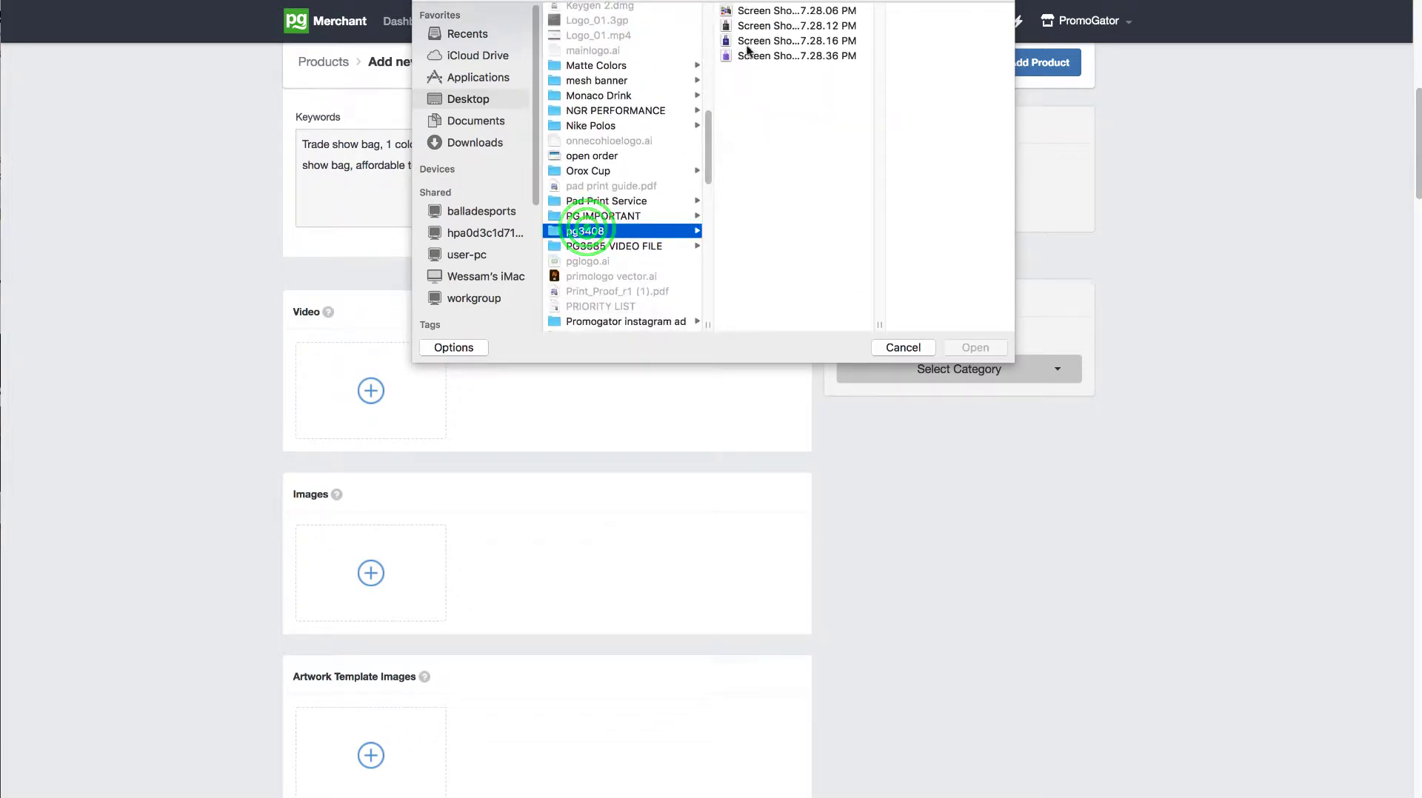
Step: Preview the 7.28.06 PM screenshot of the assorted tote bags and upload it as the first product image
click(732, 12)
key(space)
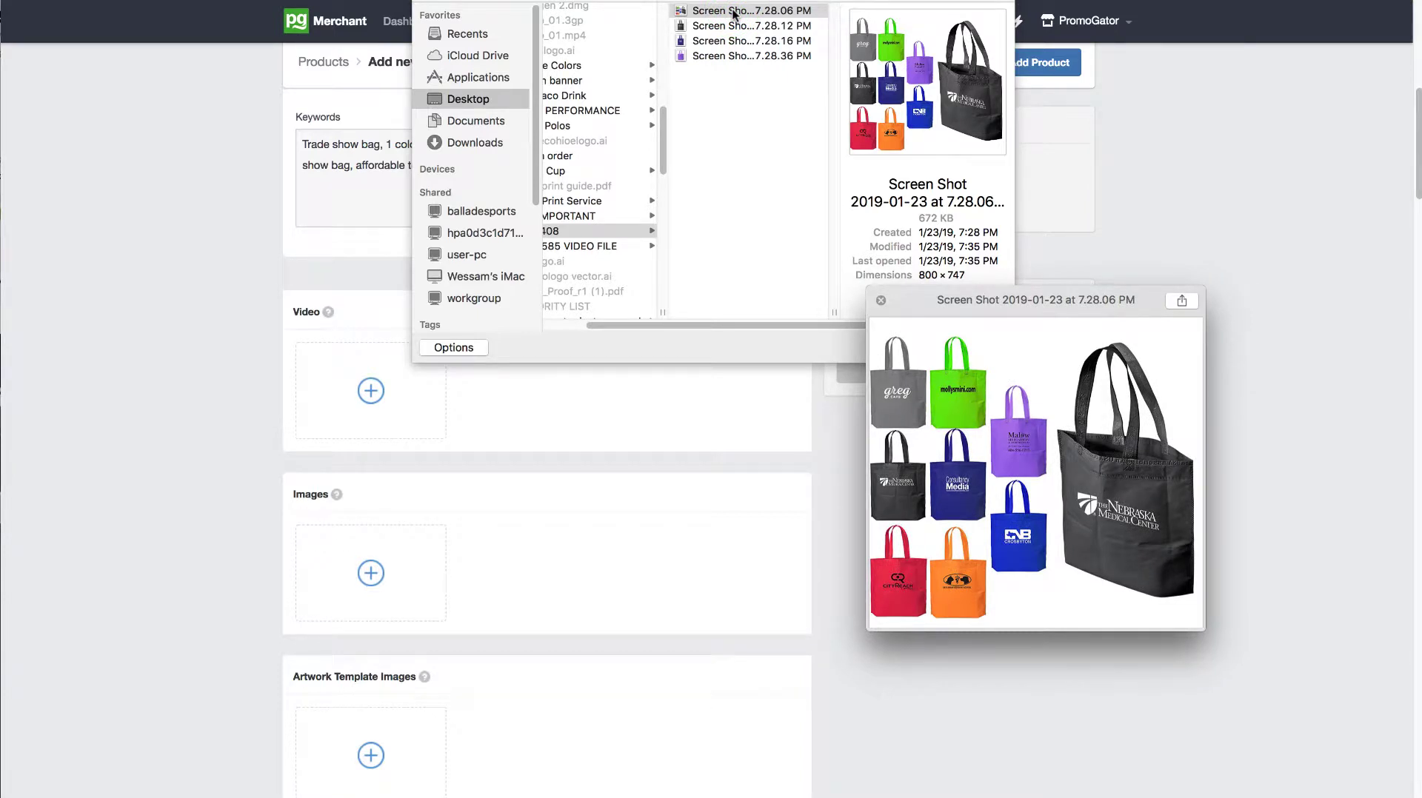
key(space)
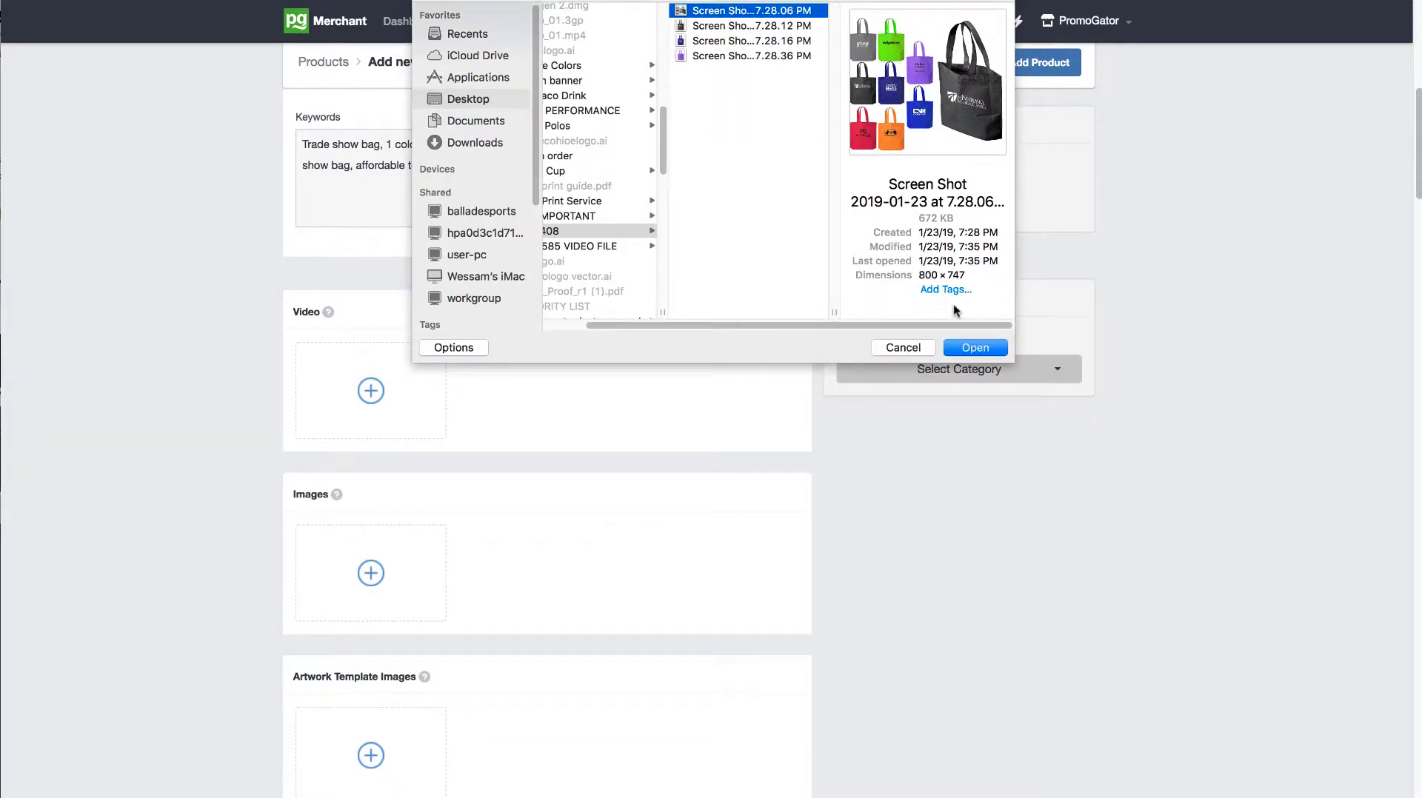
click(968, 346)
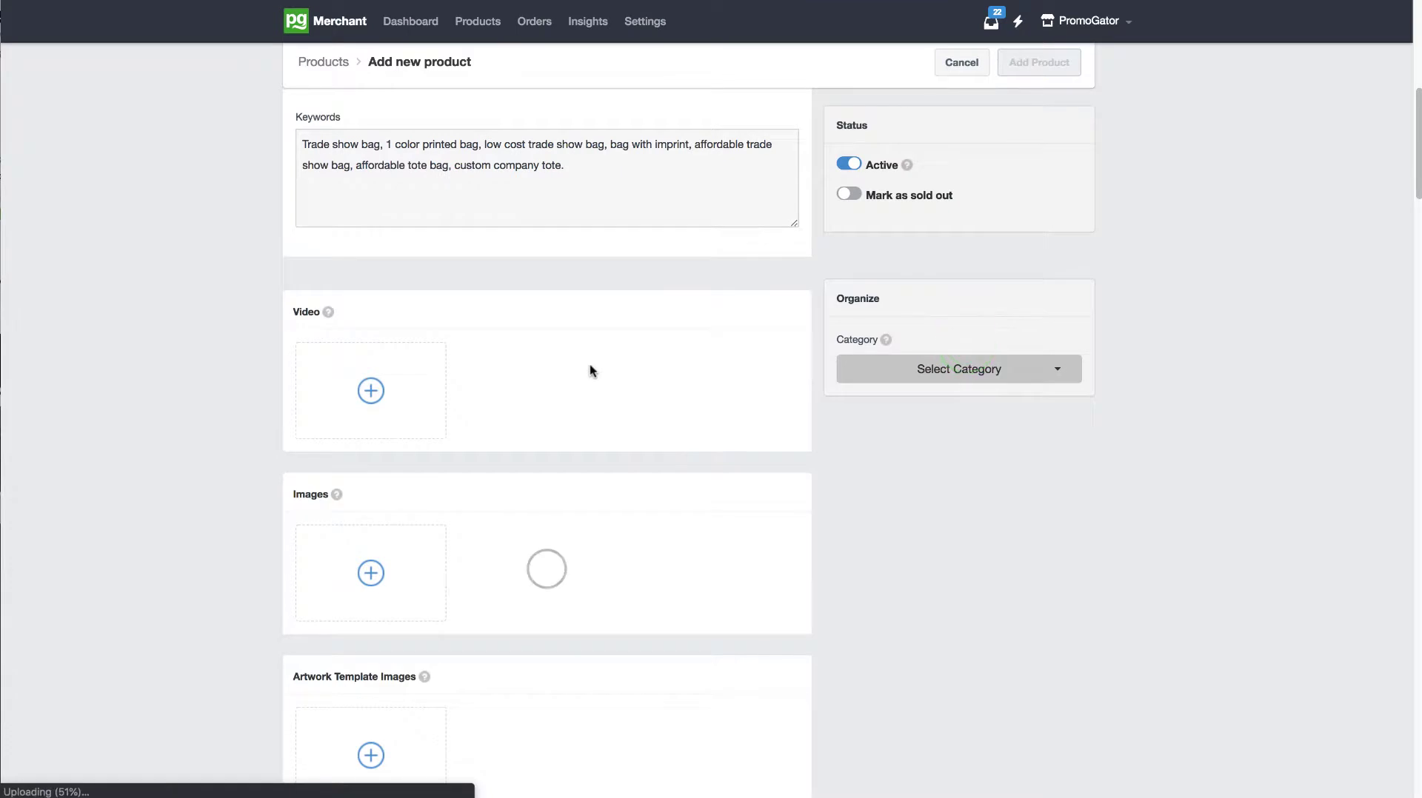
Step: Upload the 7.28.12, 7.28.16 and 7.28.36 PM screenshots together as additional product images
drag(1418, 139, 1417, 171)
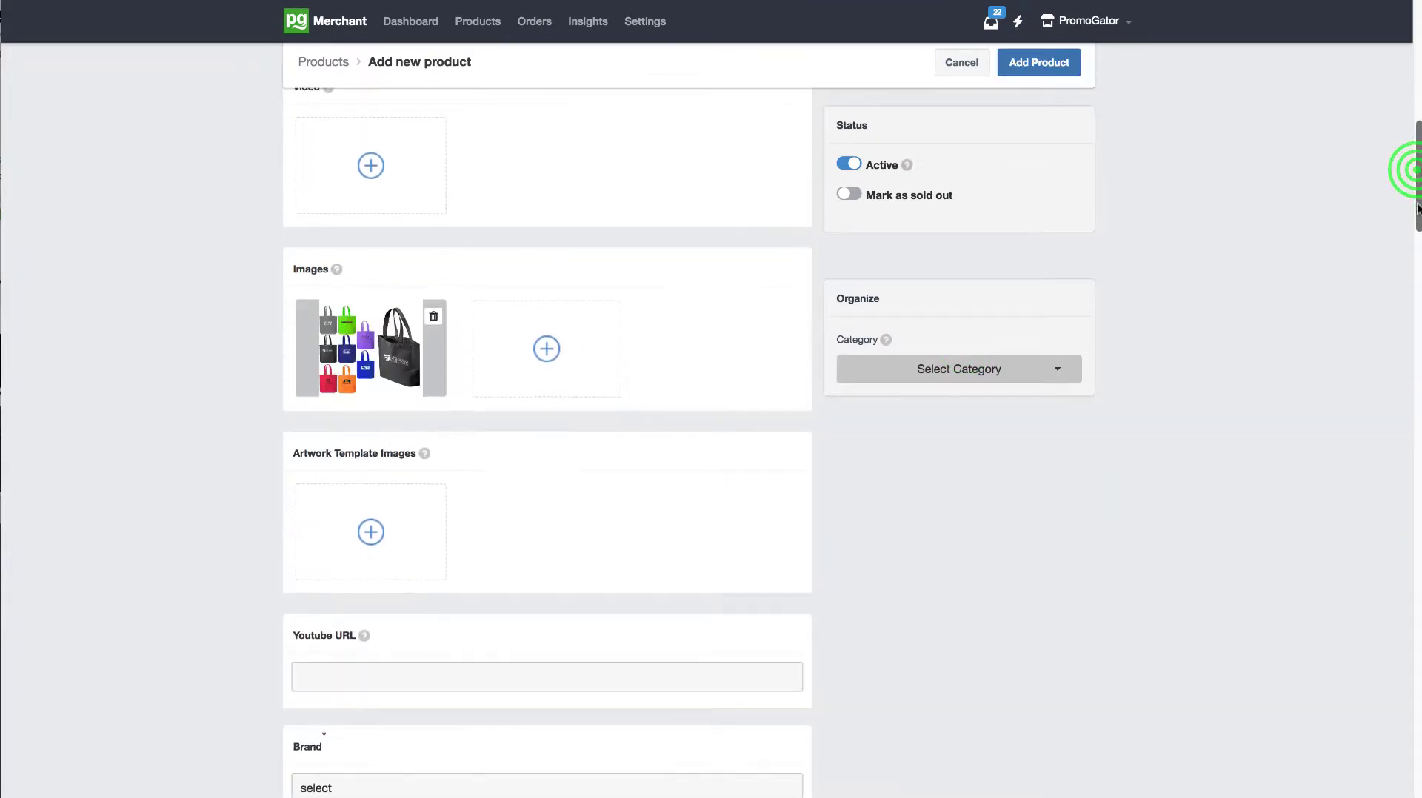
click(539, 350)
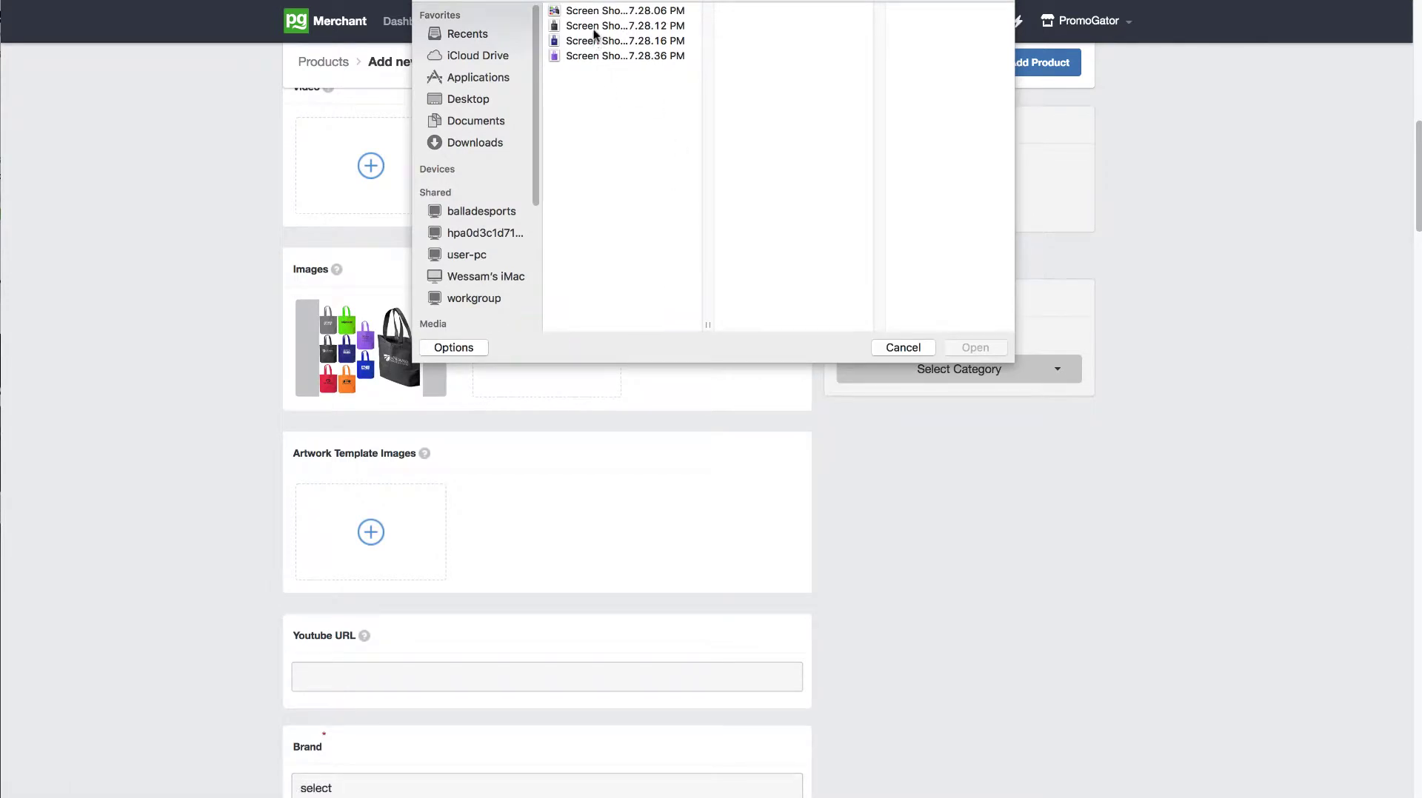
click(593, 28)
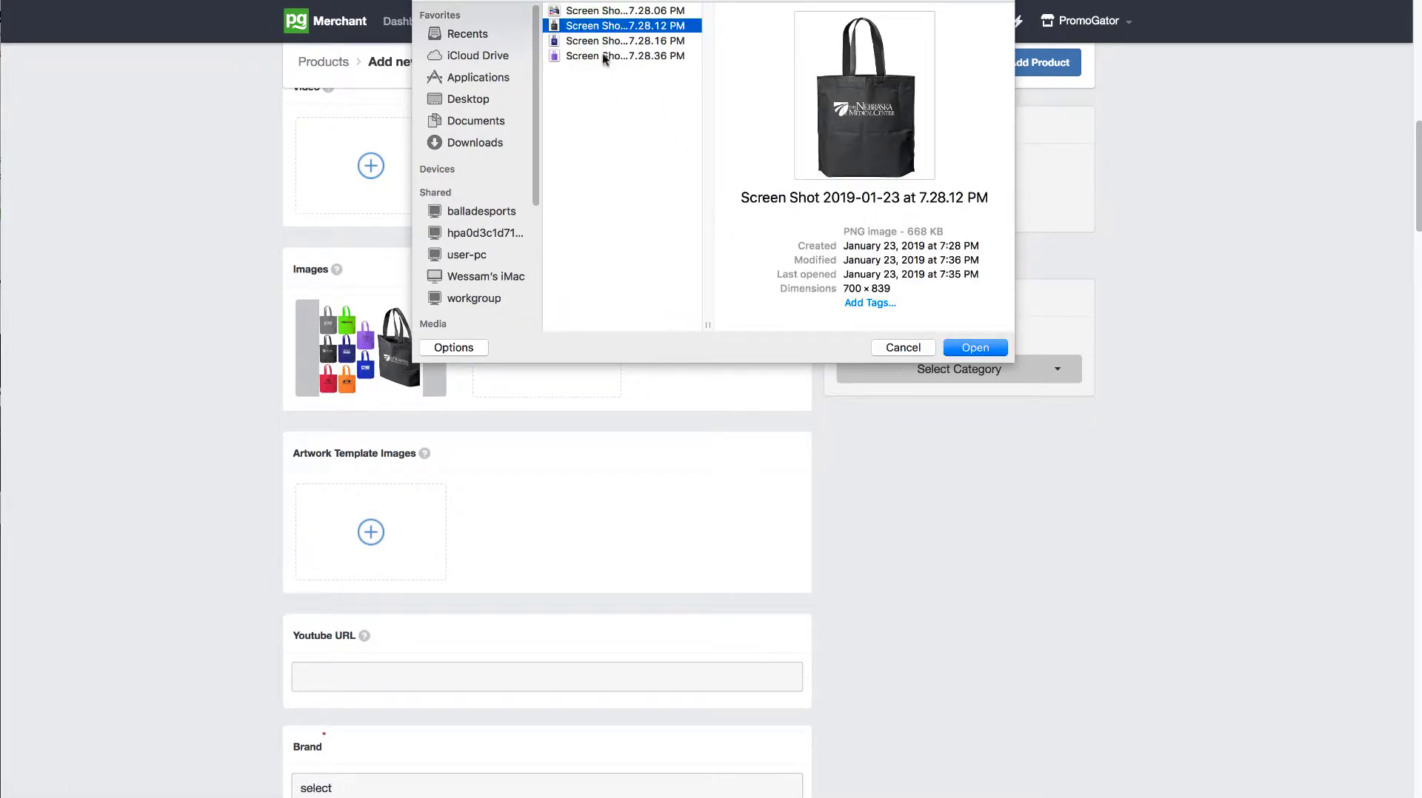
shift+click(603, 56)
click(972, 348)
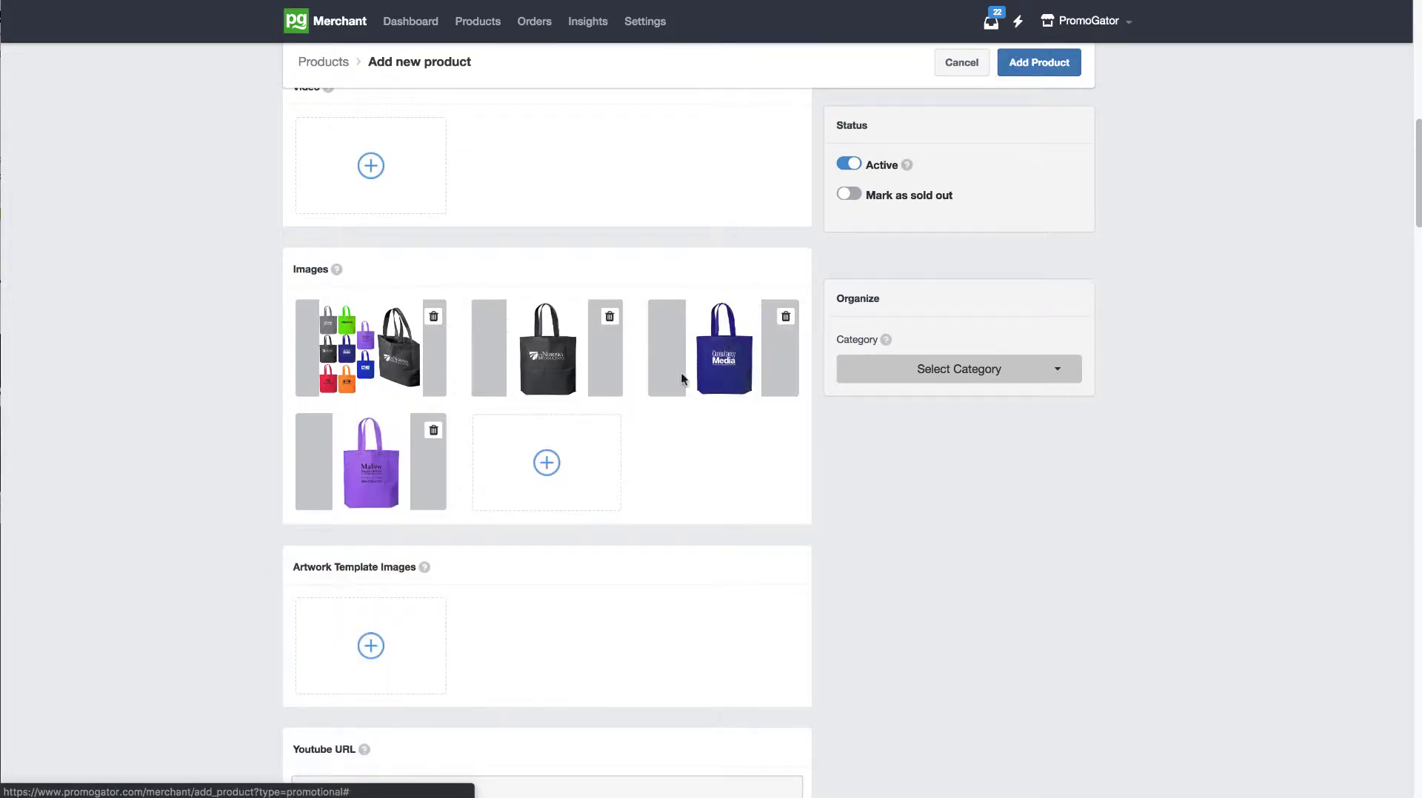
Step: Check the Youtube URL field, leaving it empty, and examine the product video section of the storefront gift bag listing
drag(1416, 133, 1417, 183)
click(547, 391)
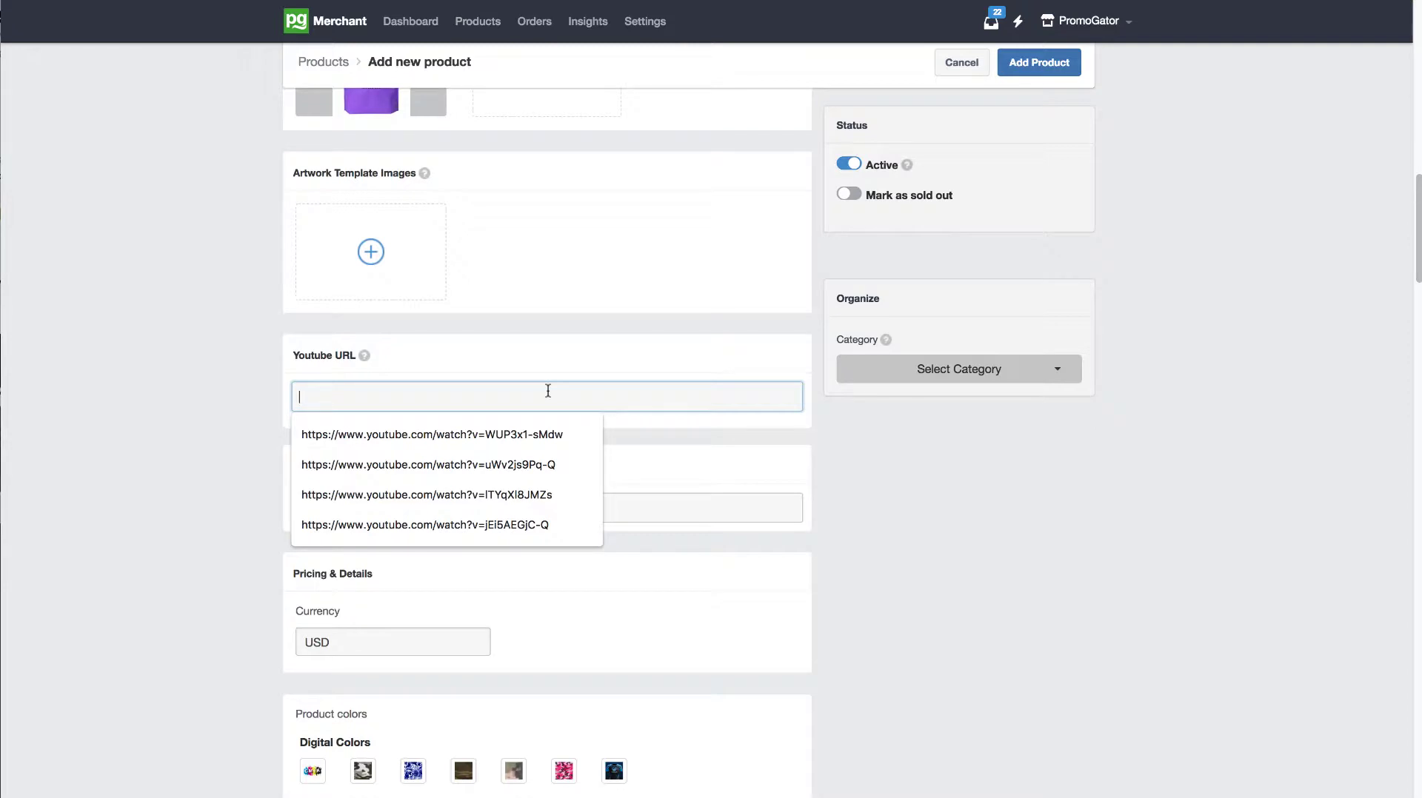
click(618, 301)
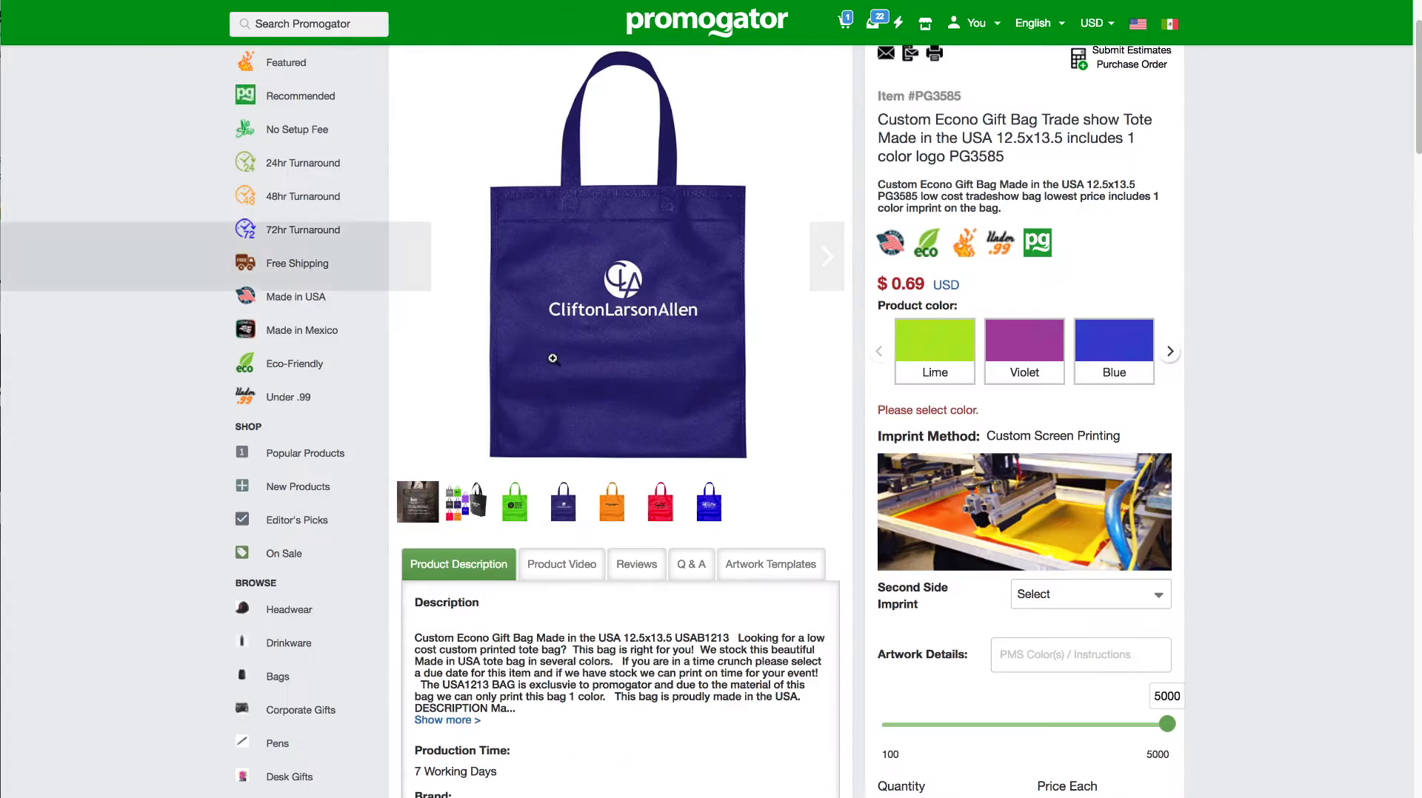
click(565, 548)
click(566, 609)
drag(566, 609, 408, 607)
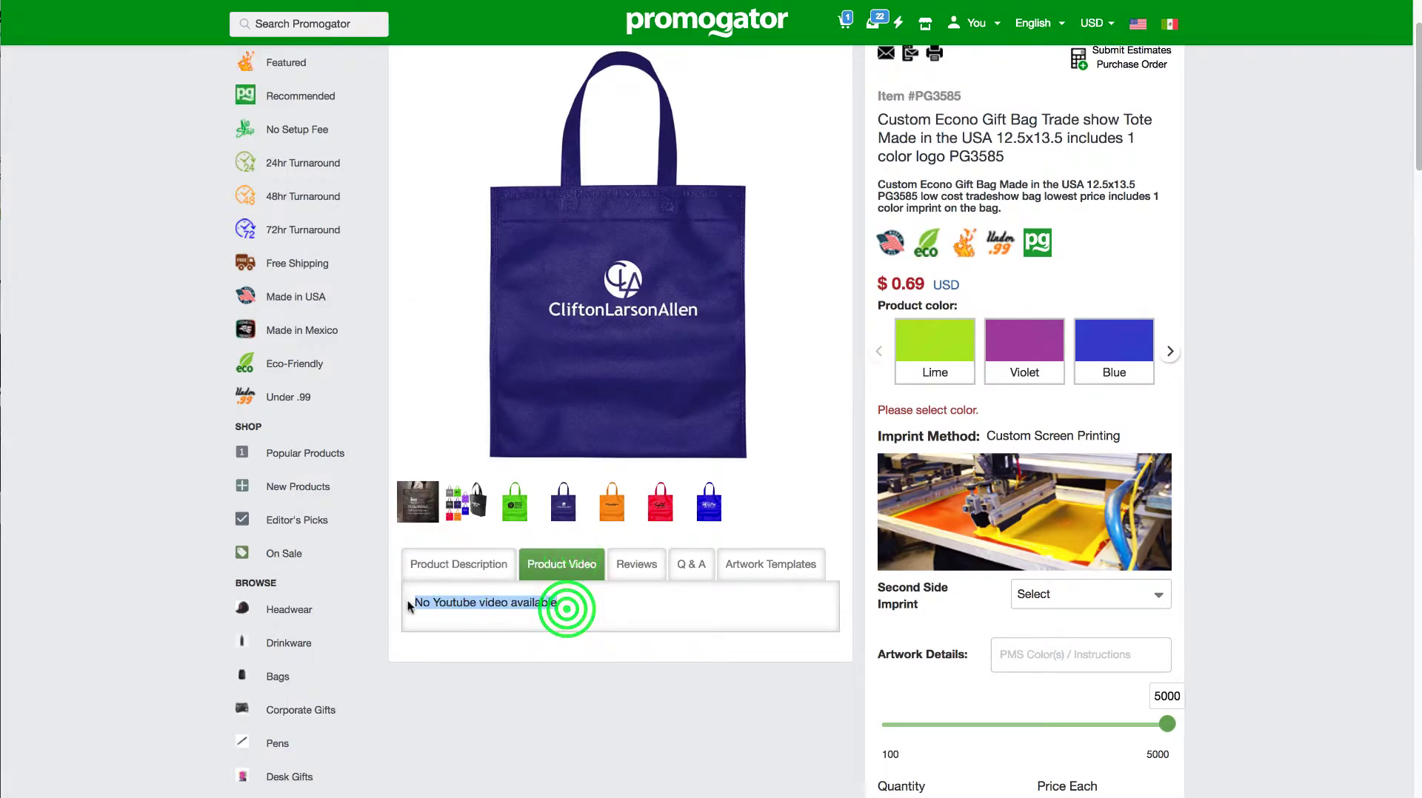
click(581, 608)
drag(575, 608, 398, 609)
click(460, 603)
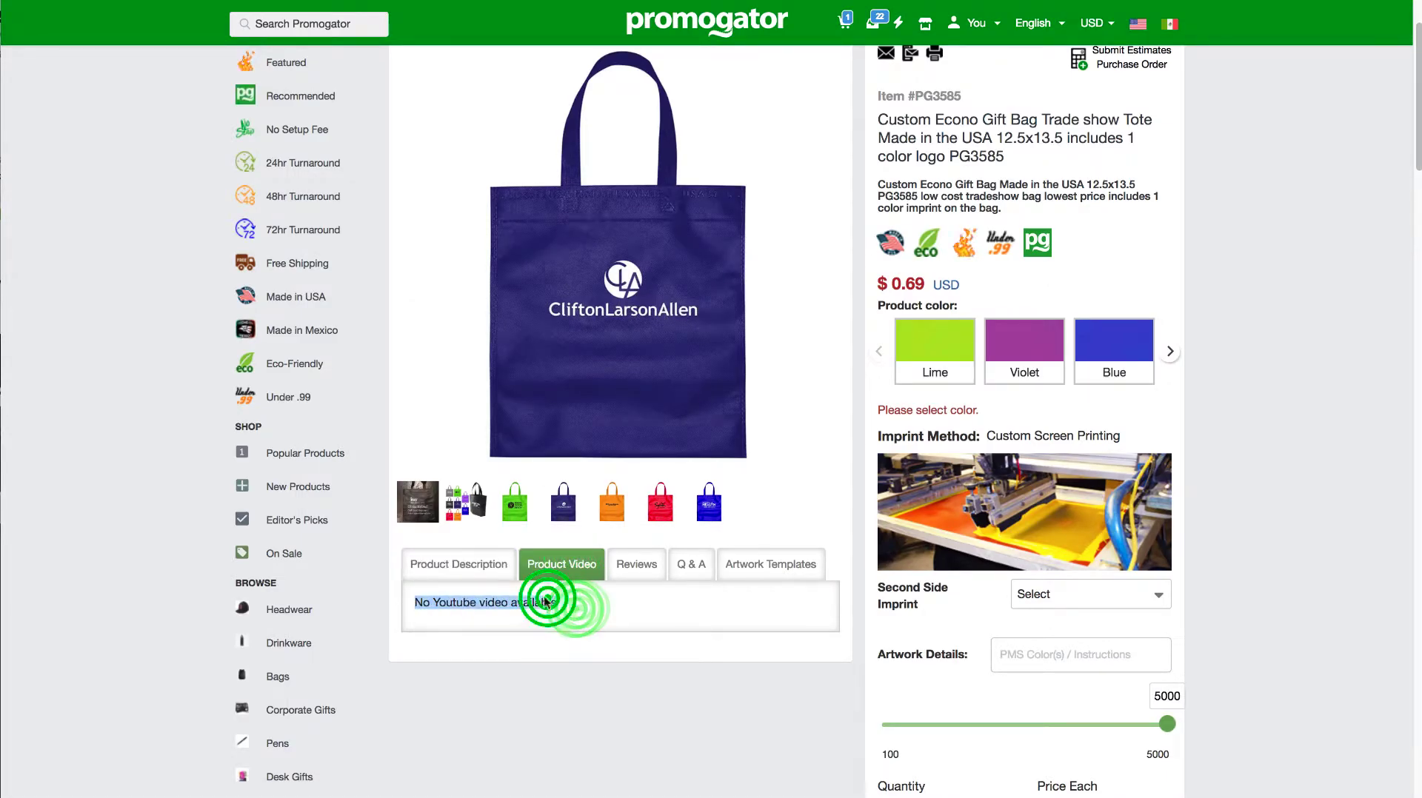
click(458, 565)
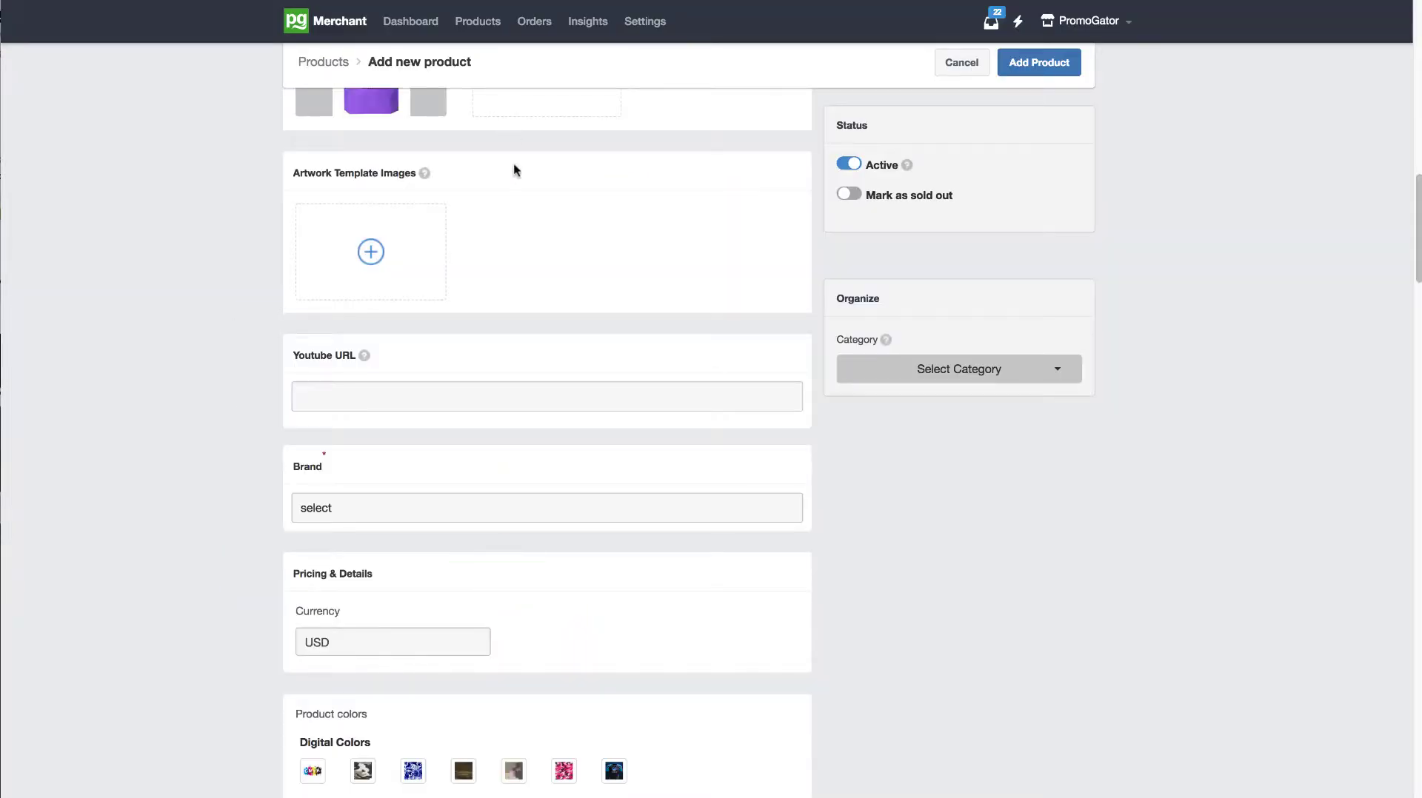
Step: Set the product's brand to PromoGator
drag(1412, 215, 1412, 226)
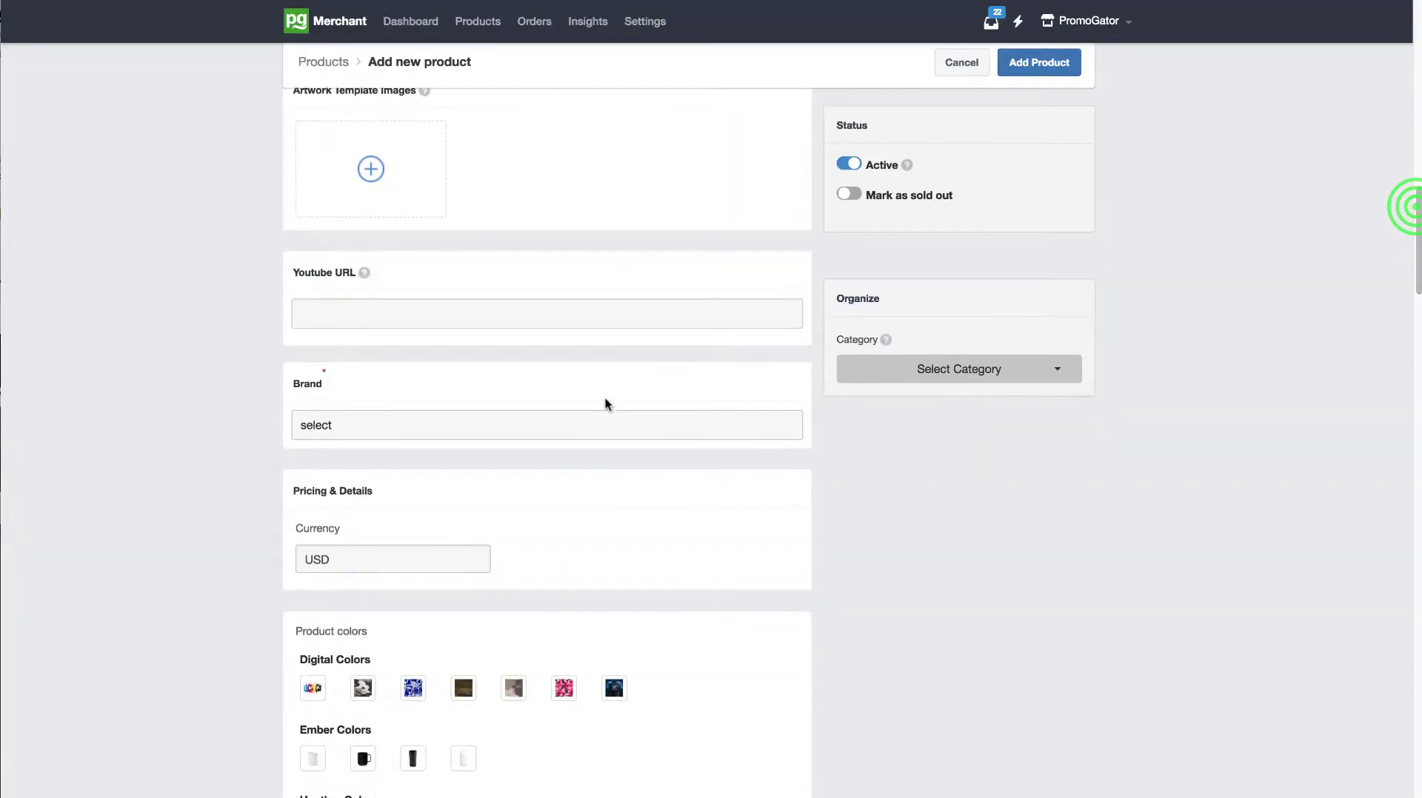
click(592, 424)
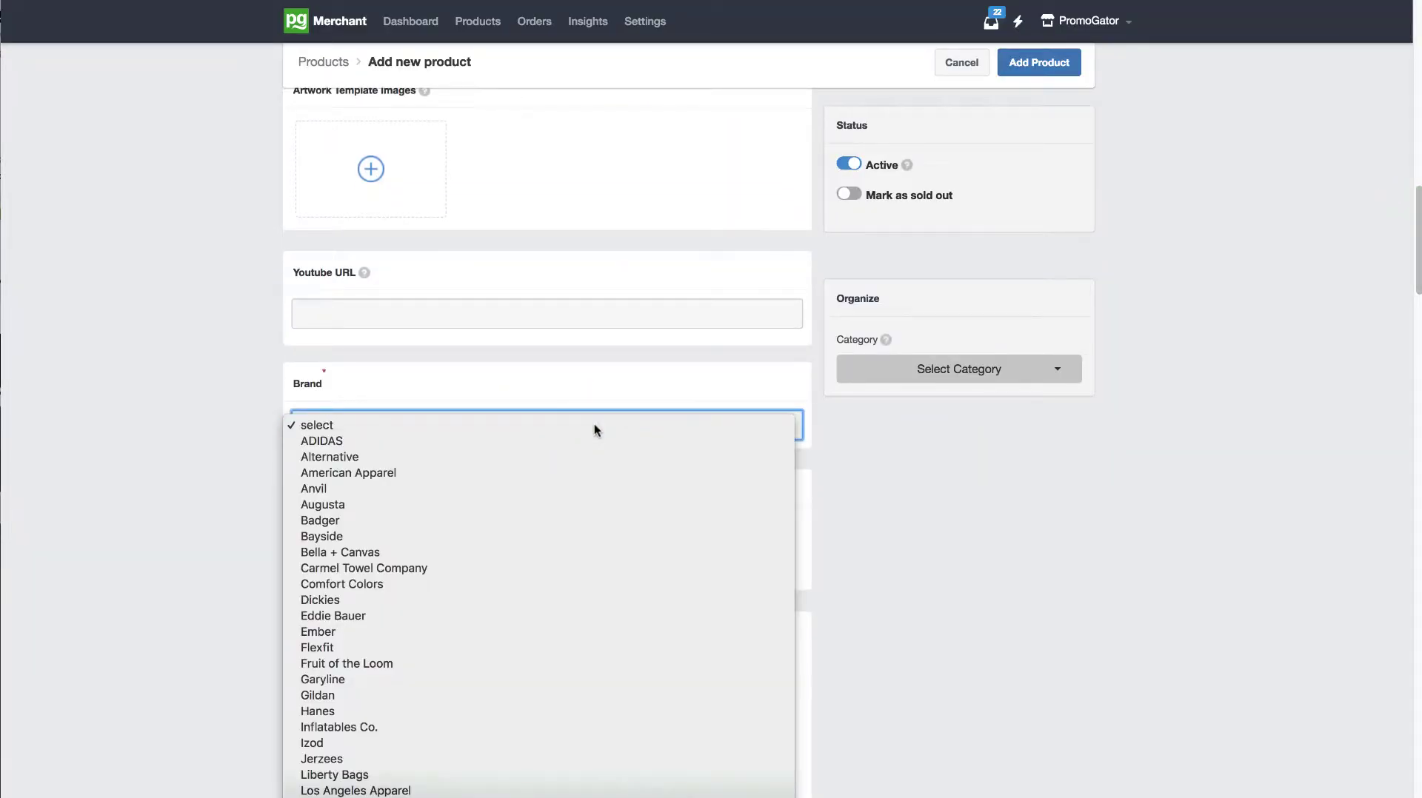
key(Return)
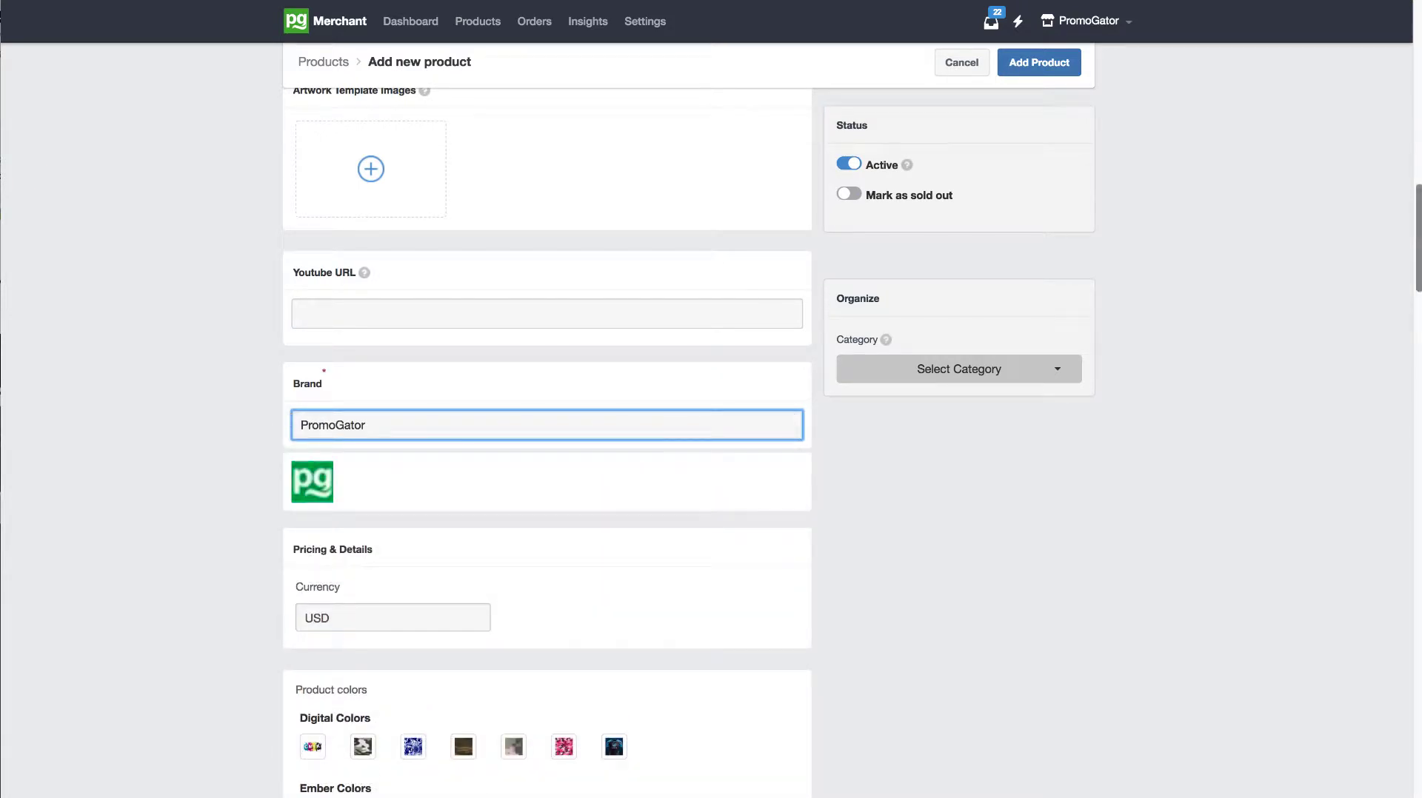
Step: Examine the available product color groups, including Standard, Two Tone, Translucent and Stationary Printing Options
drag(1414, 256, 1414, 272)
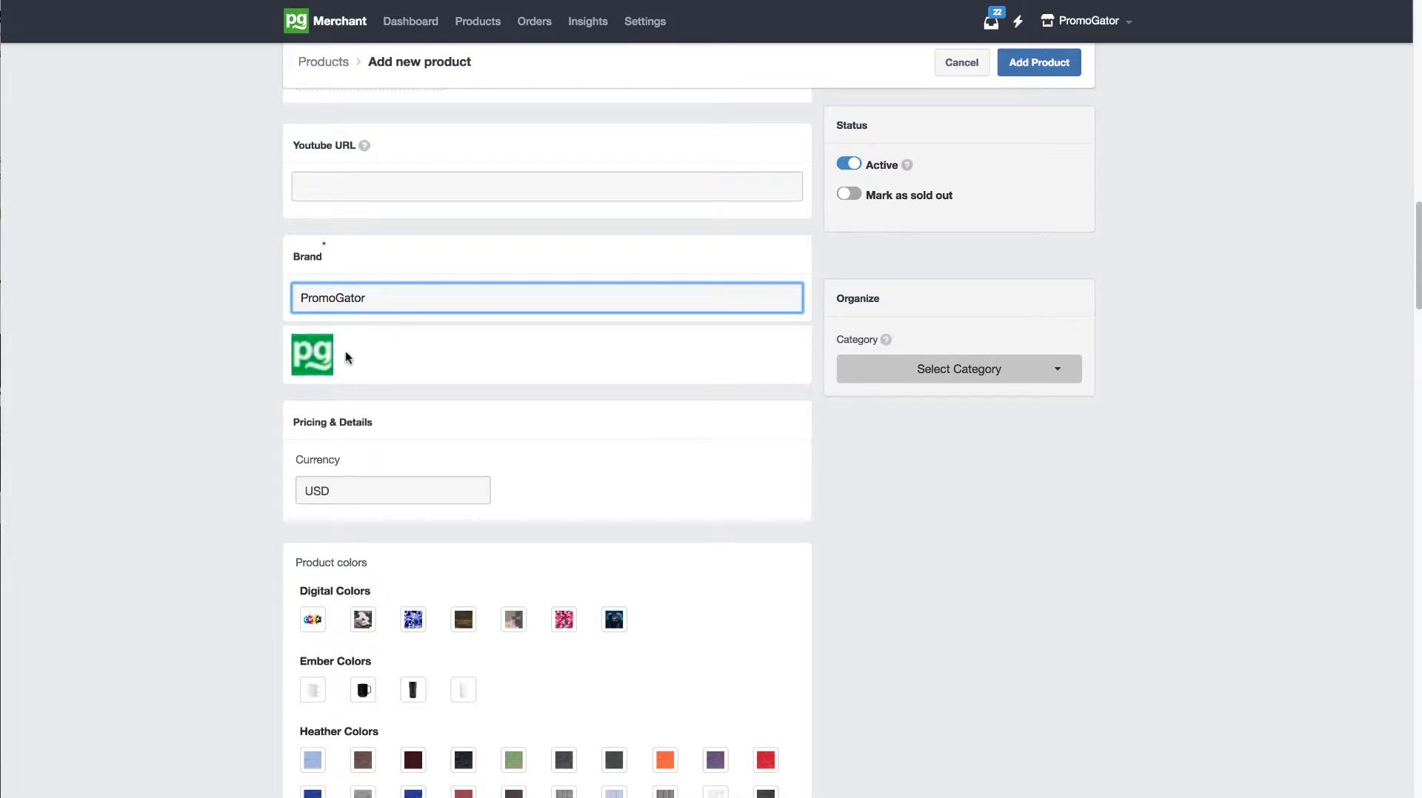
drag(1417, 280, 1402, 402)
click(885, 516)
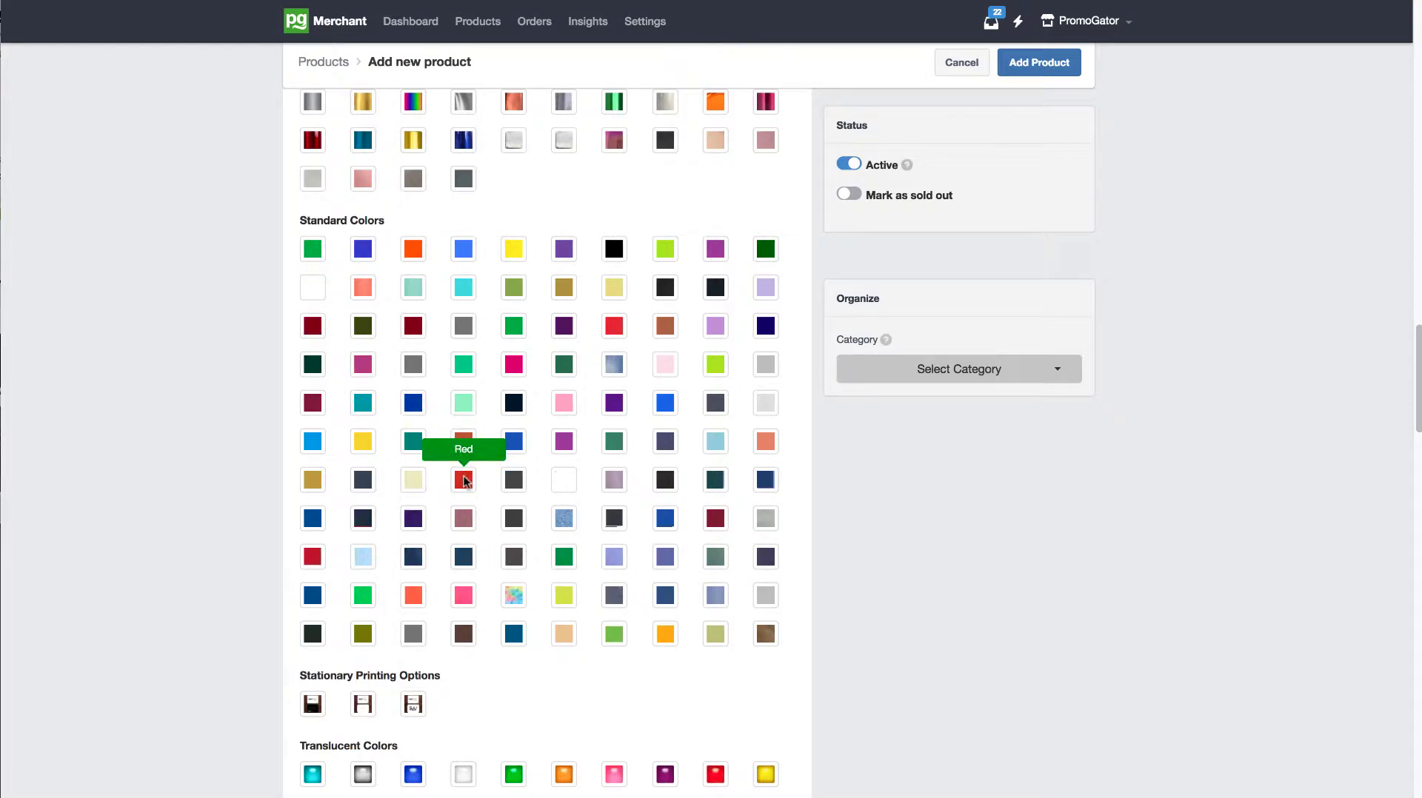
drag(1415, 348, 1401, 442)
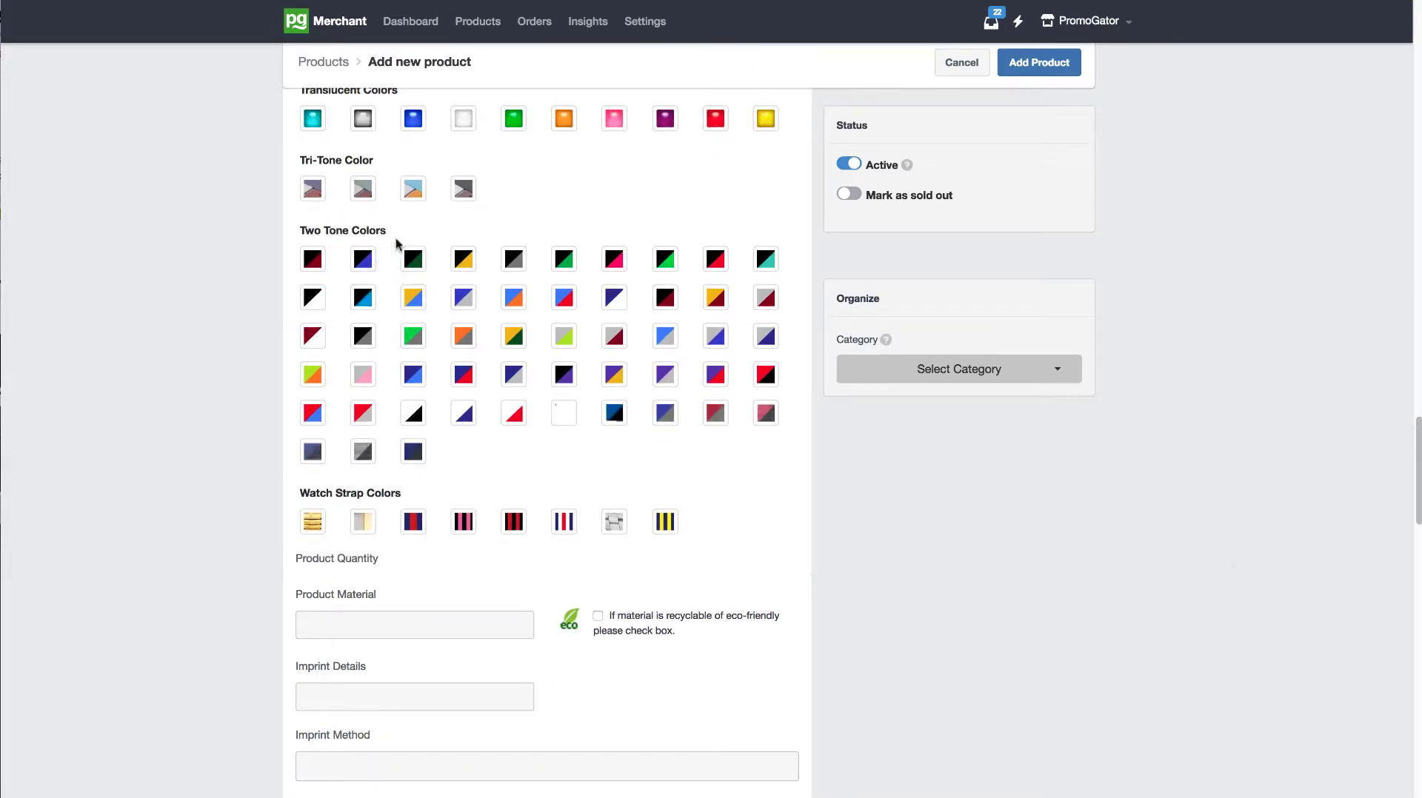
drag(393, 235, 335, 233)
drag(1416, 431, 1417, 383)
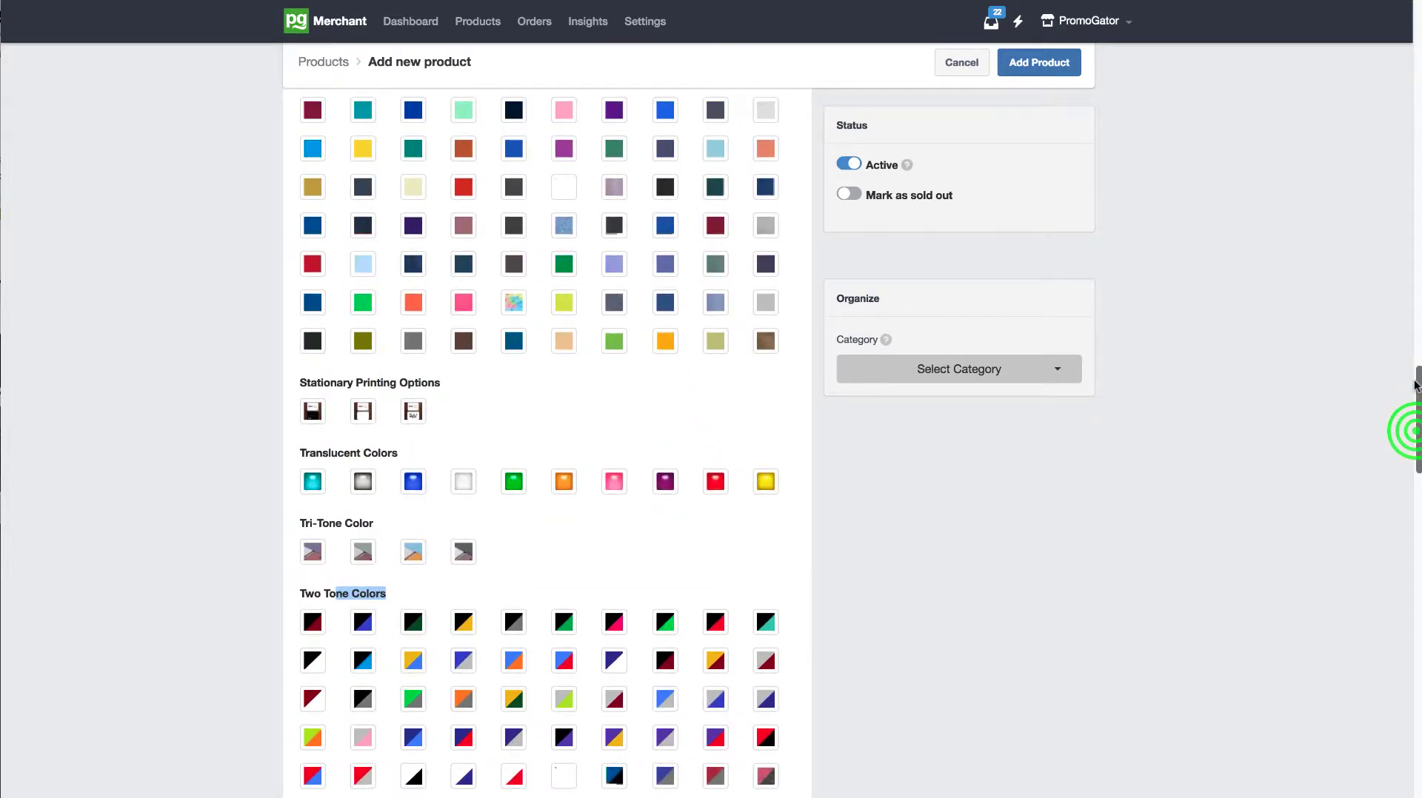
drag(422, 450, 344, 453)
drag(403, 383, 443, 384)
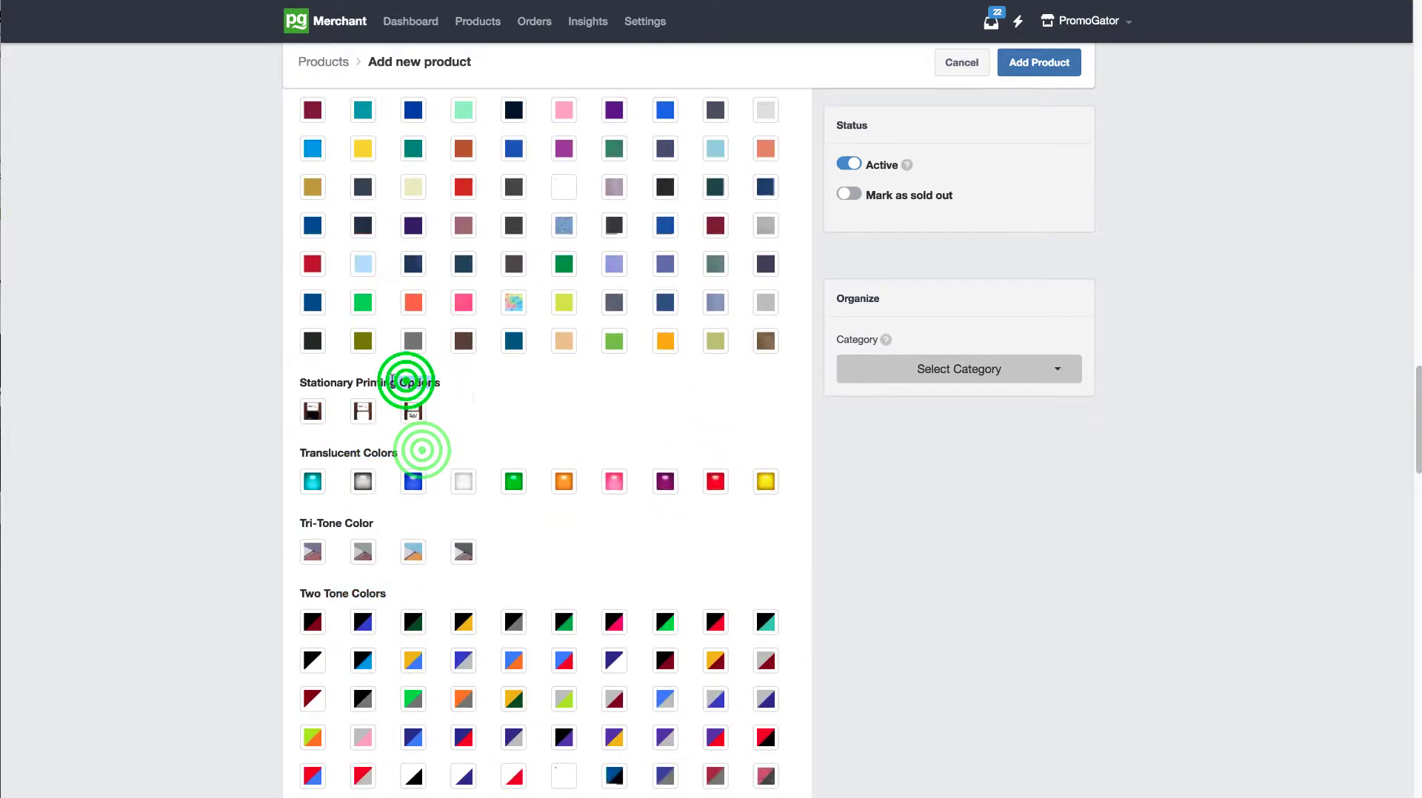
mouse_move(1417, 374)
mouse_down()
mouse_move(1418, 267)
mouse_move(1410, 346)
mouse_up()
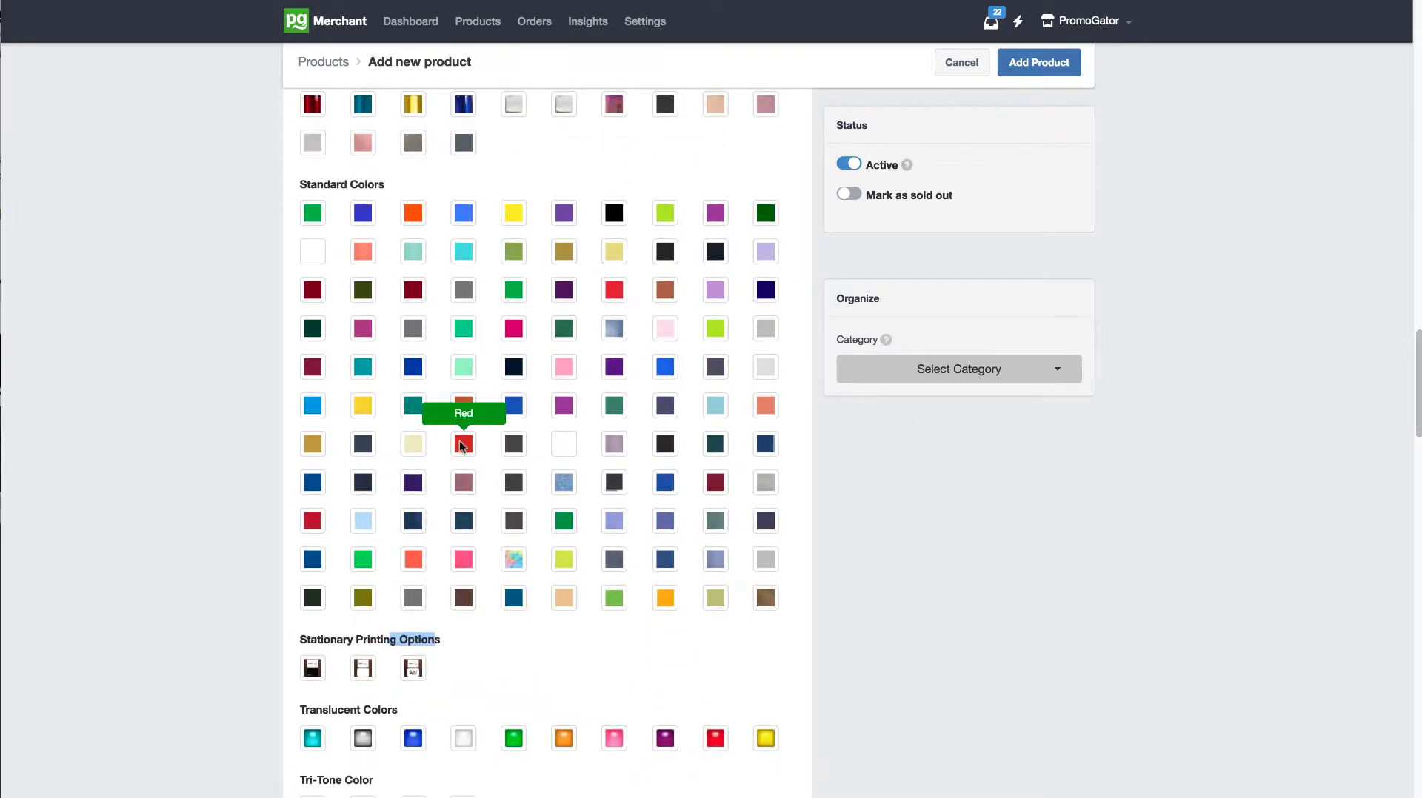
Step: Add Red and Orange from the Standard Colors as product colors, and check the remaining product colors on the storefront gift bag listing
click(462, 444)
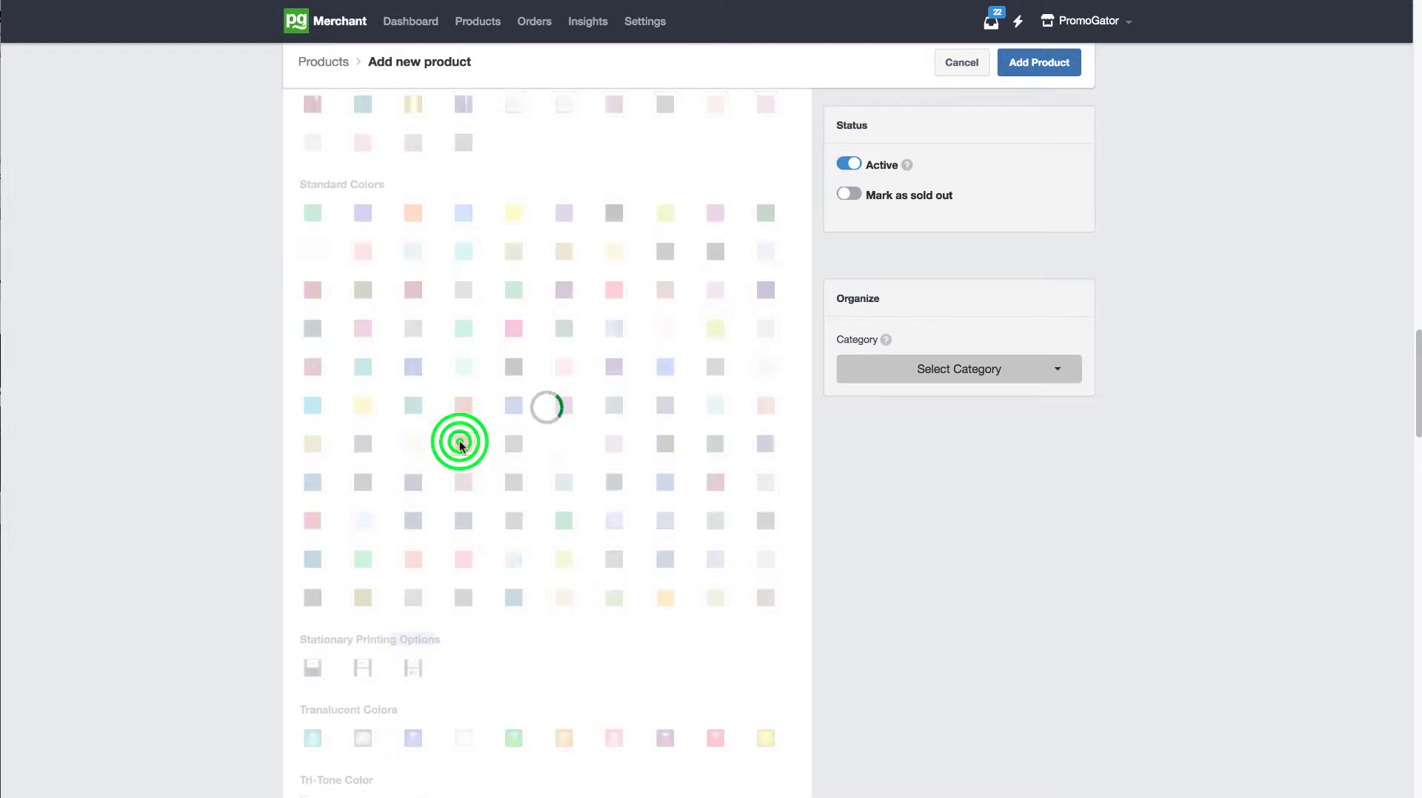
click(411, 214)
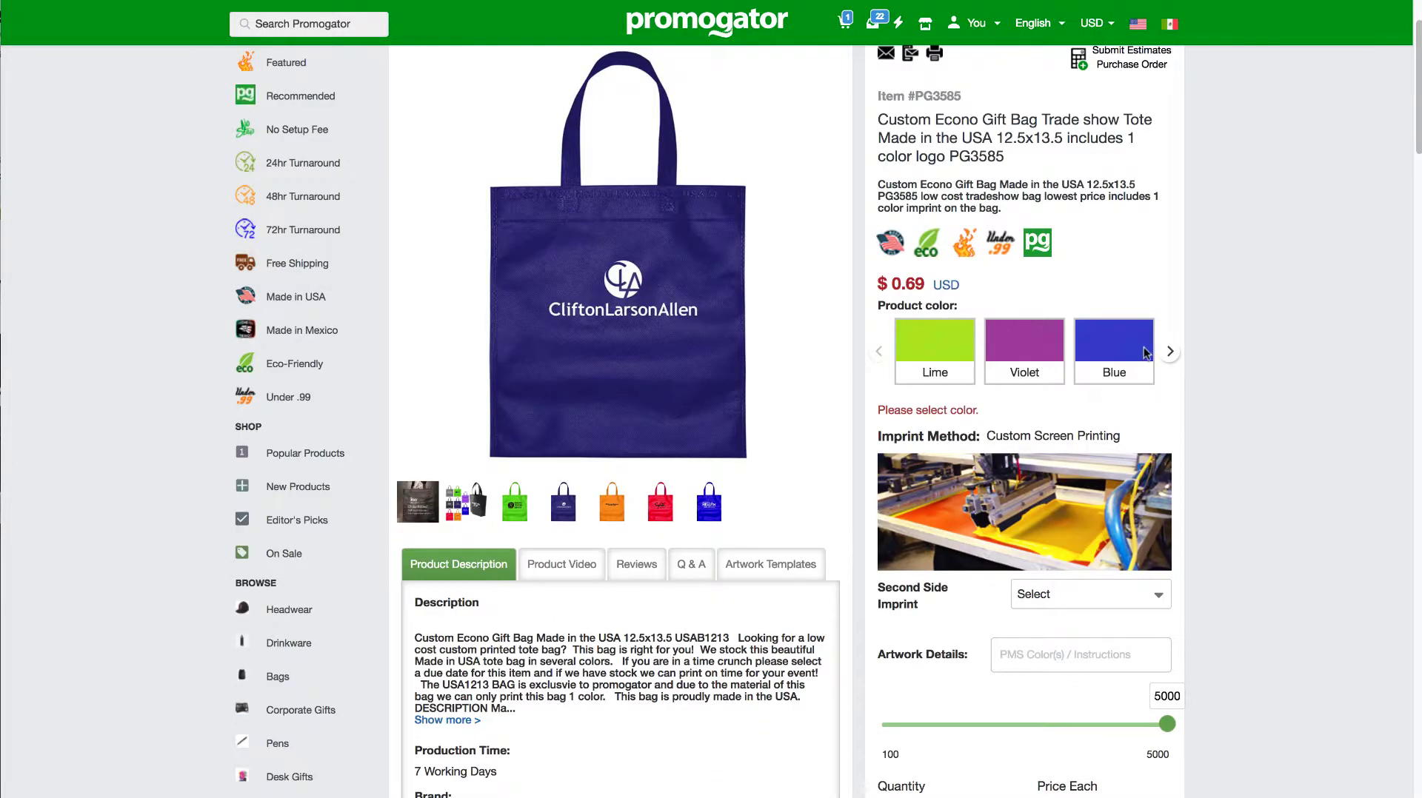
click(1169, 351)
click(1169, 351)
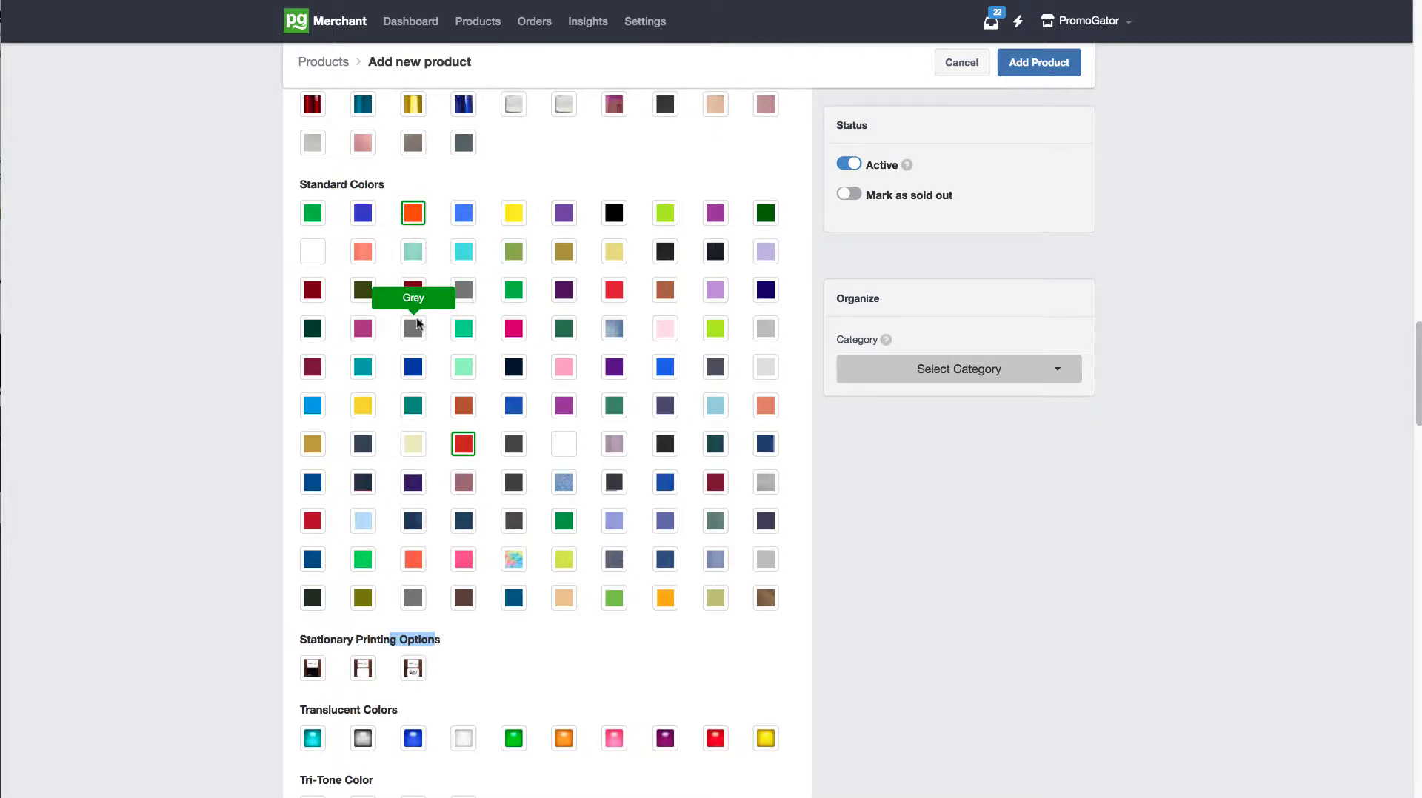
Step: Add Grey, Lime, Purple, Navy Blue, Royal Blue and Black from the Standard Colors to the product
click(416, 324)
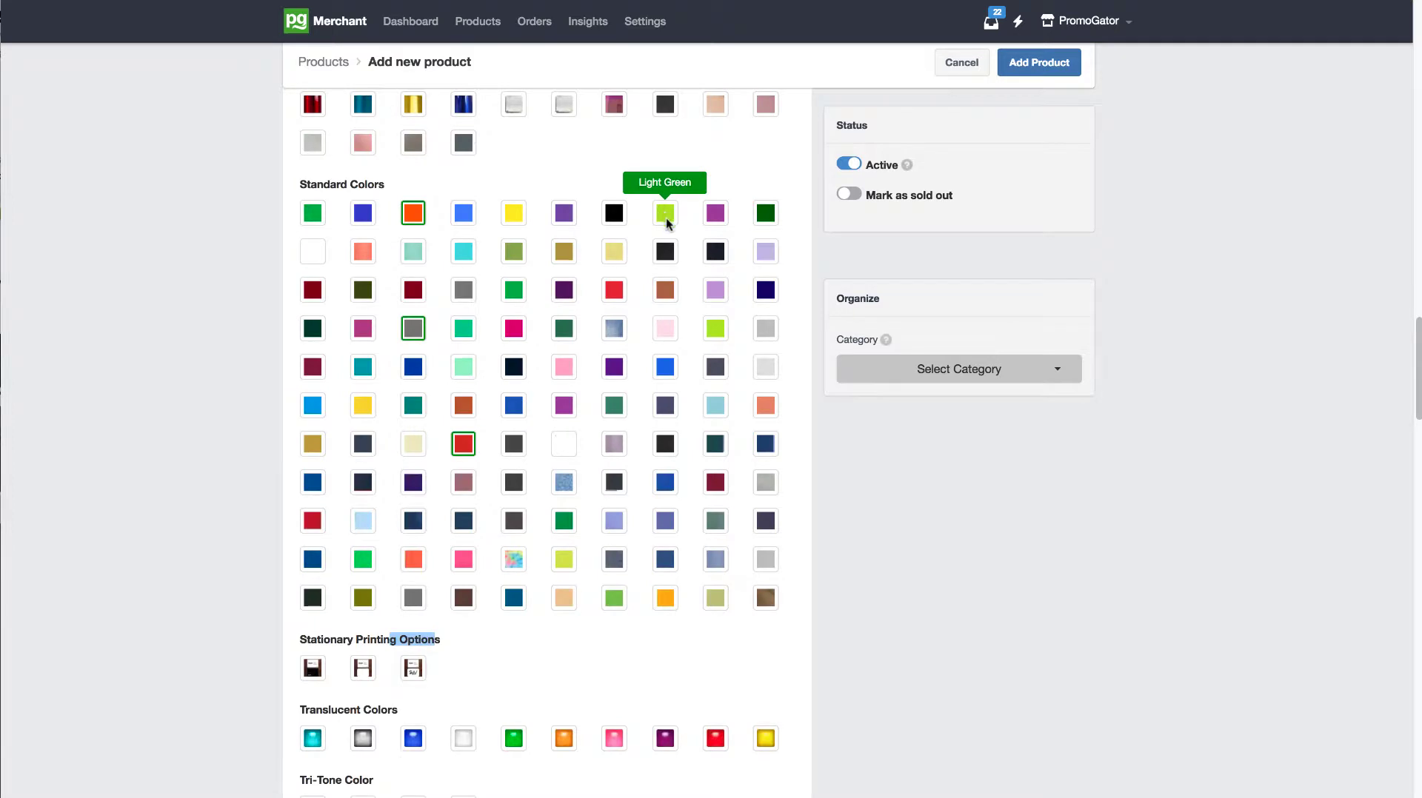
click(716, 328)
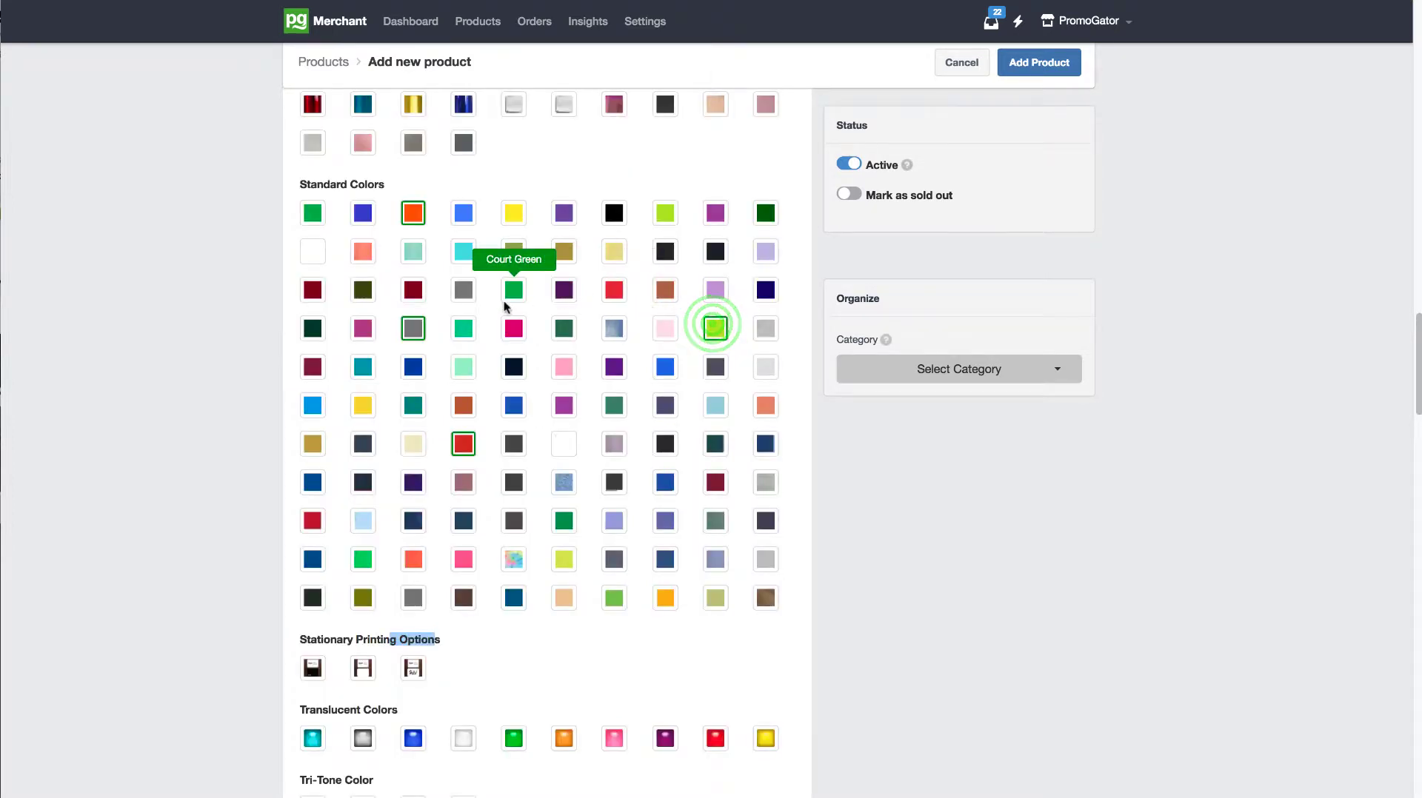
click(565, 212)
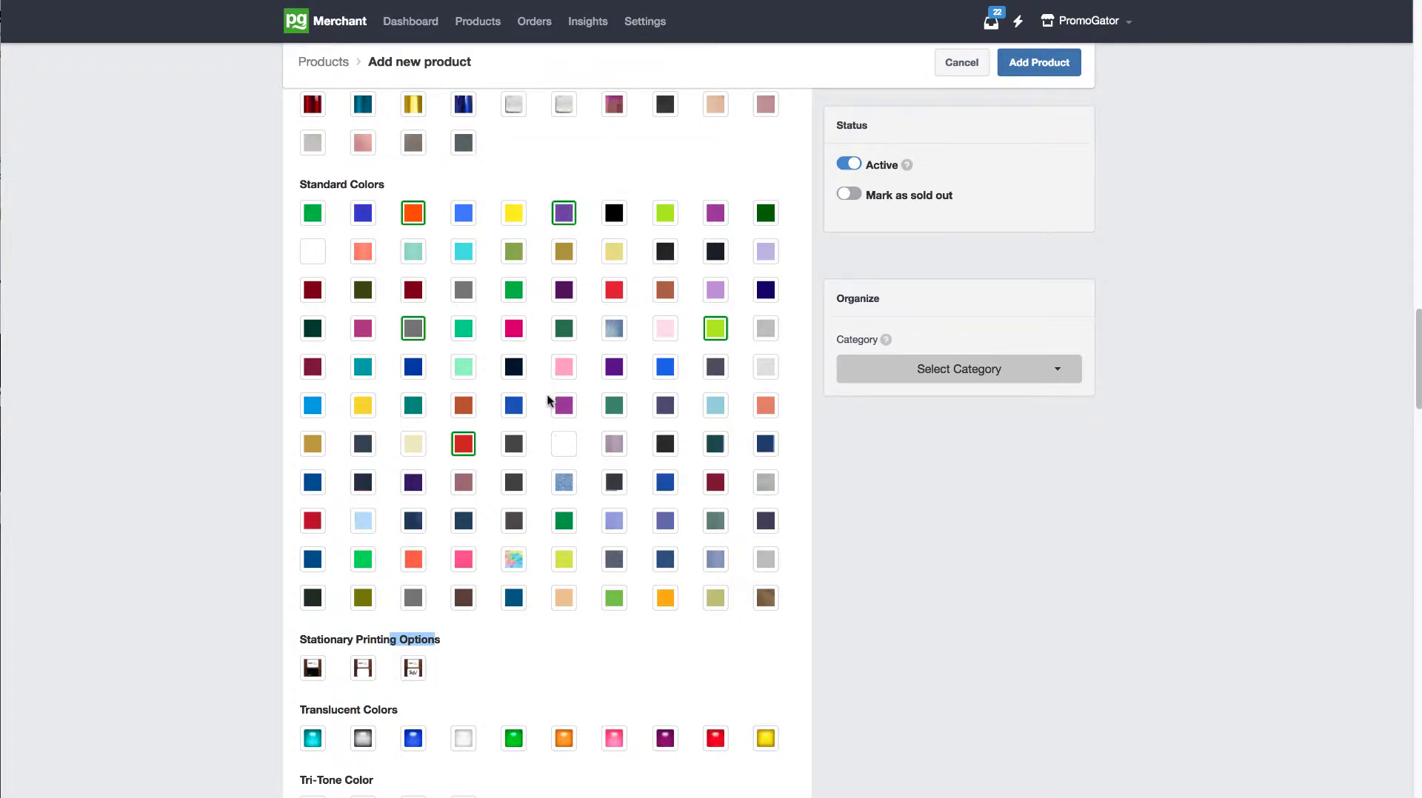
click(514, 364)
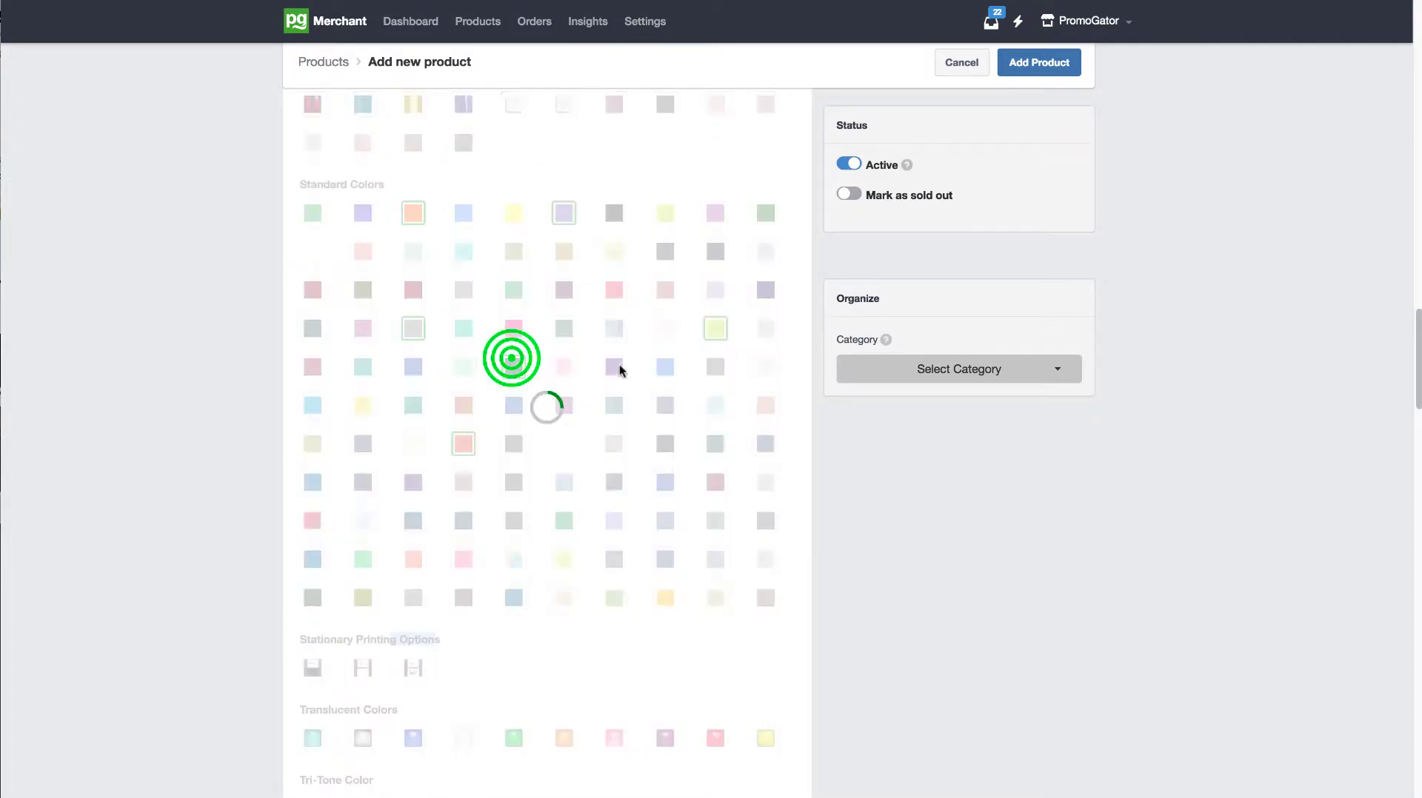
click(665, 366)
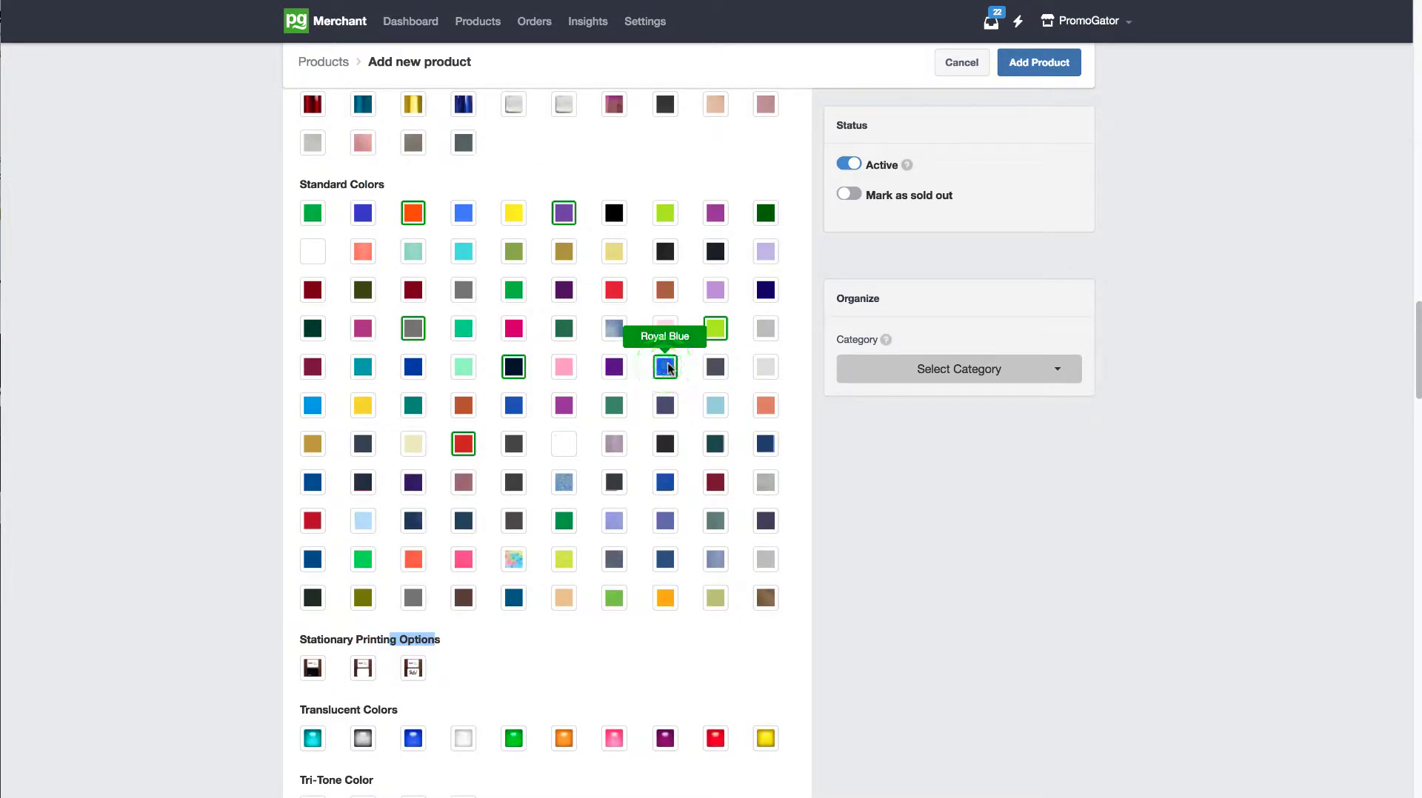
click(614, 212)
Step: Set the product quantities for Red, Orange, Grey and Lime to 99999 each
drag(1418, 313, 1398, 448)
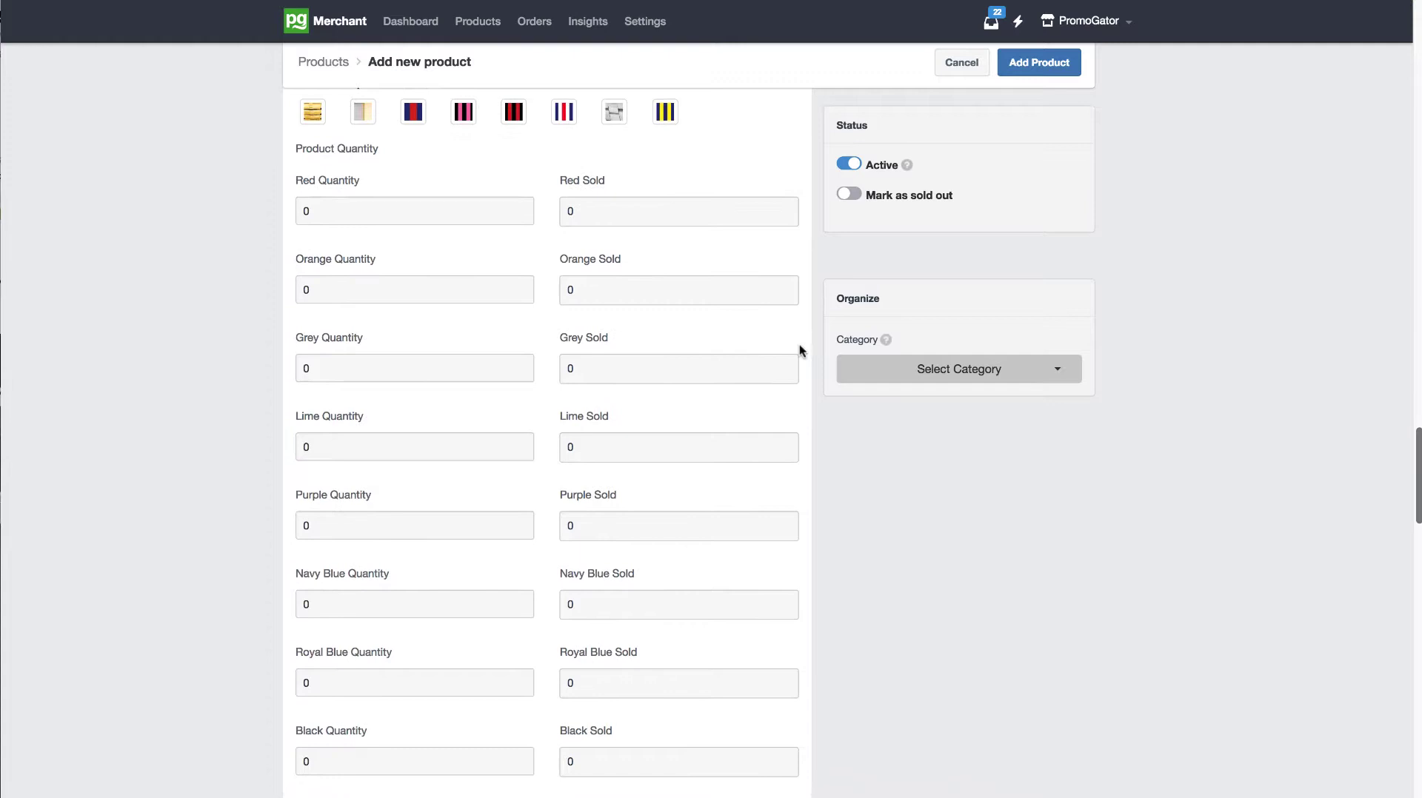
click(434, 217)
text(99999)
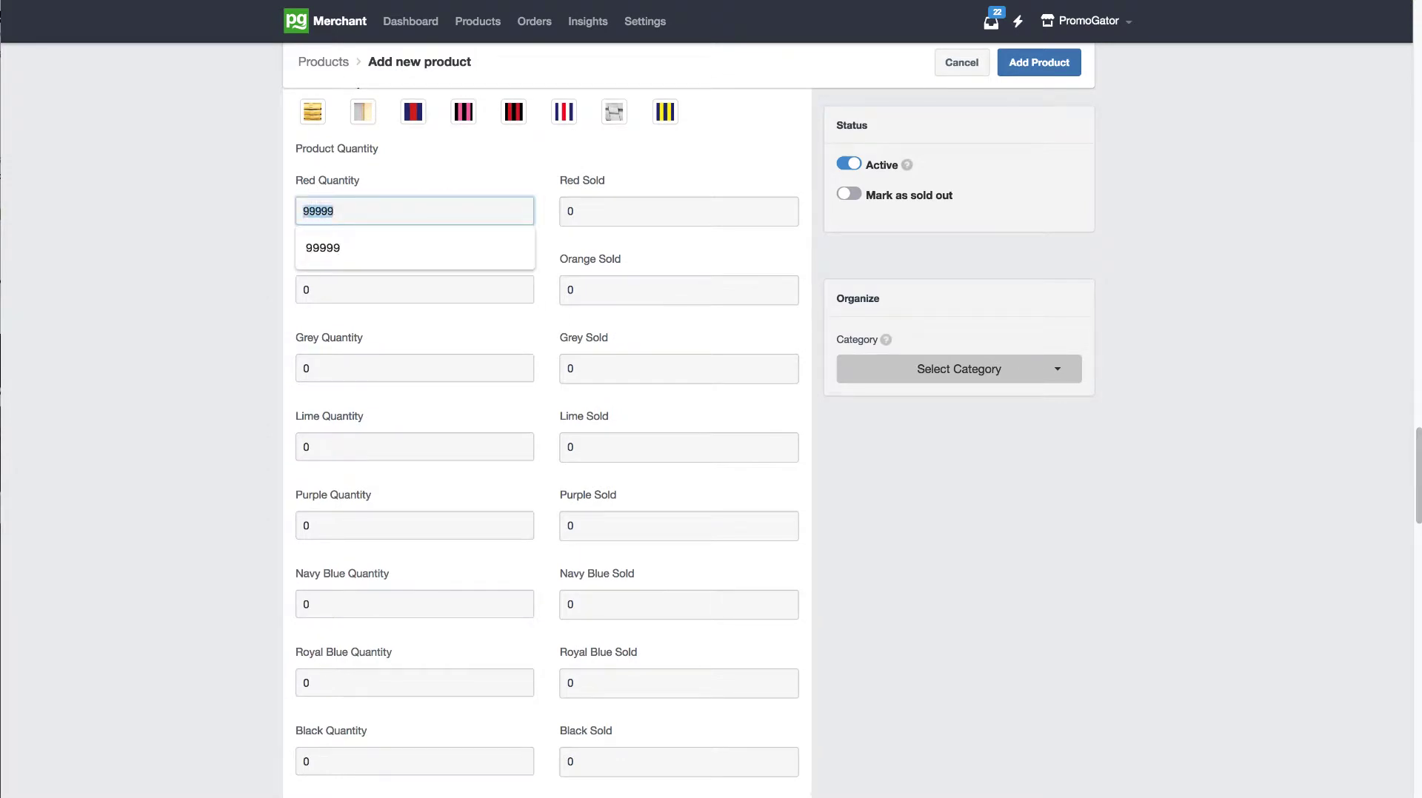
click(319, 290)
text(99999)
click(376, 371)
text(99999)
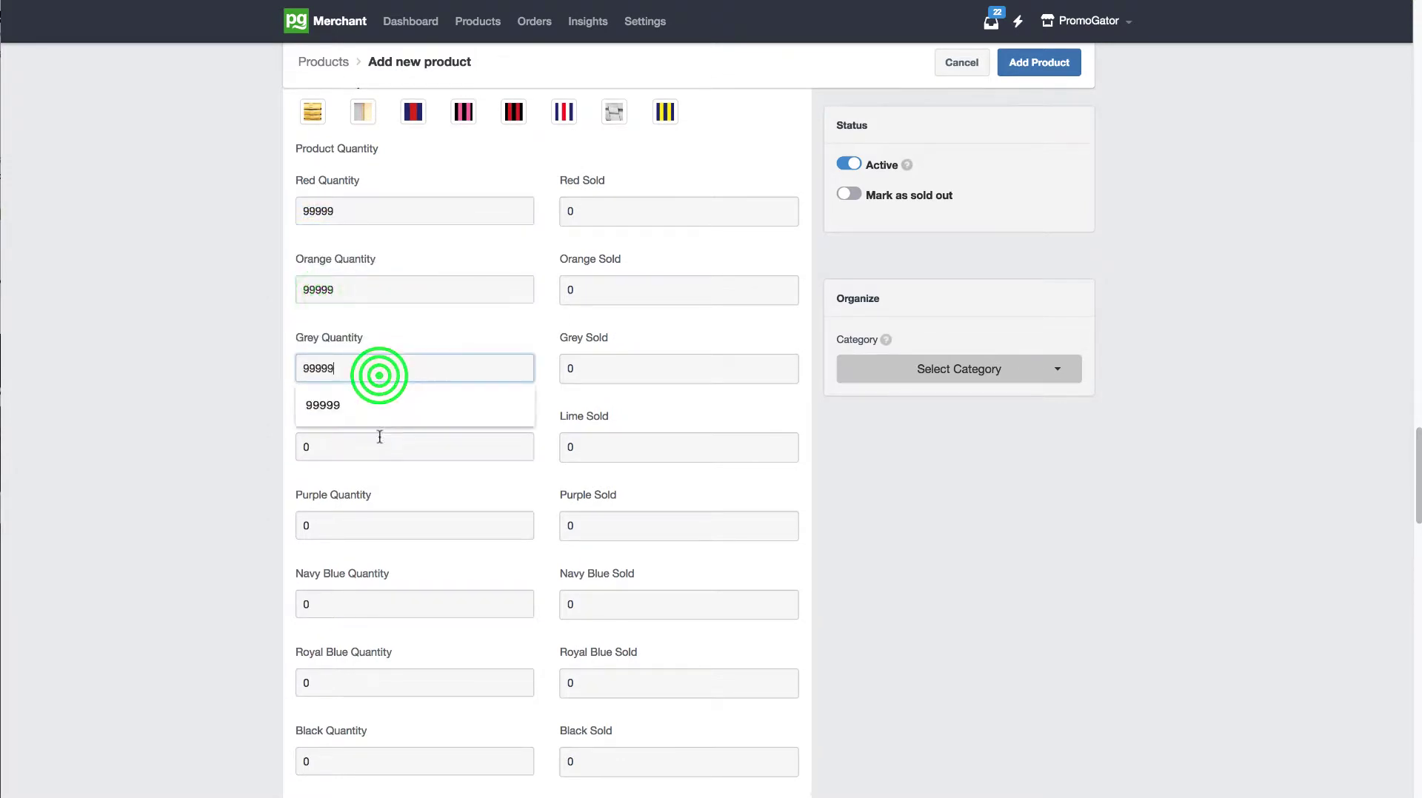
click(374, 438)
text(99999)
Step: Set the product quantities for Purple, Navy Blue, Royal Blue and Black to 99999 each
click(362, 521)
text(99999)
click(340, 620)
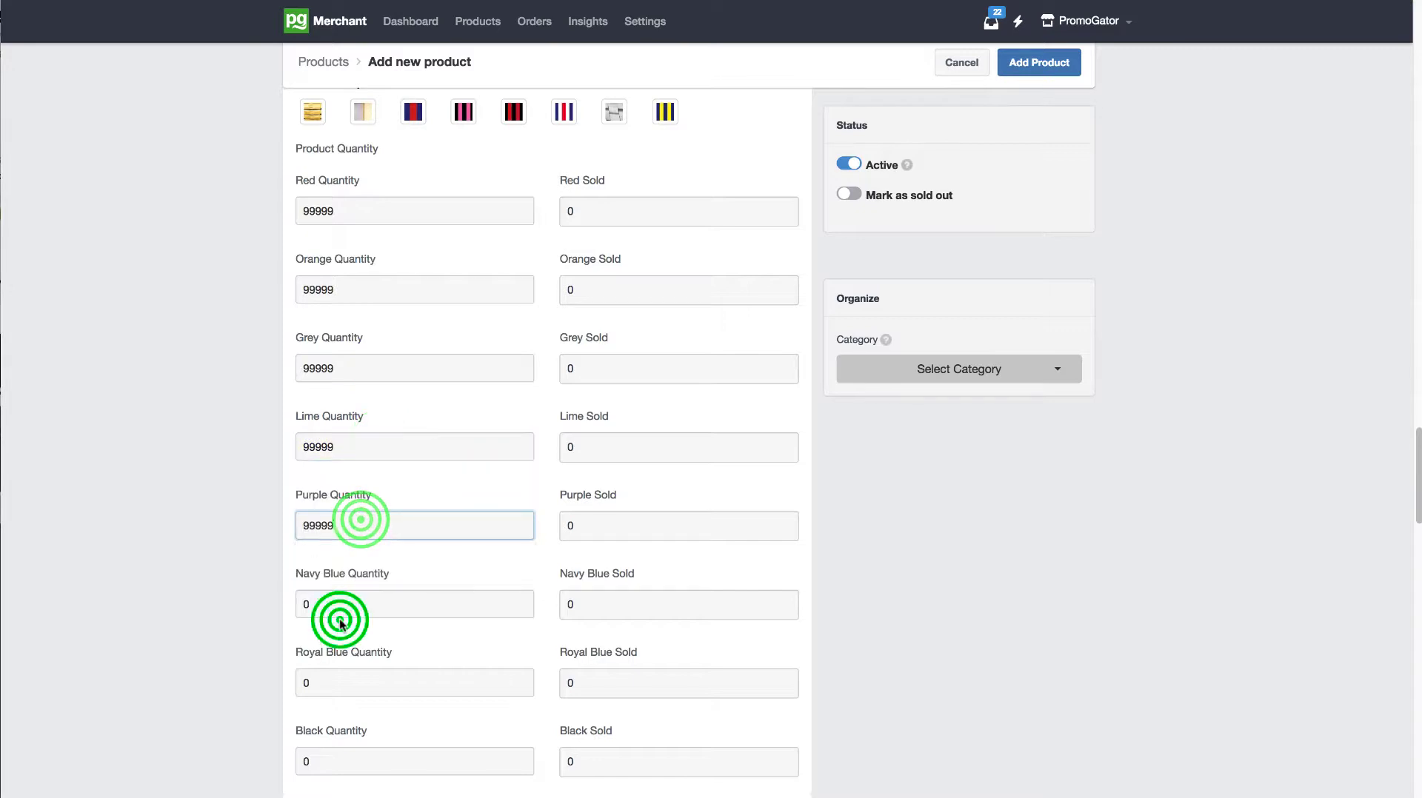
text(99999)
click(345, 681)
text(99999)
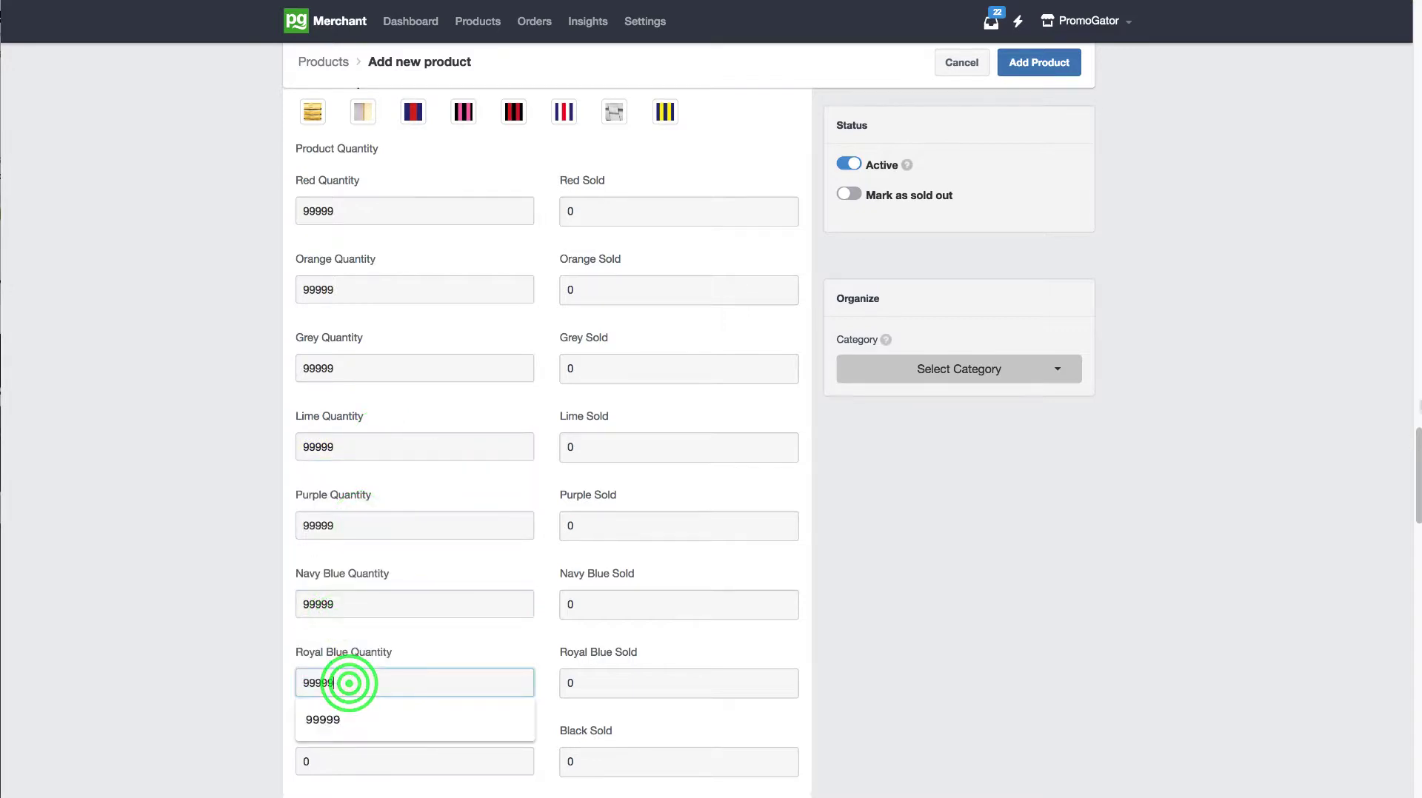
drag(1410, 444, 1417, 495)
click(509, 609)
text(99999)
Step: Review the entered stock quantities for the selected colors, from Orange through Black
click(451, 600)
click(434, 532)
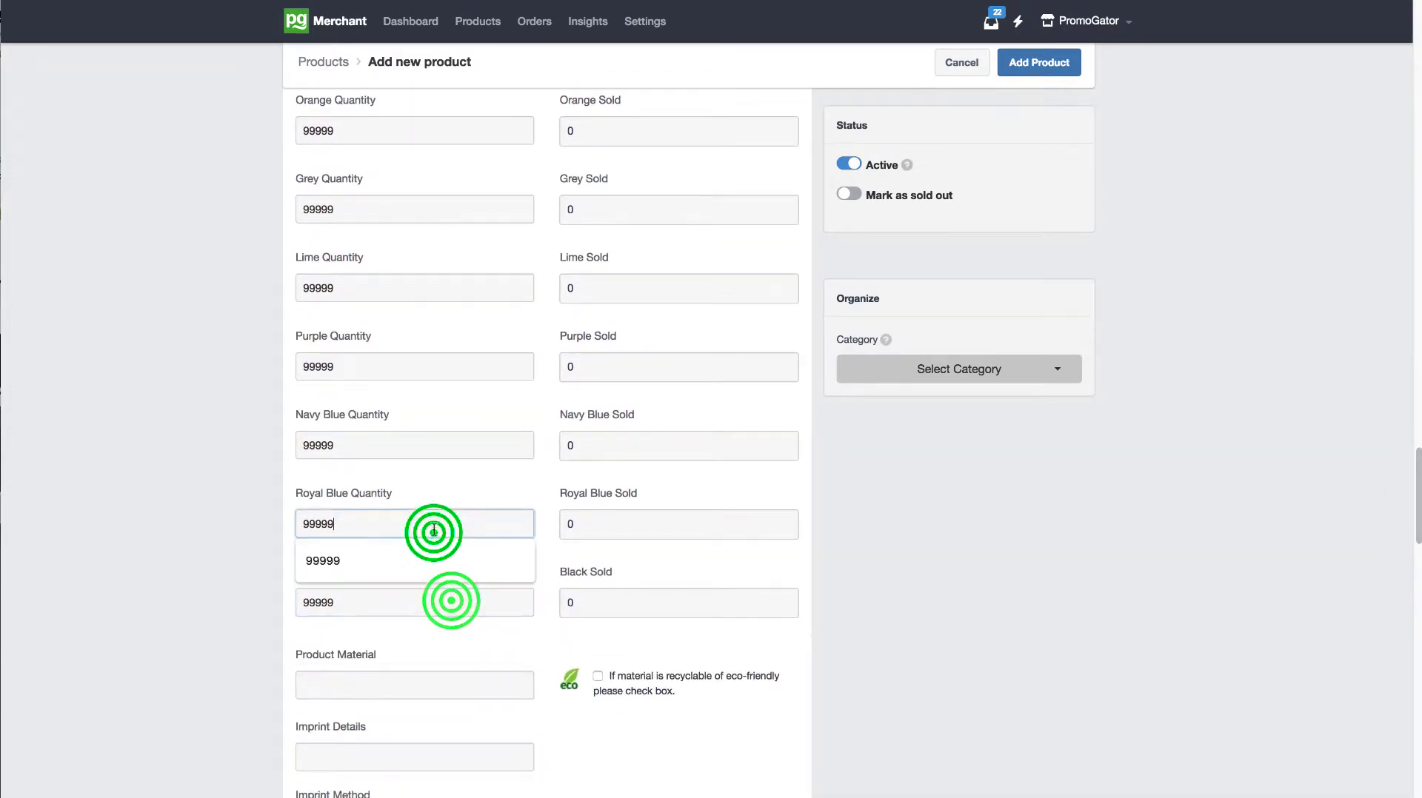
click(400, 444)
click(400, 370)
click(403, 292)
click(401, 212)
click(400, 138)
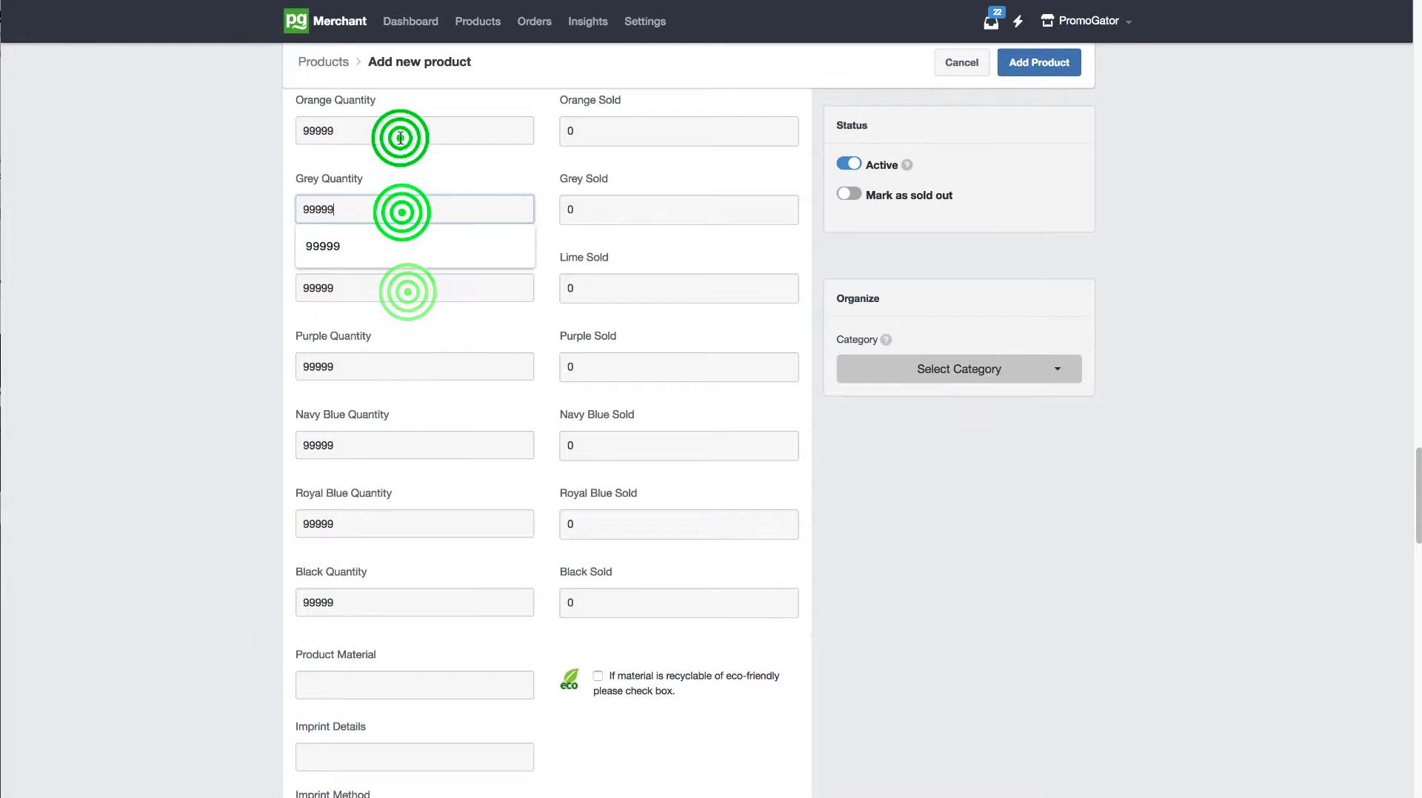
drag(1415, 470, 1414, 496)
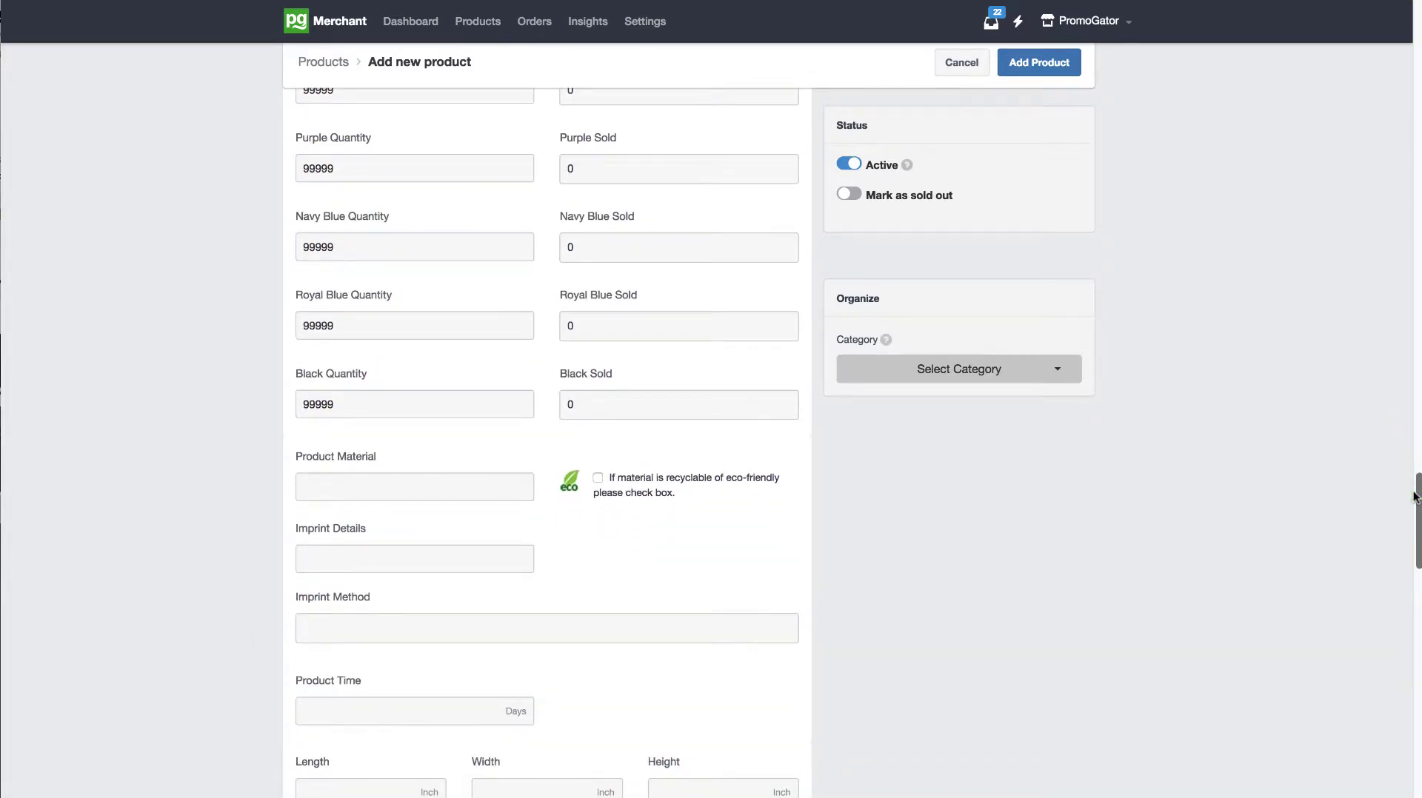
click(447, 405)
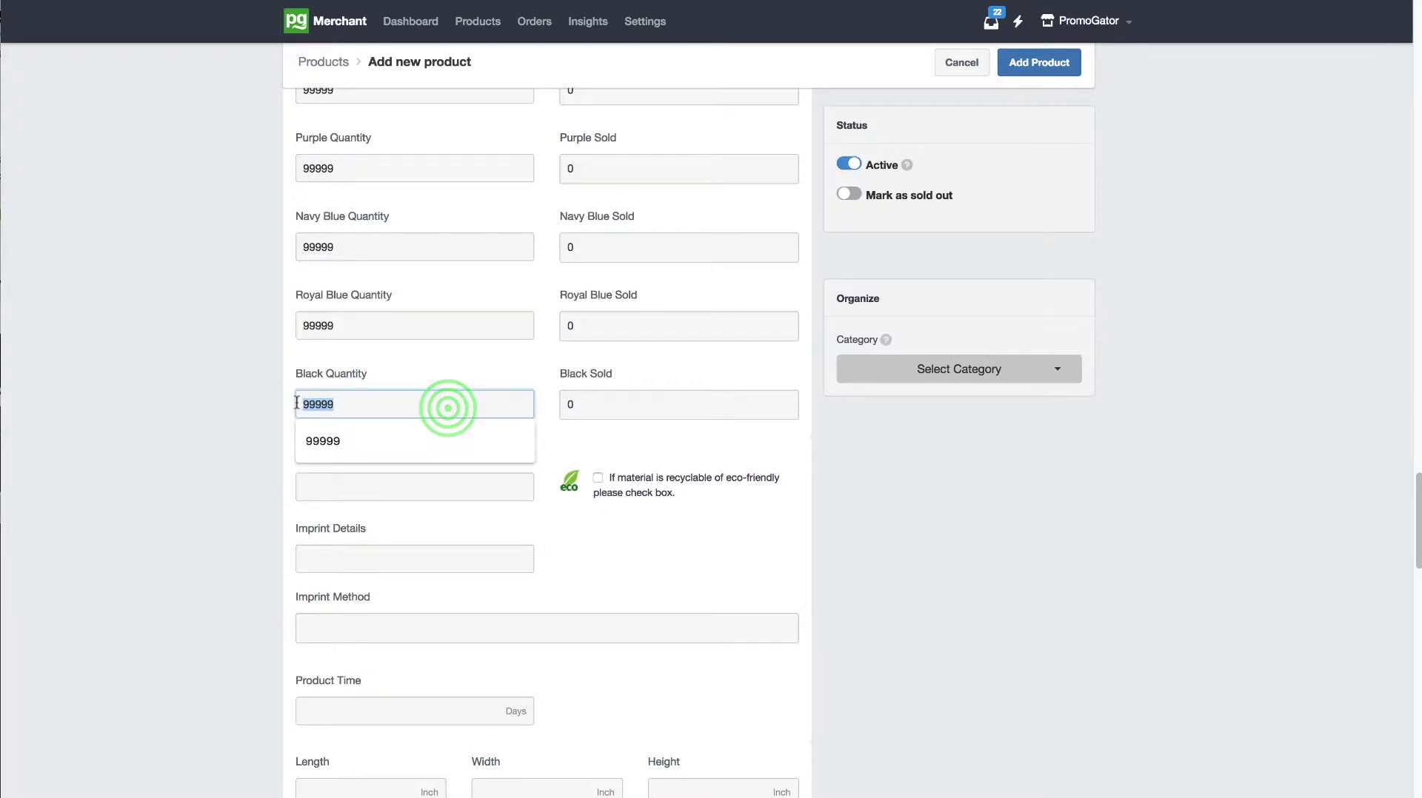
Step: Set the product material to "85gsm non-woven bag" and the imprint details to "price includes 1 color screen print"
click(429, 496)
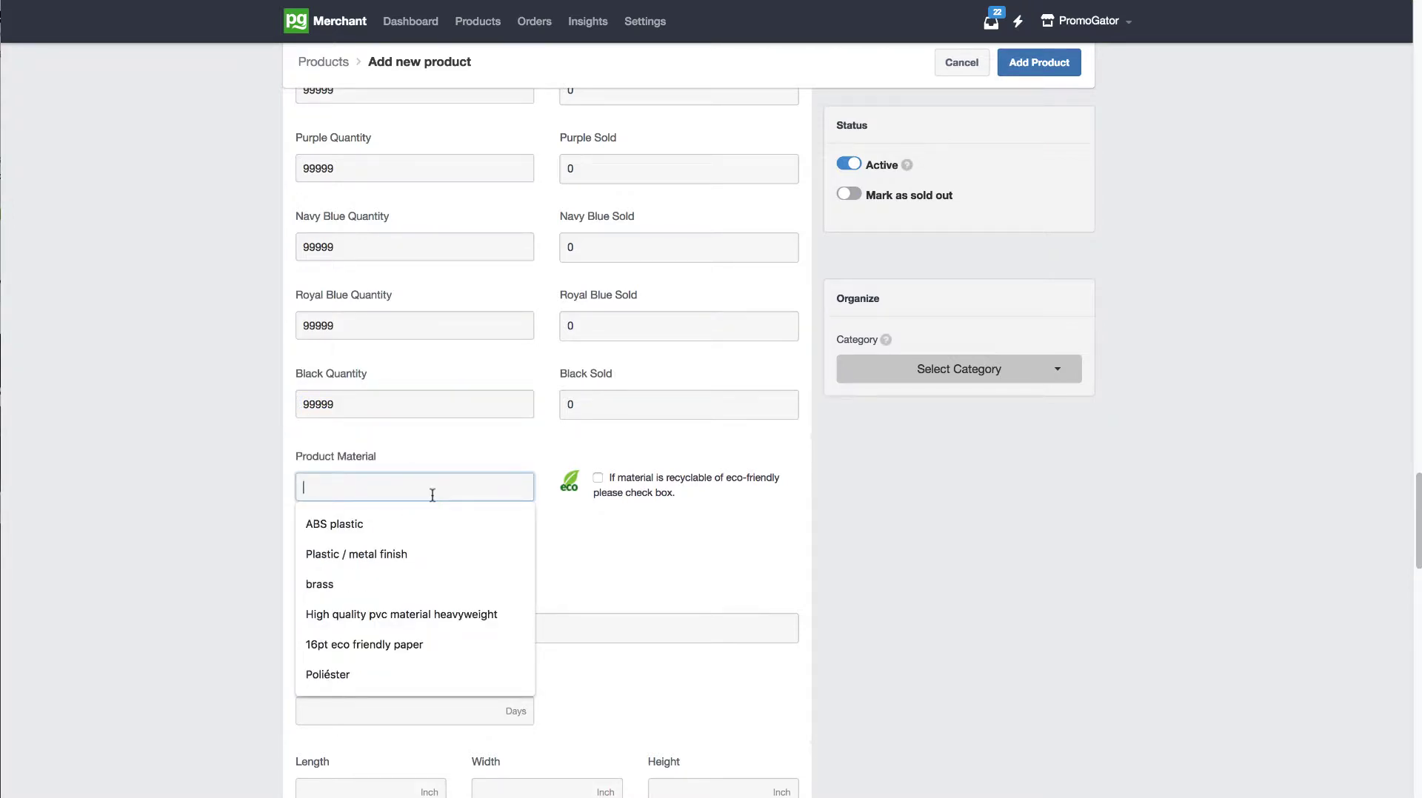
text(85gsm non-woven bag)
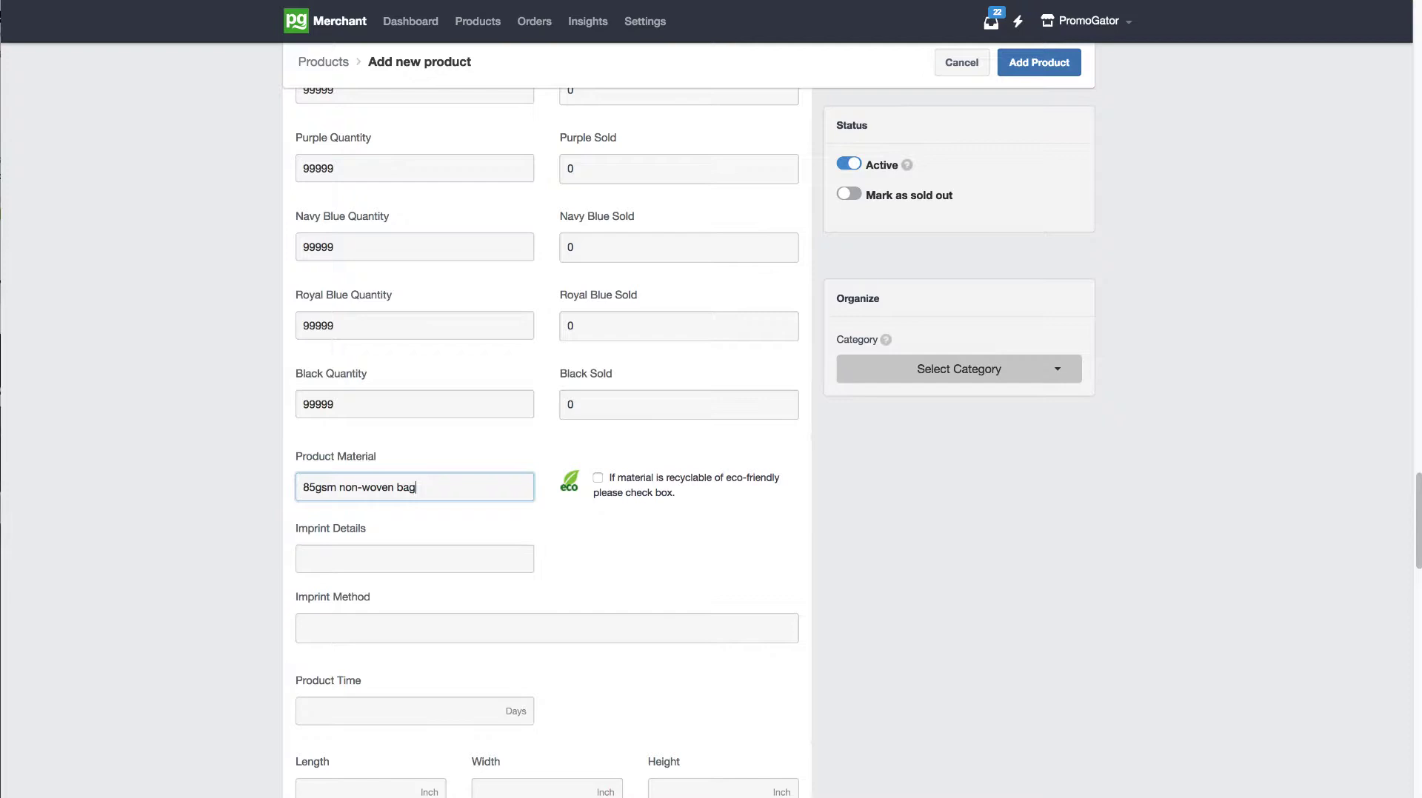
key(Tab)
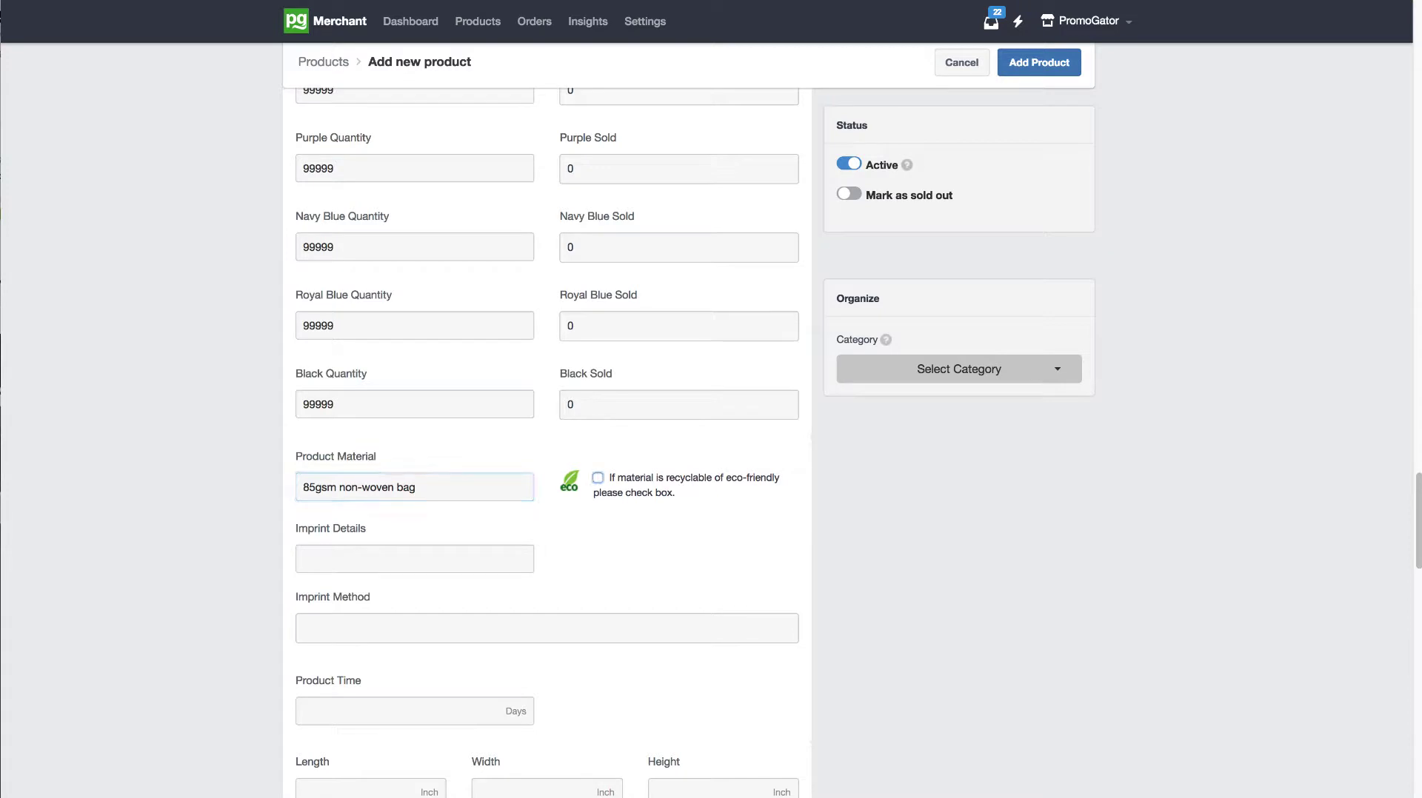
click(364, 563)
text(price includes 1 c)
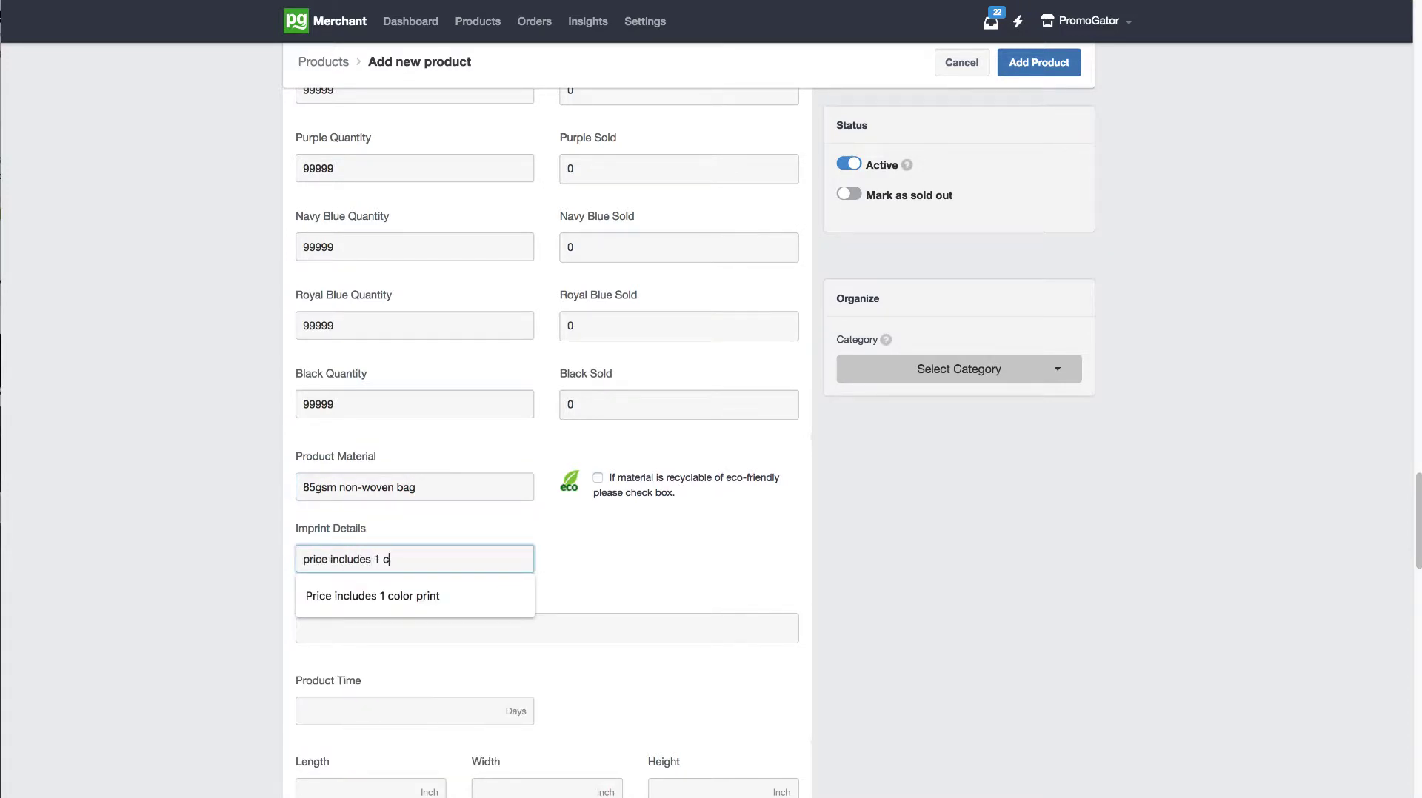
text(olor screen)
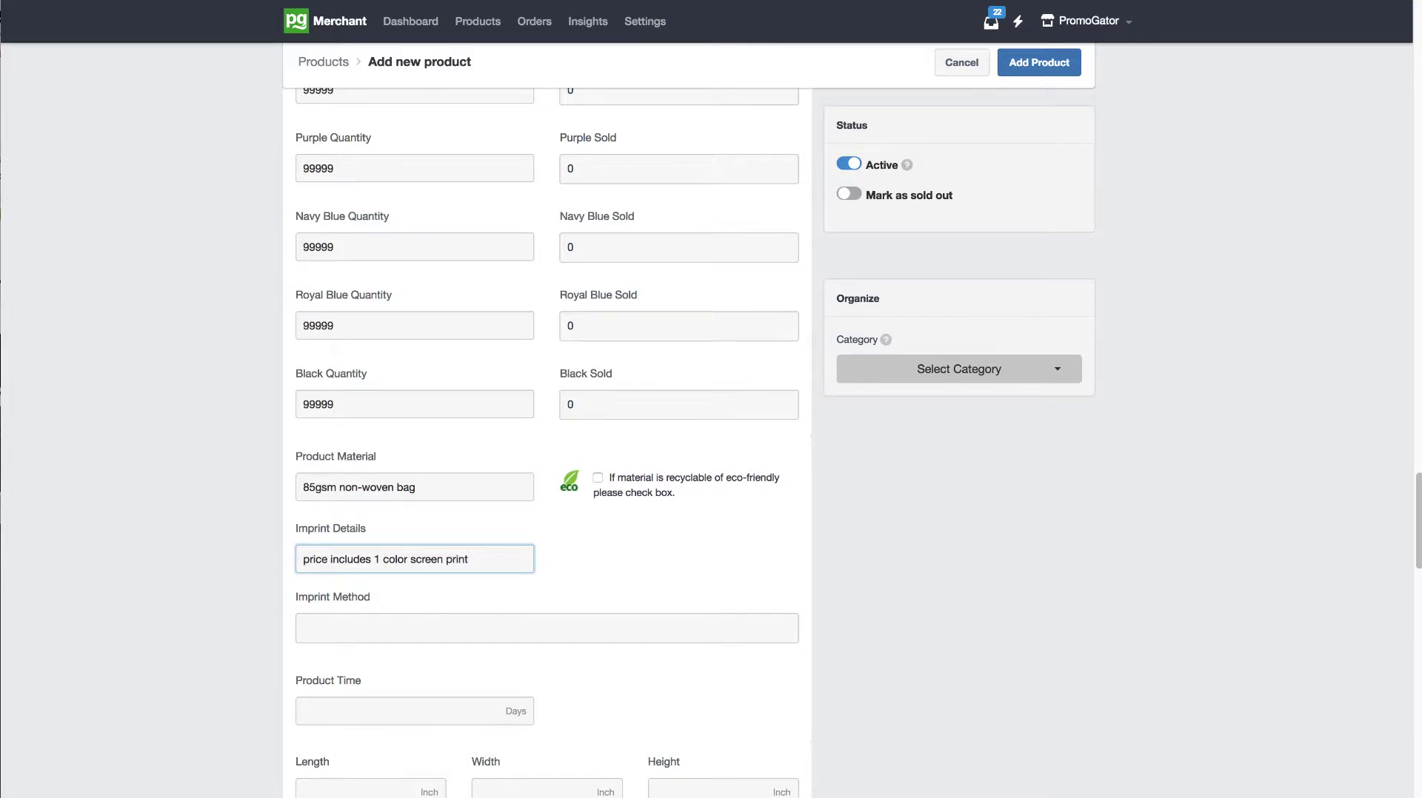
text( print)
Step: Try Custom Embroidery and Custom Laser Engraving as the product's imprint method
scroll(770, 407, down, 5)
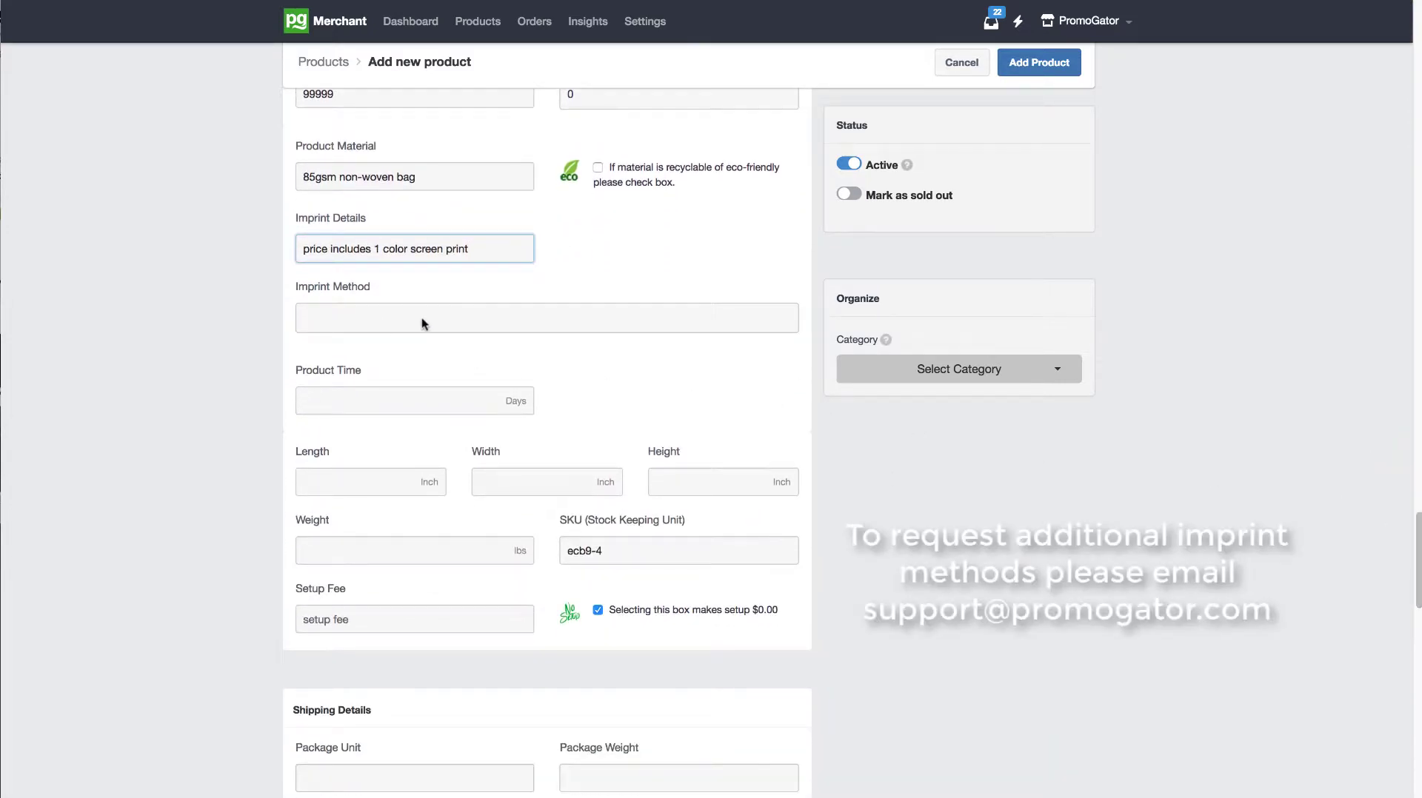
click(422, 318)
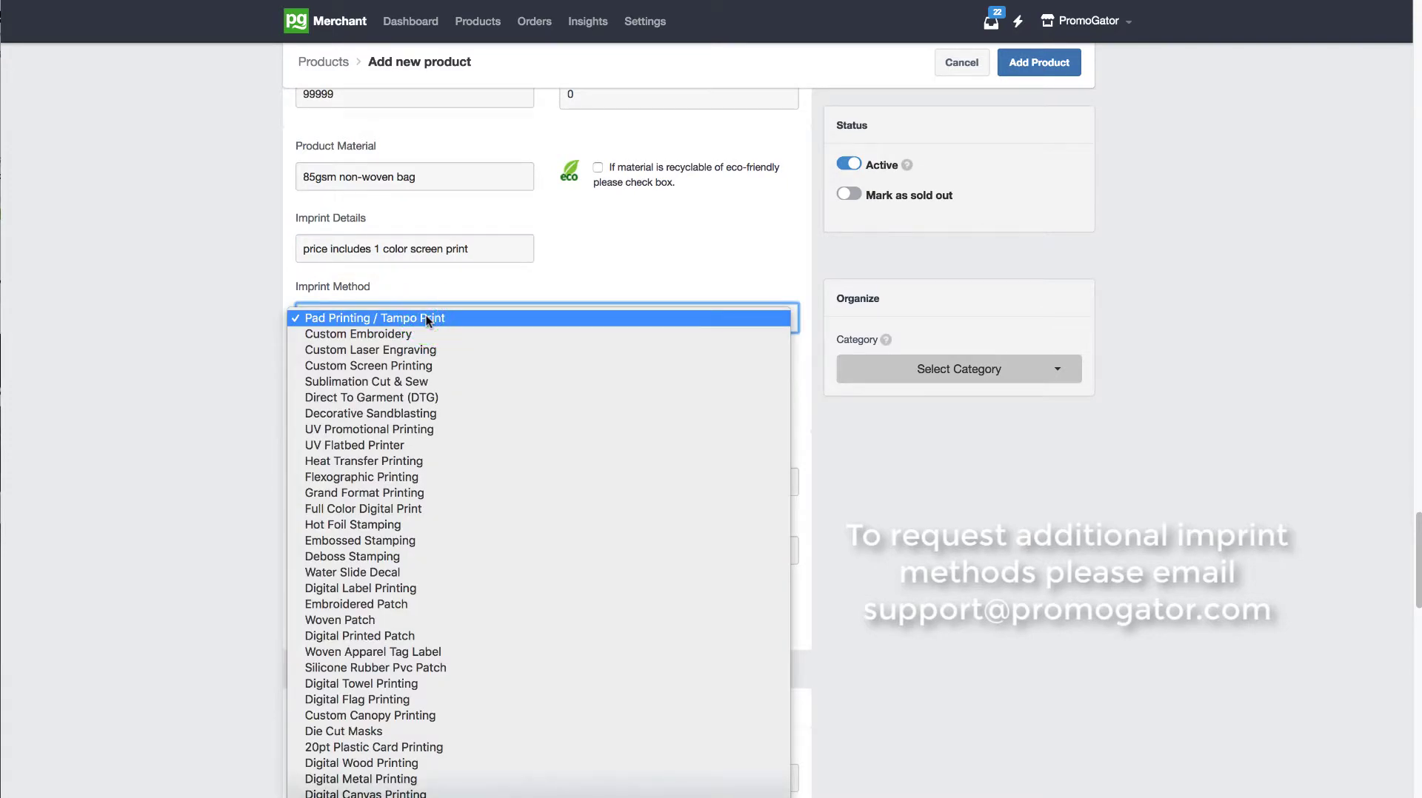
key(ctrl+Up)
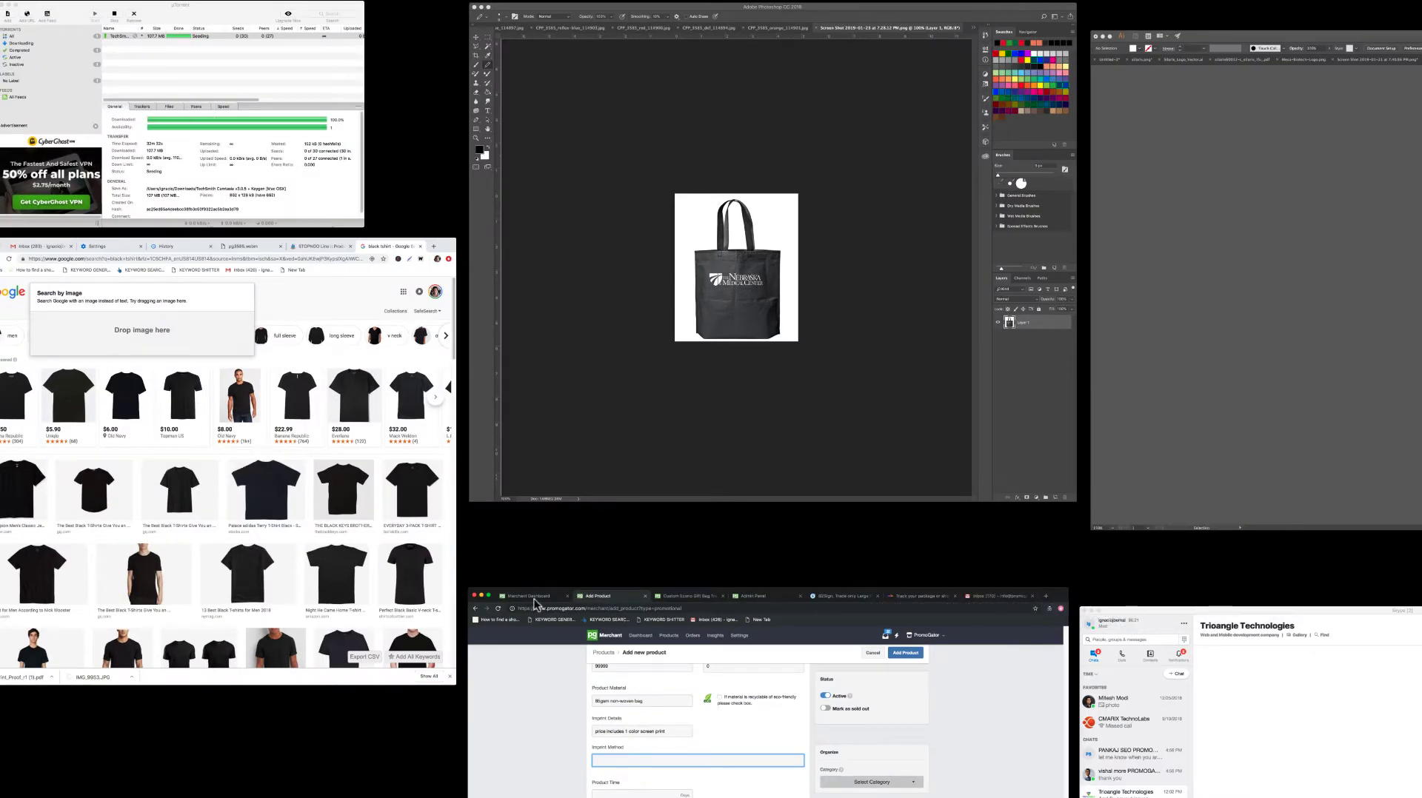
click(536, 650)
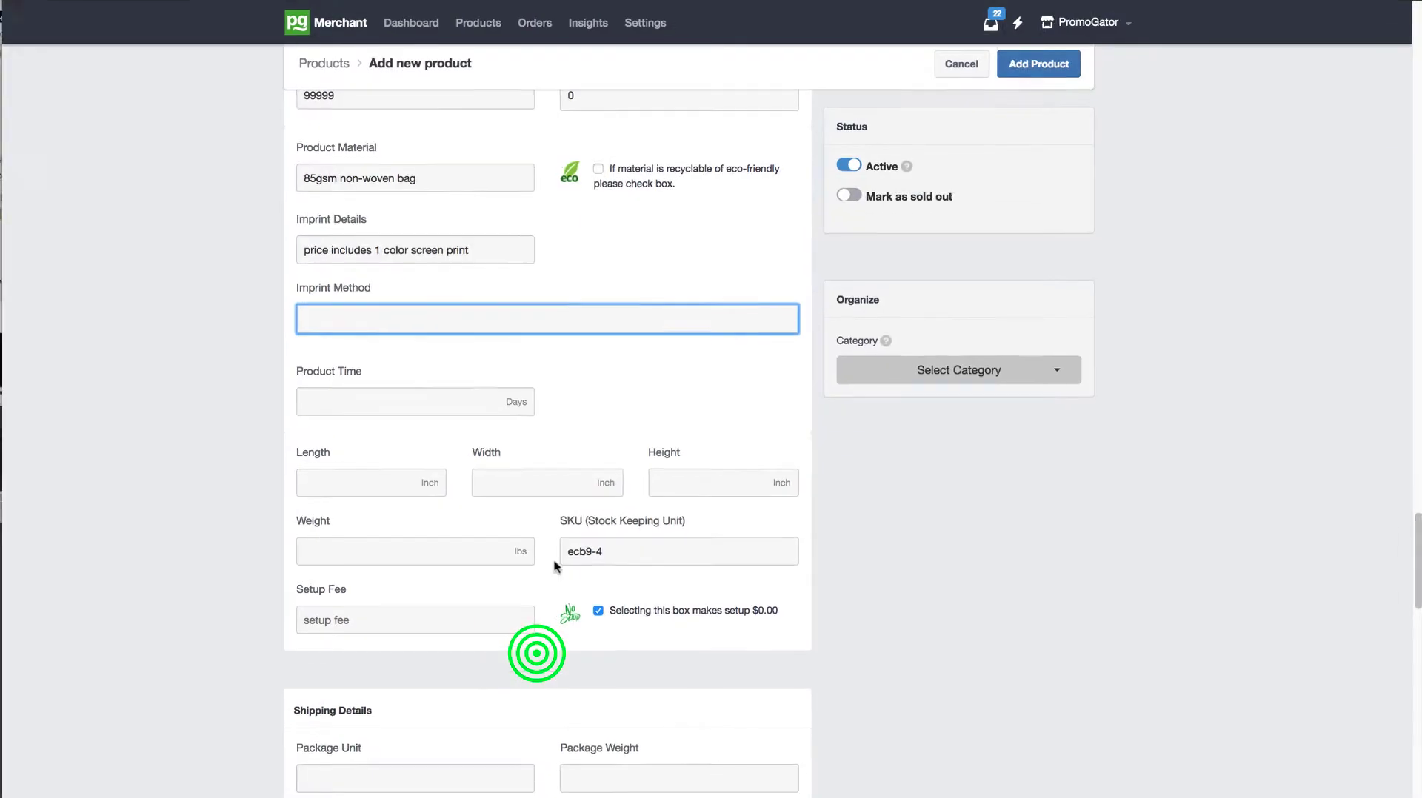
click(389, 312)
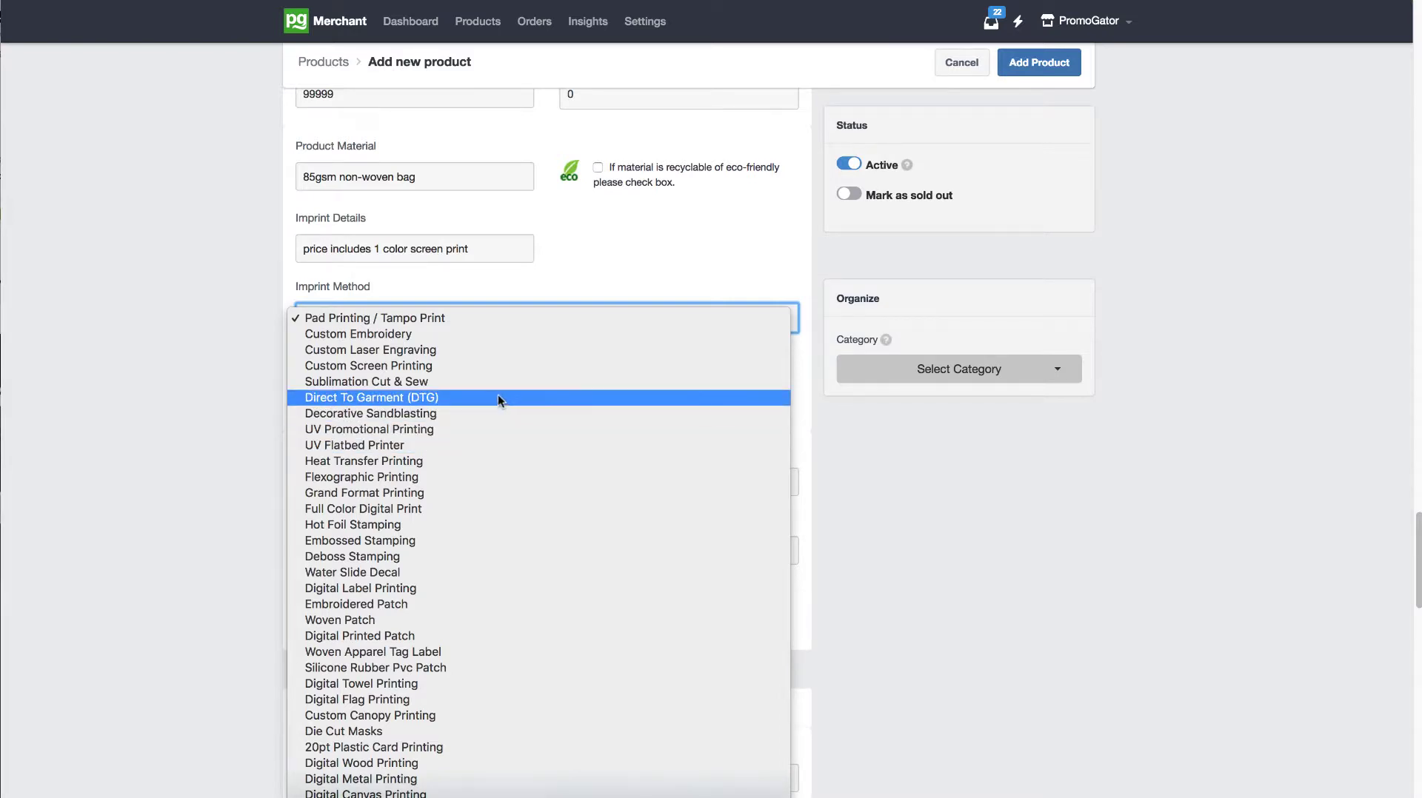
click(441, 335)
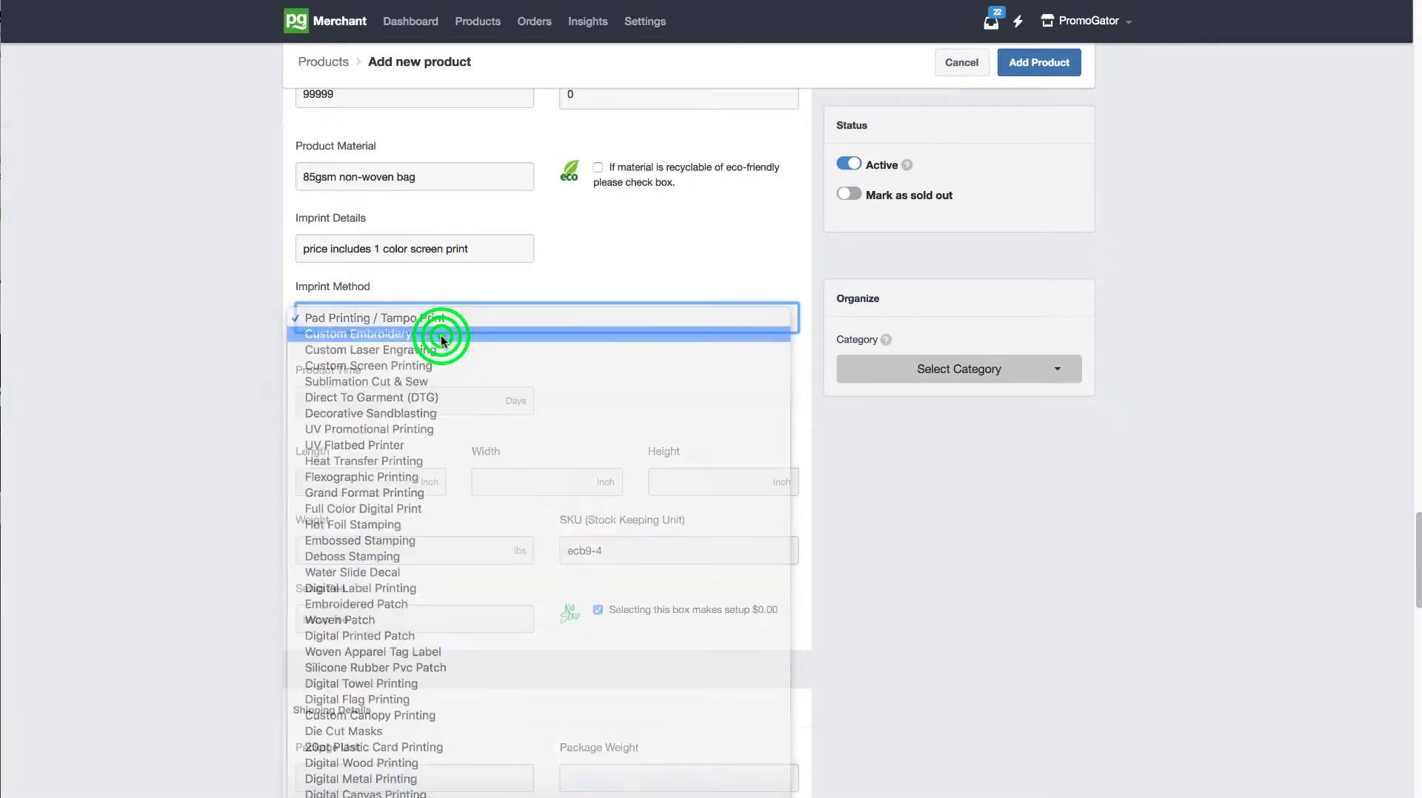
click(423, 320)
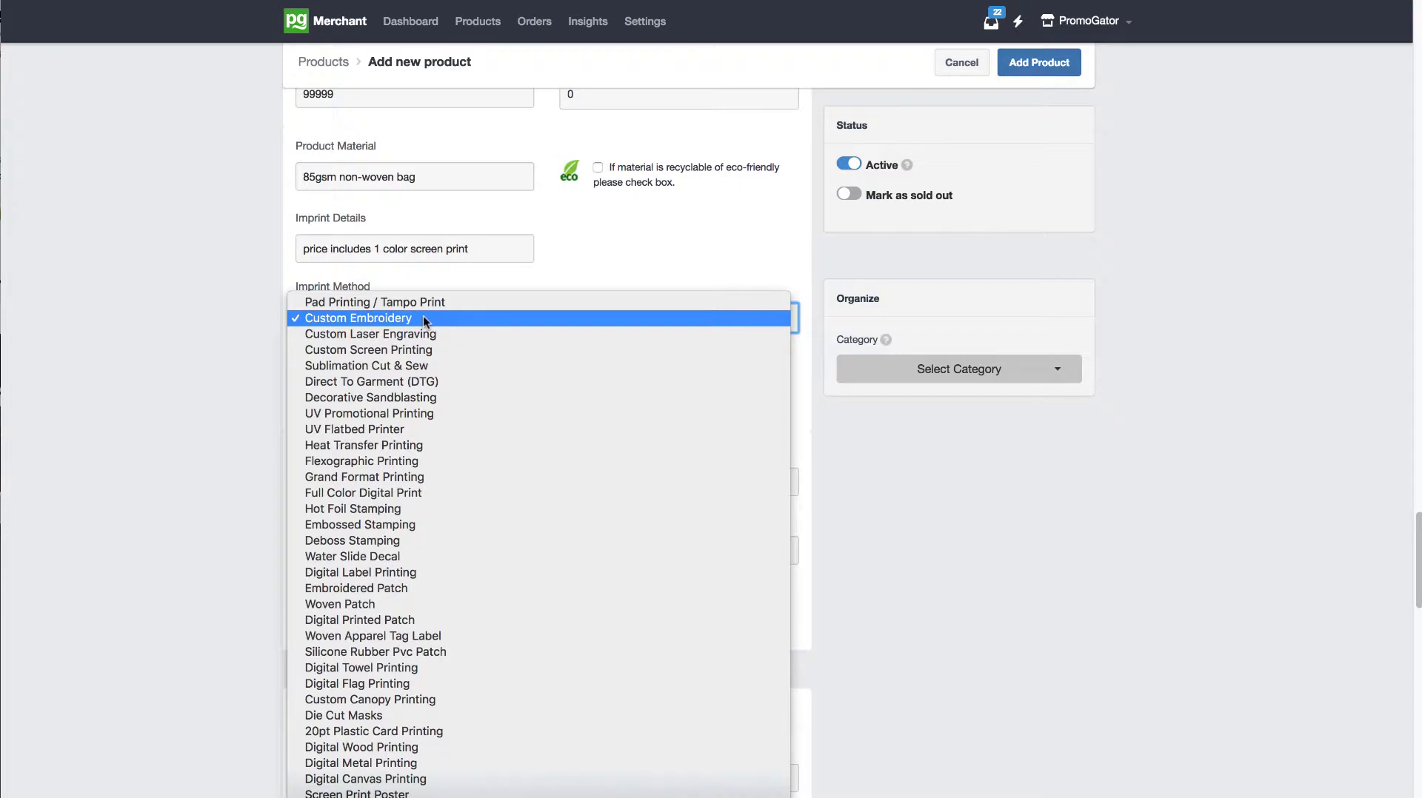
click(421, 333)
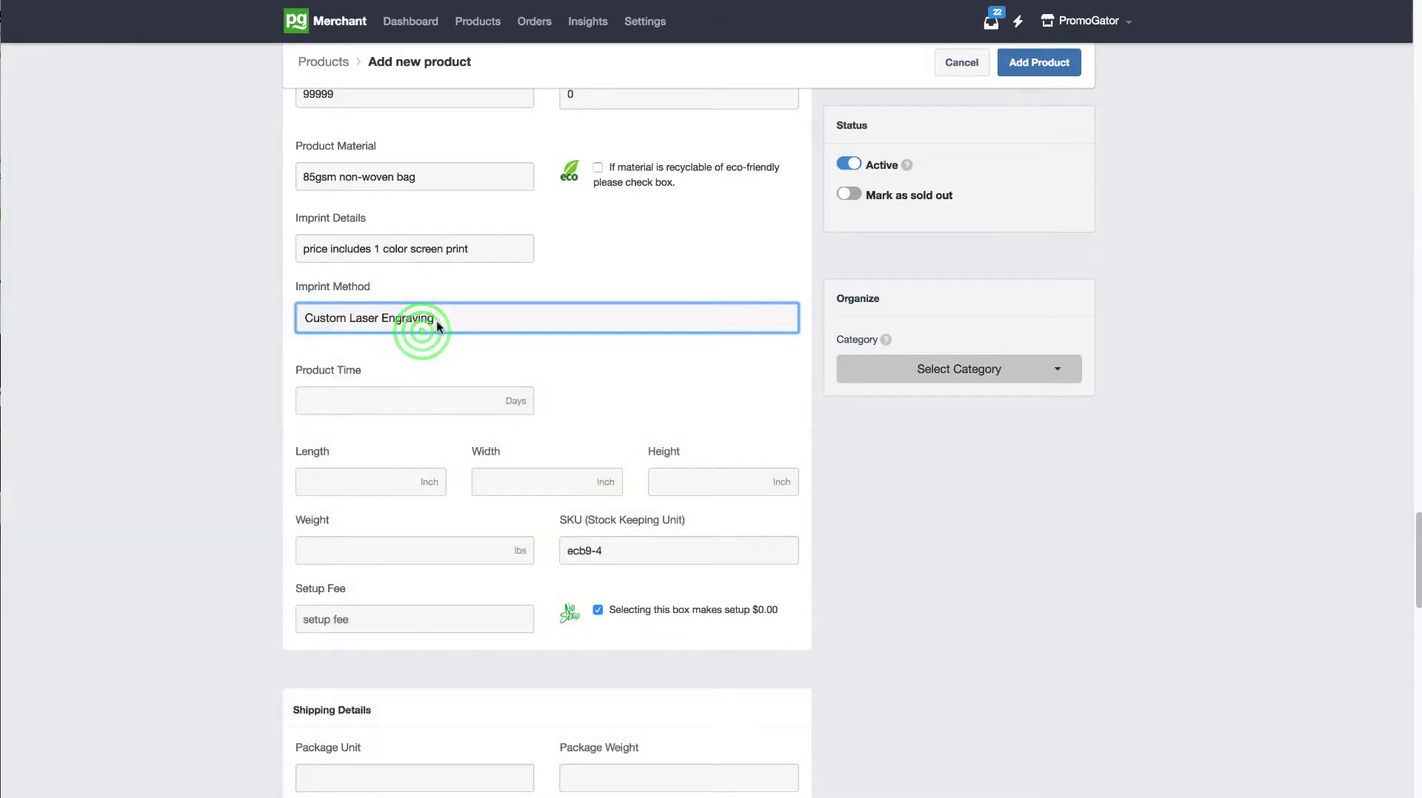
Step: Set the product's imprint method to Custom Screen Printing
click(428, 318)
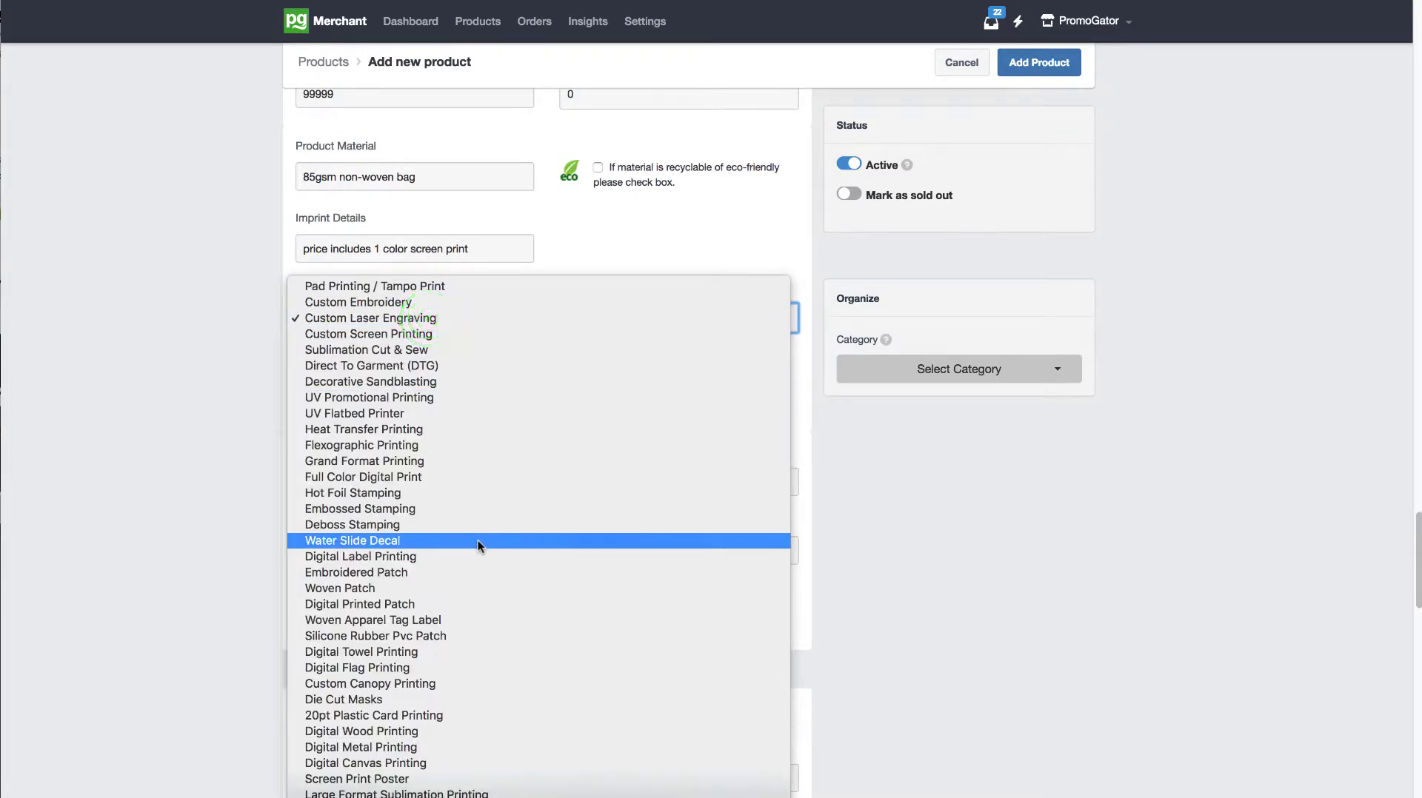
click(403, 333)
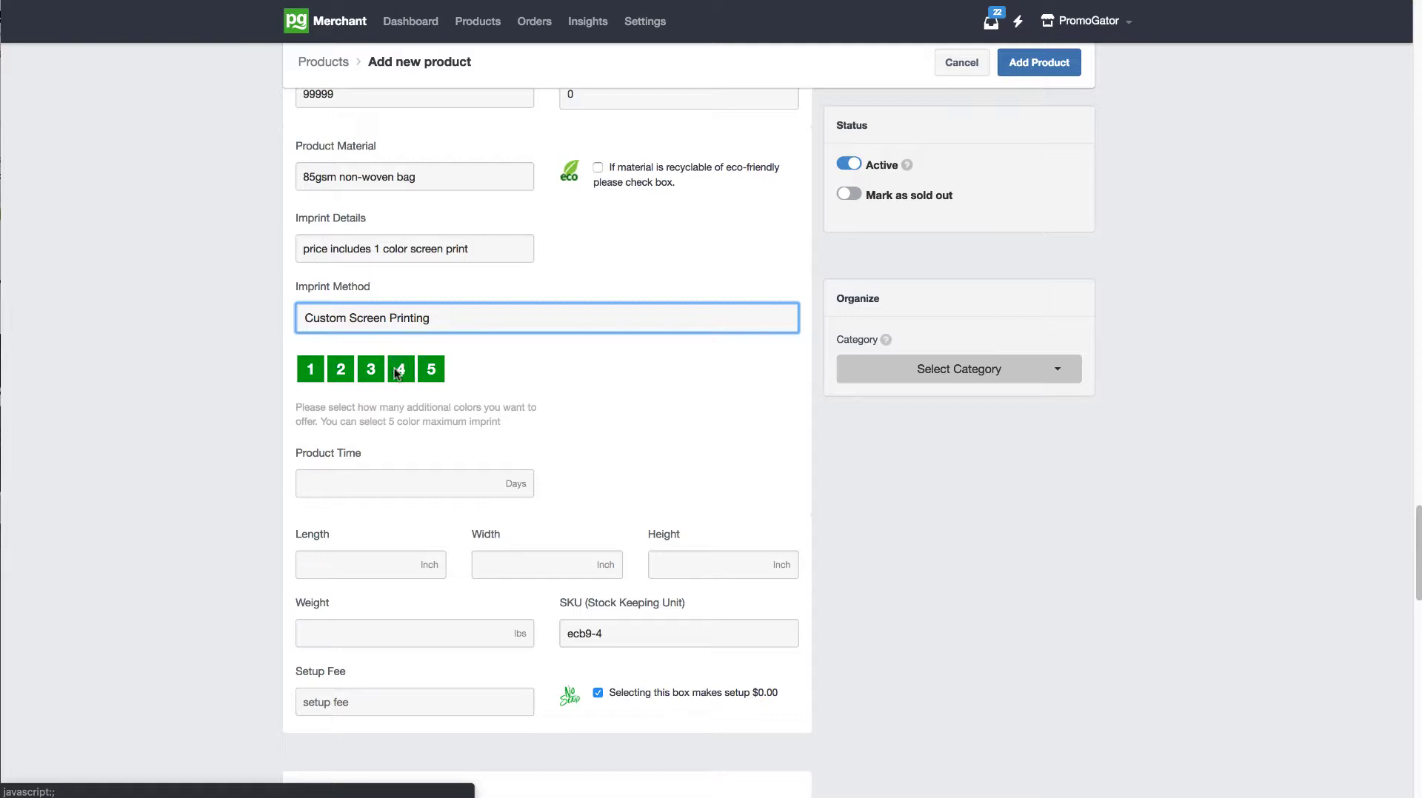
Step: Try the options 2, 3 and 4 for additional screen print colors and their price field, and settle on 1
click(339, 369)
click(371, 368)
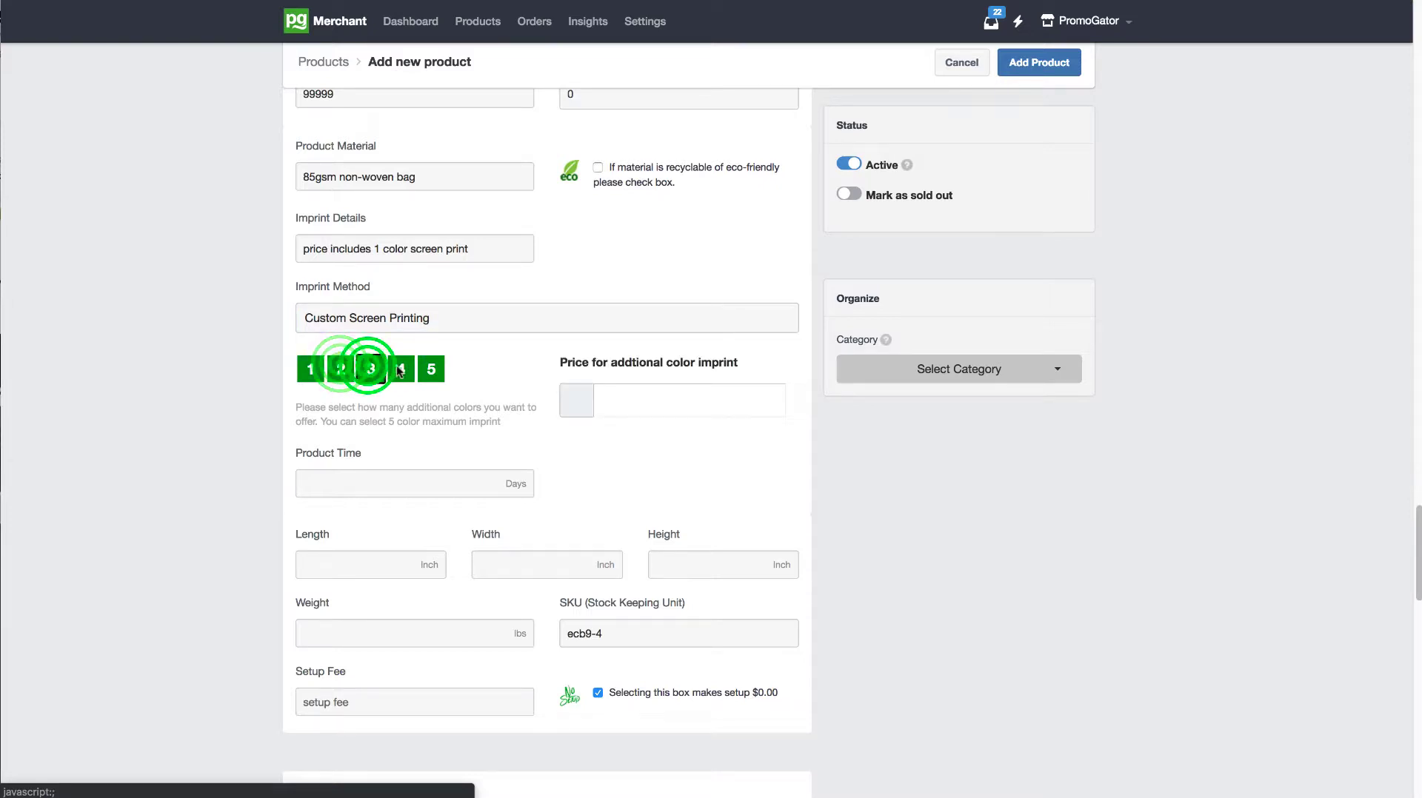
click(401, 369)
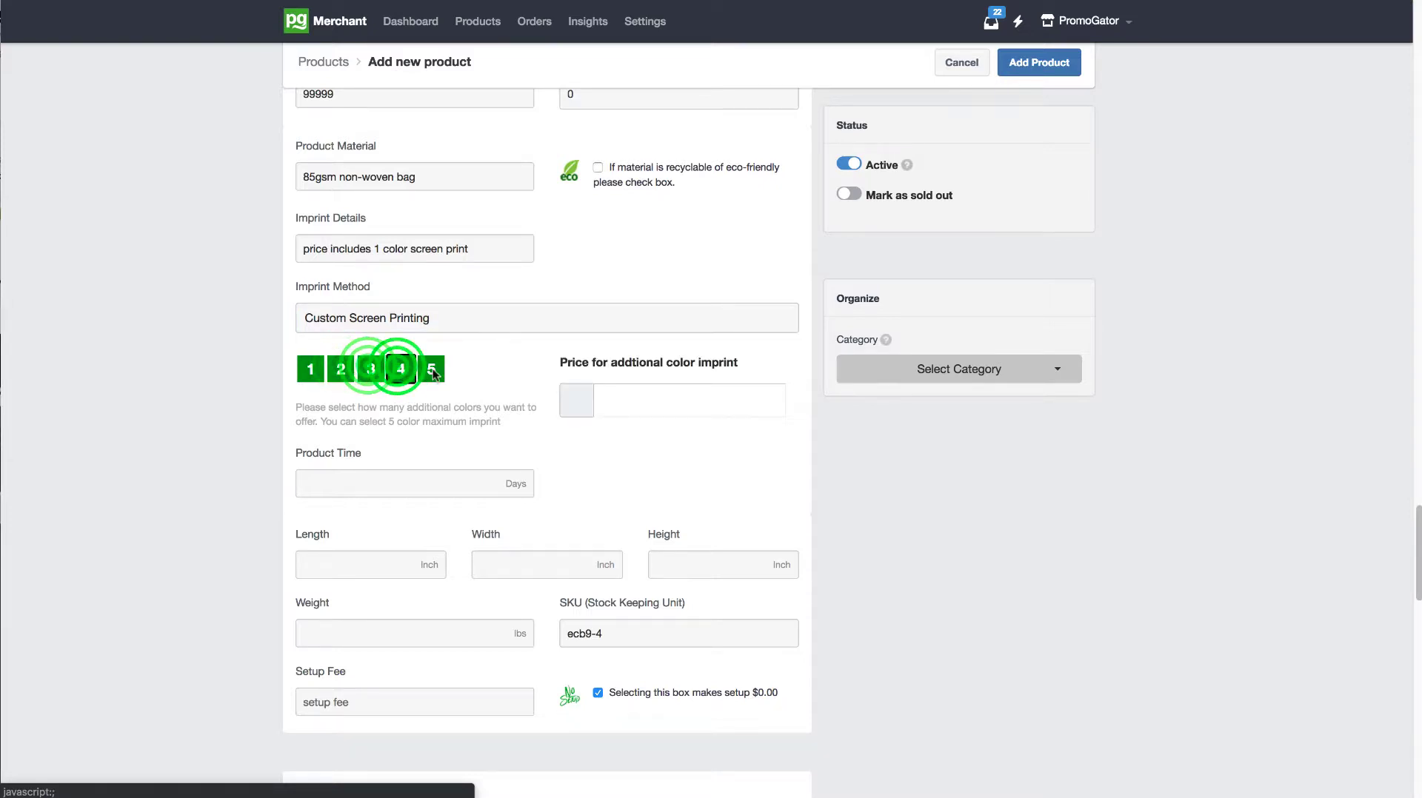
click(632, 396)
text(.)
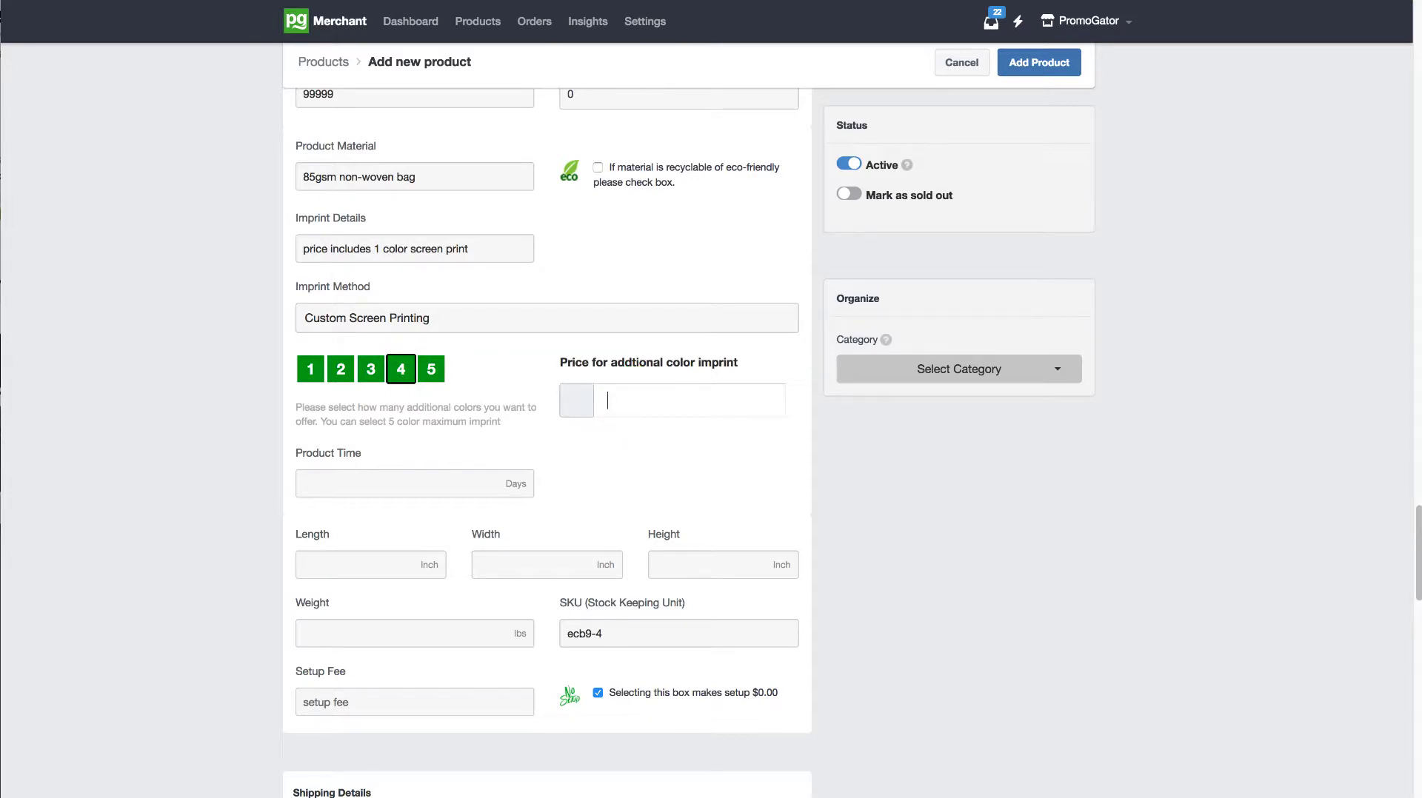
click(313, 379)
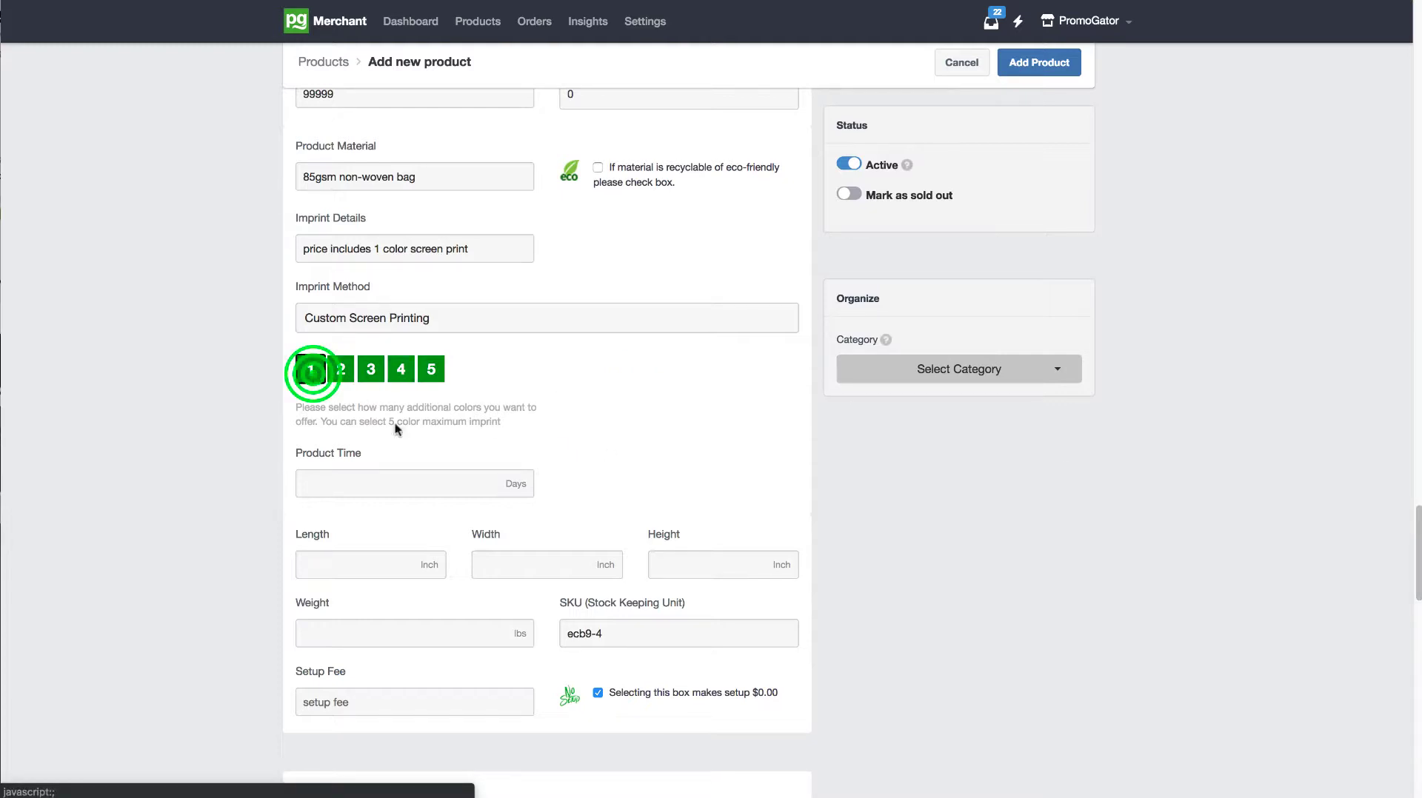
Step: Set the product time to 7 days
drag(1414, 511, 1416, 520)
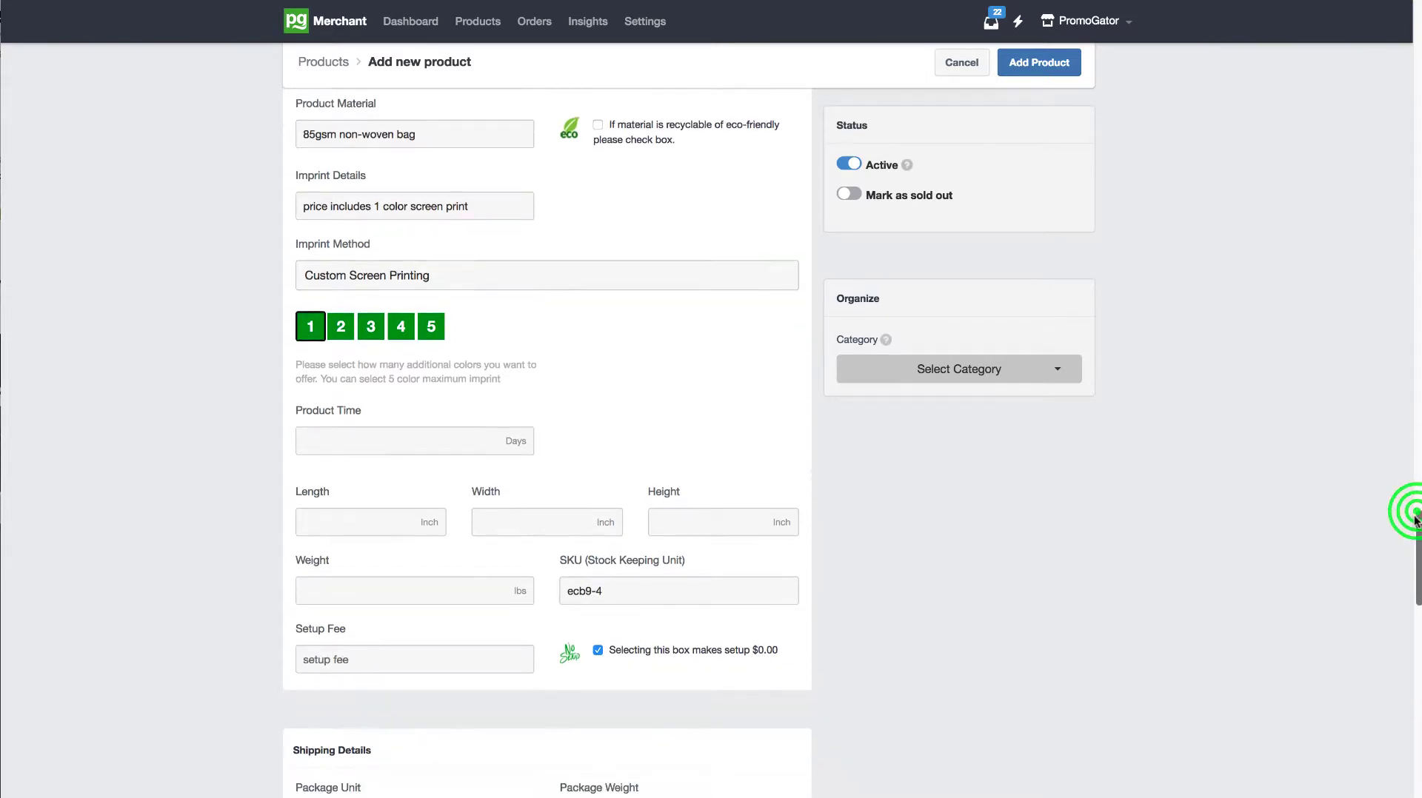
click(461, 447)
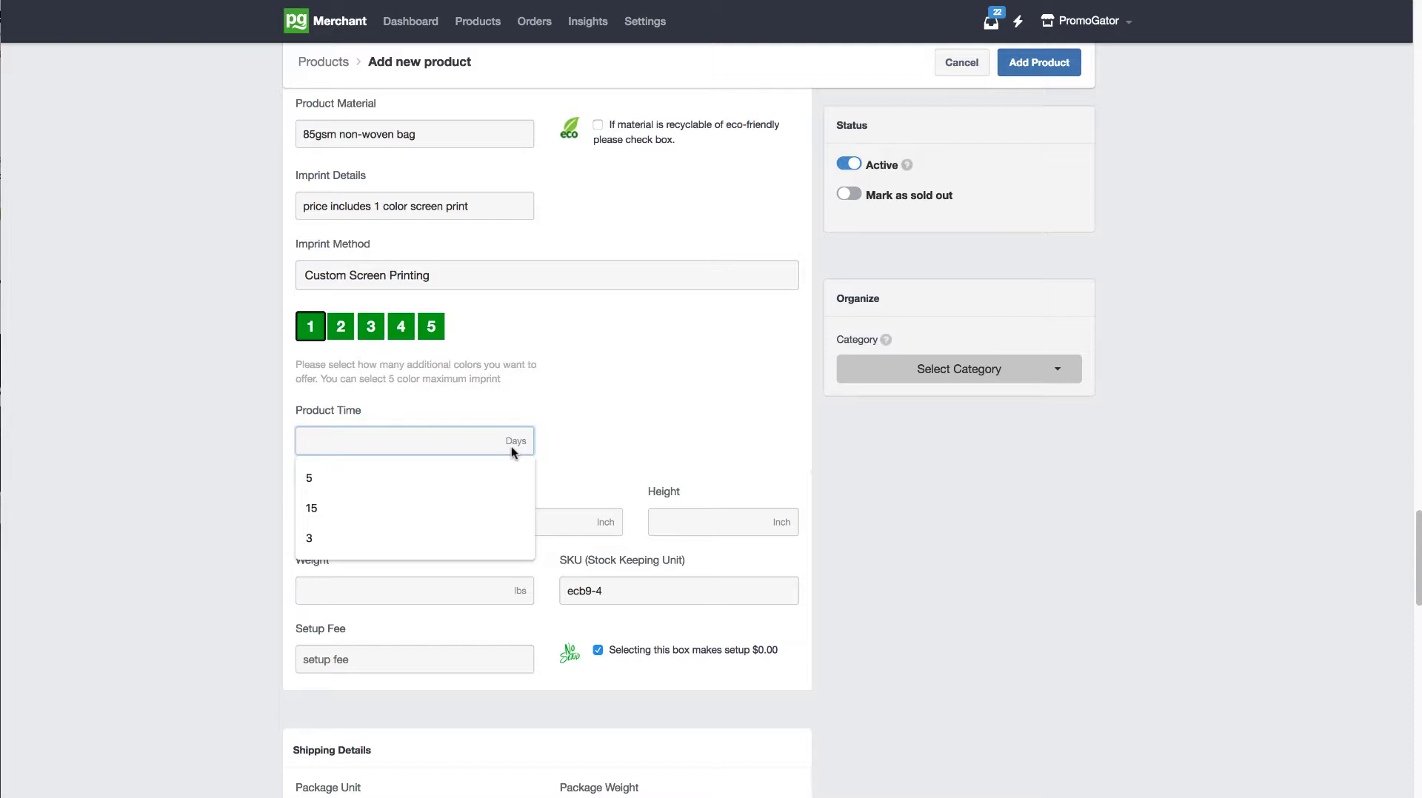
text(7)
drag(419, 444, 301, 441)
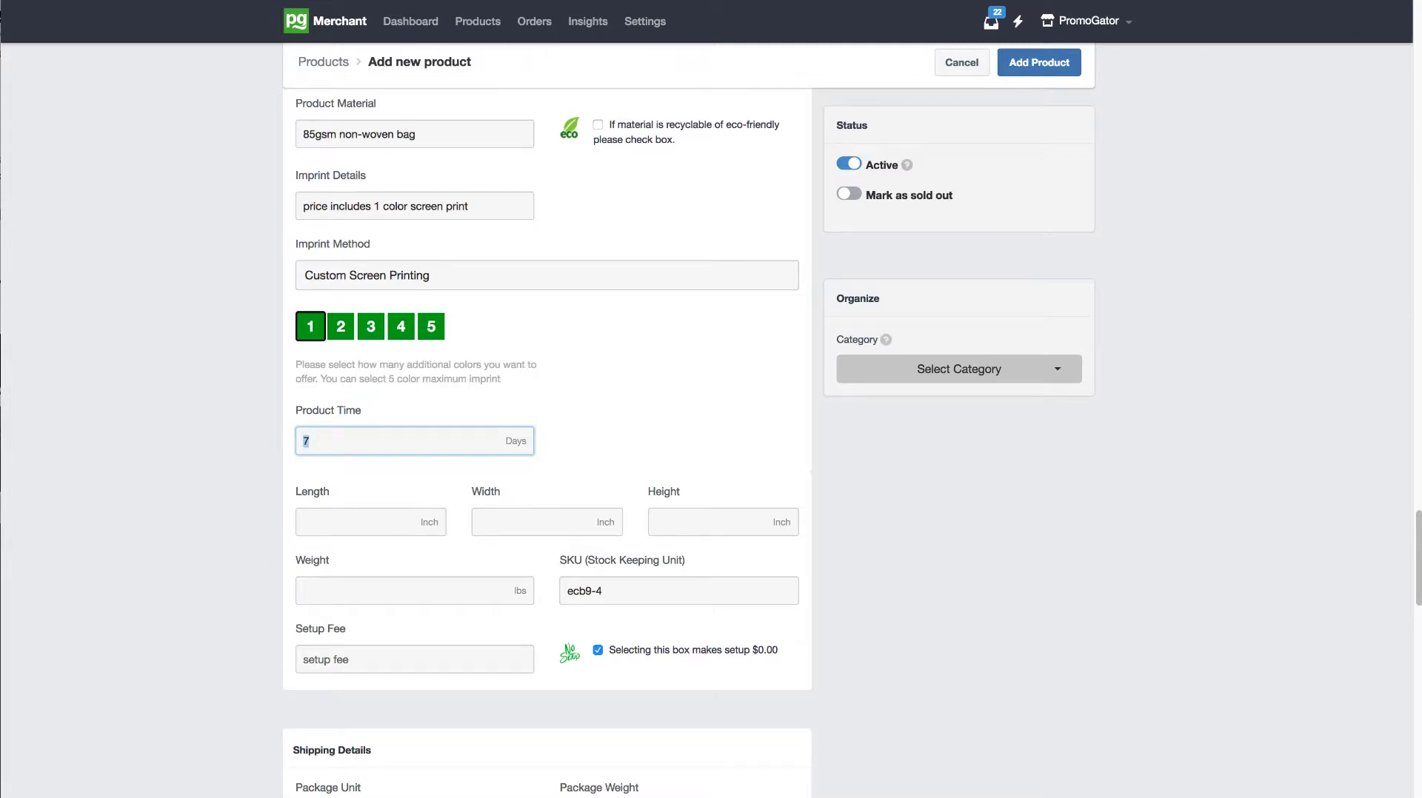
click(382, 445)
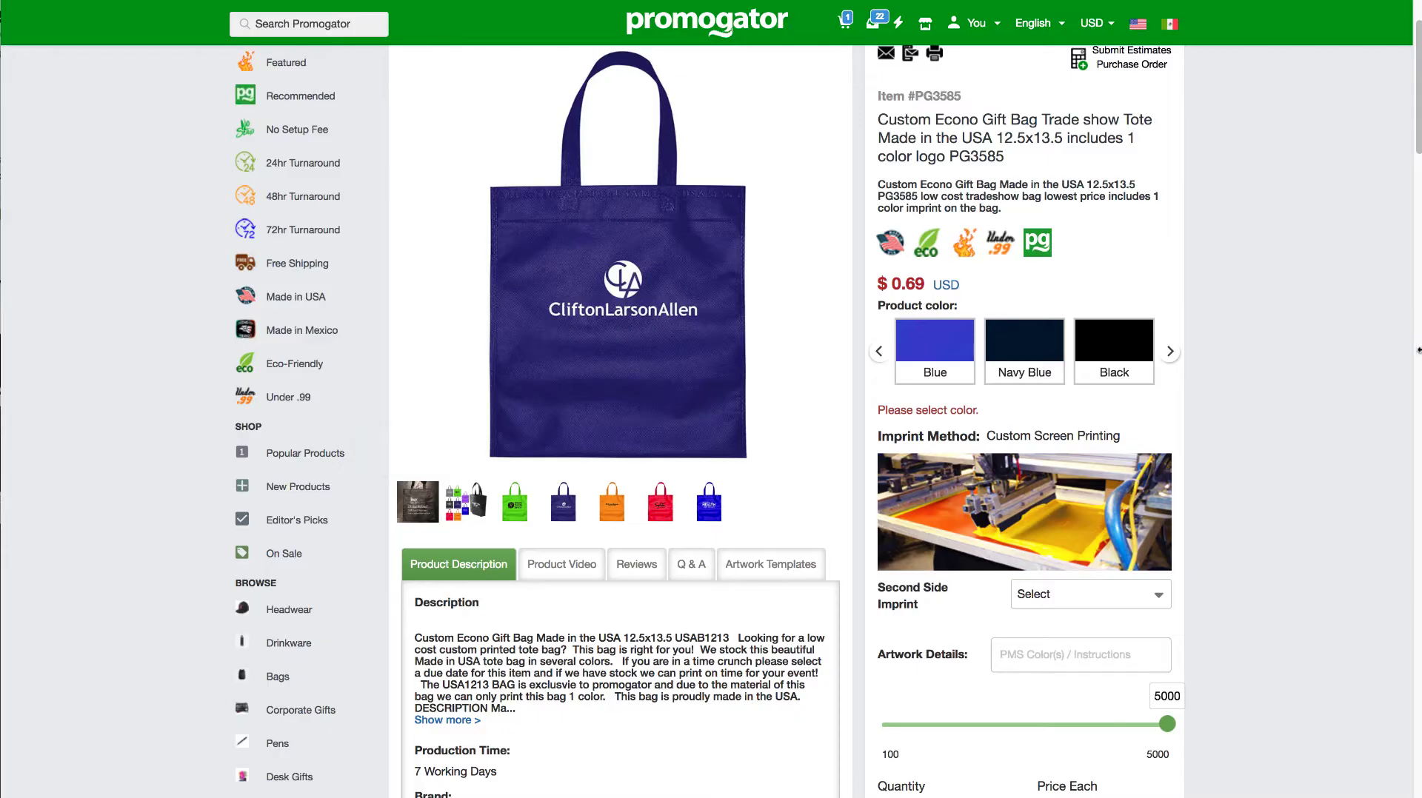
Step: Check the estimated completion and ship date on the storefront page of the Econo Gift Bag against the product time
drag(1419, 134, 1395, 238)
drag(936, 442, 881, 442)
click(926, 438)
click(892, 440)
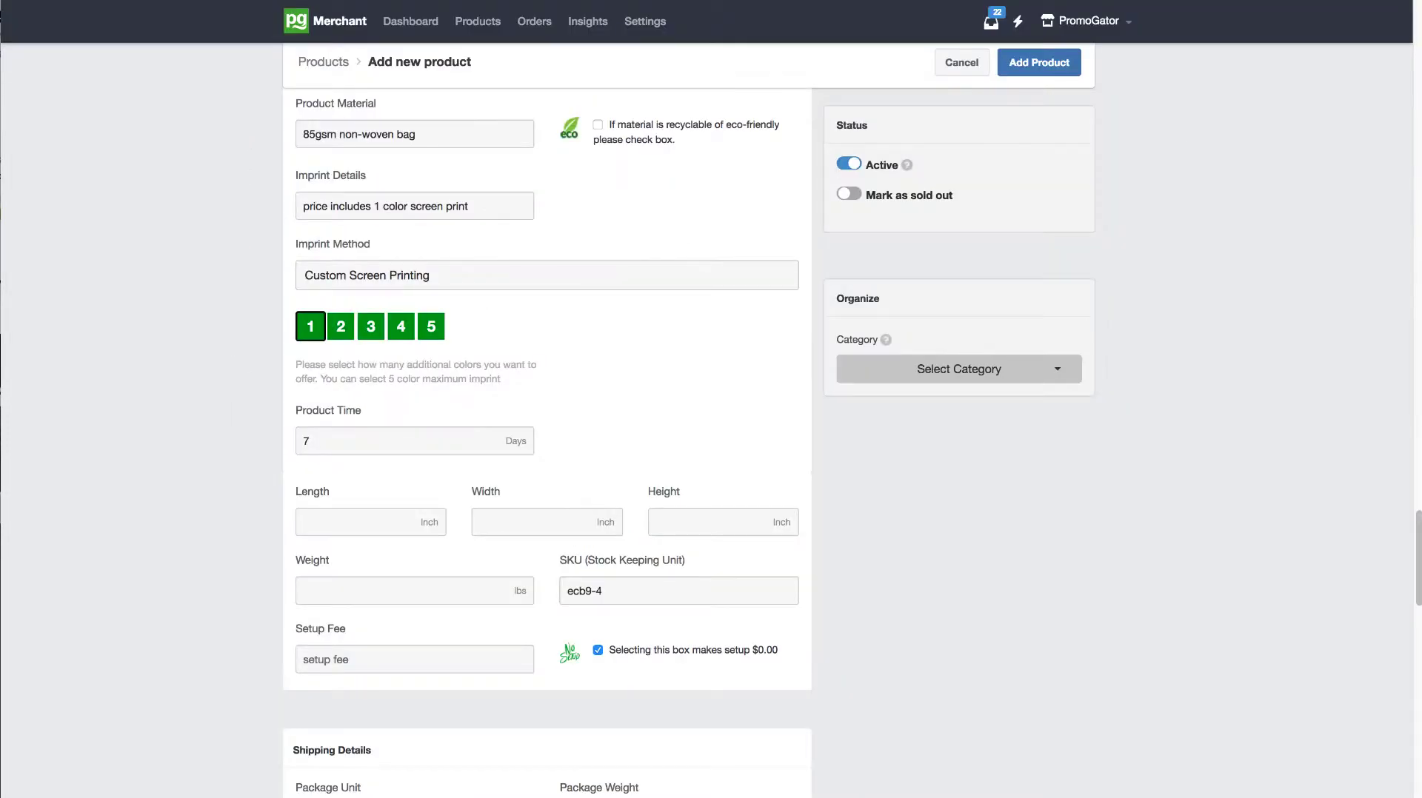
double_click(381, 430)
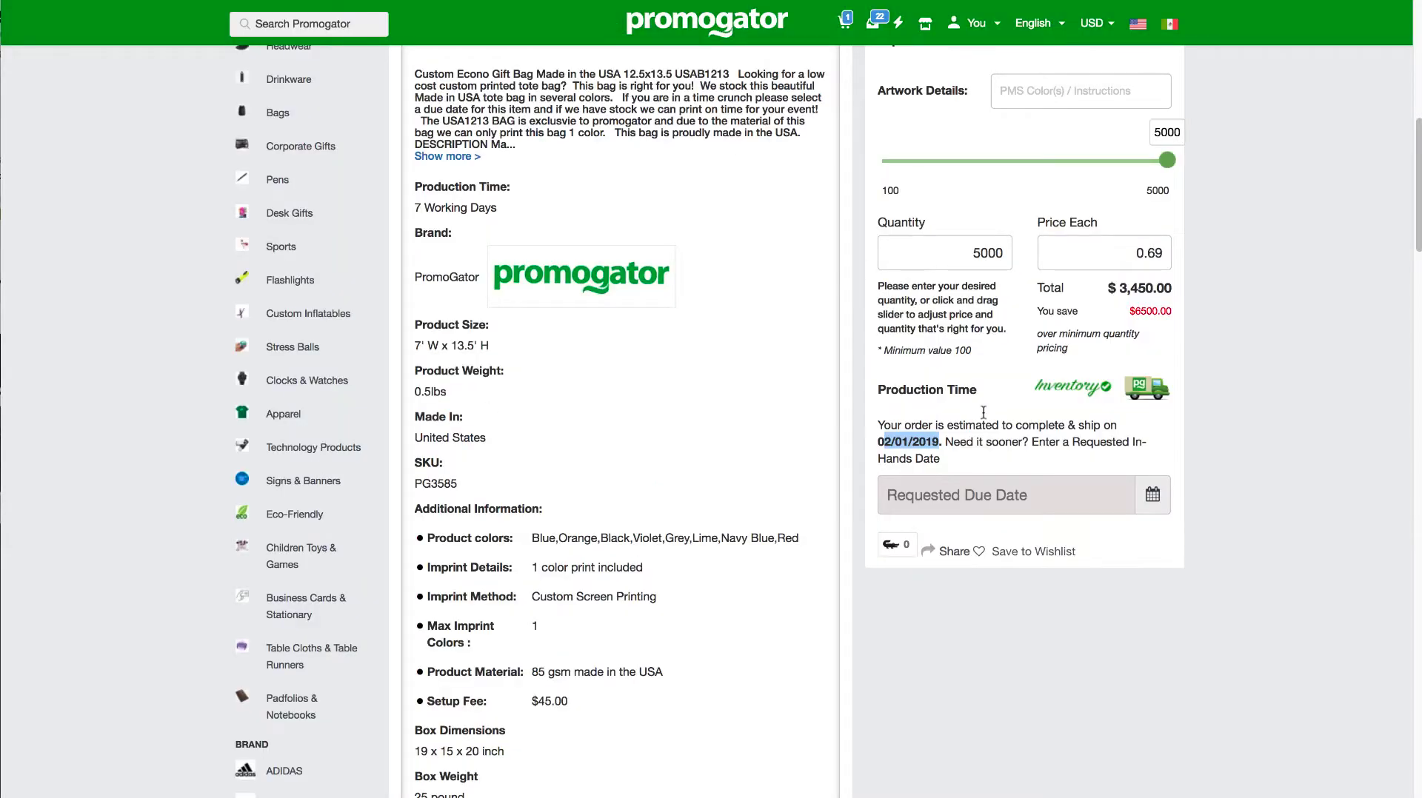
click(900, 422)
click(921, 448)
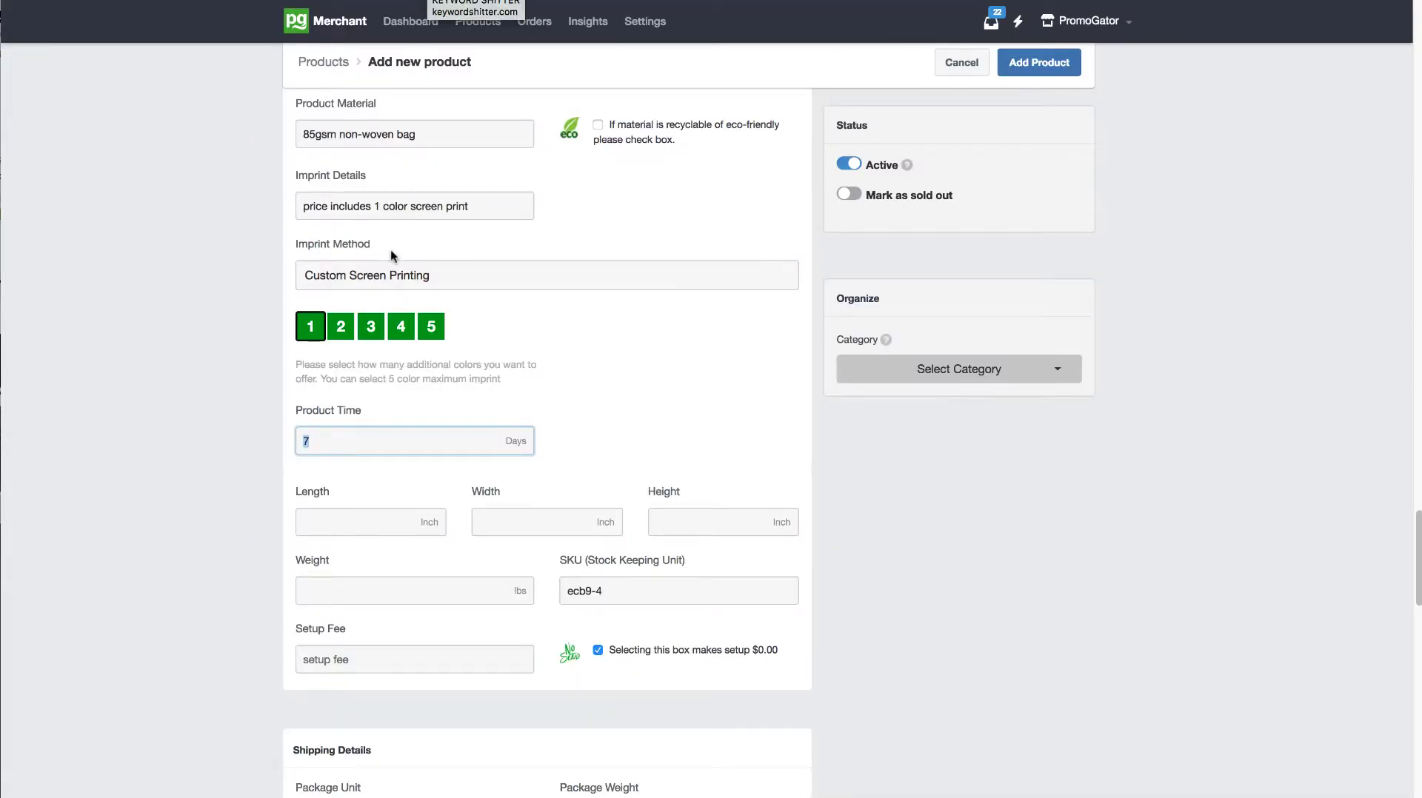
Step: Set the product's length to 15.5, width to 15 and height to 5 inches
click(368, 519)
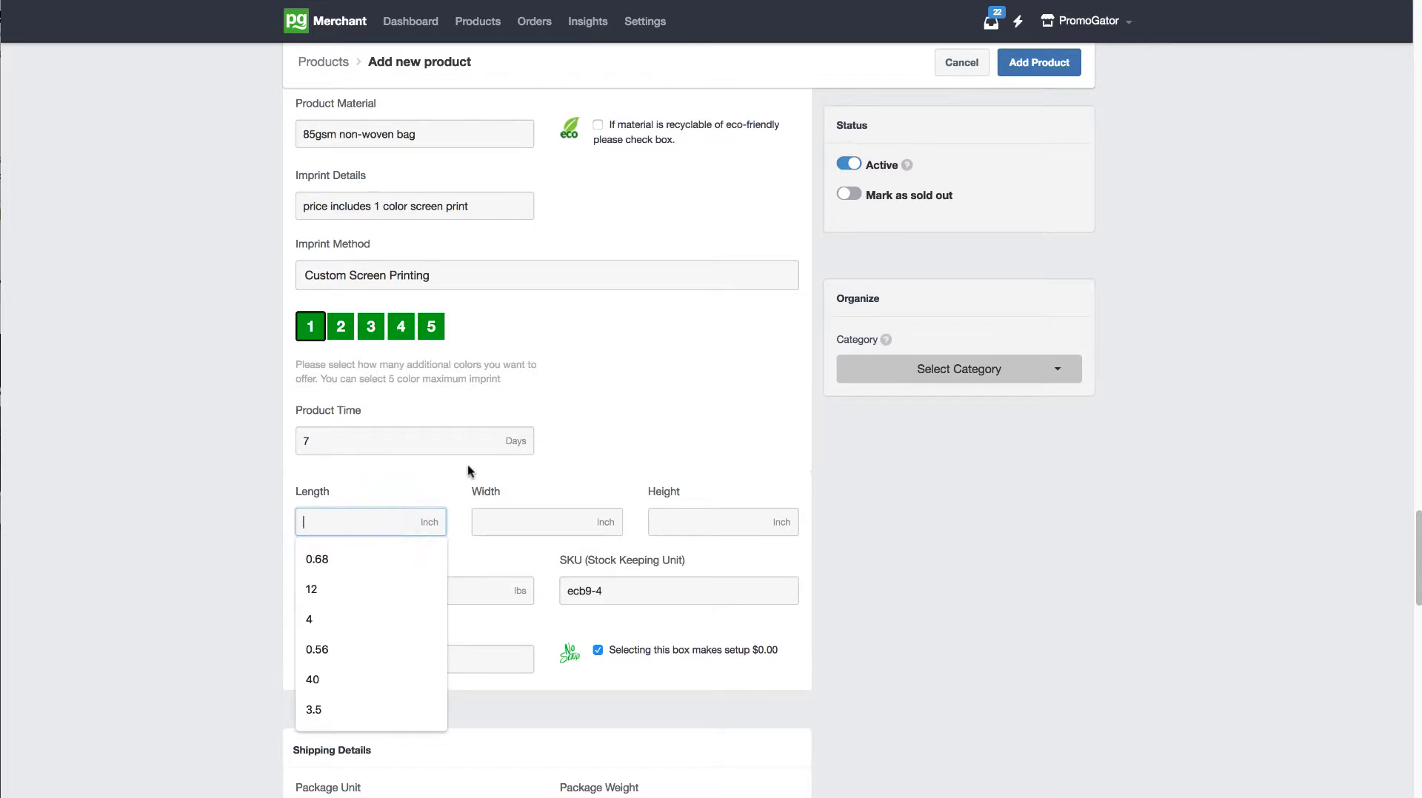
text(15.5)
key(Tab)
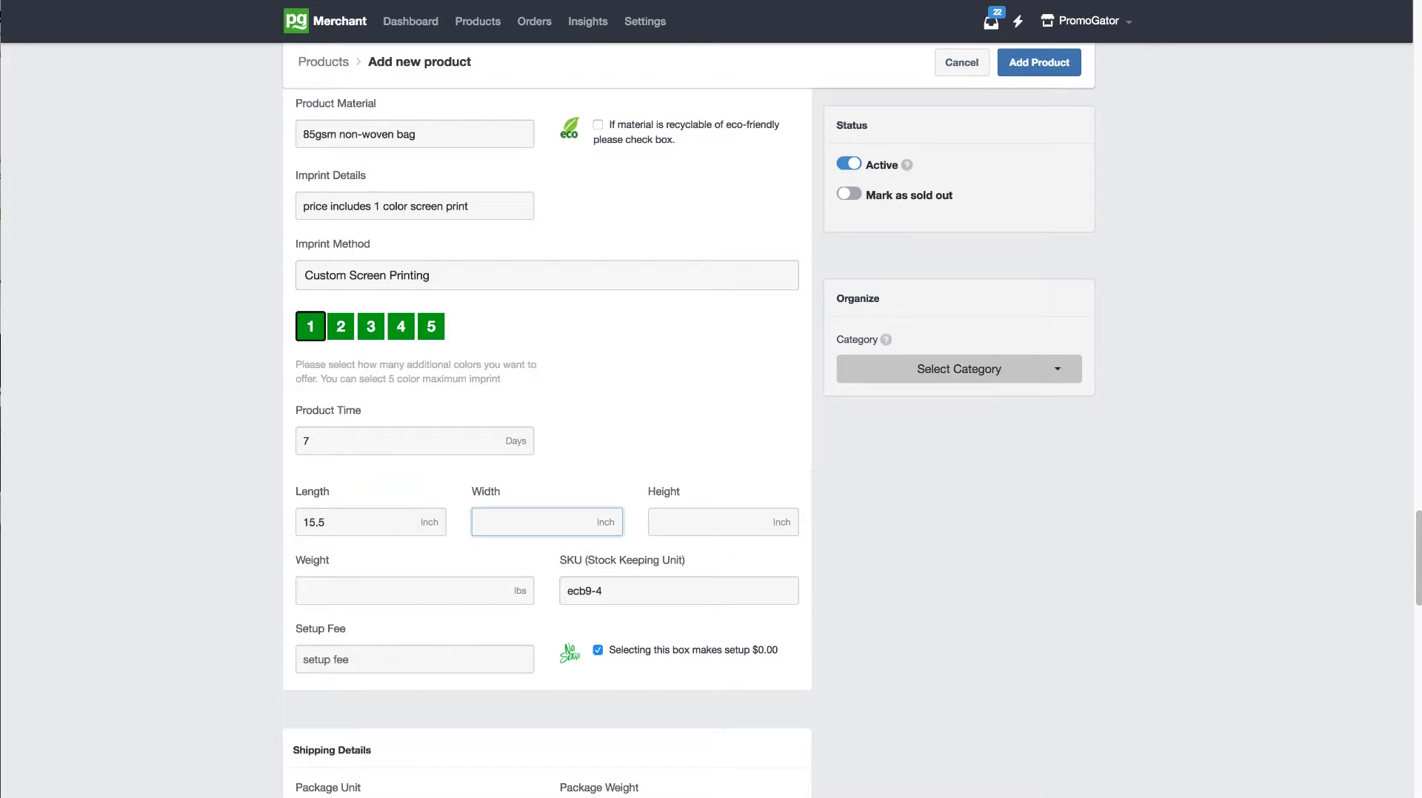
text(15)
key(Tab)
text(5)
key(Tab)
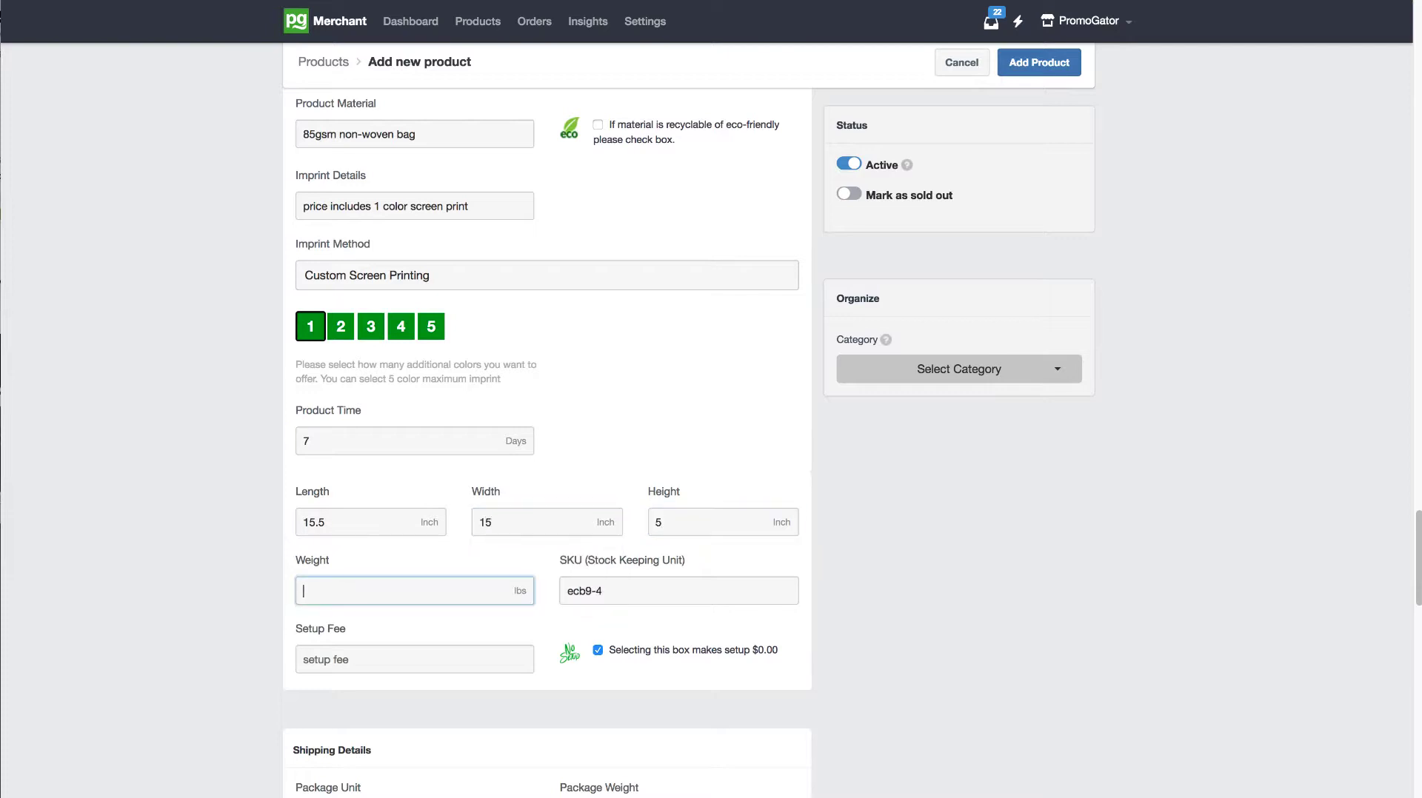
Step: Replace the SKU with the item code PG3408 copied from the product title
drag(1415, 520, 1382, 15)
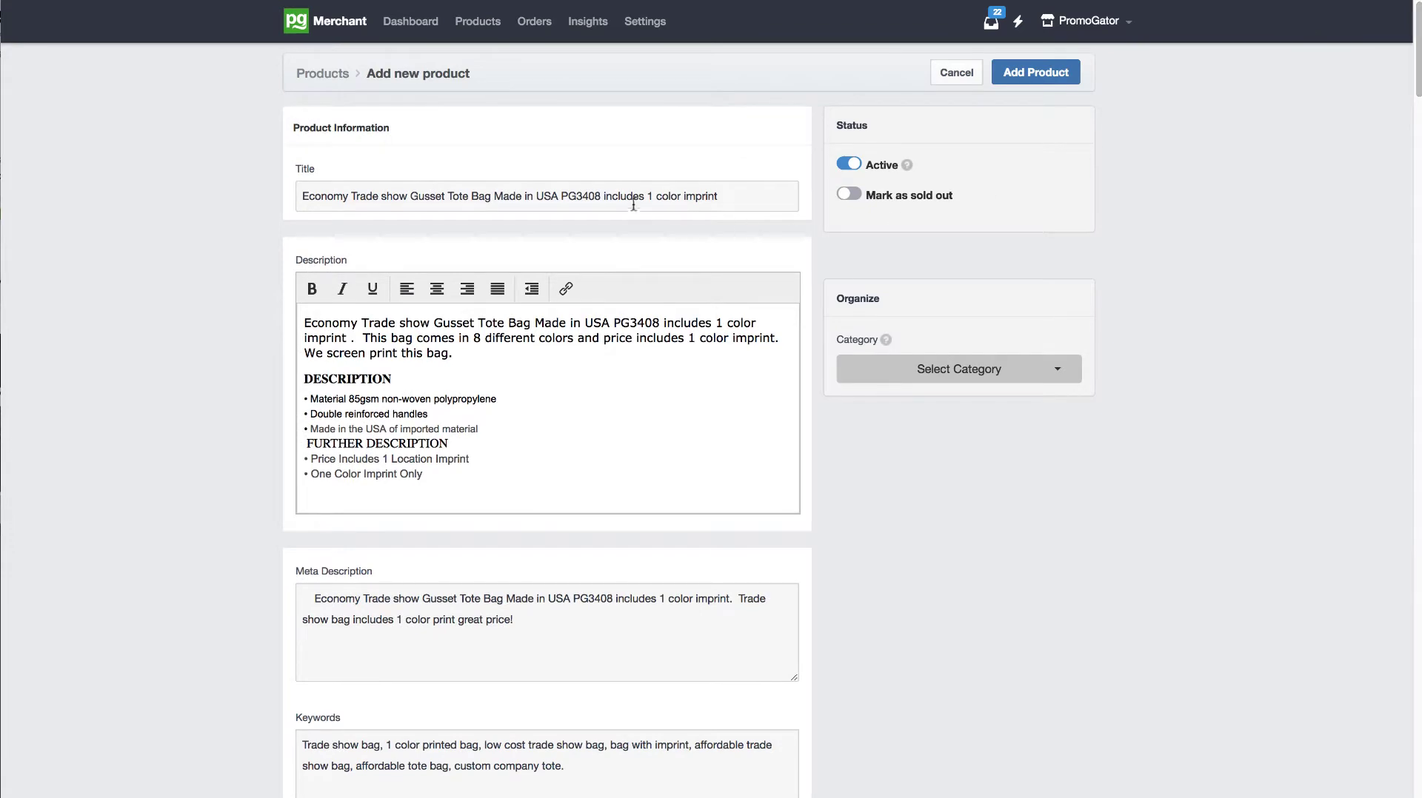
double_click(602, 196)
key(ctrl+c)
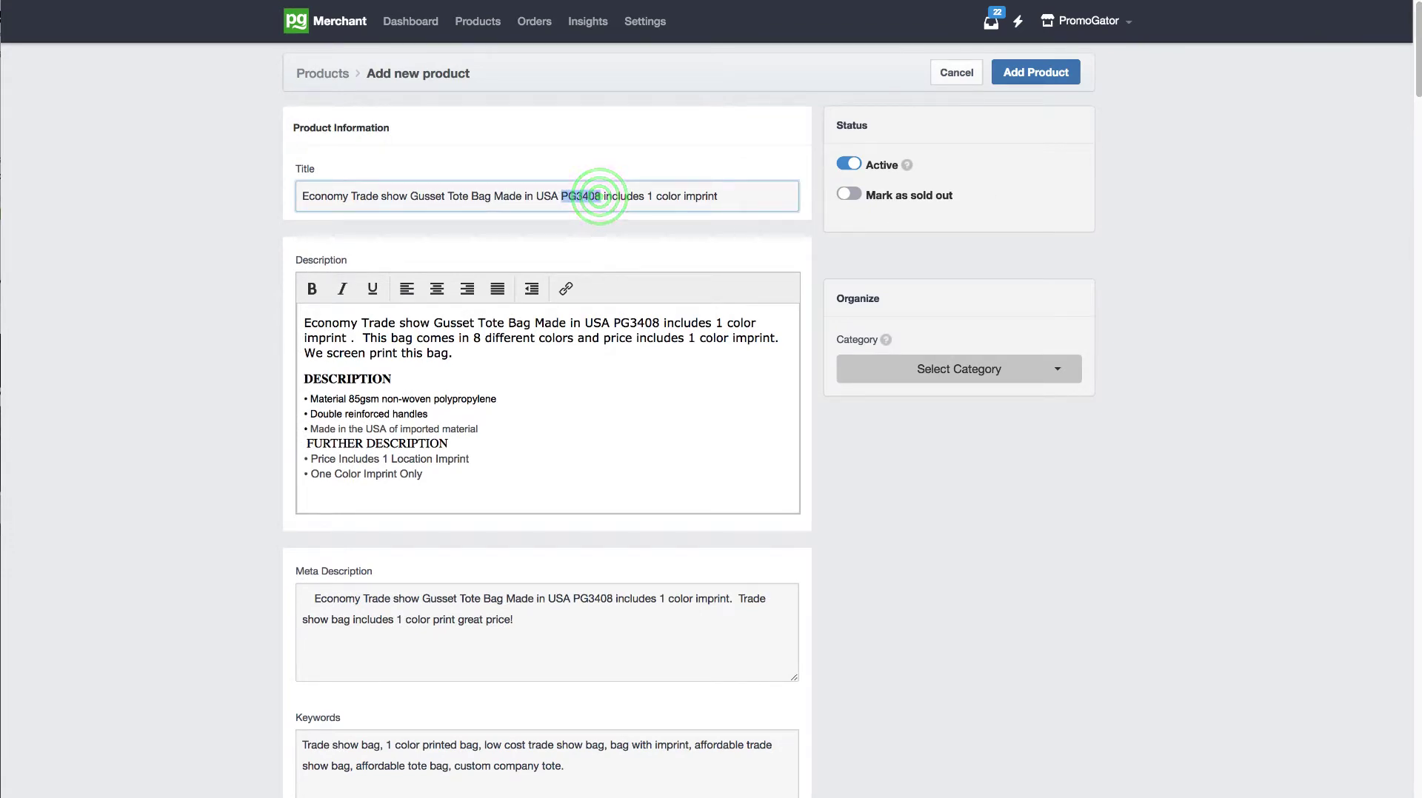
drag(1417, 85, 1402, 614)
triple_click(731, 424)
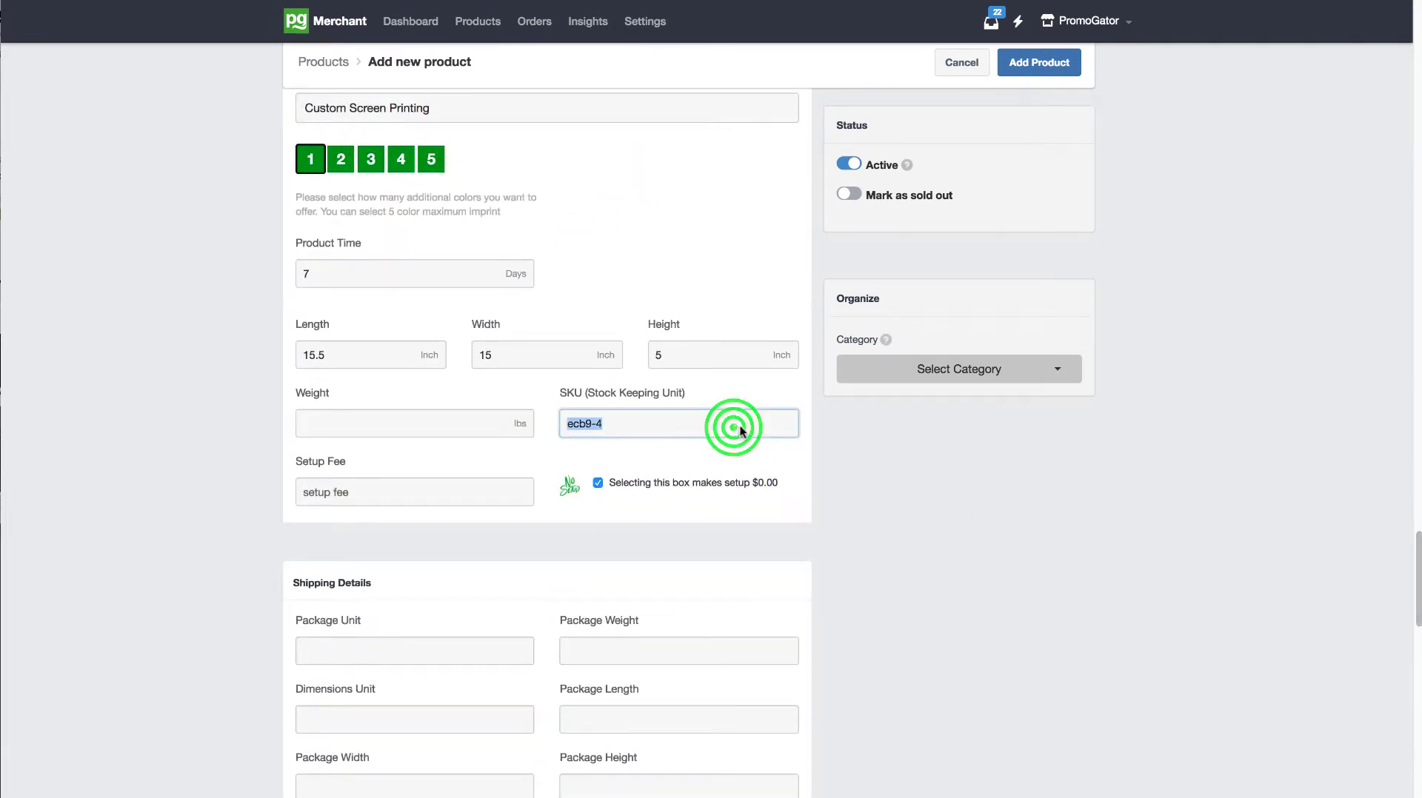
key(ctrl+v)
Step: Set the product's weight to 0.5 lbs
click(453, 423)
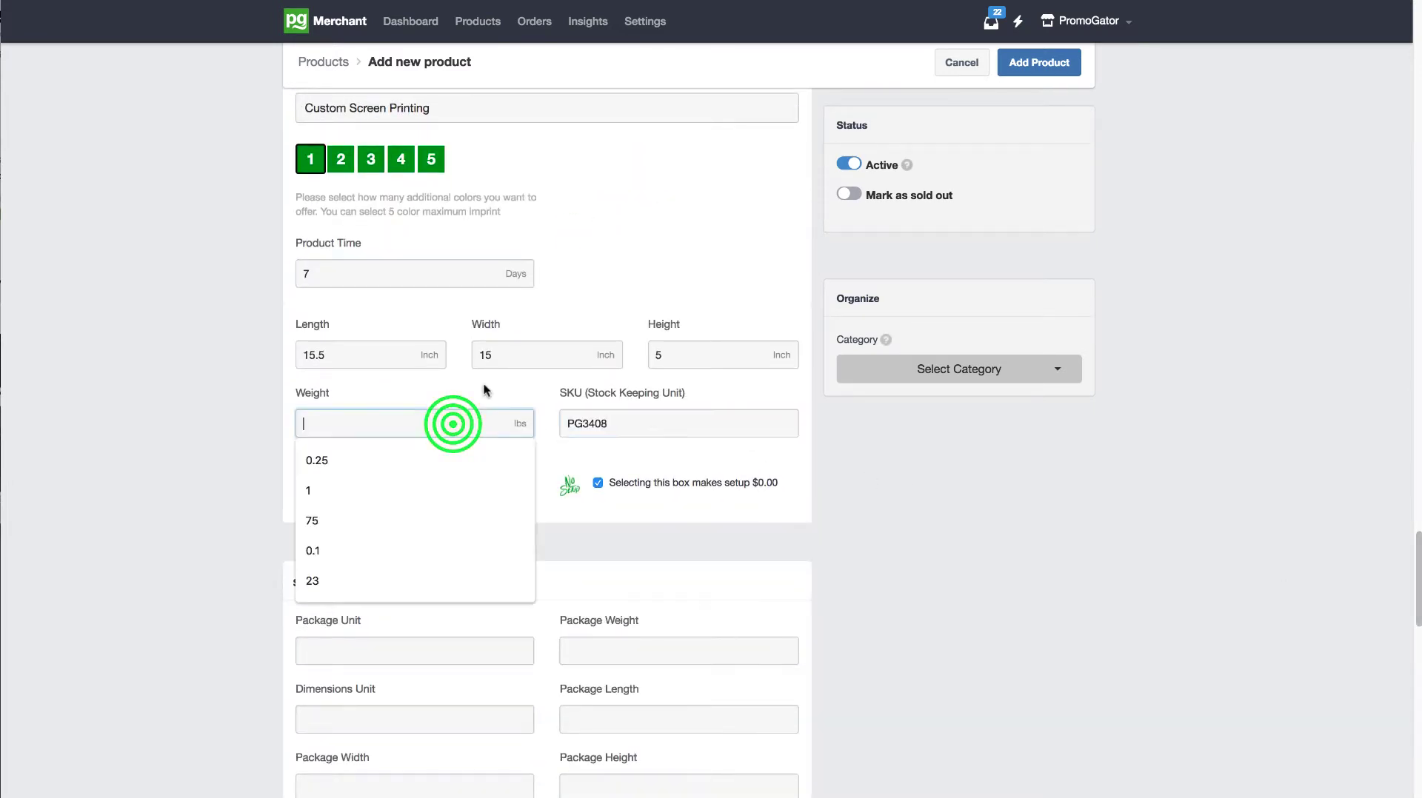
text(0.5)
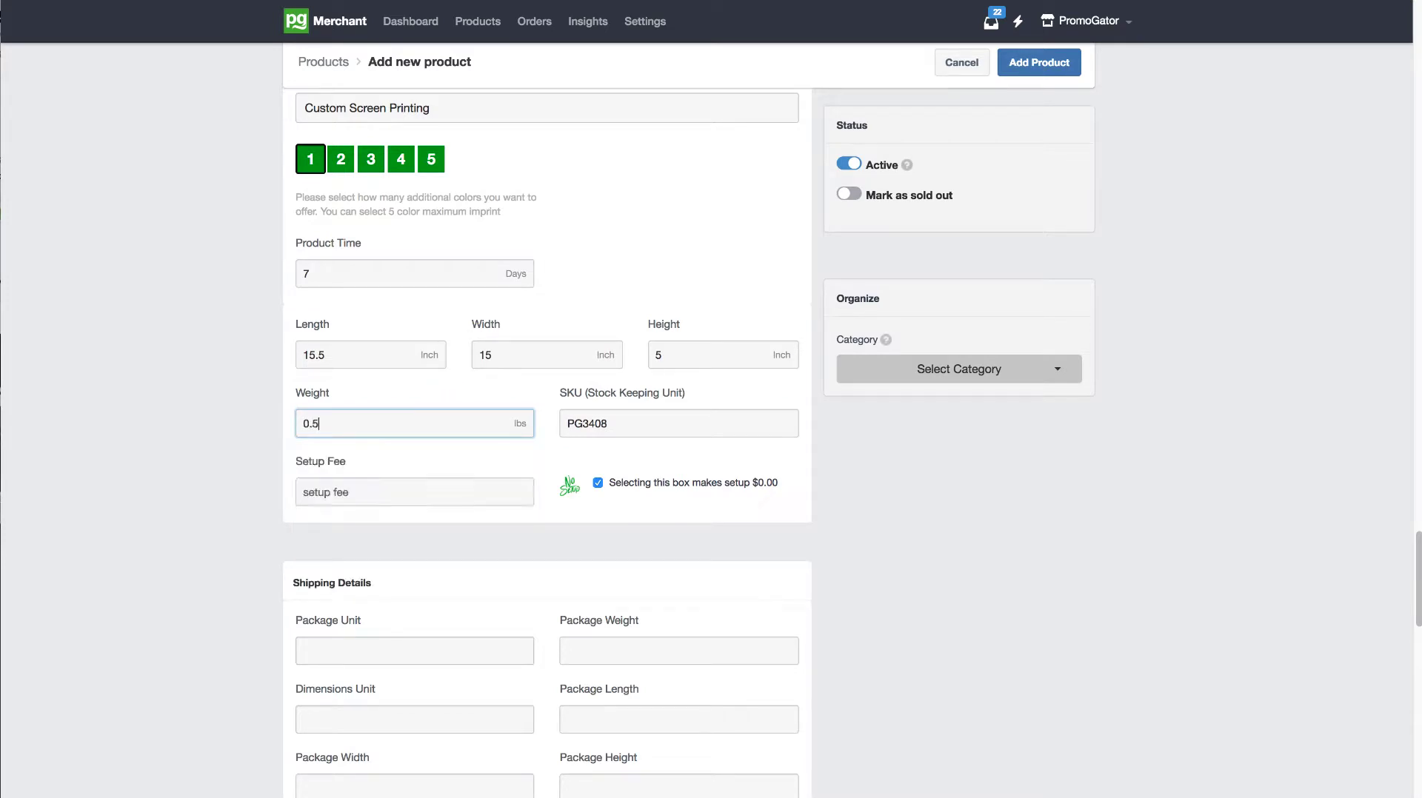
key(Tab)
Step: Try a setup fee of 45, then the option that makes the setup $0.00
click(472, 485)
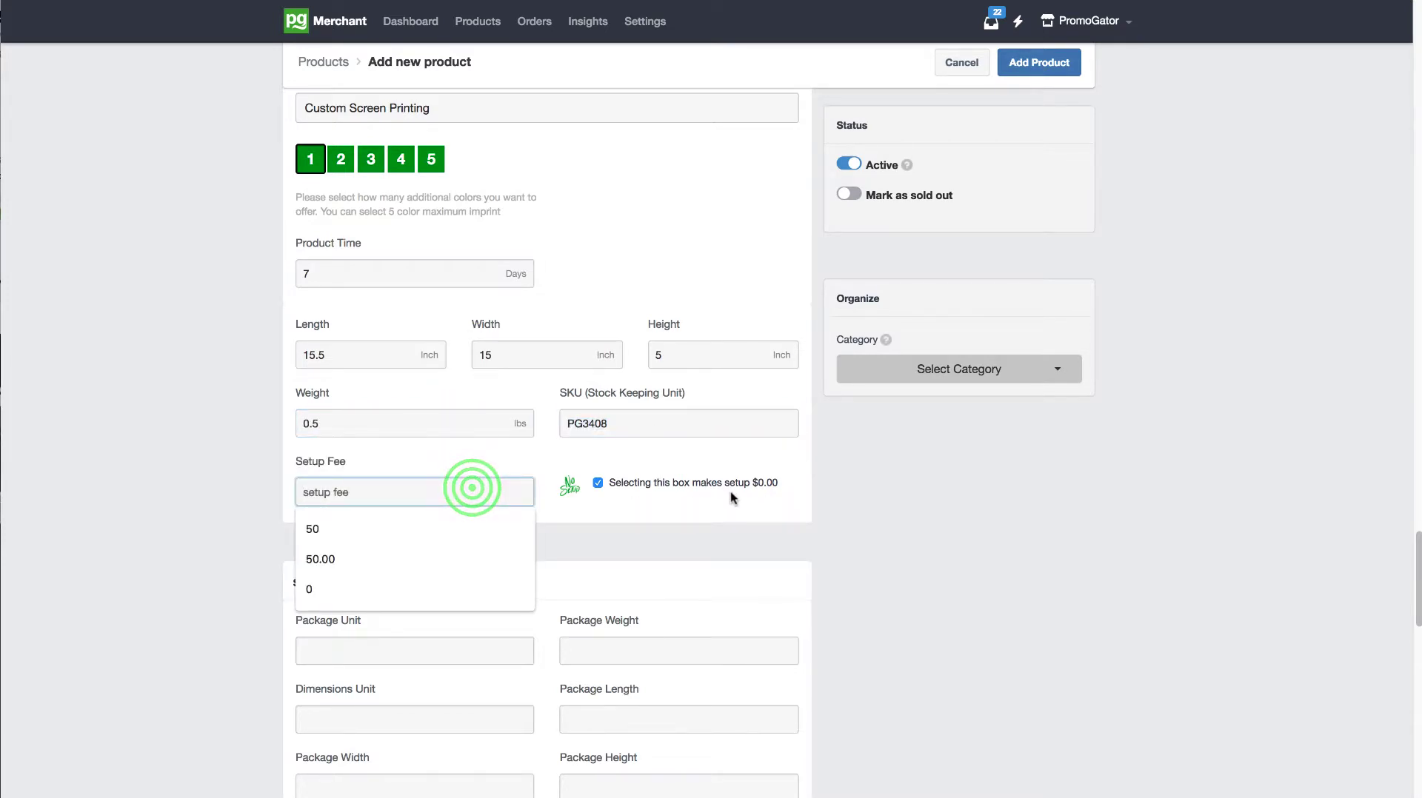
click(443, 485)
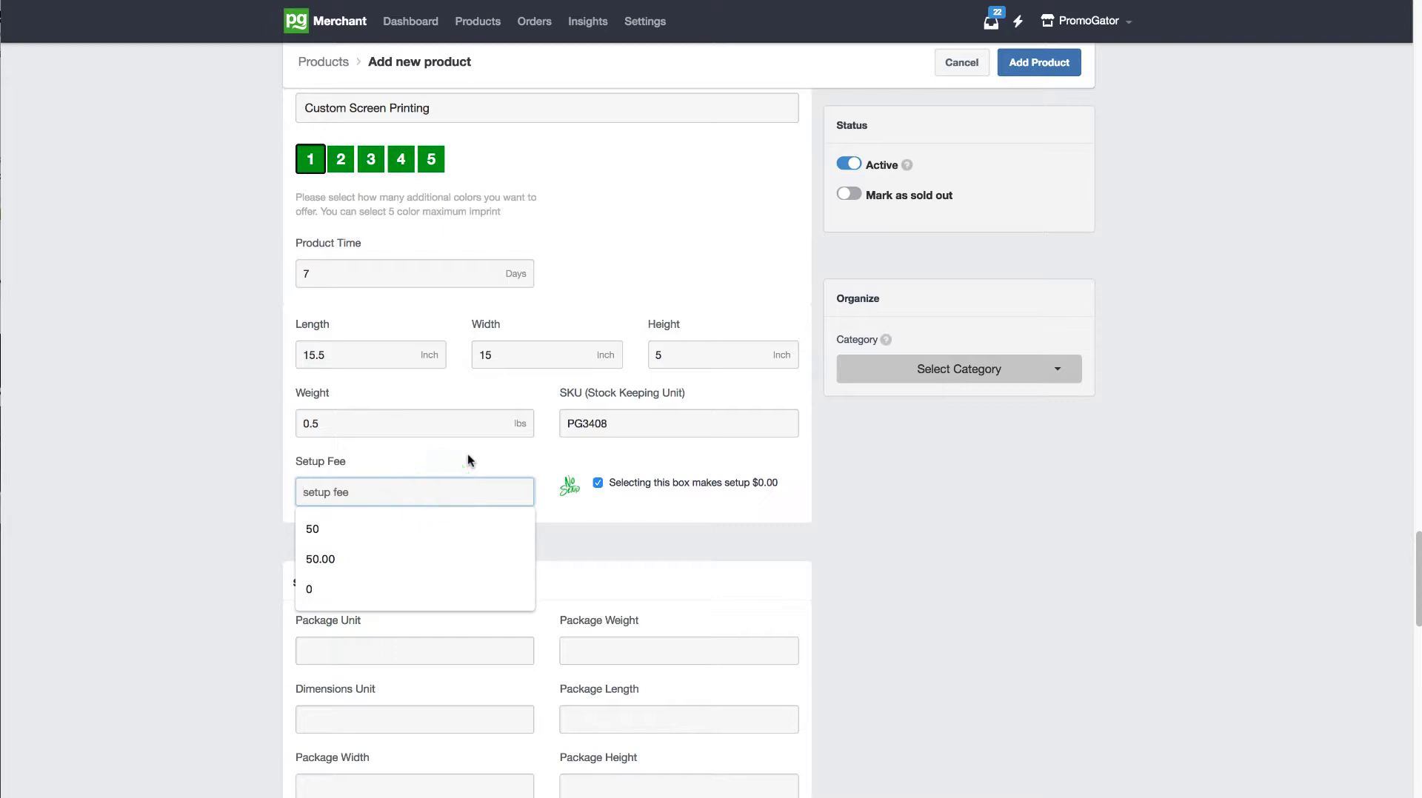
text(45)
click(647, 499)
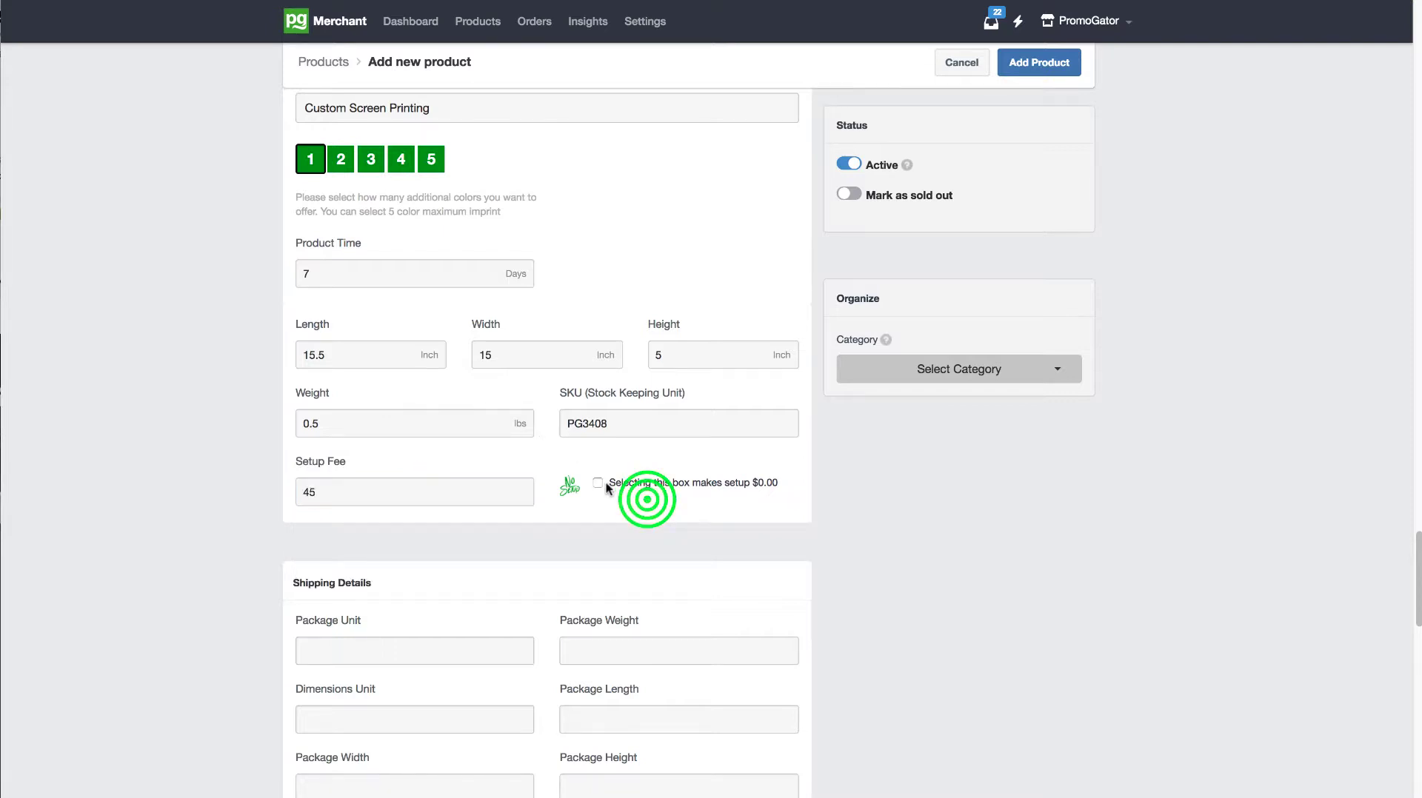
click(597, 483)
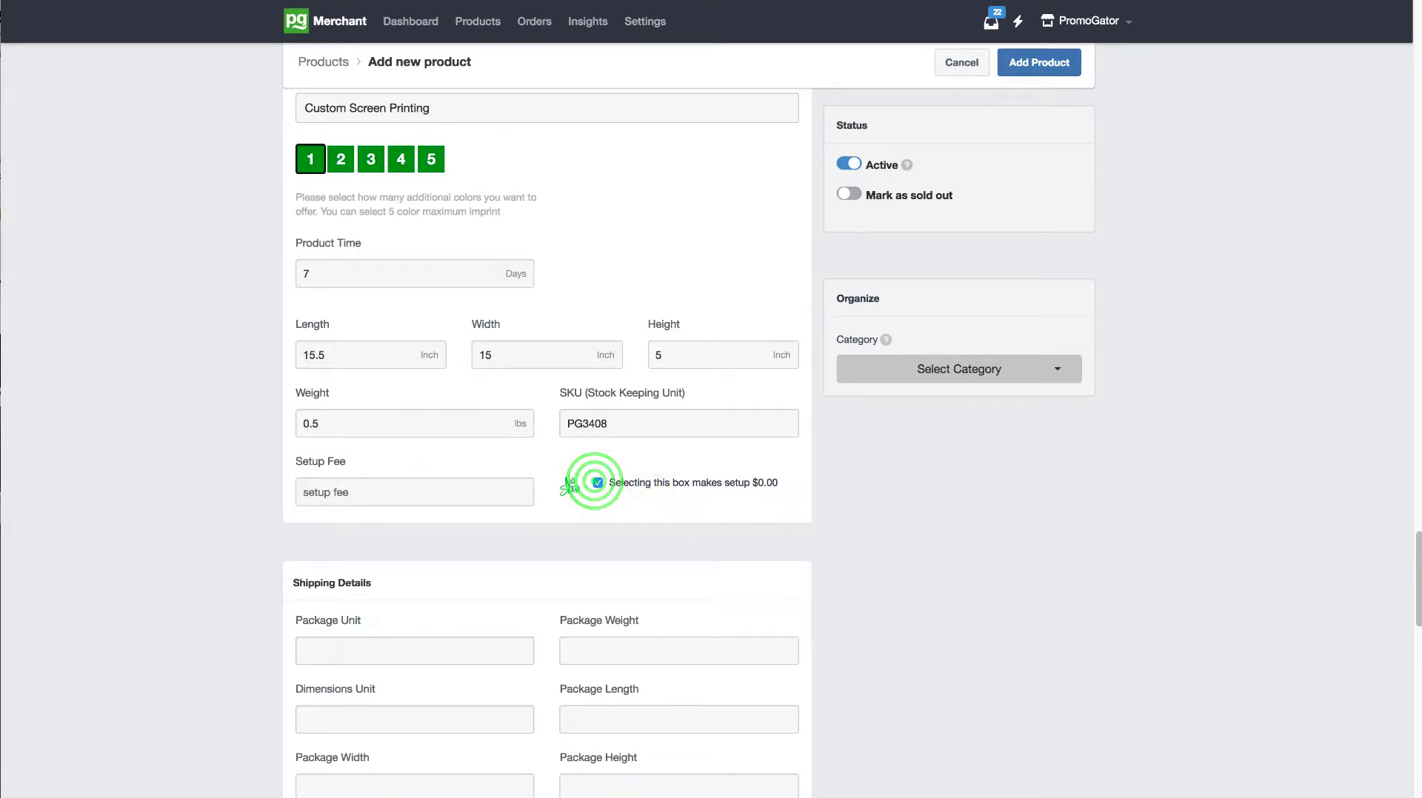
drag(569, 486, 573, 407)
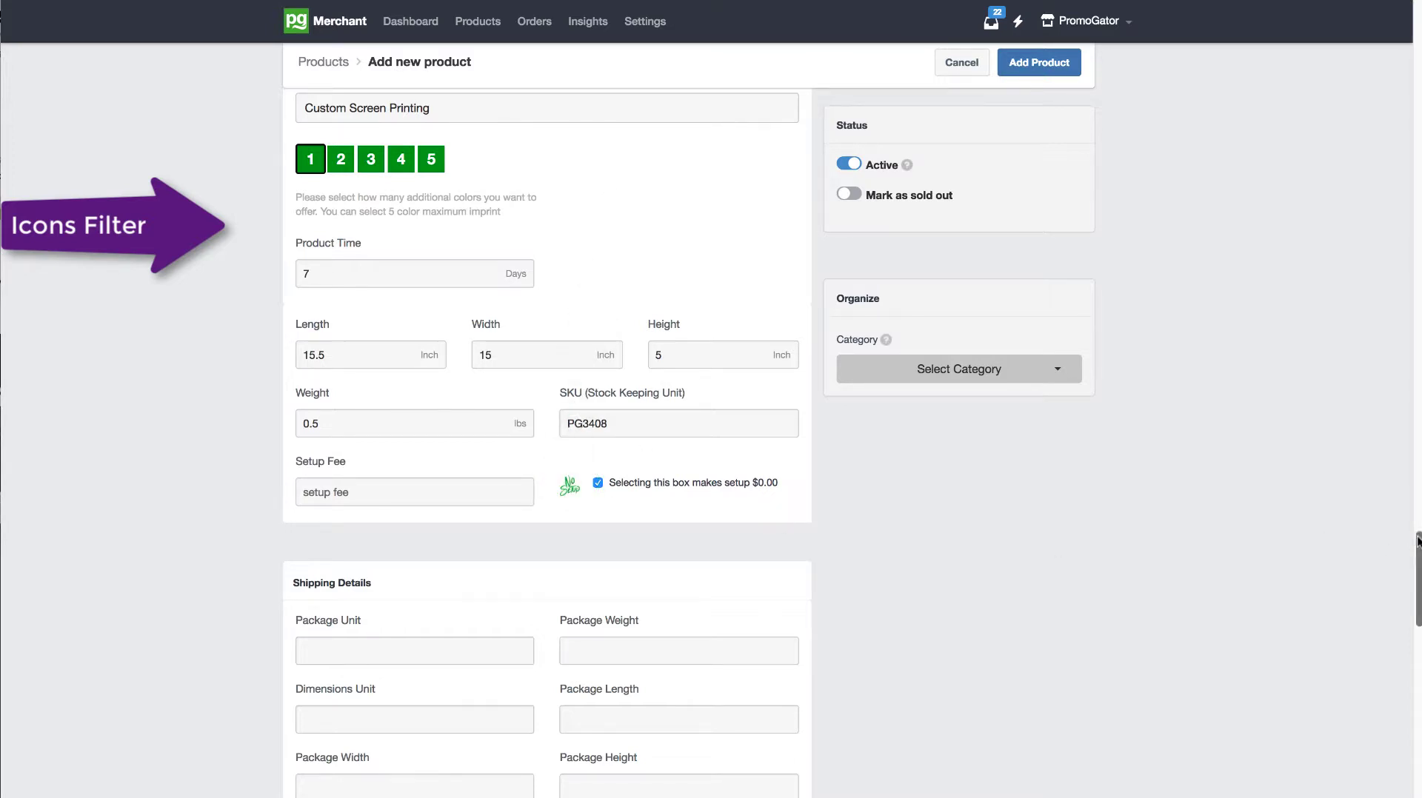
Step: Examine the product attribute icons and the matching icon filters on the Econo Gift Bag's storefront page
mouse_move(1414, 536)
mouse_down()
mouse_move(1416, 548)
mouse_move(1415, 536)
mouse_up()
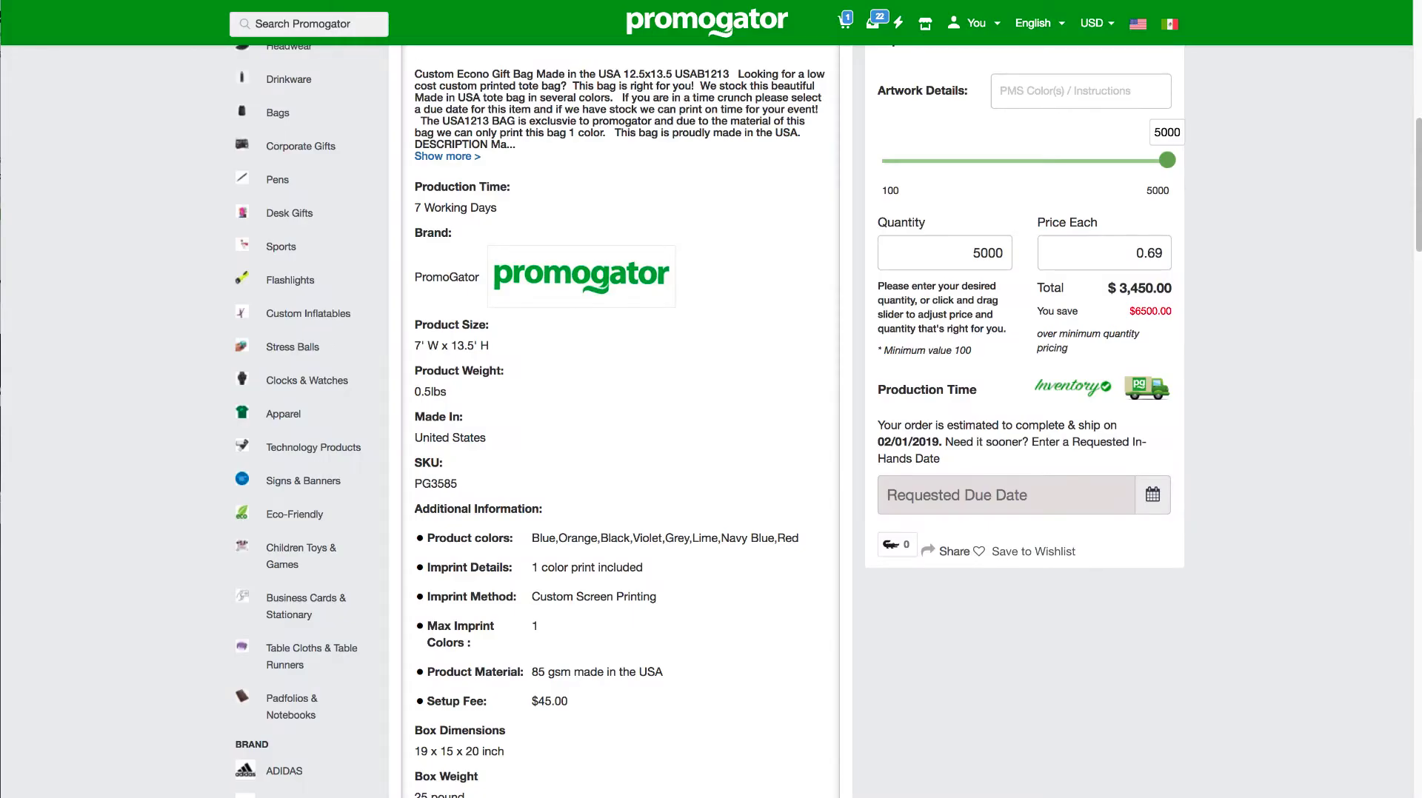
drag(1416, 186, 1415, 68)
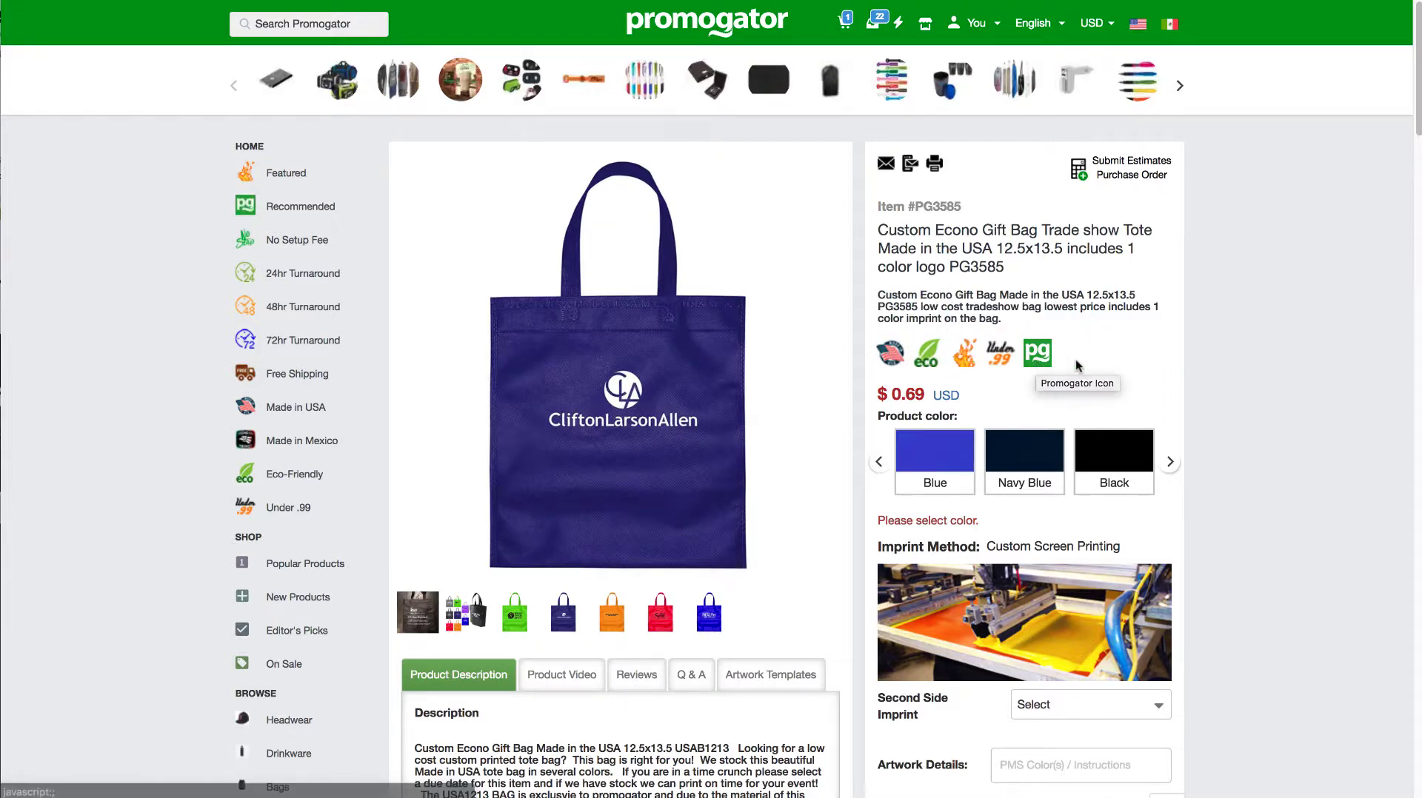
drag(1414, 86, 1416, 158)
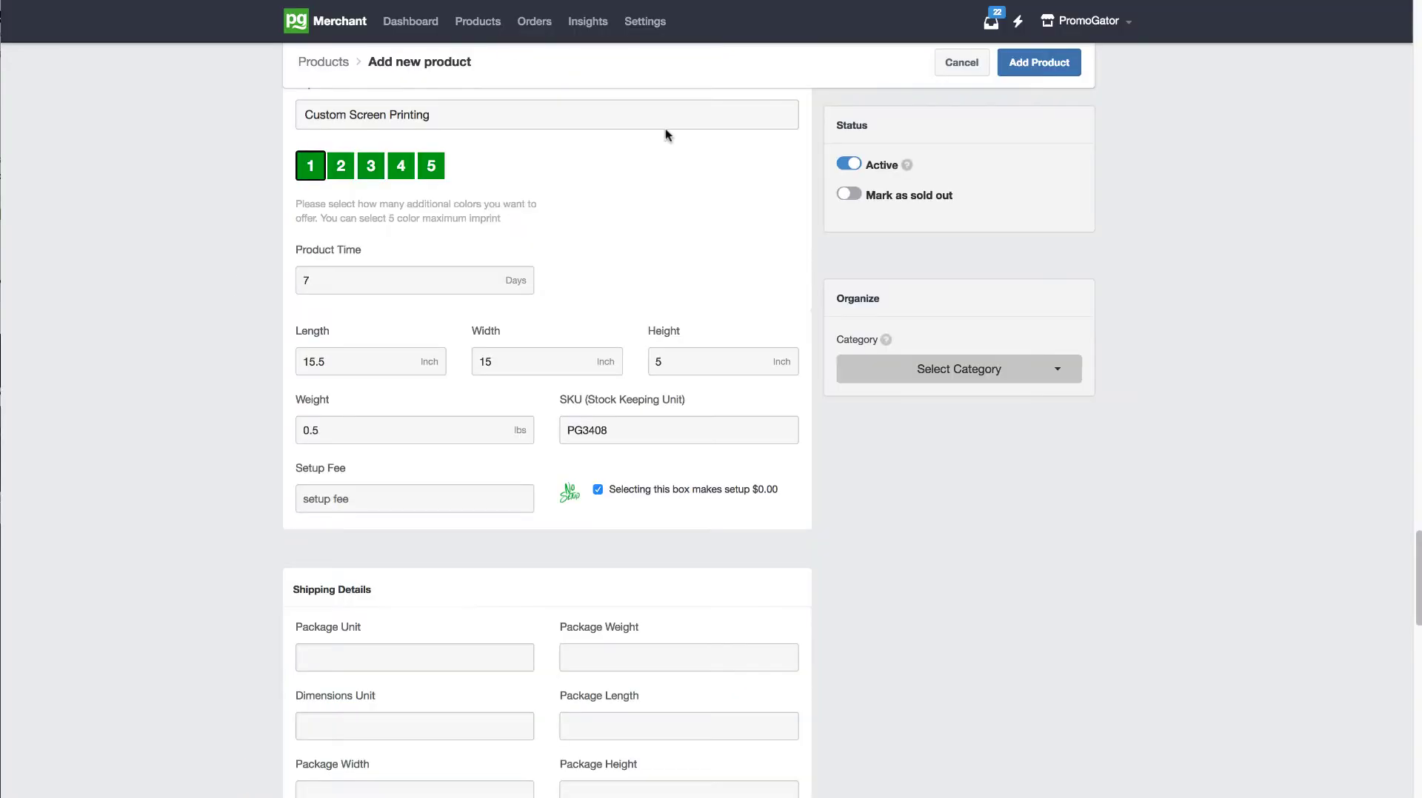
Step: Set the product's setup fee to 45
drag(1416, 543, 1414, 581)
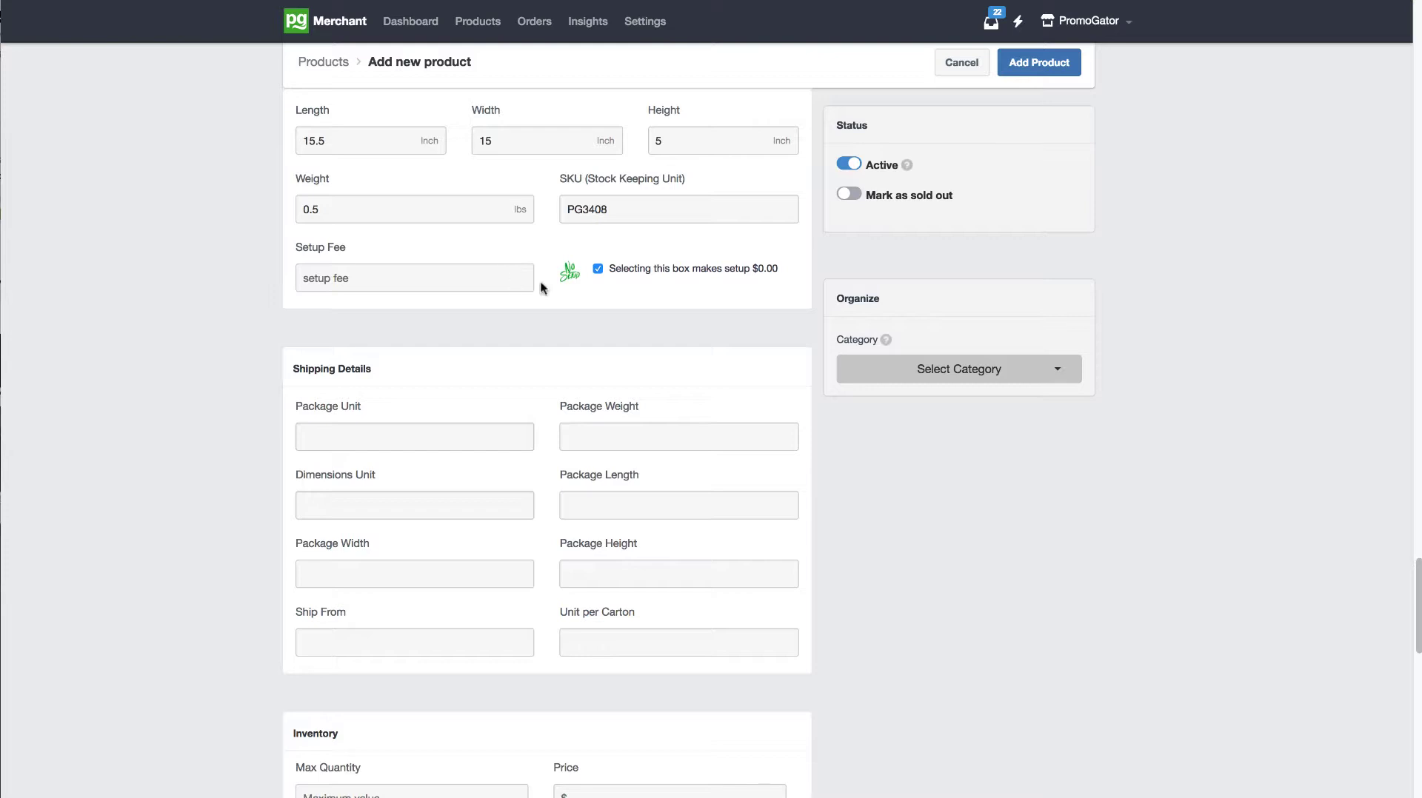
click(472, 278)
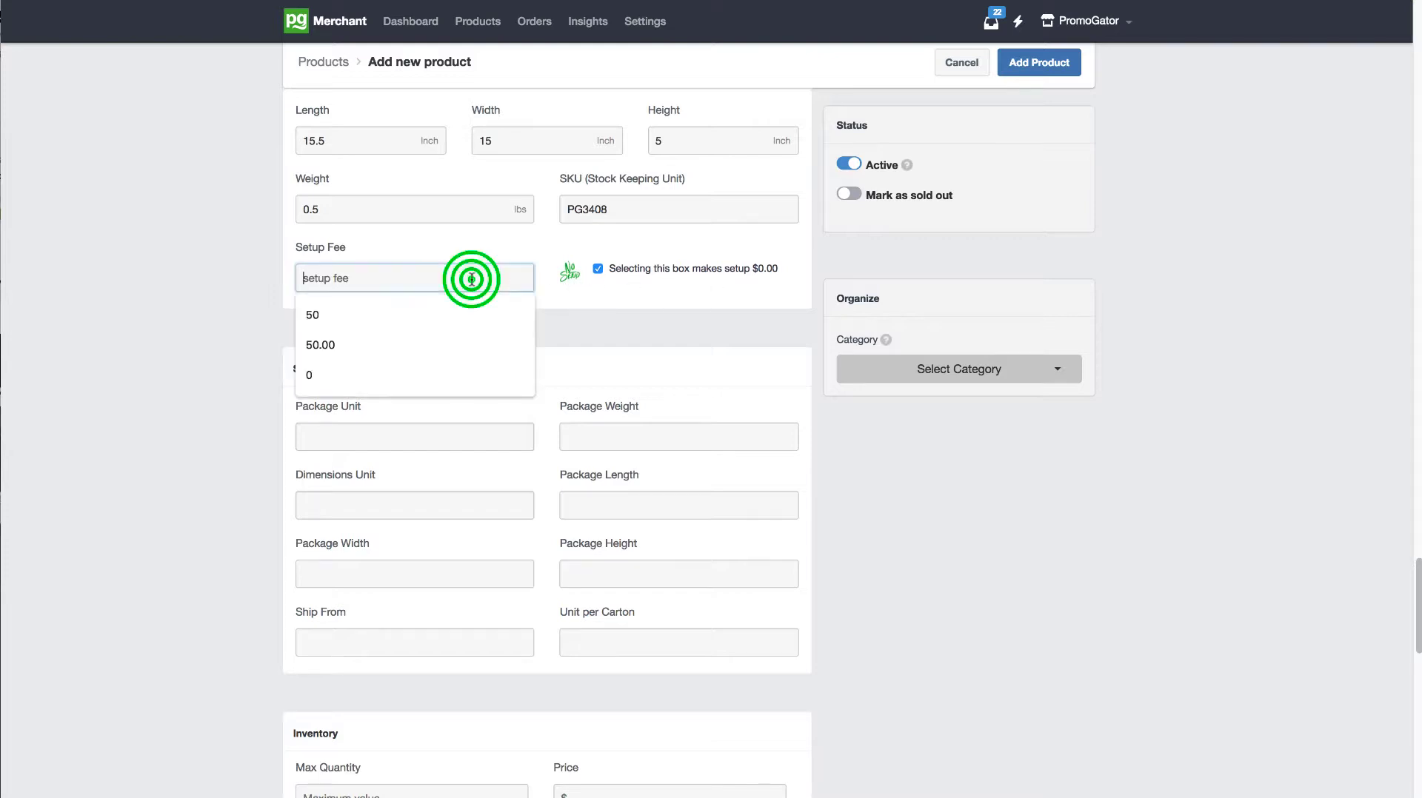
text(45)
click(586, 299)
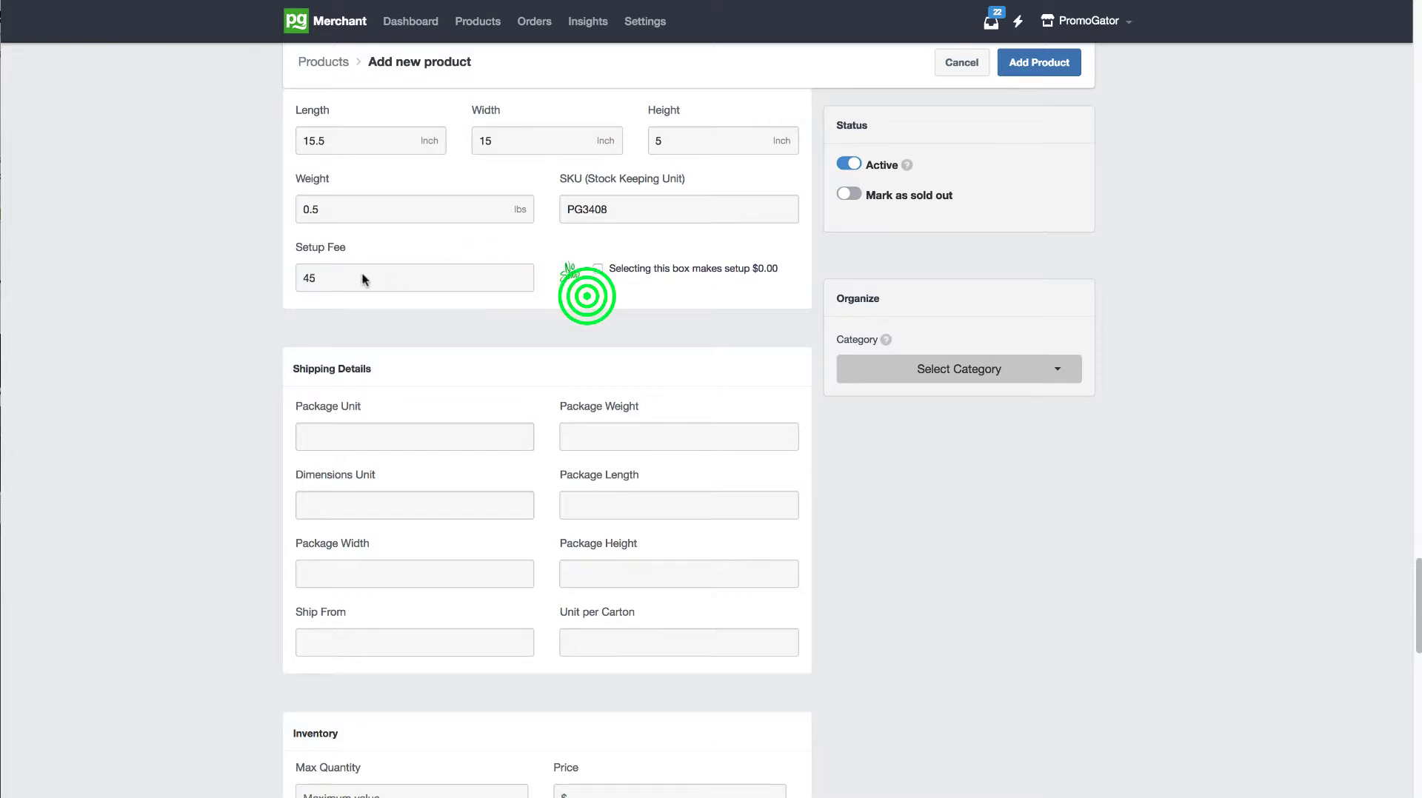
click(374, 280)
click(548, 308)
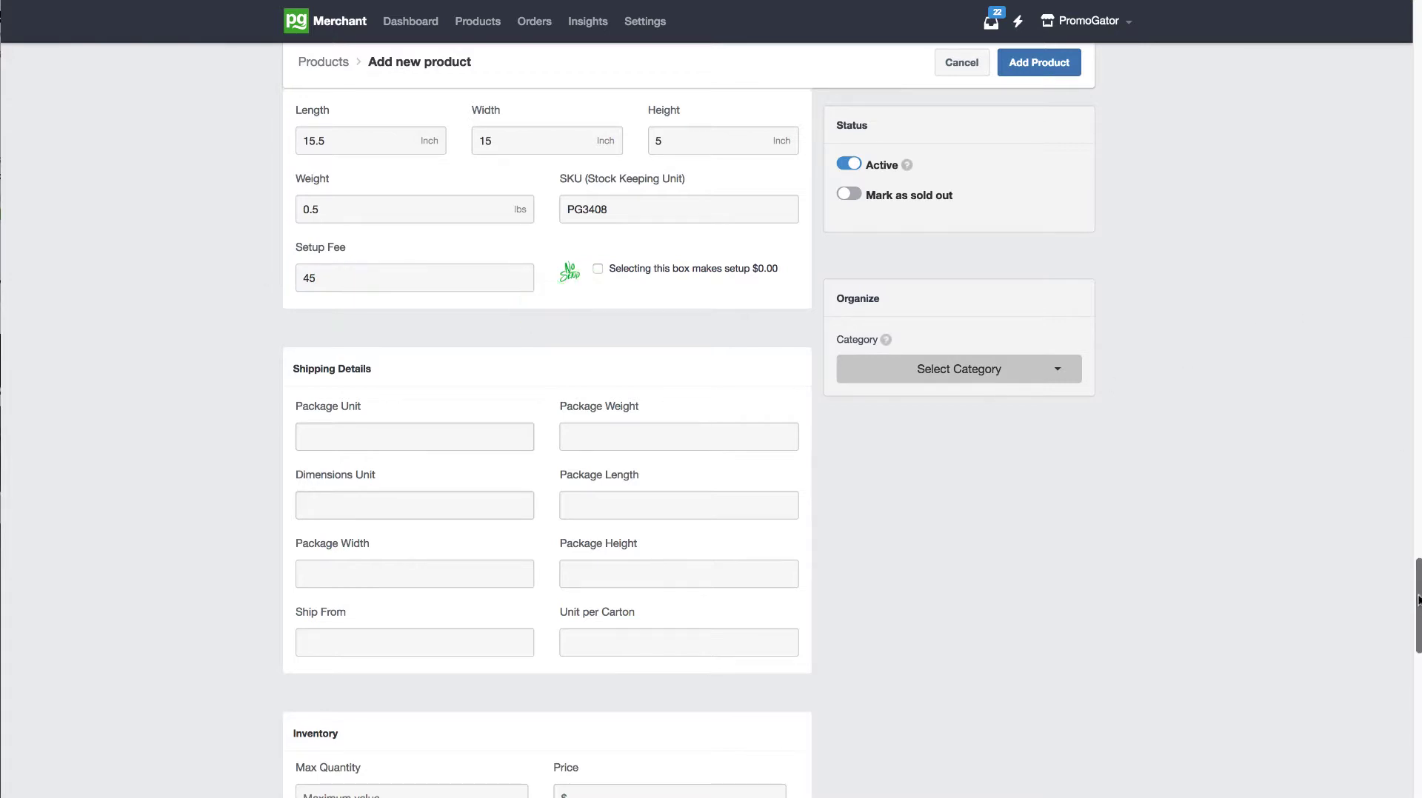
Step: Set the shipping package unit to Pound and the dimensions unit to Inch
drag(1416, 585, 1415, 612)
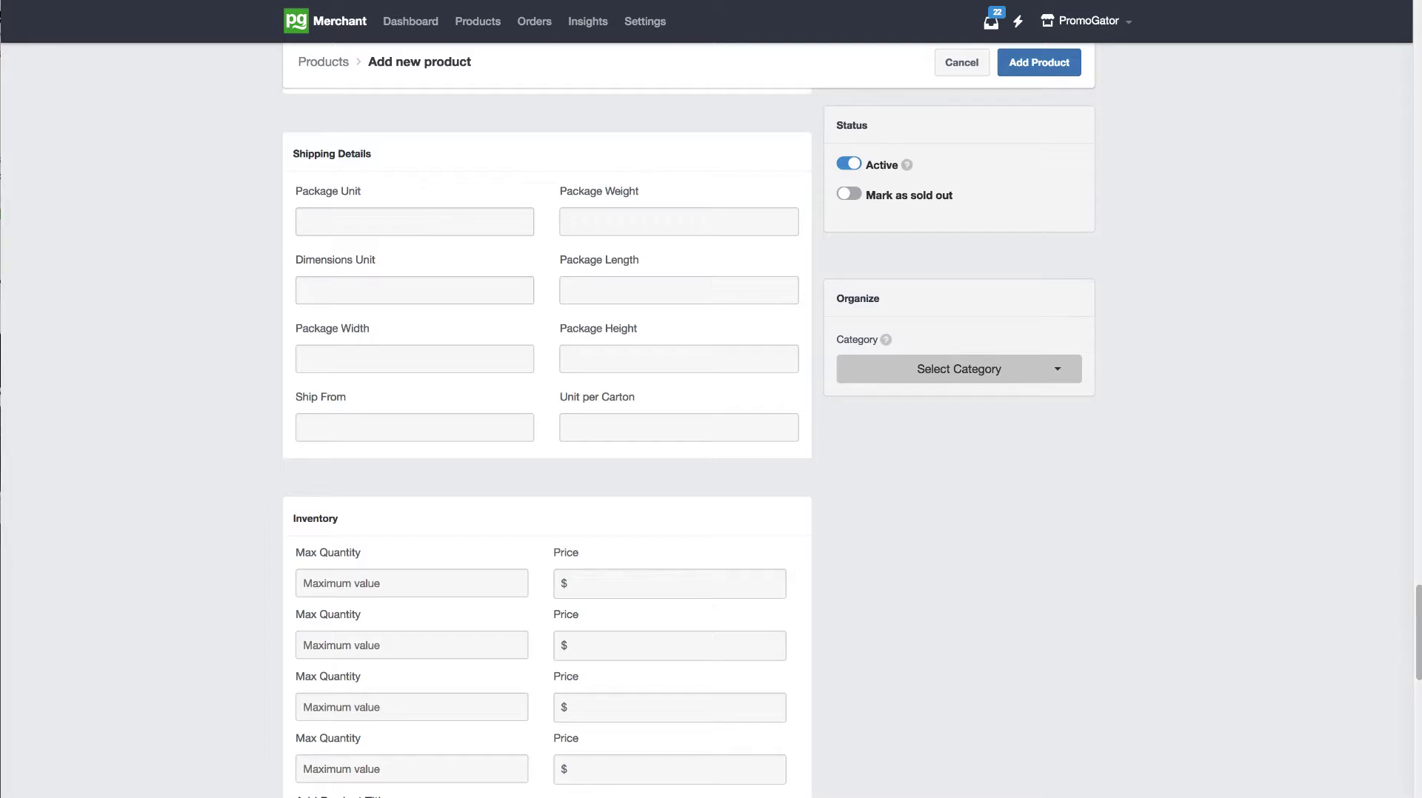
click(454, 221)
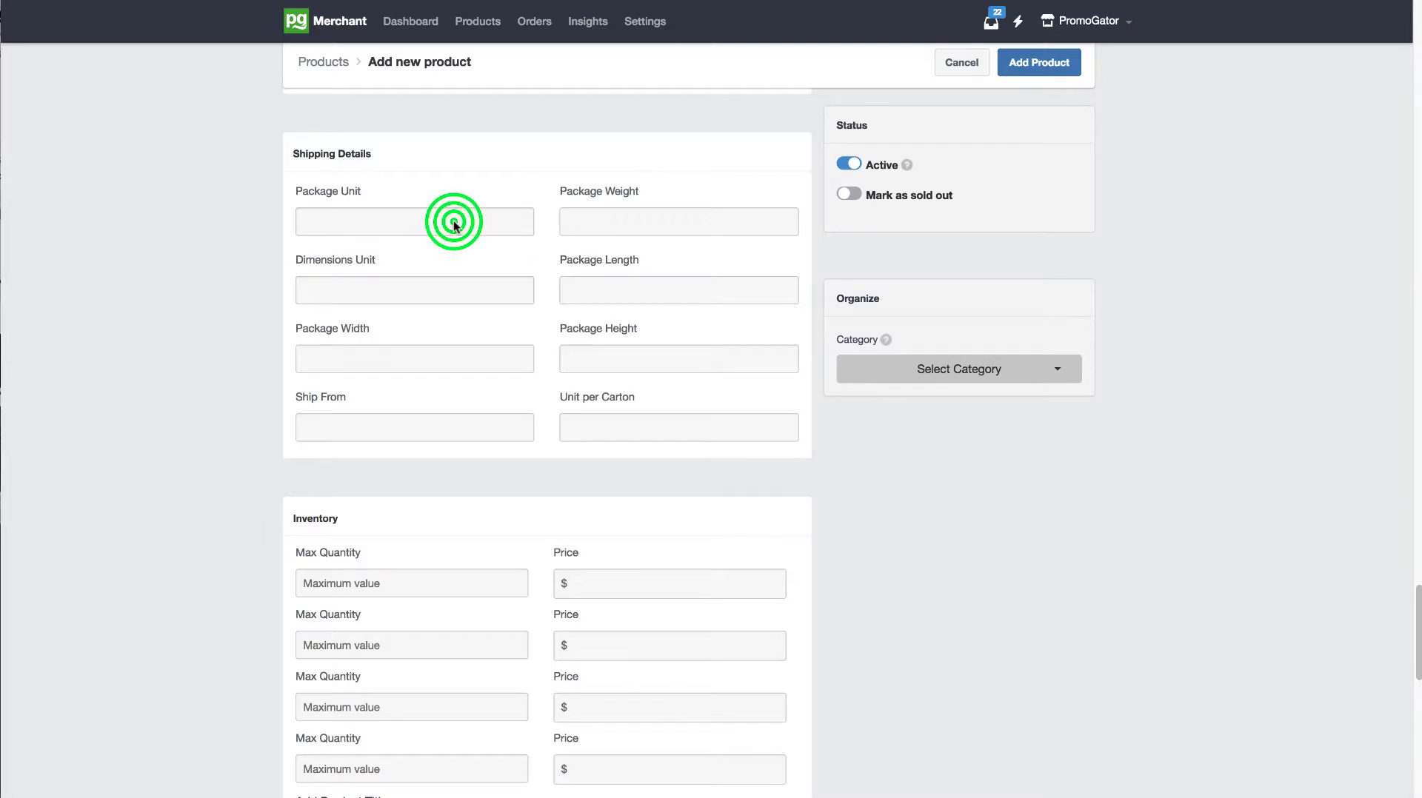
click(391, 235)
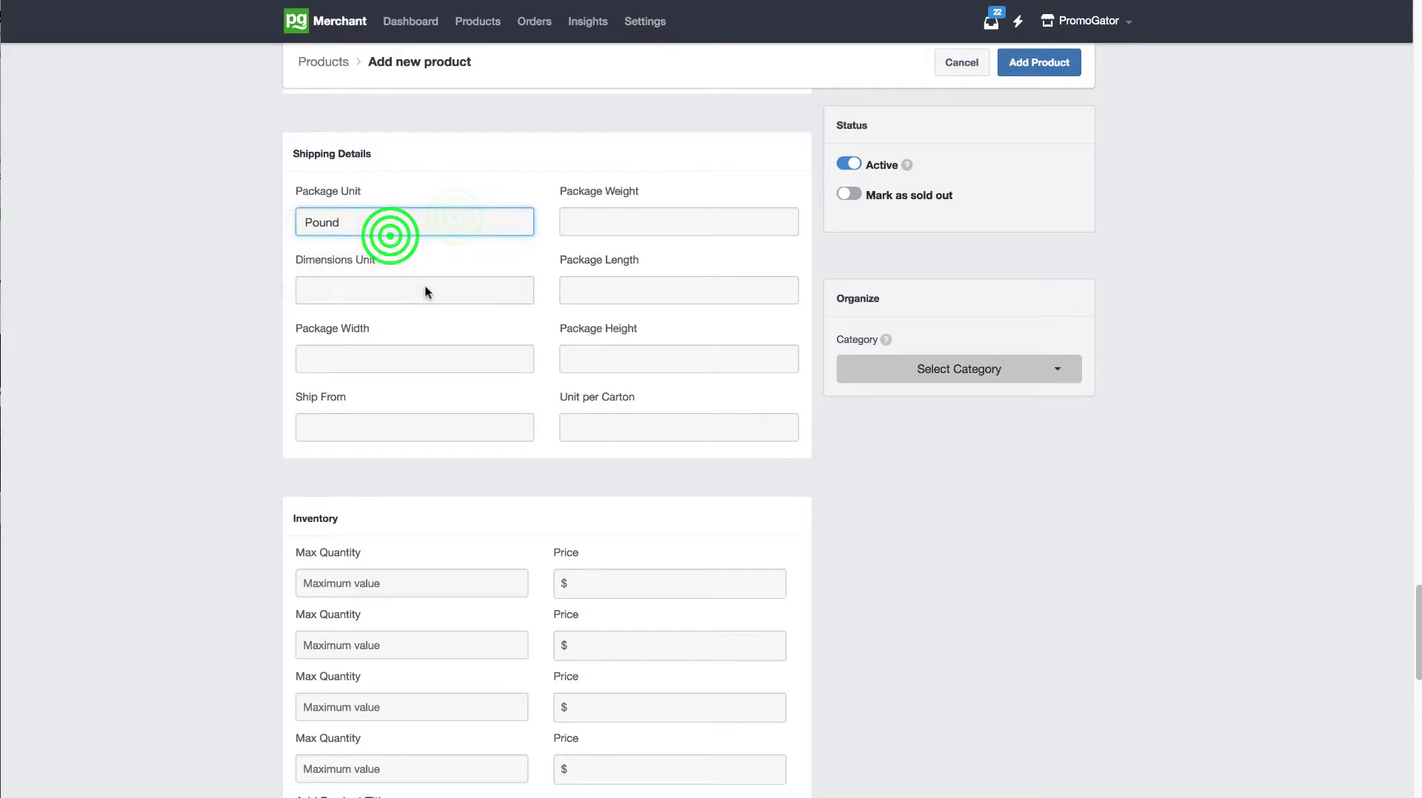
click(424, 287)
click(397, 303)
Step: Set the package weight to 15 and the units per carton to 200 in the shipping details
click(581, 222)
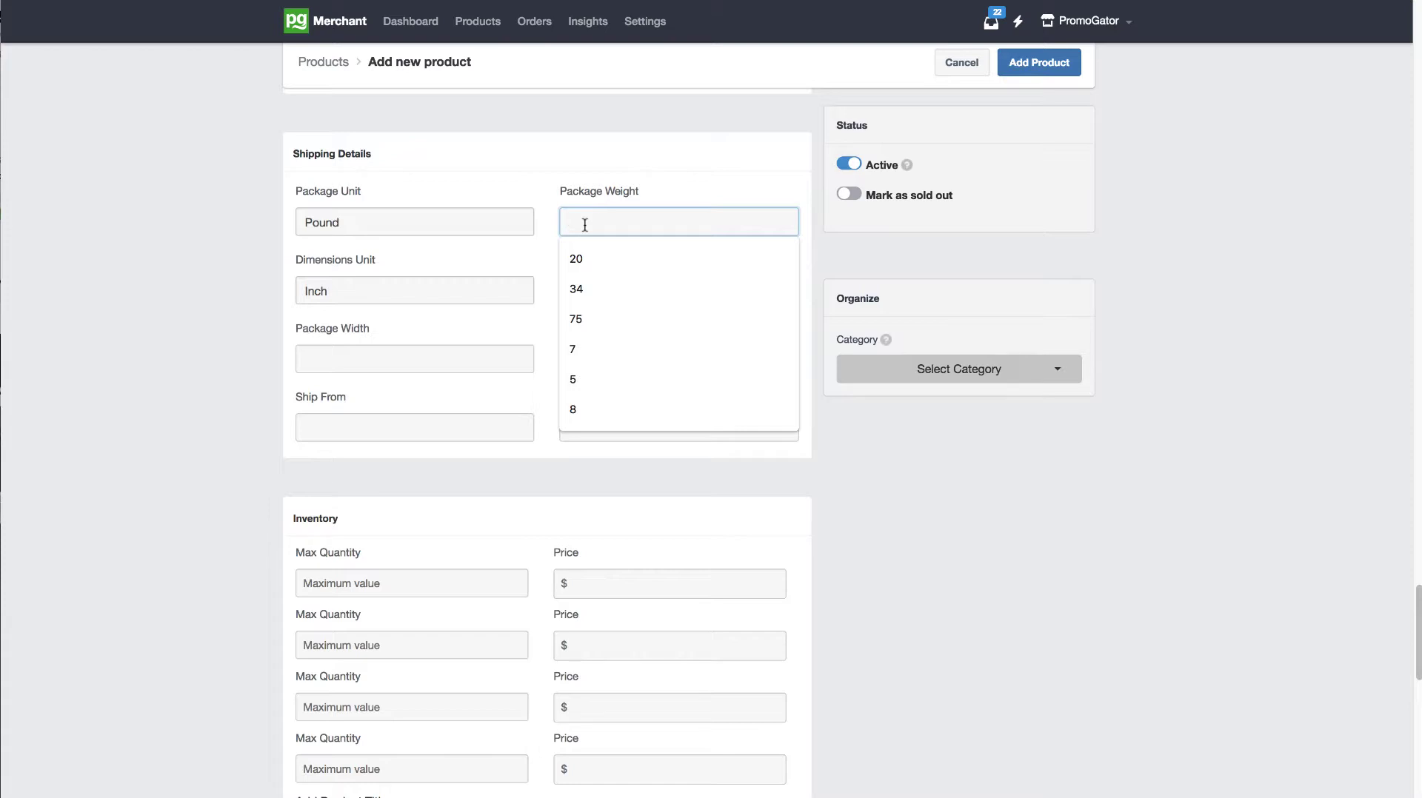
text(1)
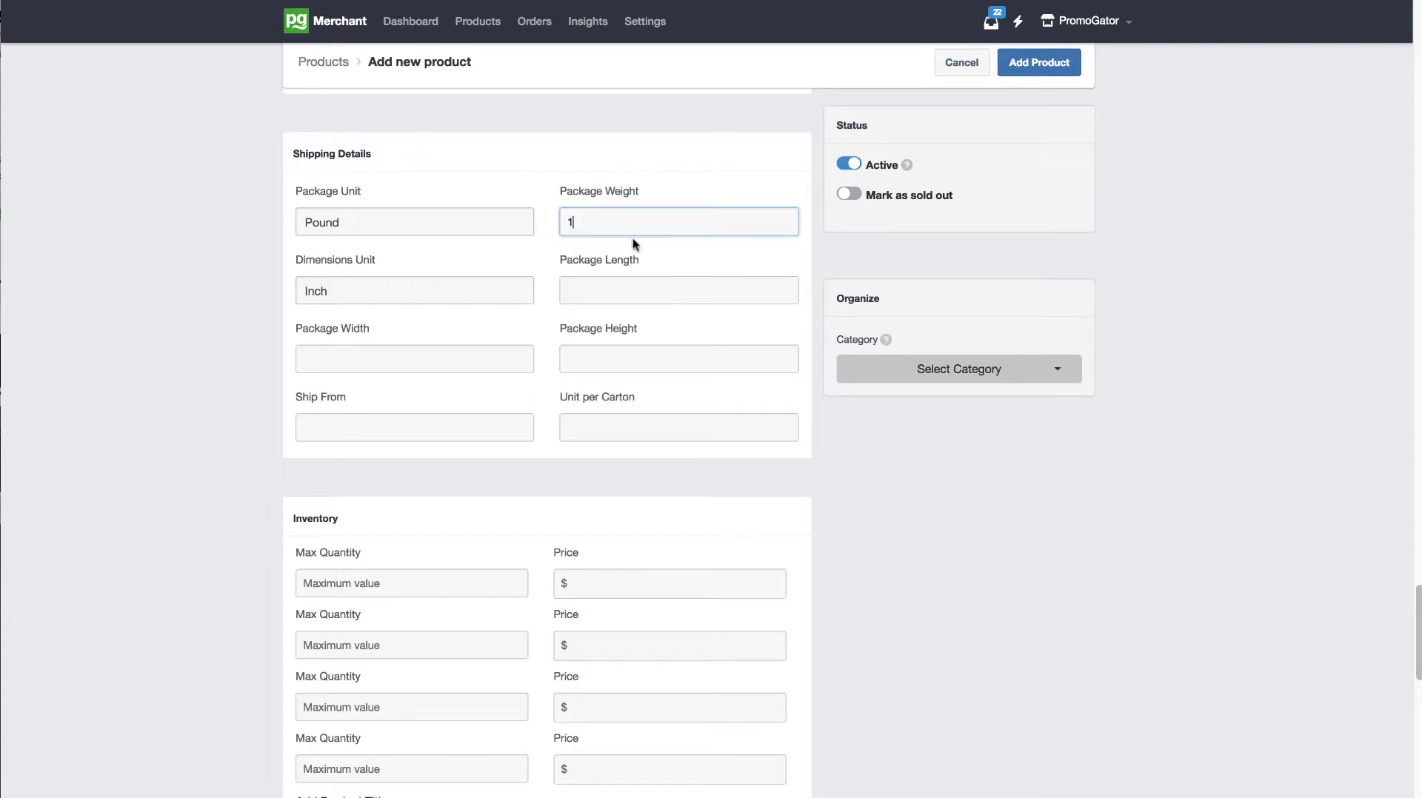
text(5)
click(622, 437)
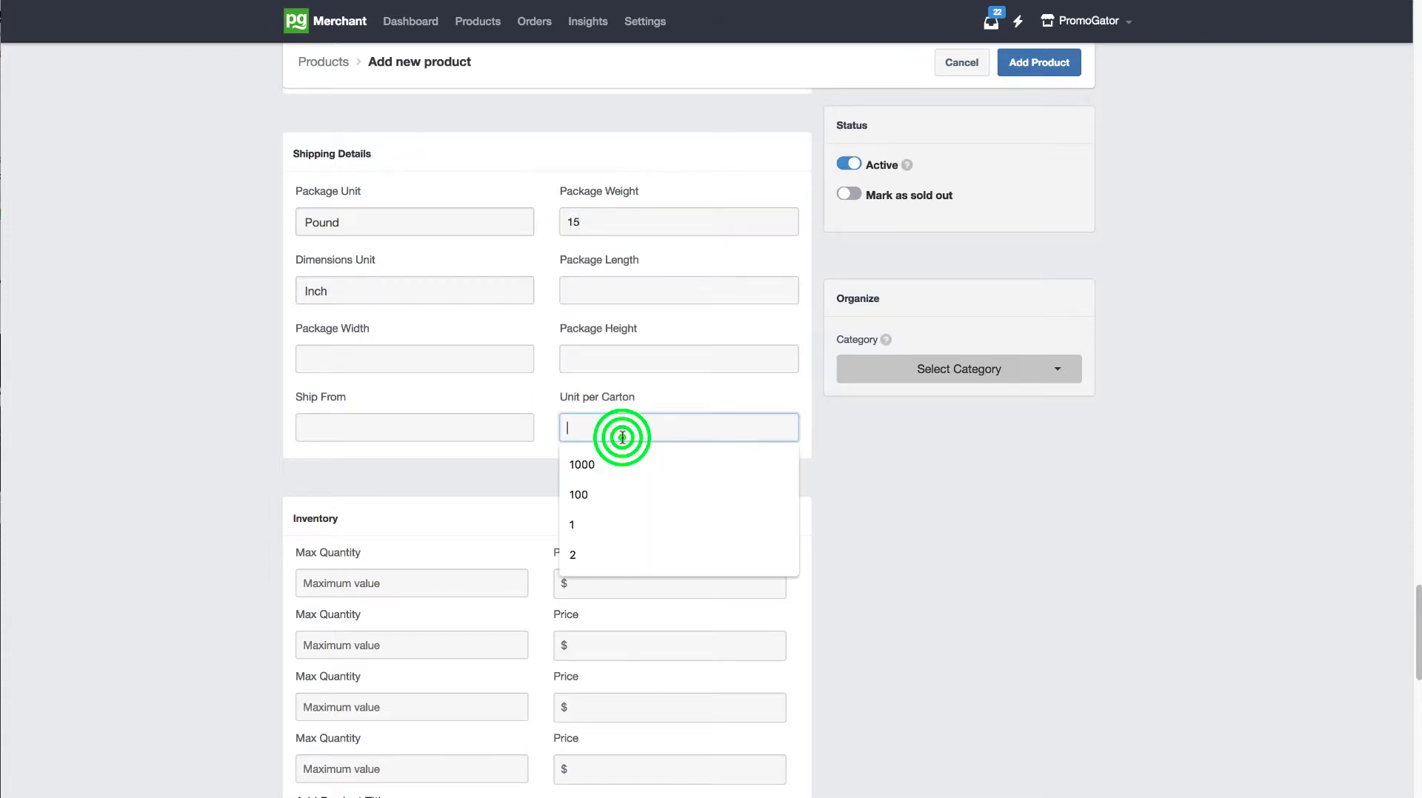
text(200)
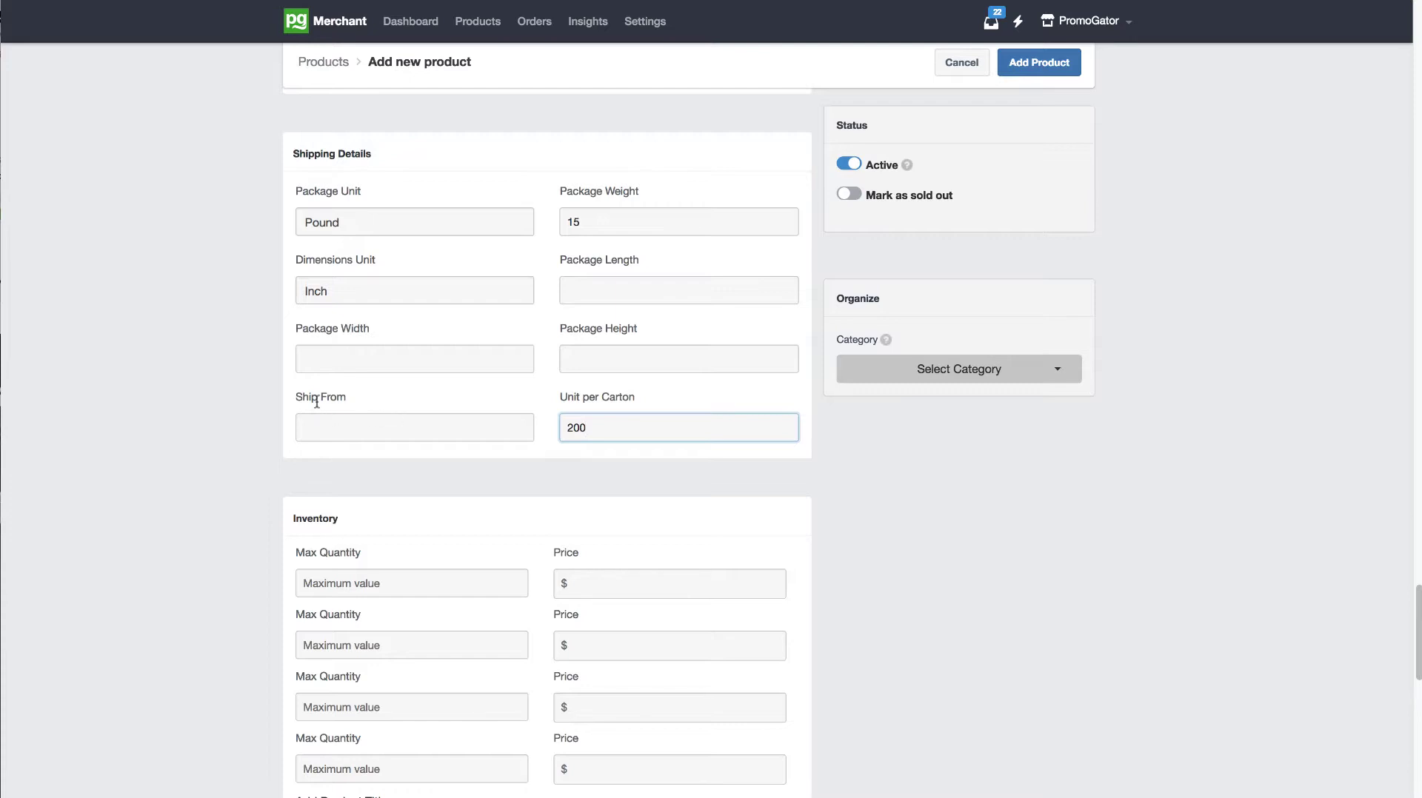
drag(345, 396, 295, 400)
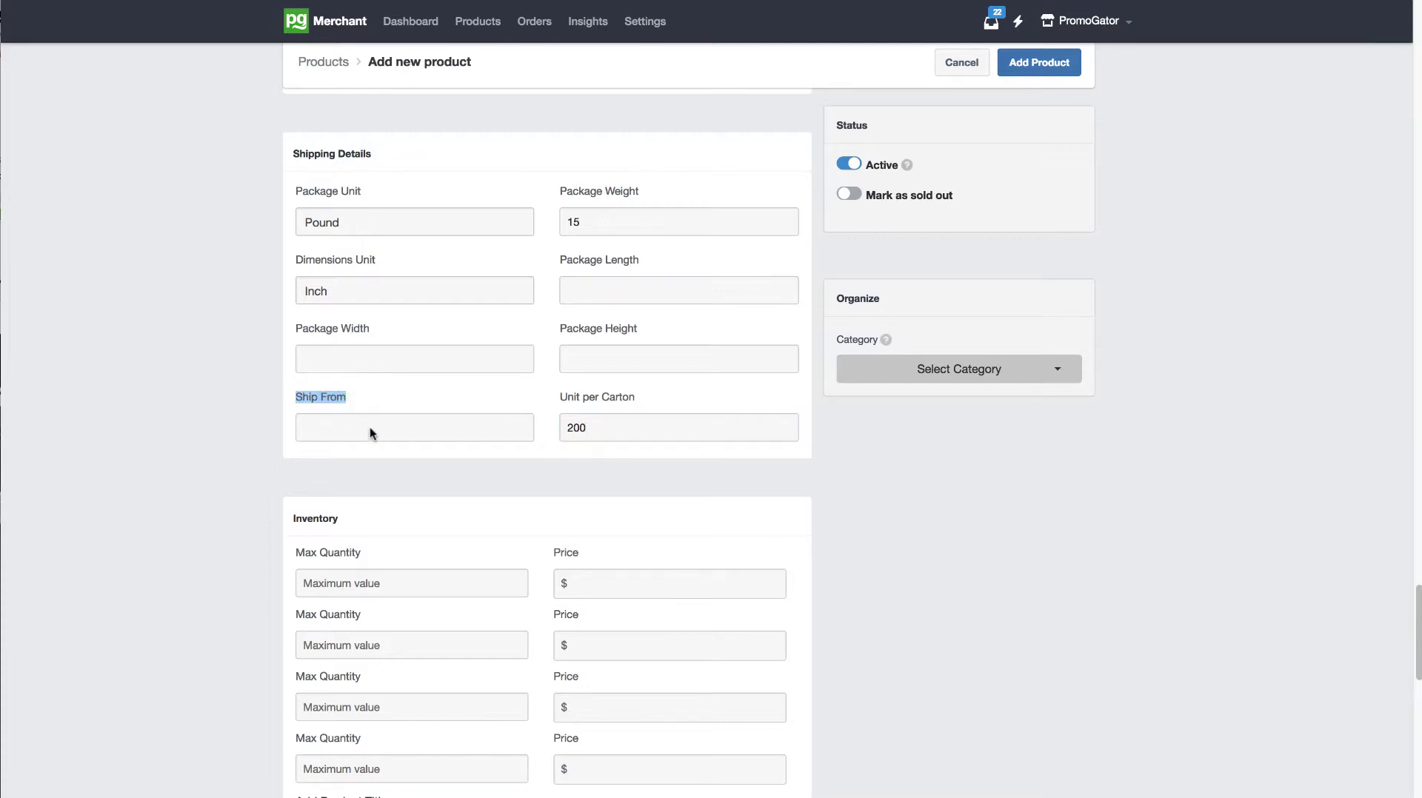
Step: Set the Ship From location to the saved PROMOGATOR address rather than the PROMOGATOR NYC one
click(1044, 23)
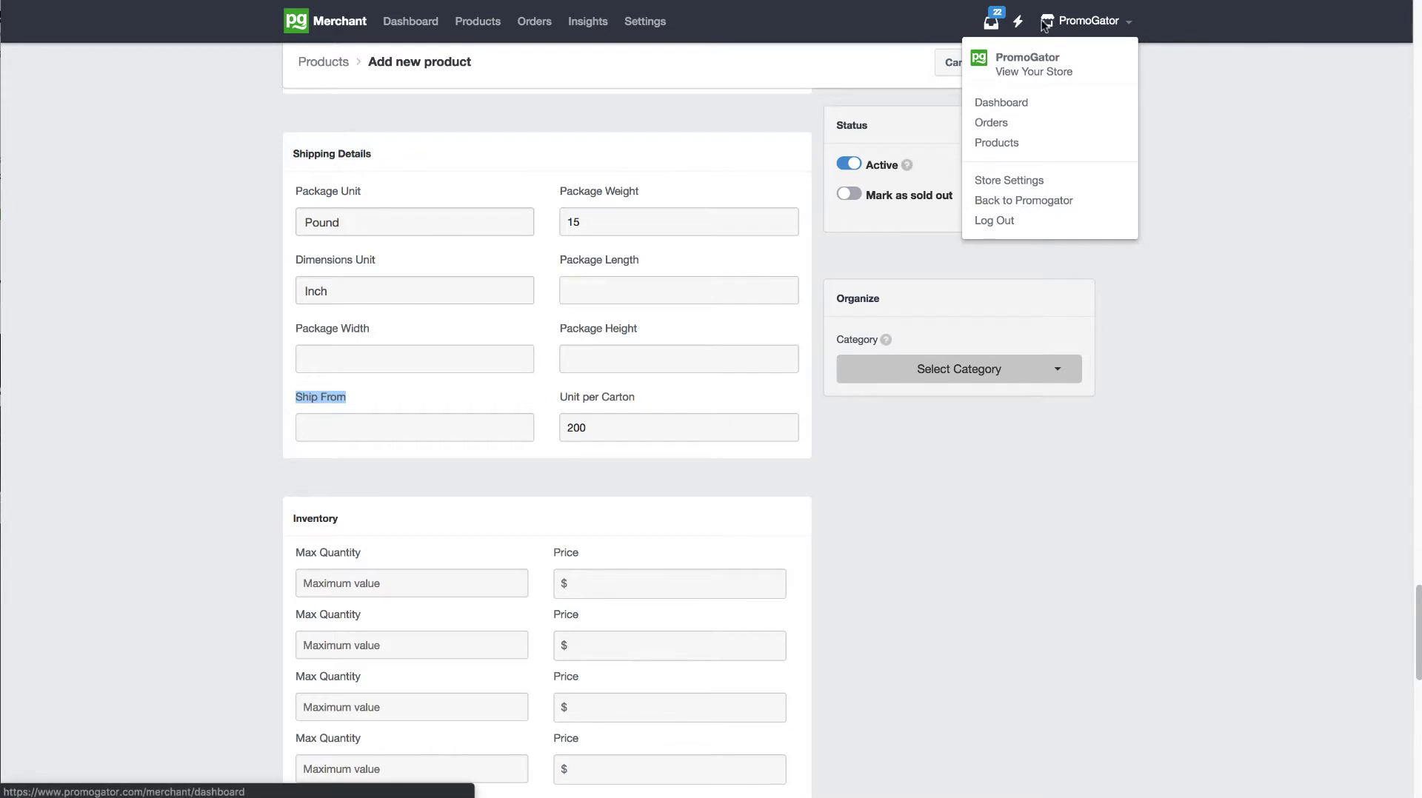
mouse_move(1062, 28)
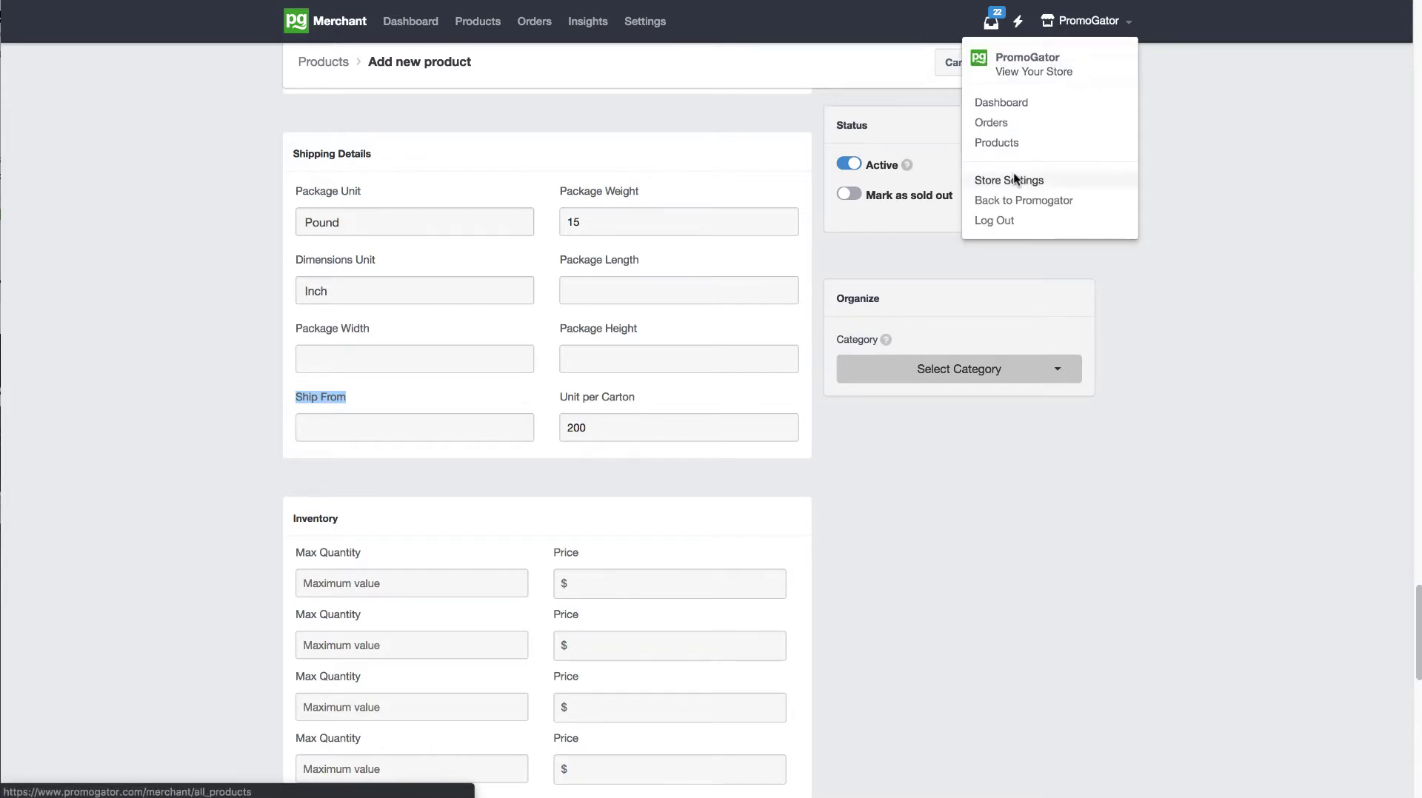
click(453, 429)
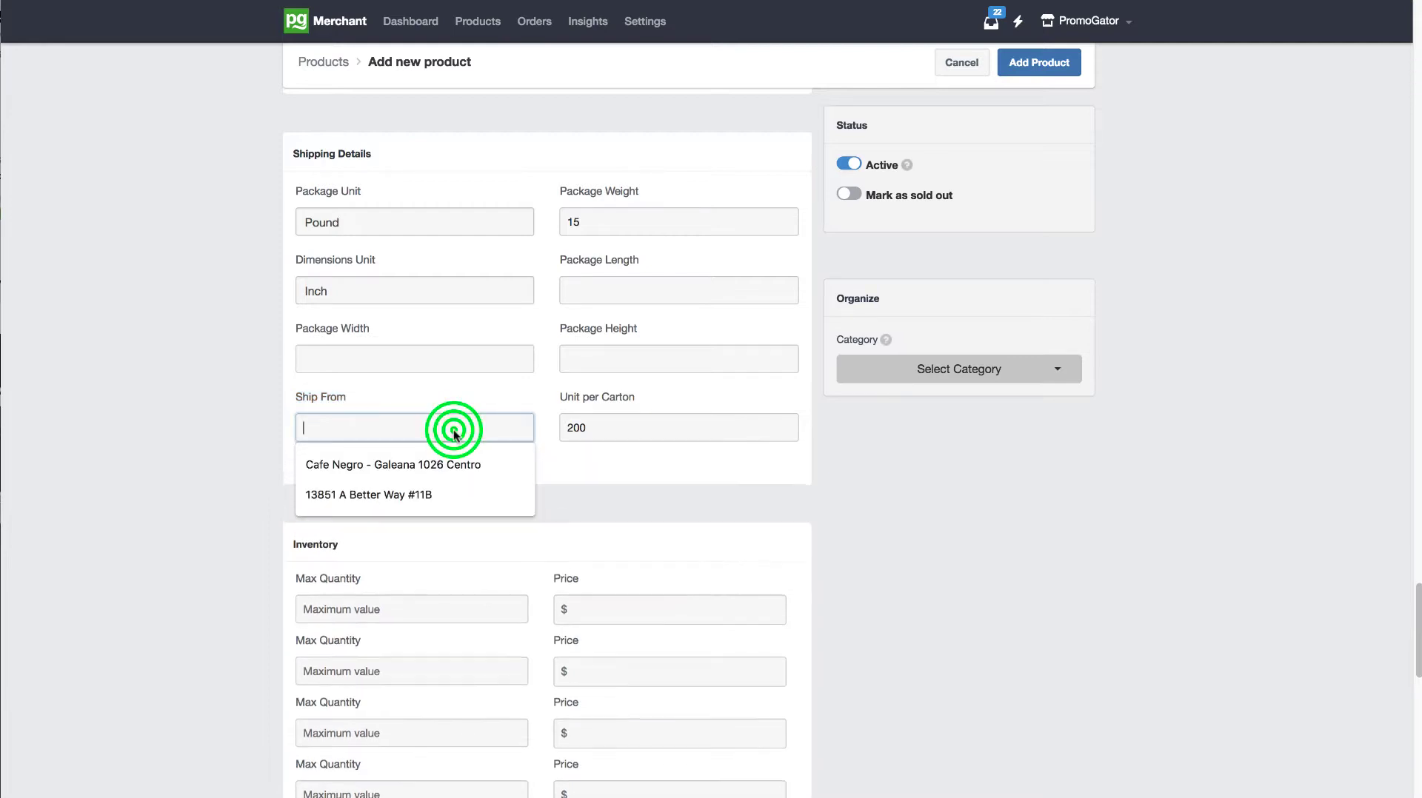
click(376, 491)
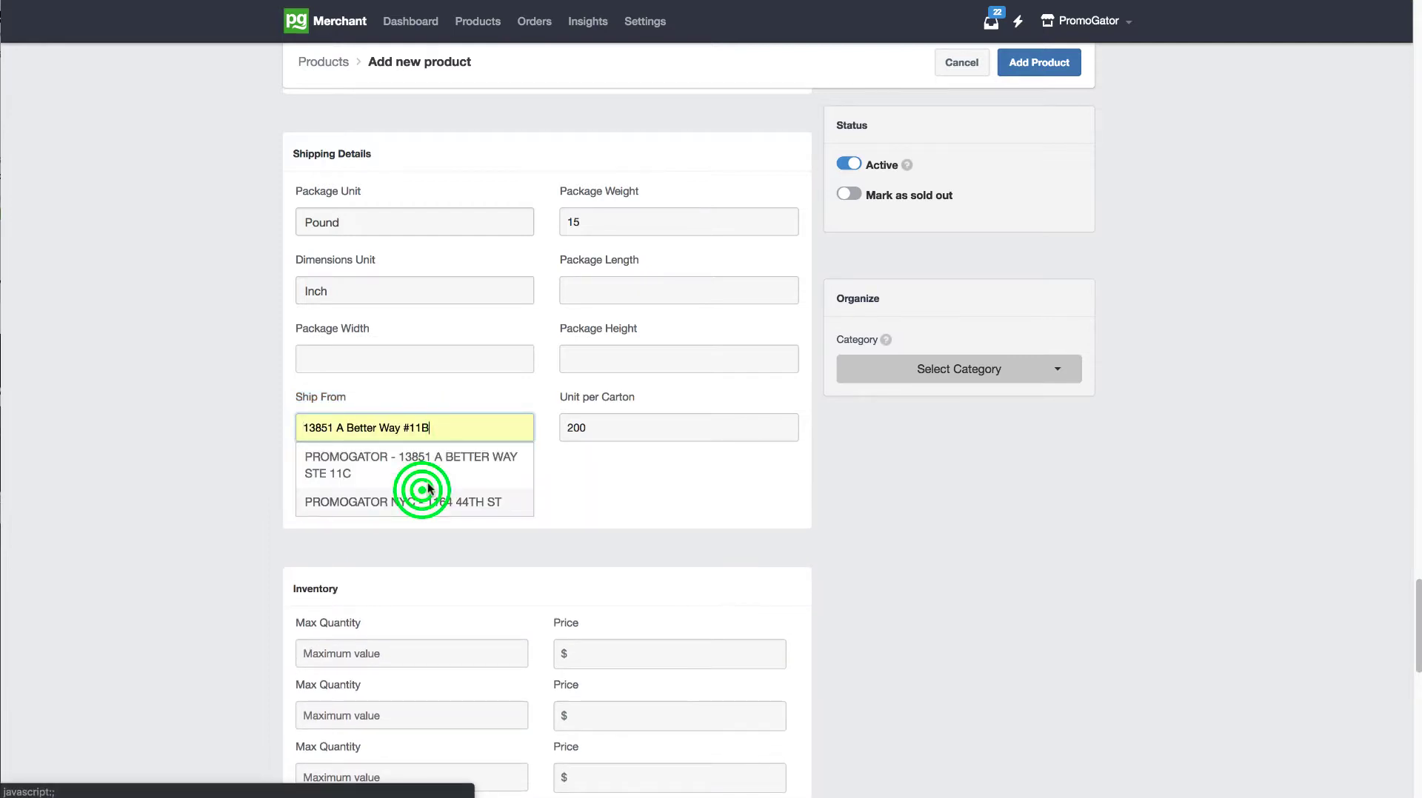
click(447, 446)
click(482, 396)
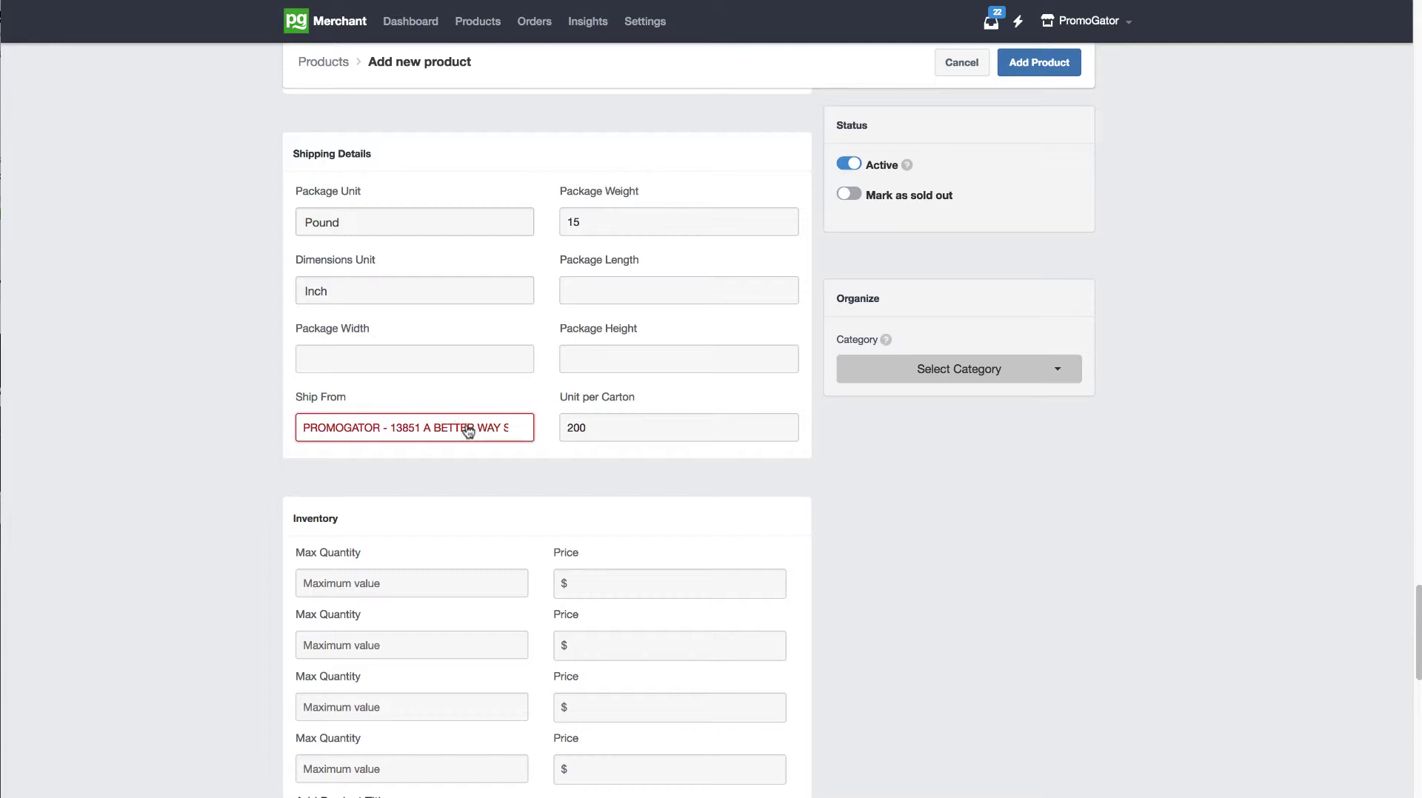
click(455, 435)
click(434, 455)
click(447, 428)
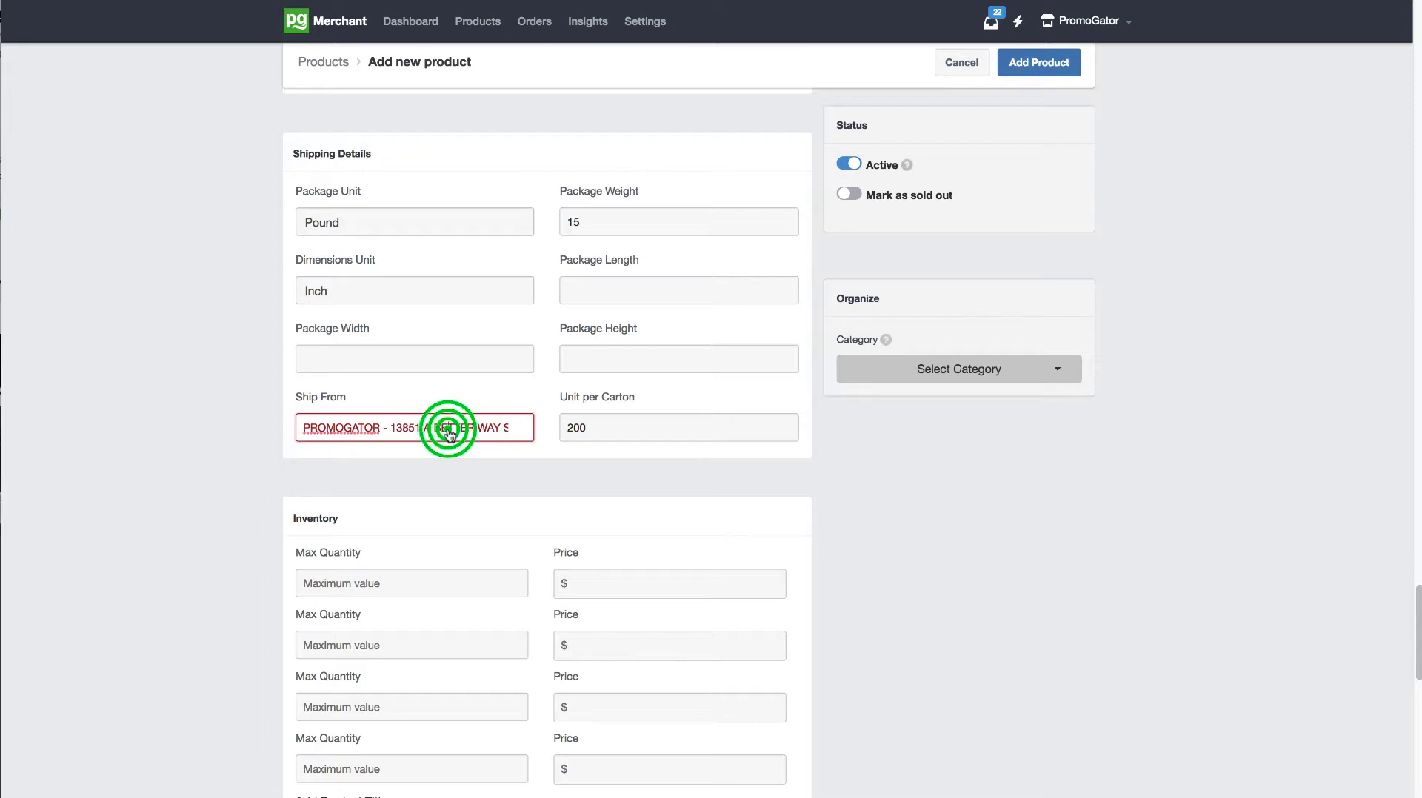
click(445, 457)
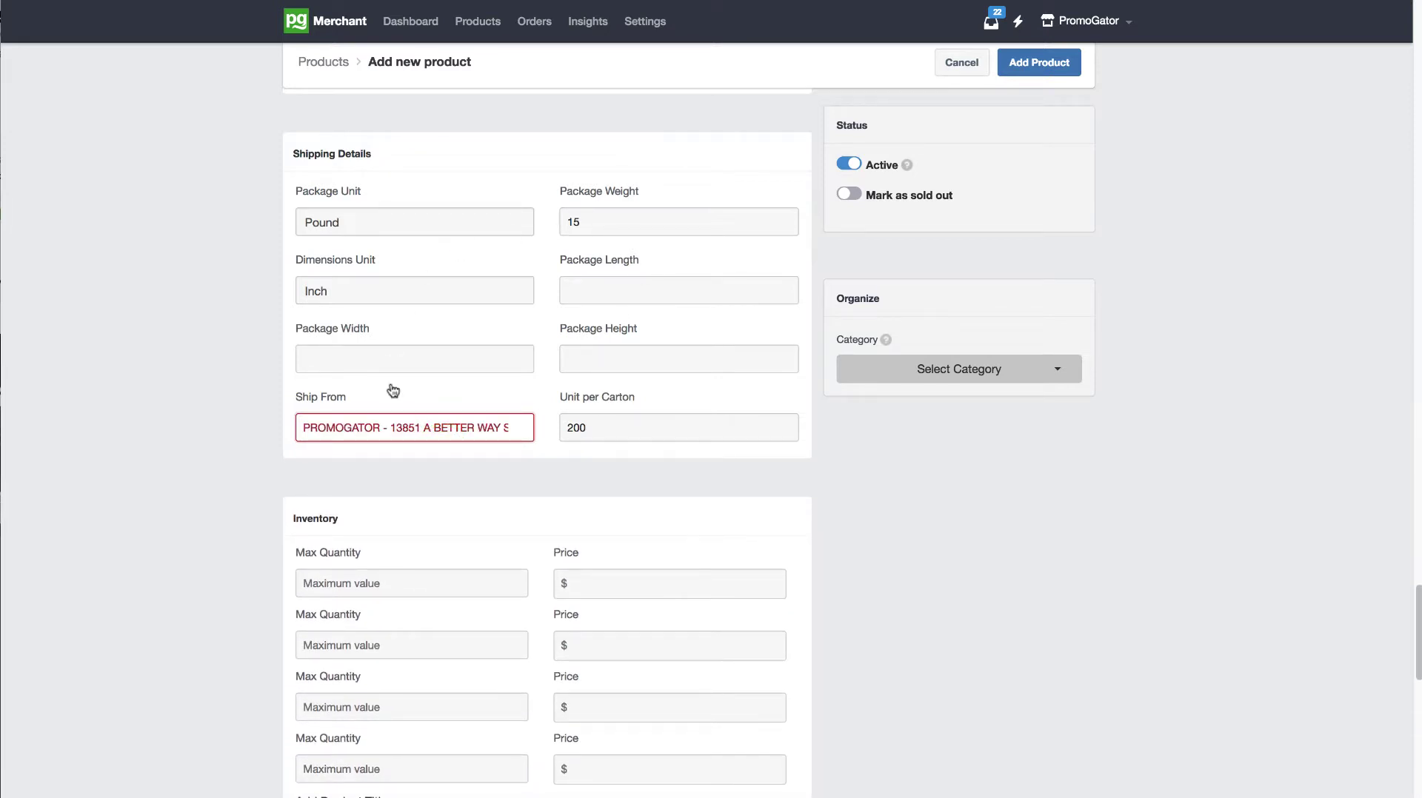
click(503, 427)
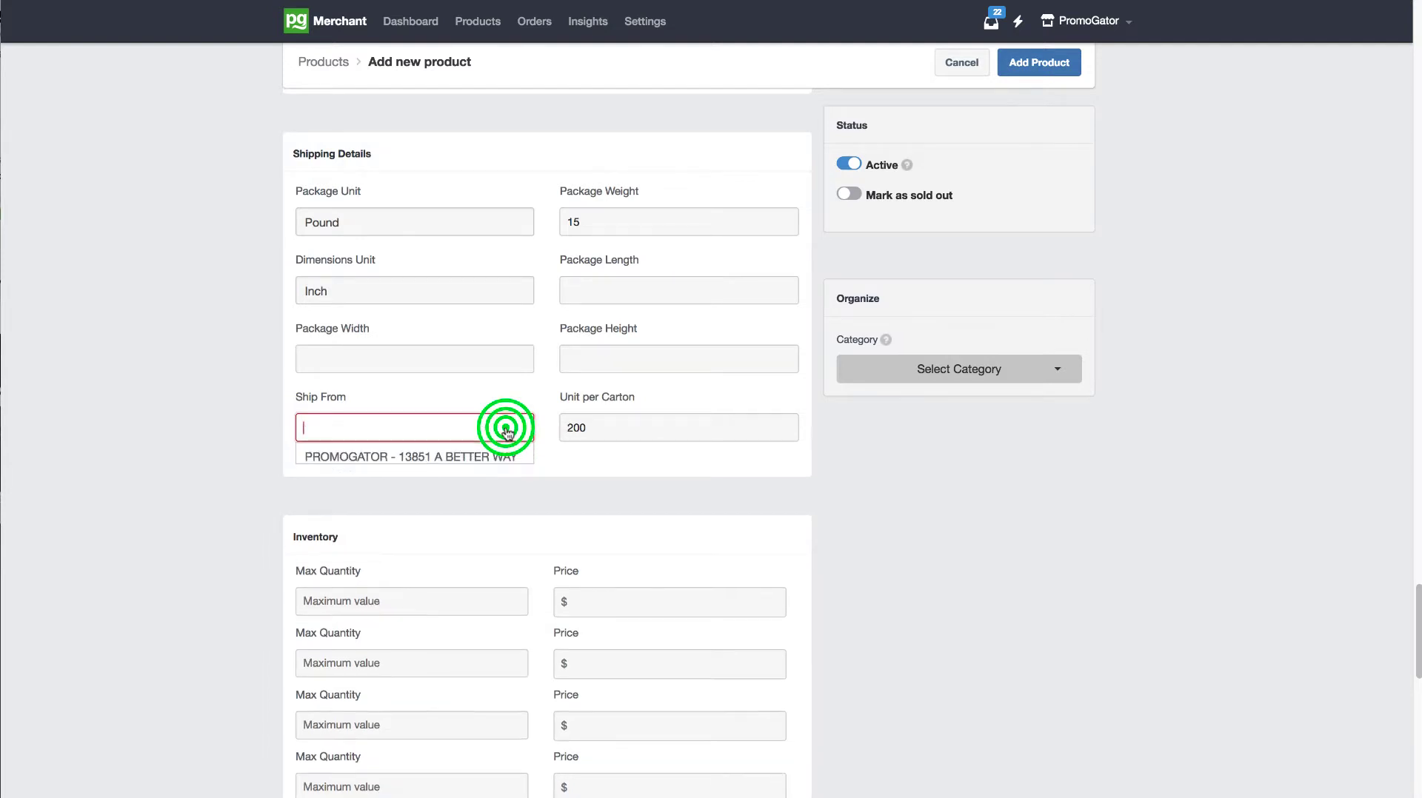
click(465, 454)
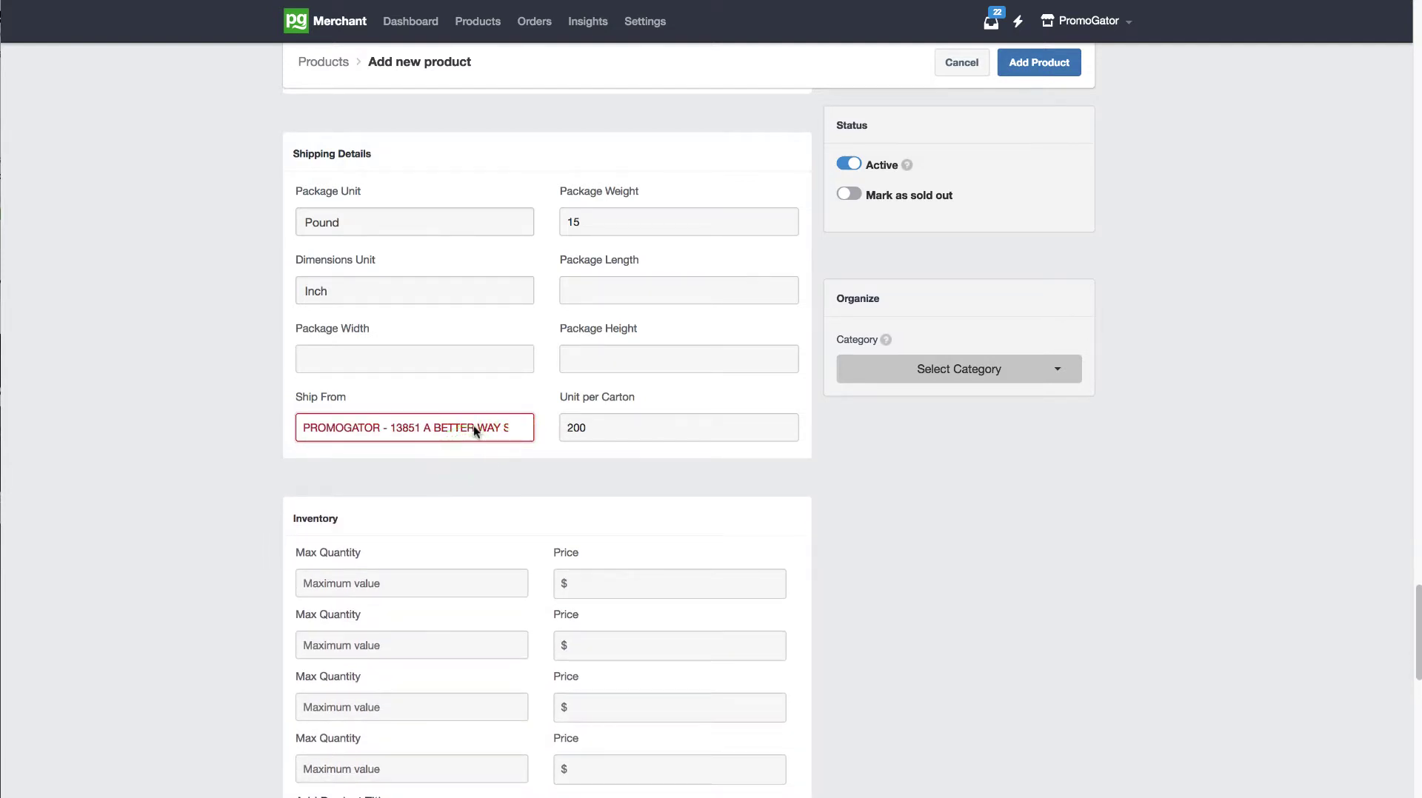
click(1031, 492)
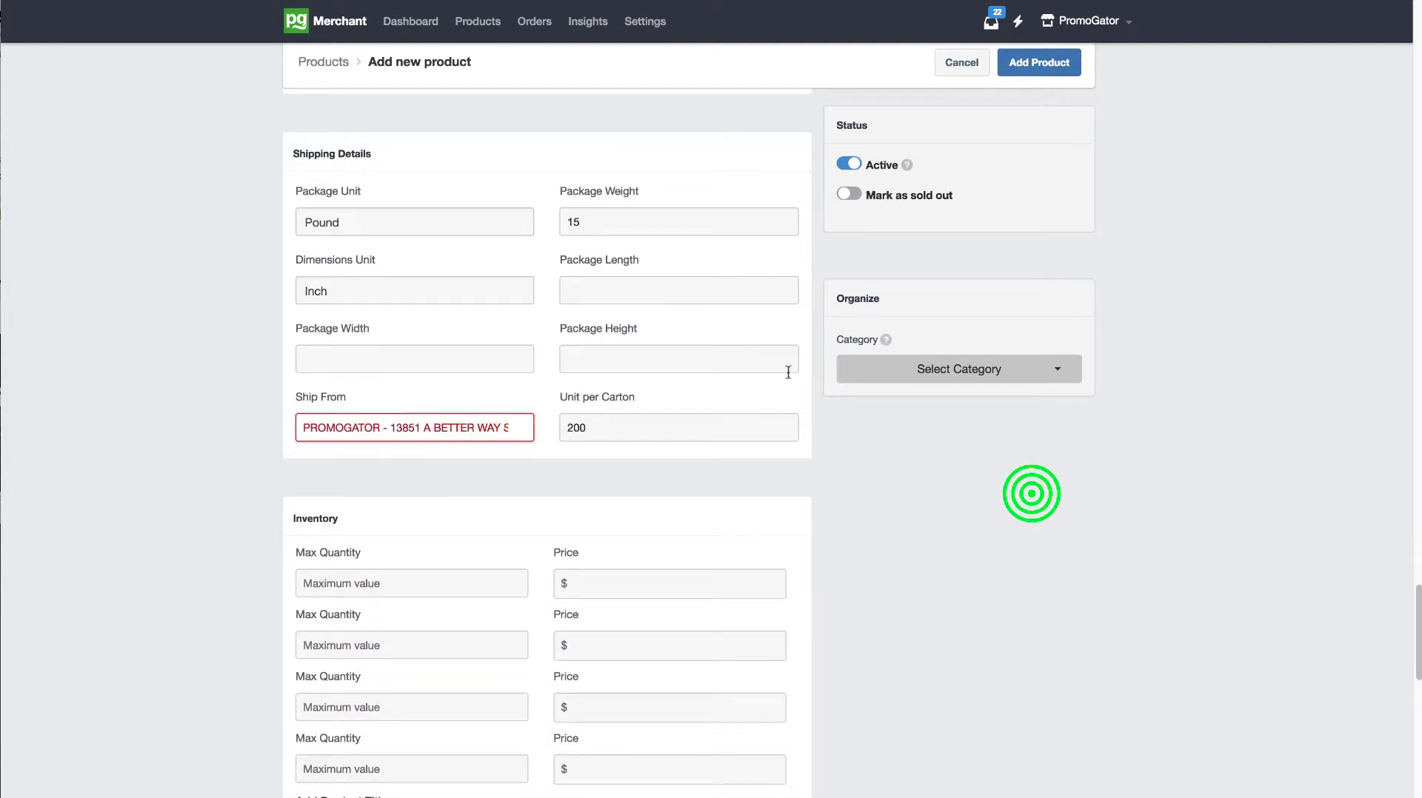
Step: Set the package length to 20, the width to 19 and the height to 19 in the shipping details
click(734, 296)
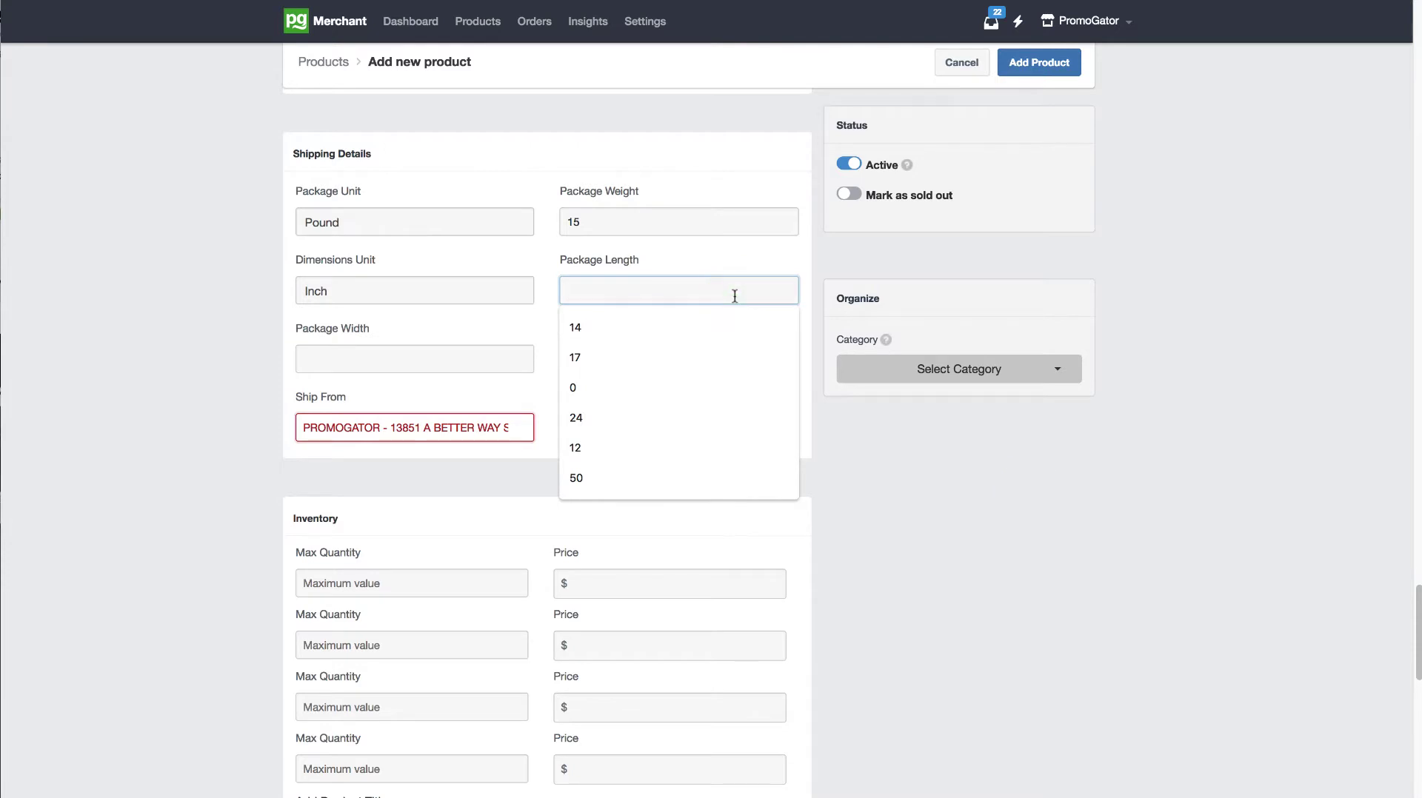
text(20)
key(Tab)
key(Tab)
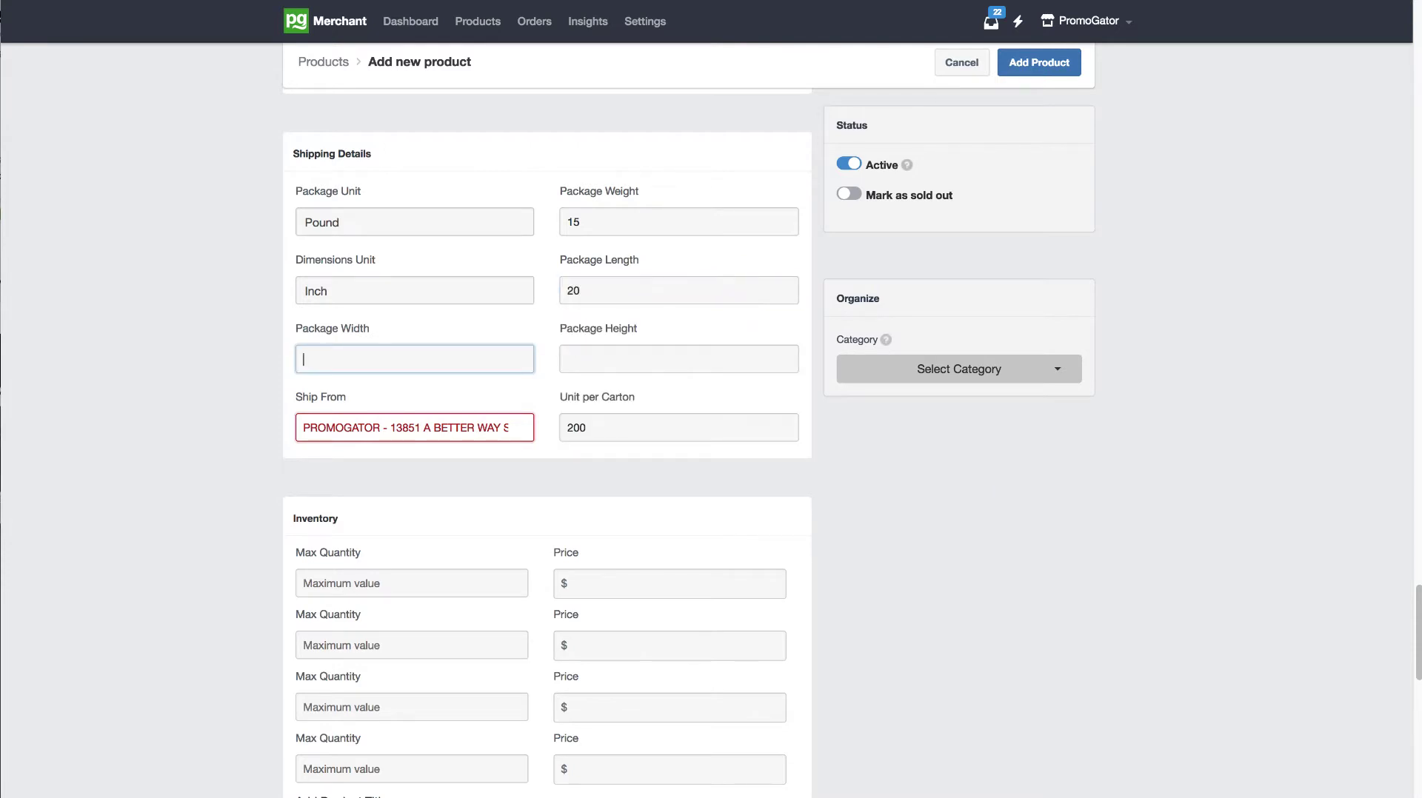
click(494, 361)
text(19)
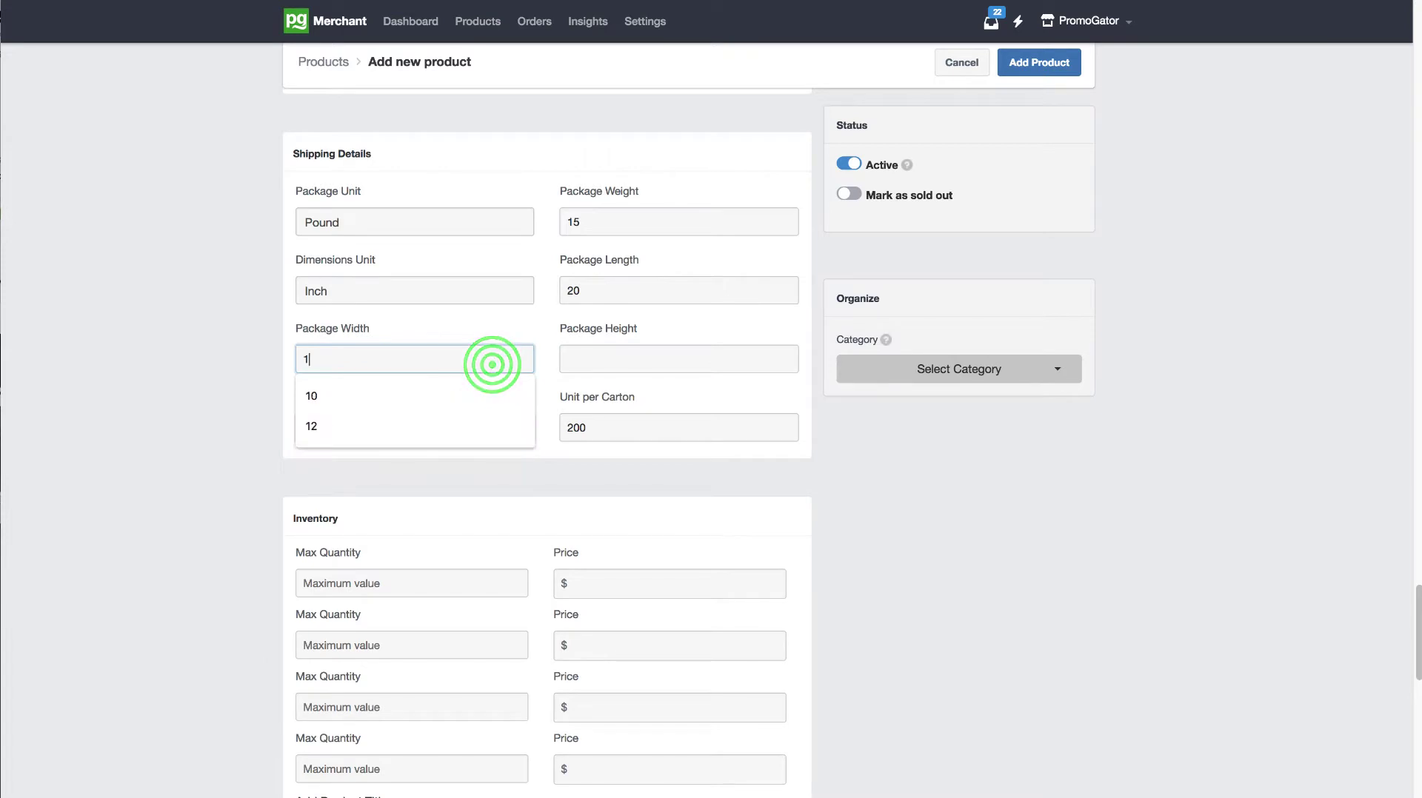
key(Tab)
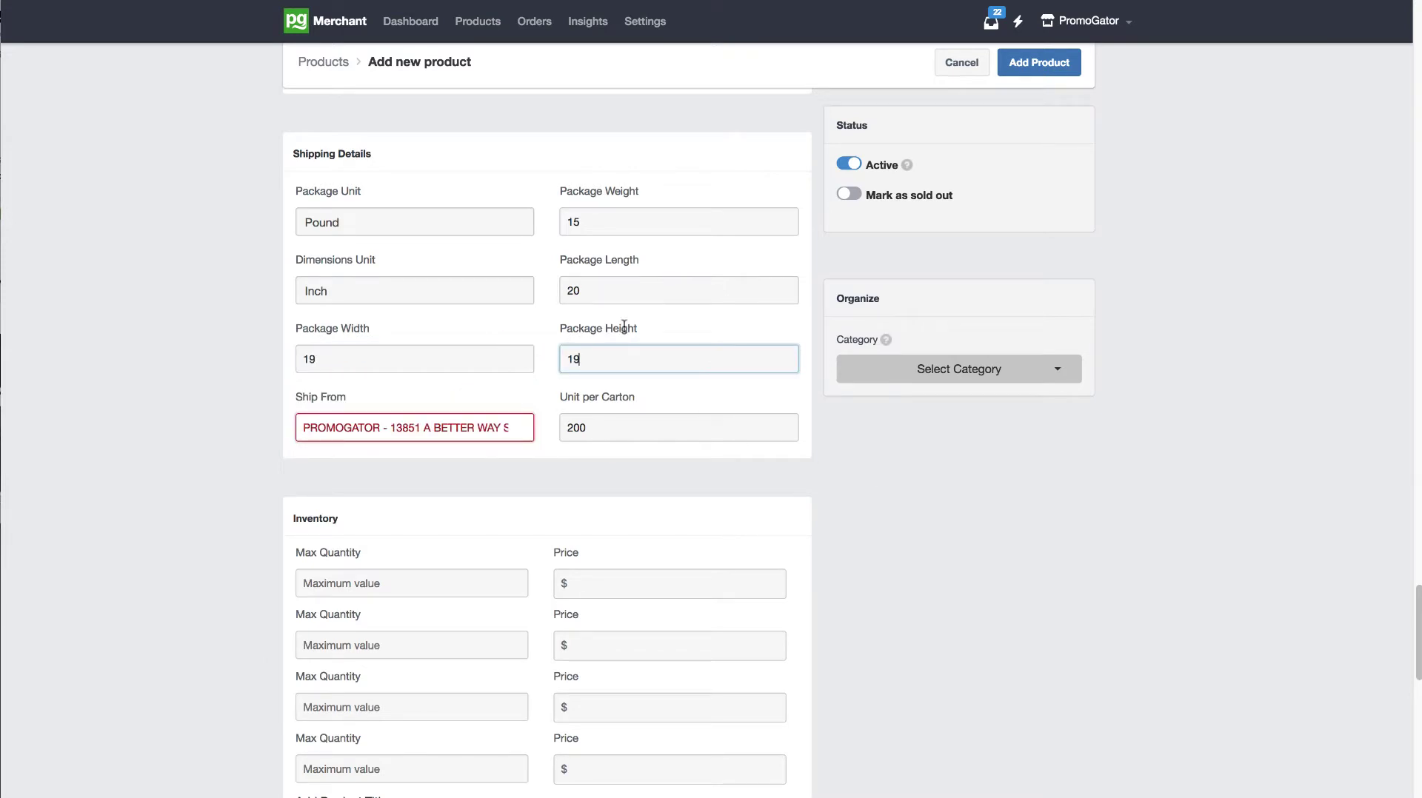
click(607, 281)
click(415, 364)
drag(601, 364, 562, 400)
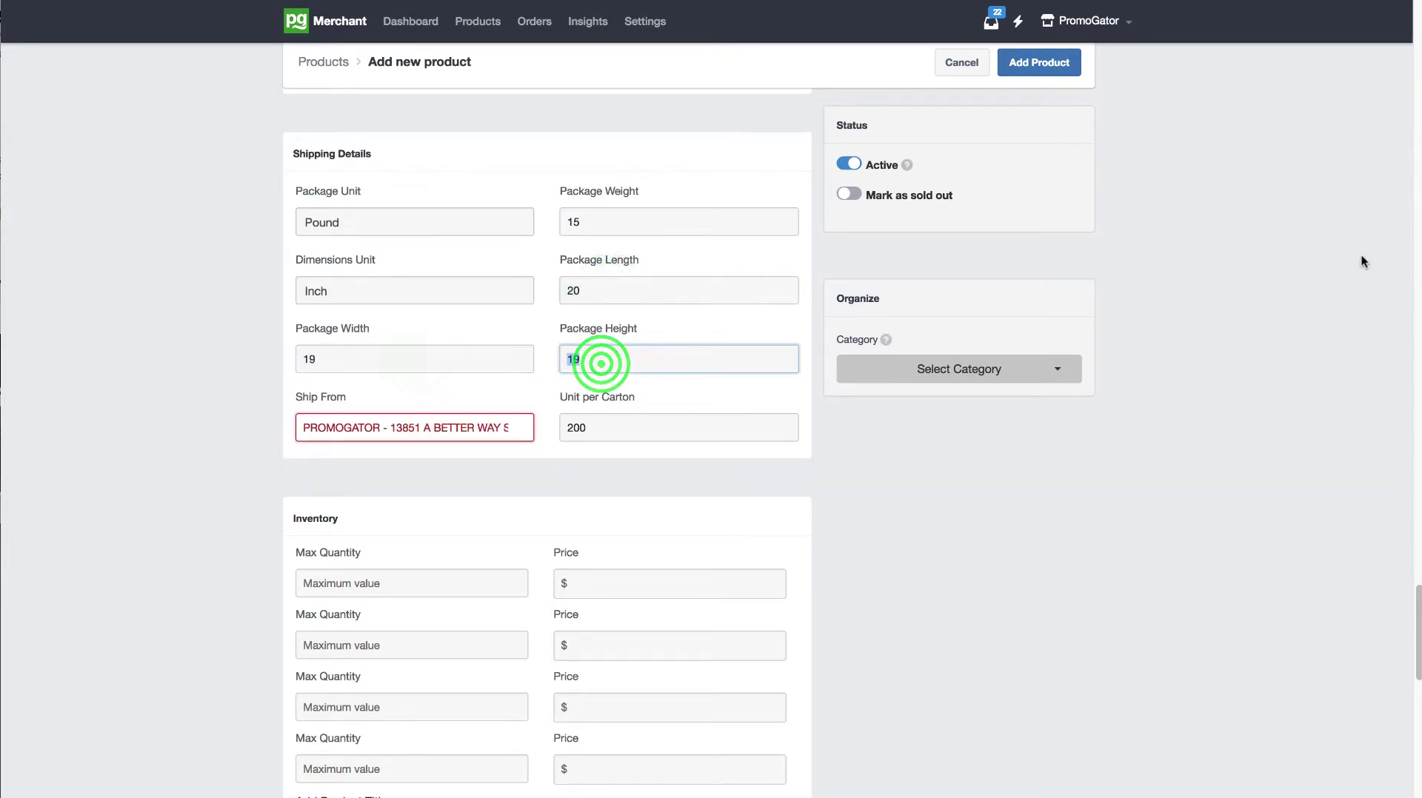
Step: Enter the four inventory maximum quantities as 100, 500, 1000 and 2500
mouse_move(1414, 607)
mouse_down()
mouse_move(1406, 734)
mouse_move(1406, 626)
mouse_up()
click(473, 416)
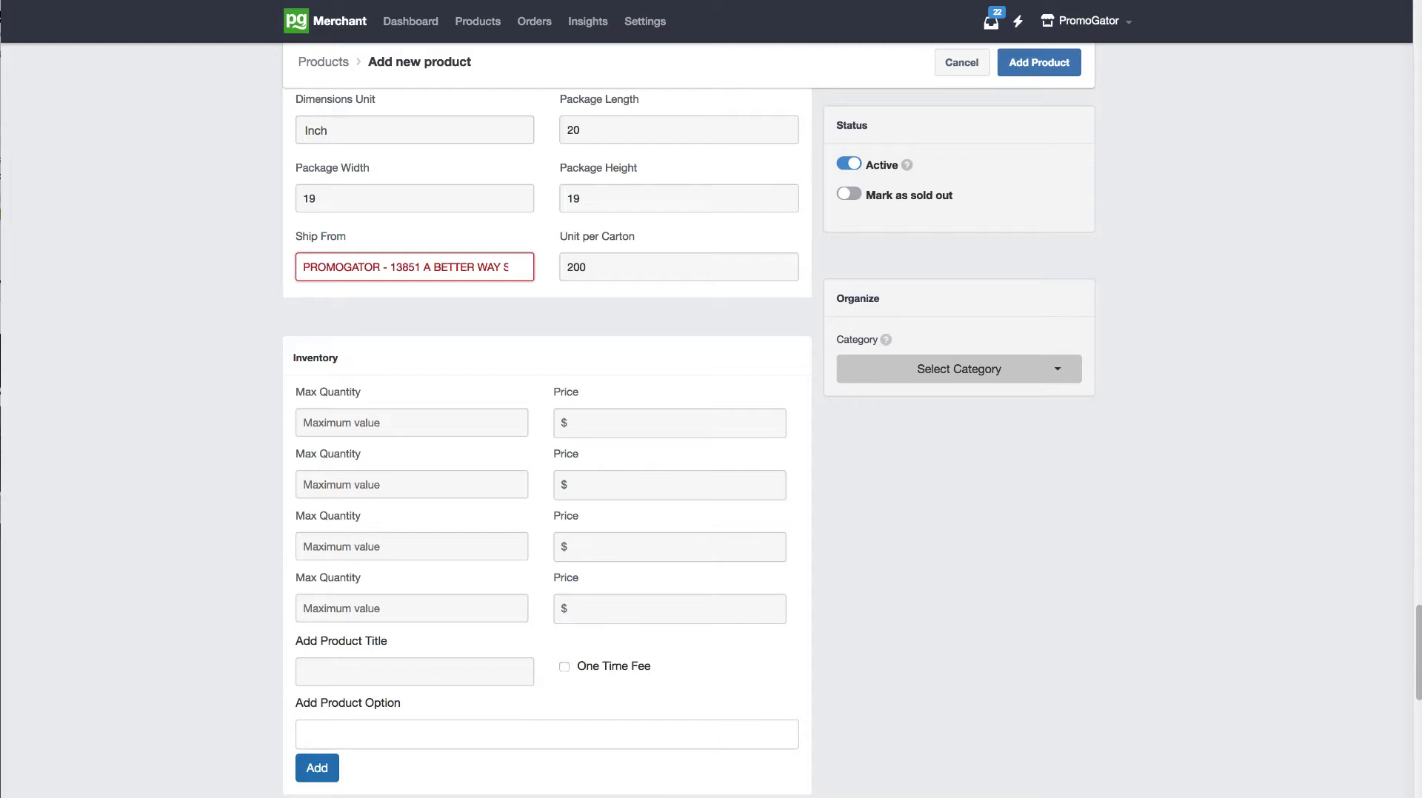
click(430, 421)
text(100)
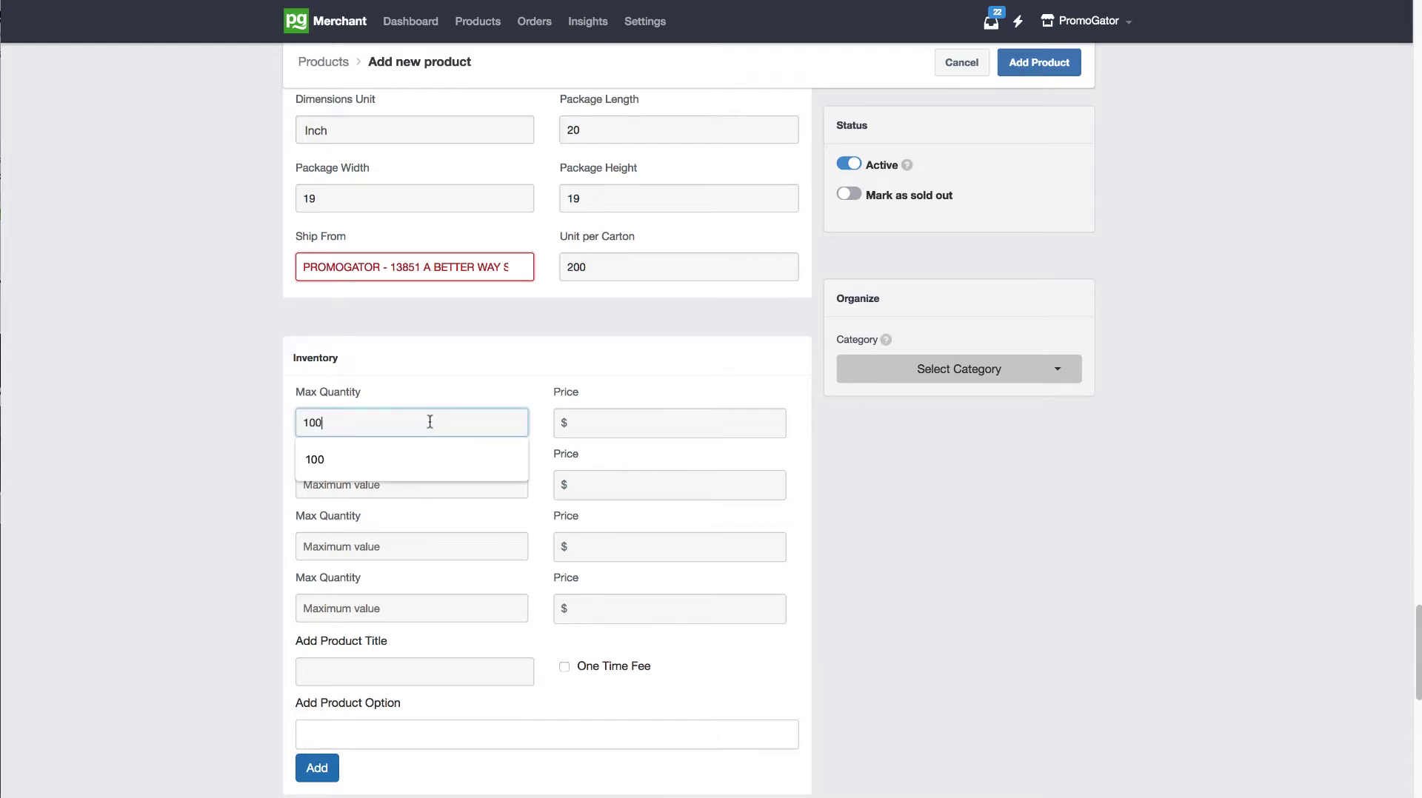
click(407, 488)
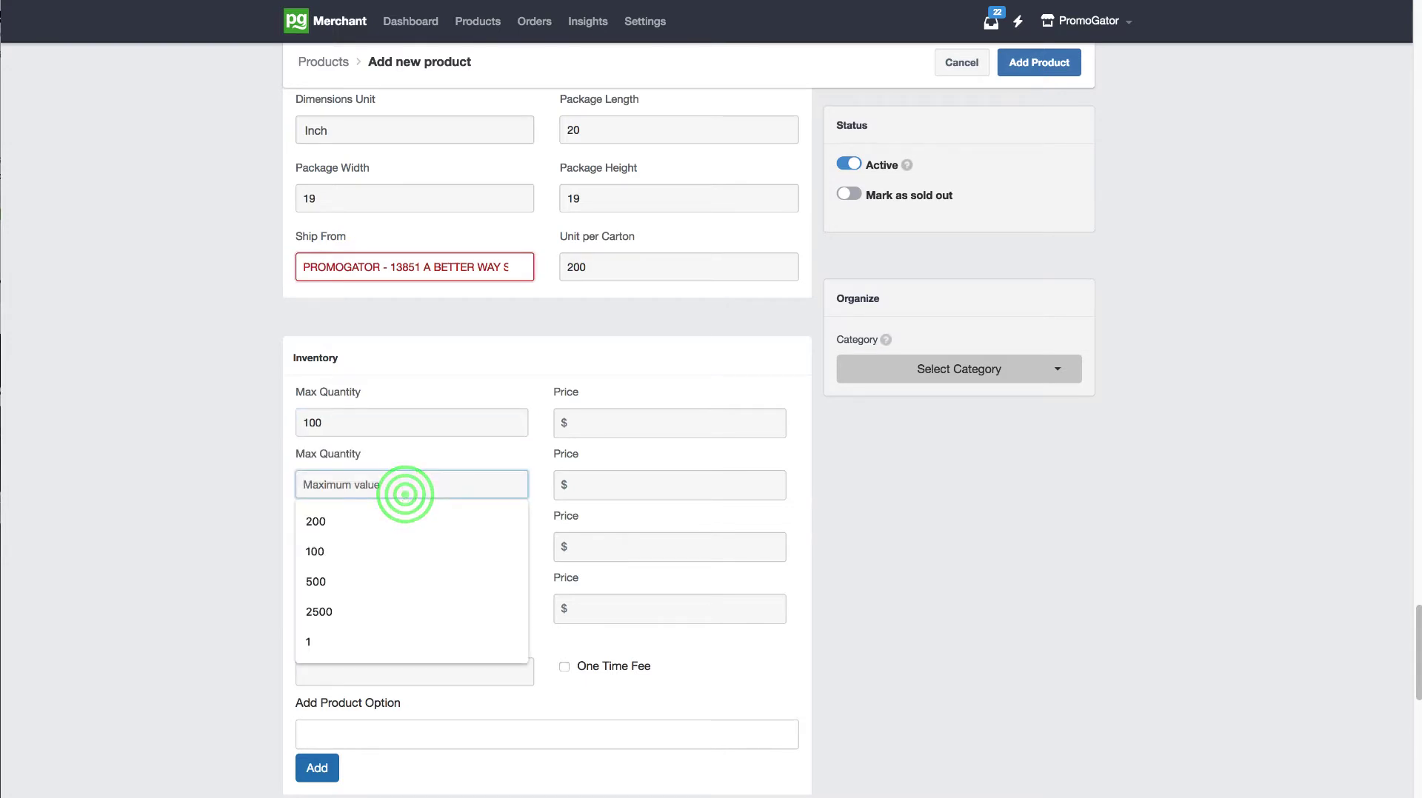
text(500)
key(Tab)
key(Tab)
text(10)
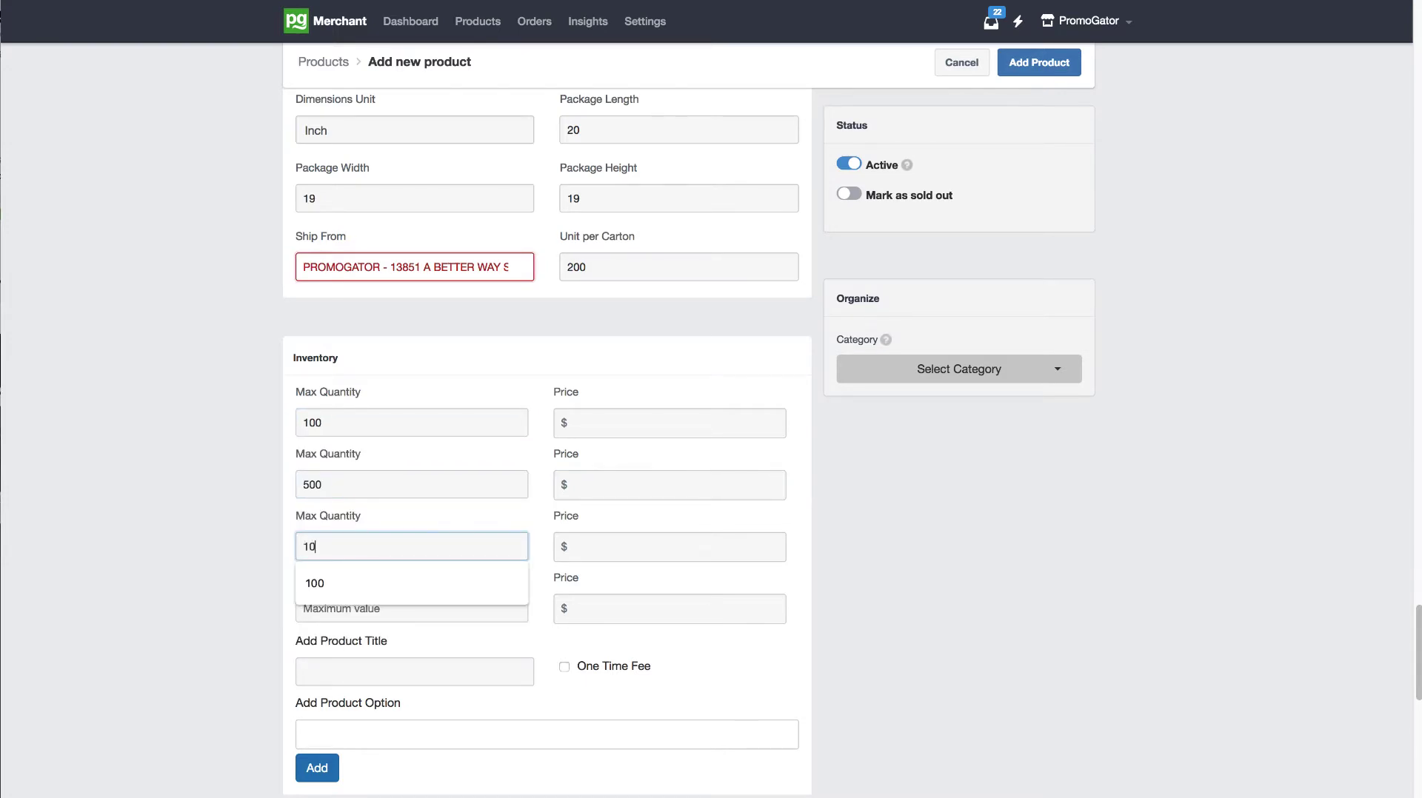
text(00)
key(Tab)
key(Tab)
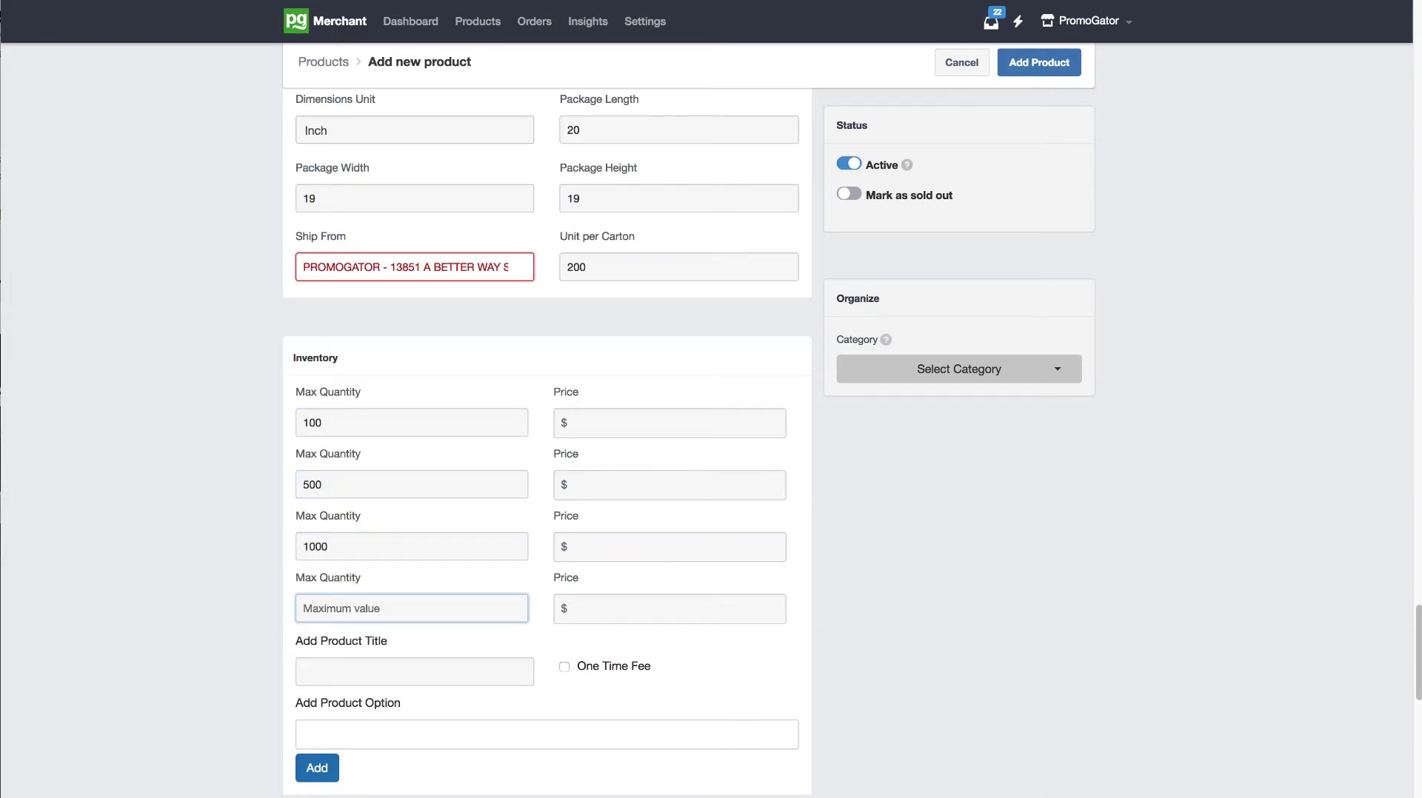
text(2500)
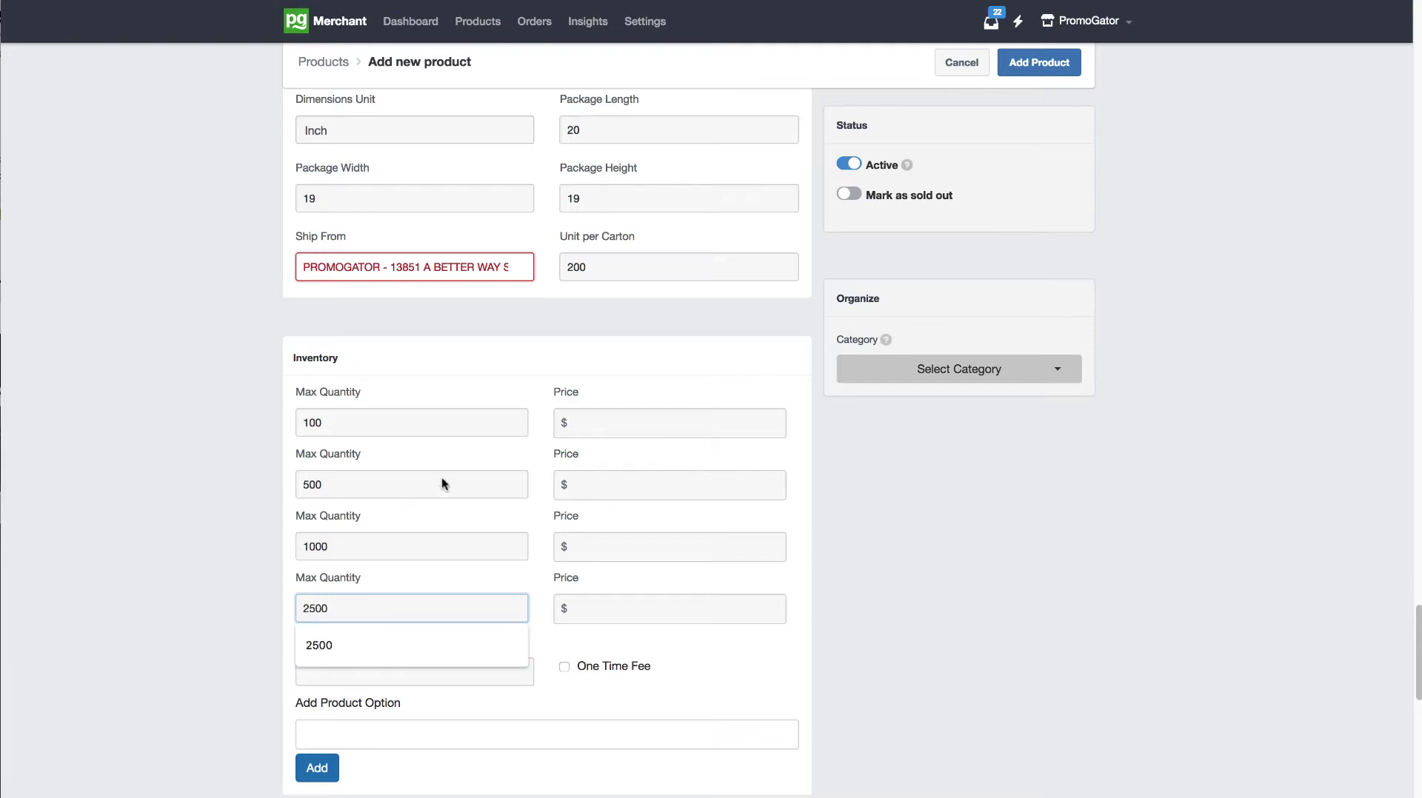
Step: Price the four quantity tiers at 1.99, 1.79, 1.59 and .99 respectively
click(603, 423)
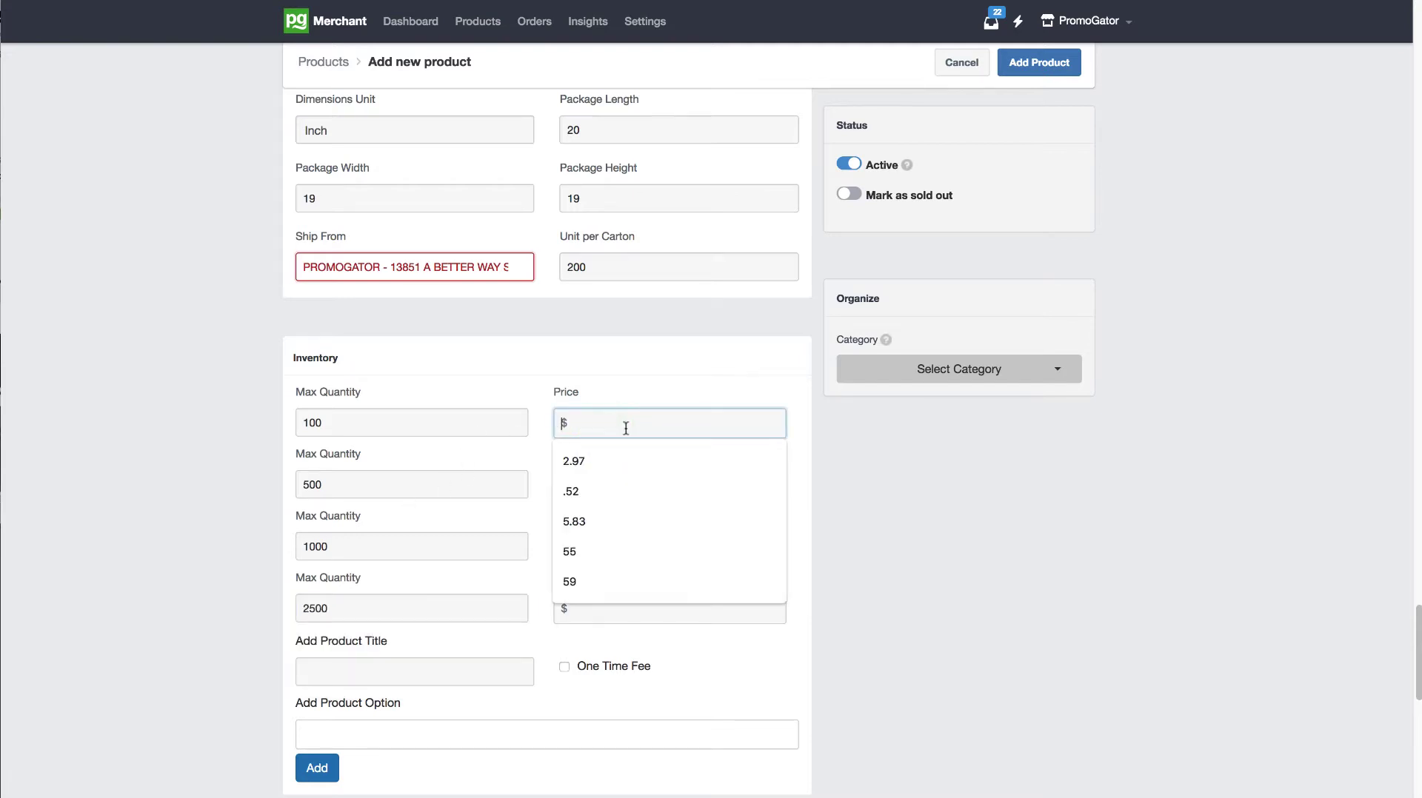
text(1.99)
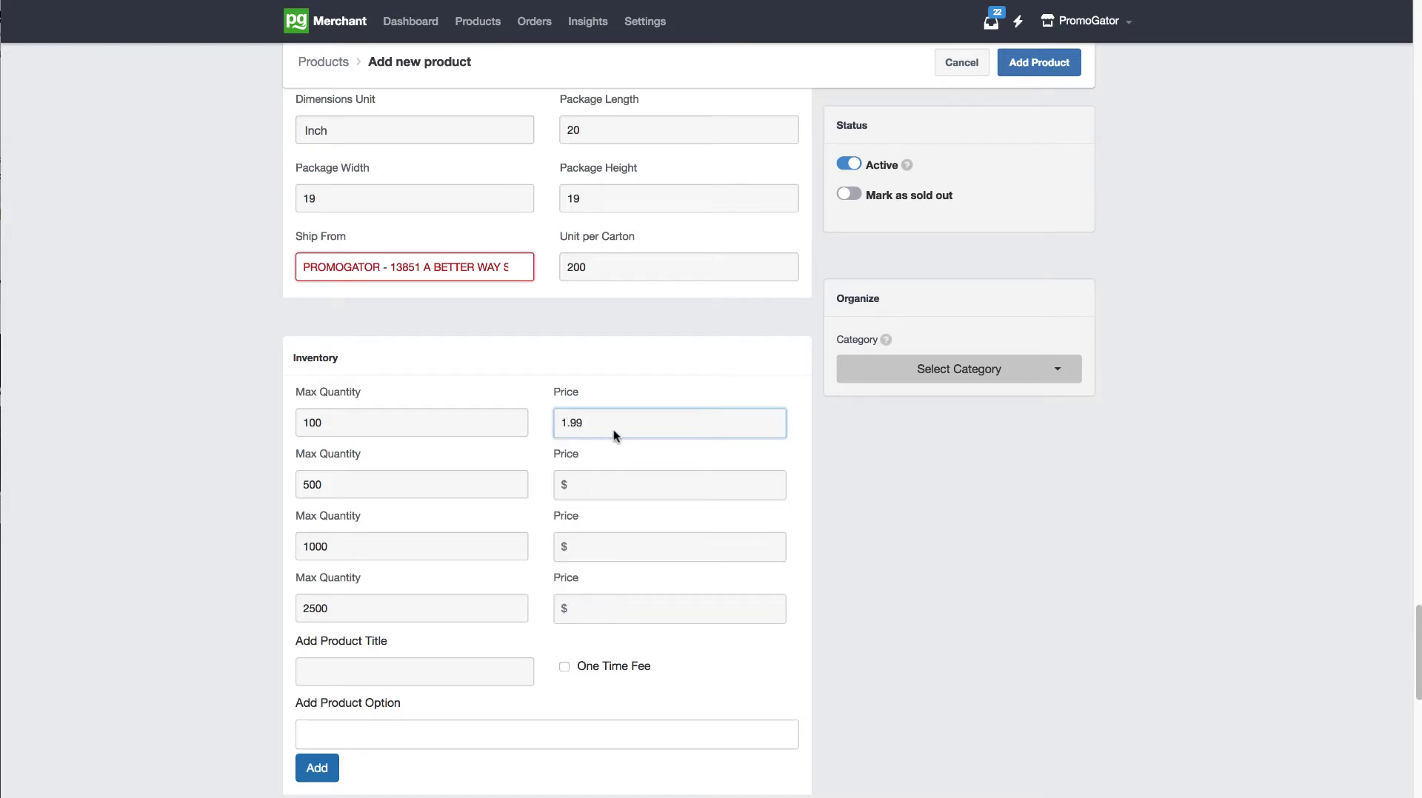
click(606, 427)
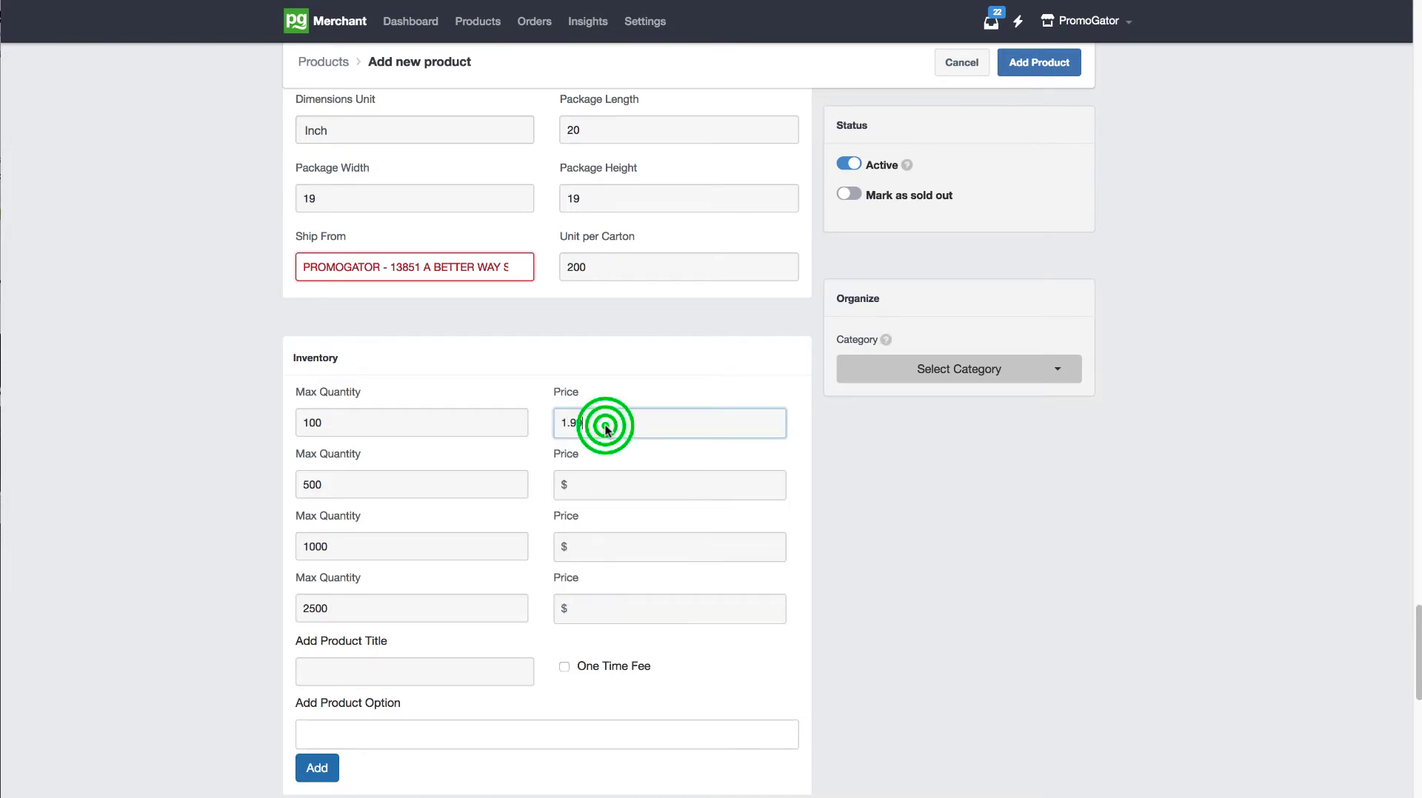
click(597, 481)
text(1.79)
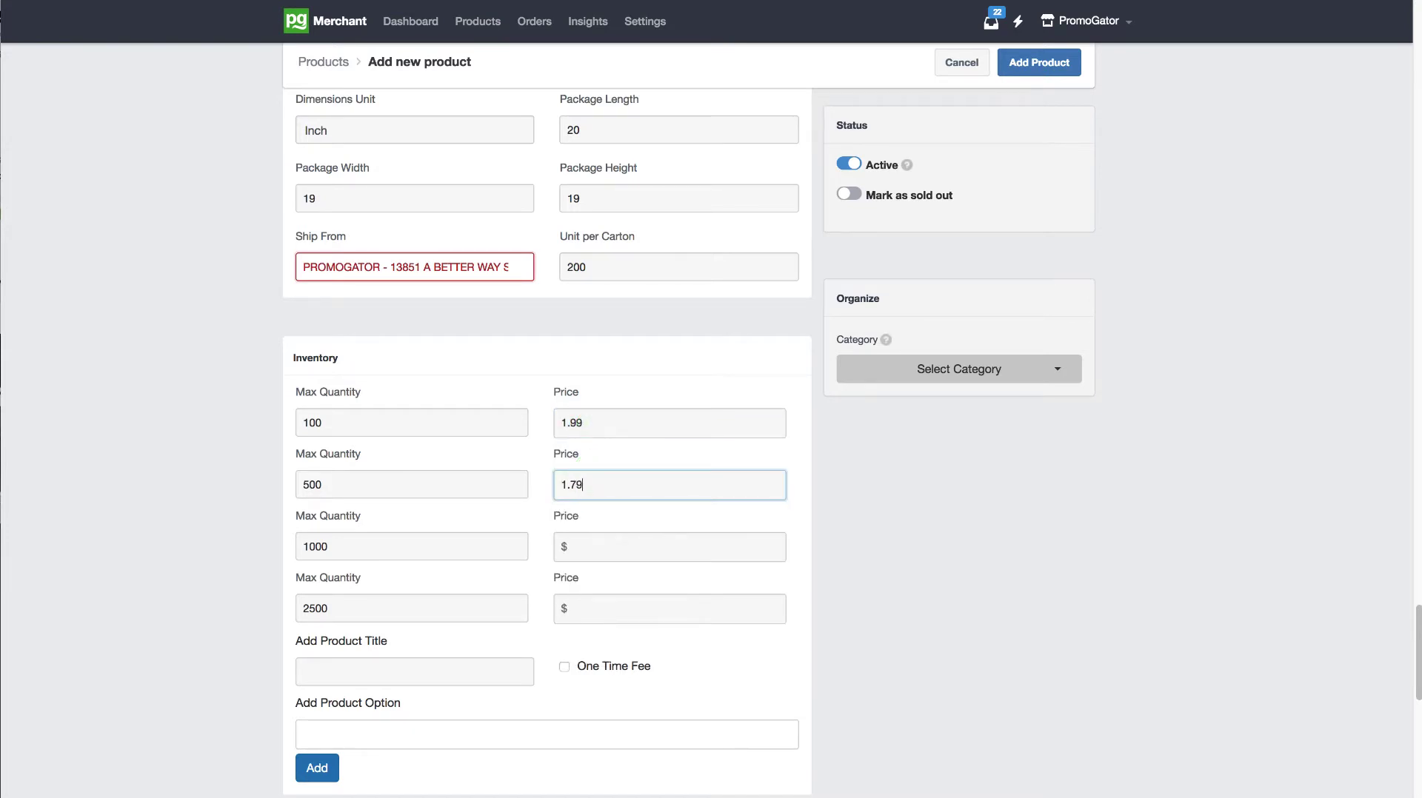
click(601, 538)
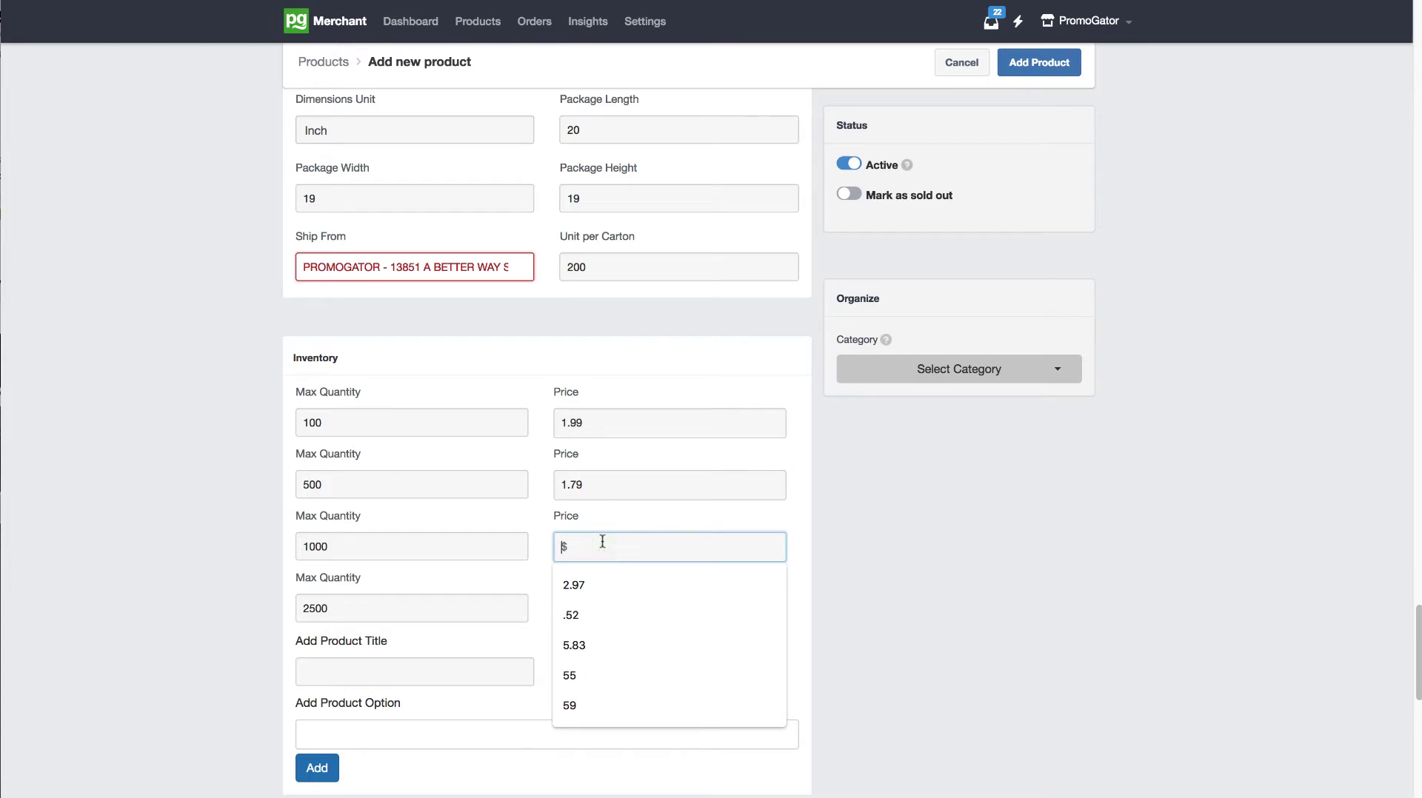
text(1.)
key(Tab)
key(Tab)
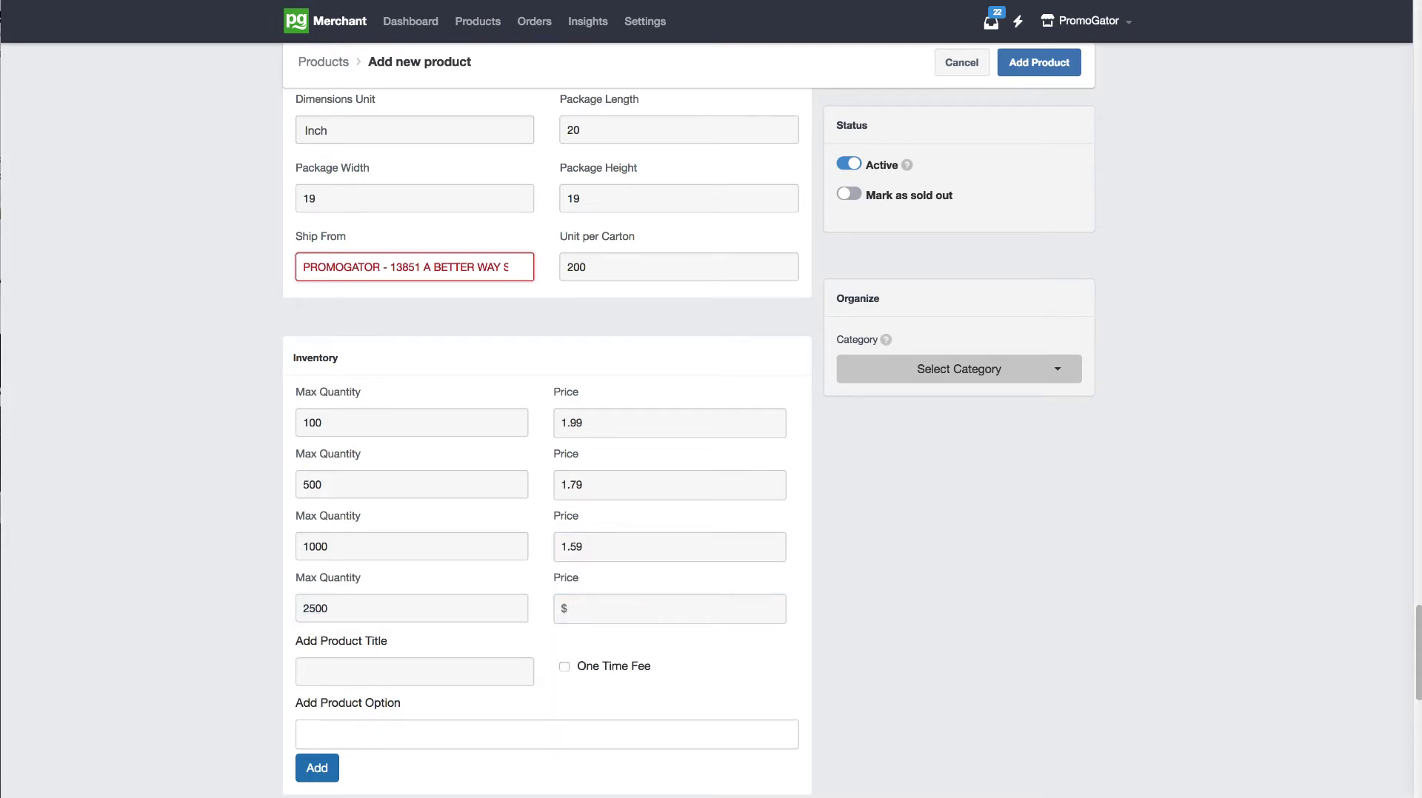
click(594, 607)
text(.99)
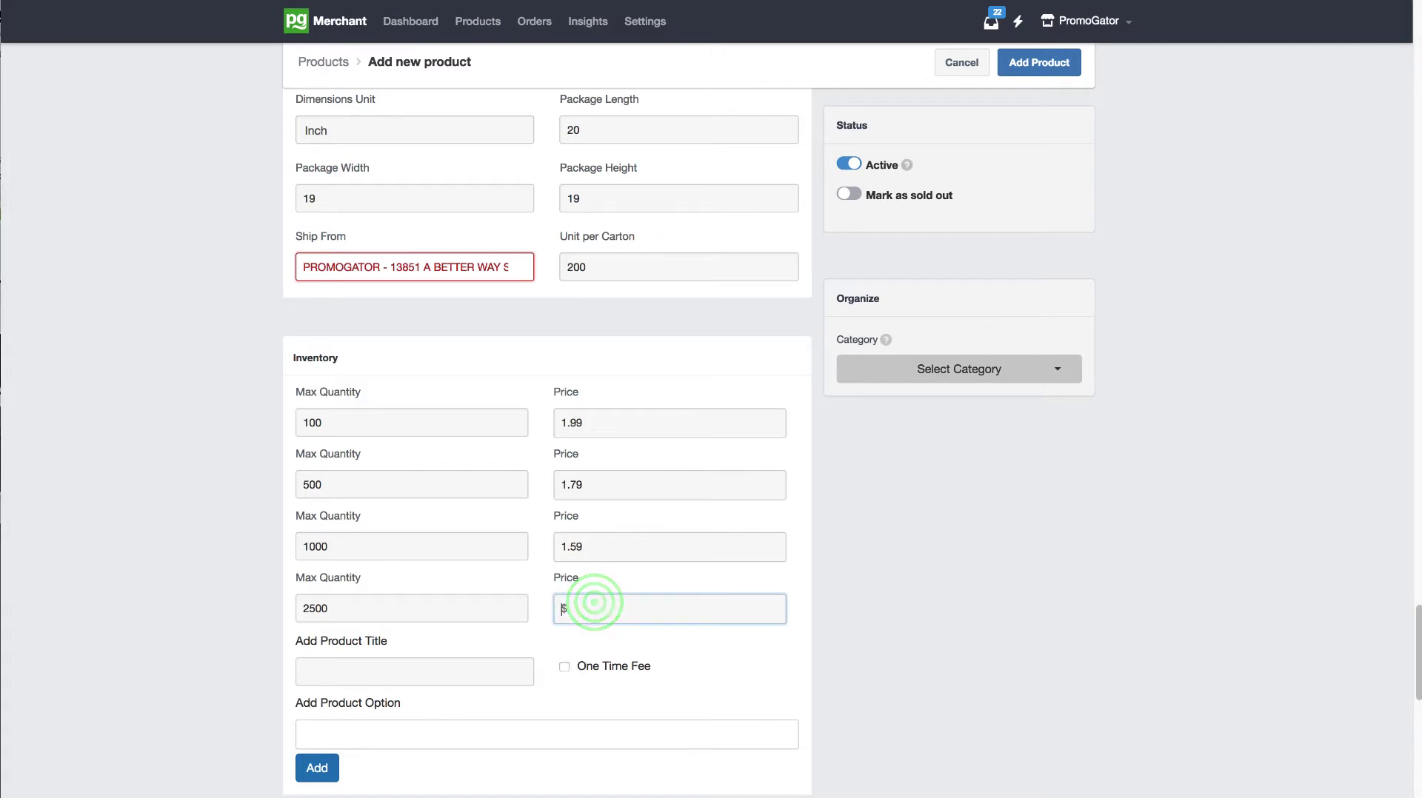
click(934, 572)
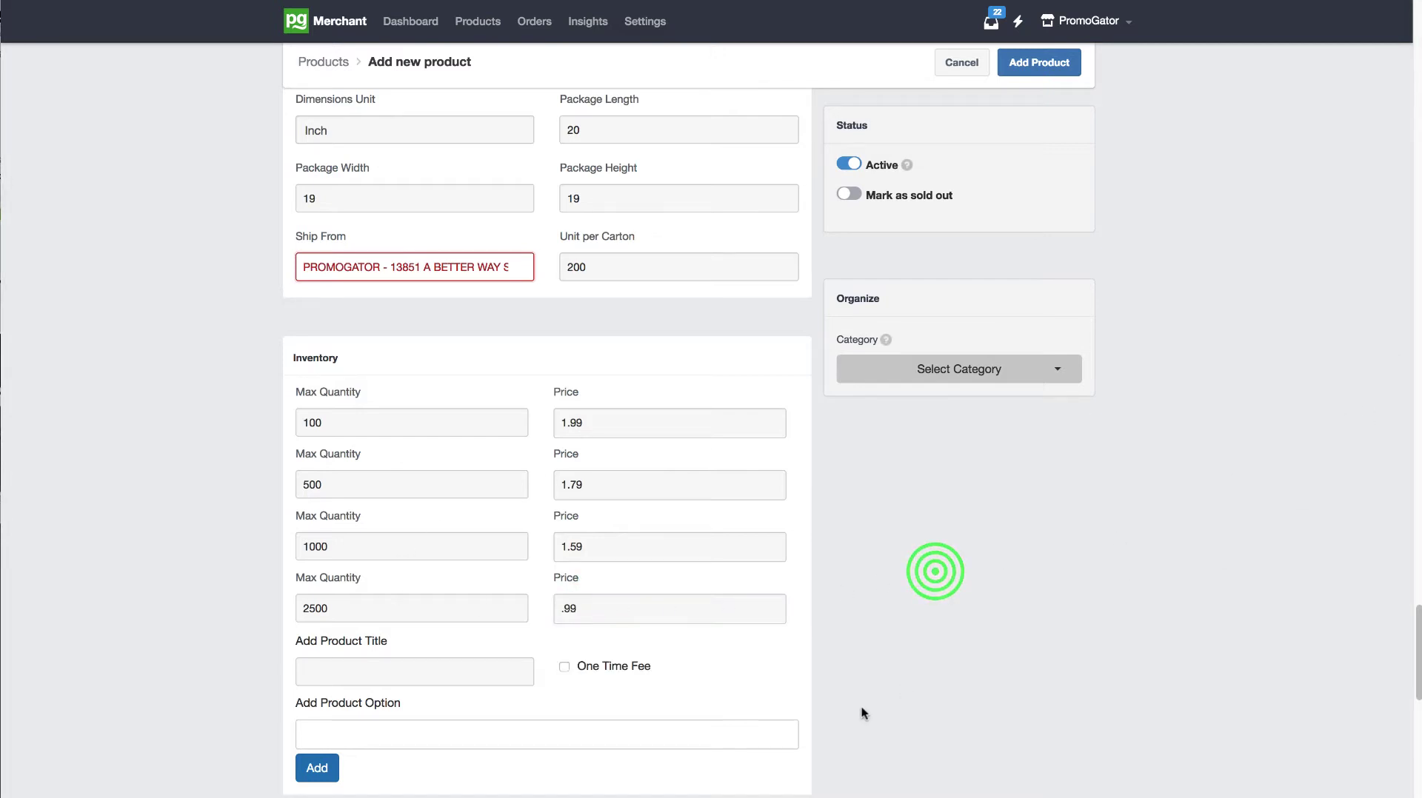
Step: Open the additional product title for entry and check the Second Side Imprint choices on the Econo Gift Bag's storefront page
drag(1416, 611, 1416, 625)
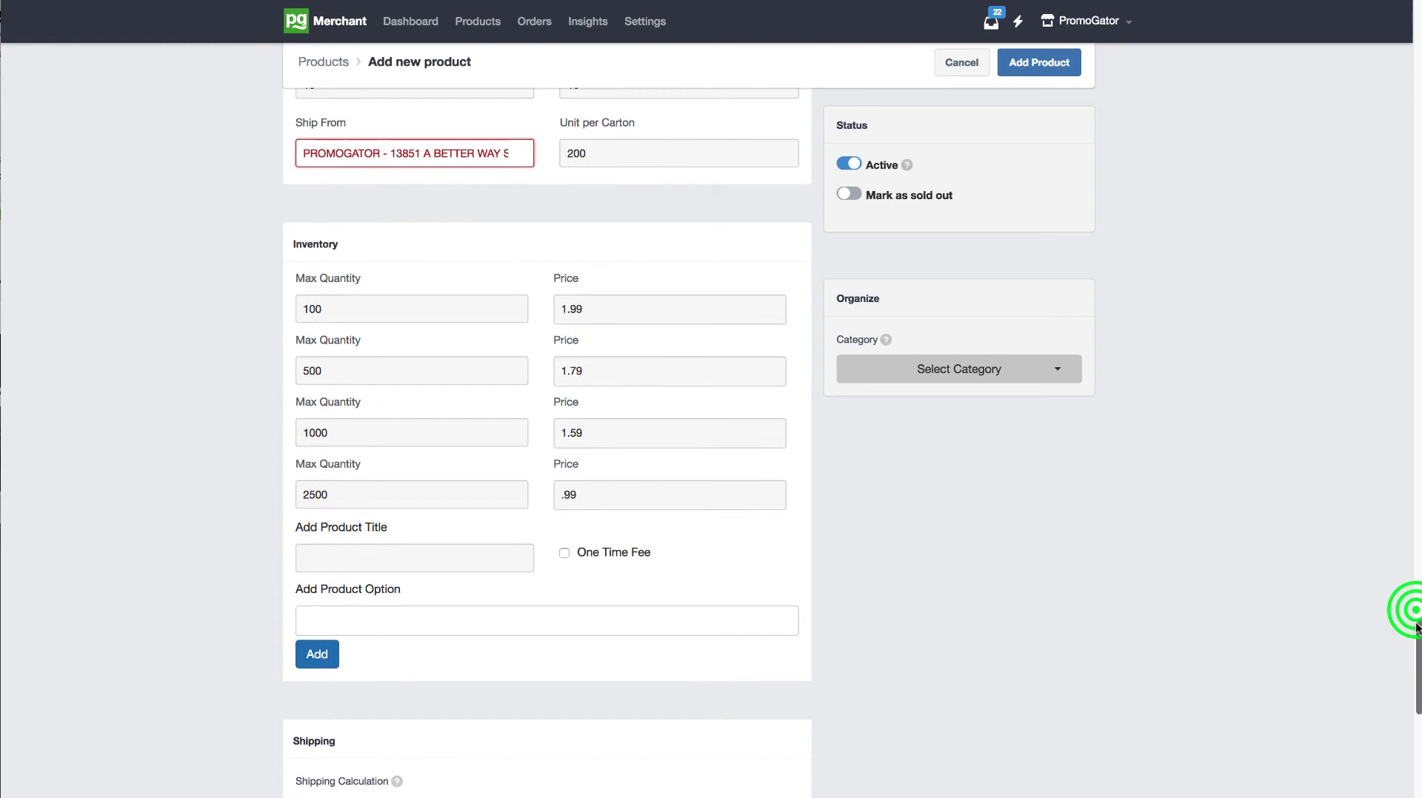
click(442, 561)
drag(392, 528, 296, 527)
click(341, 555)
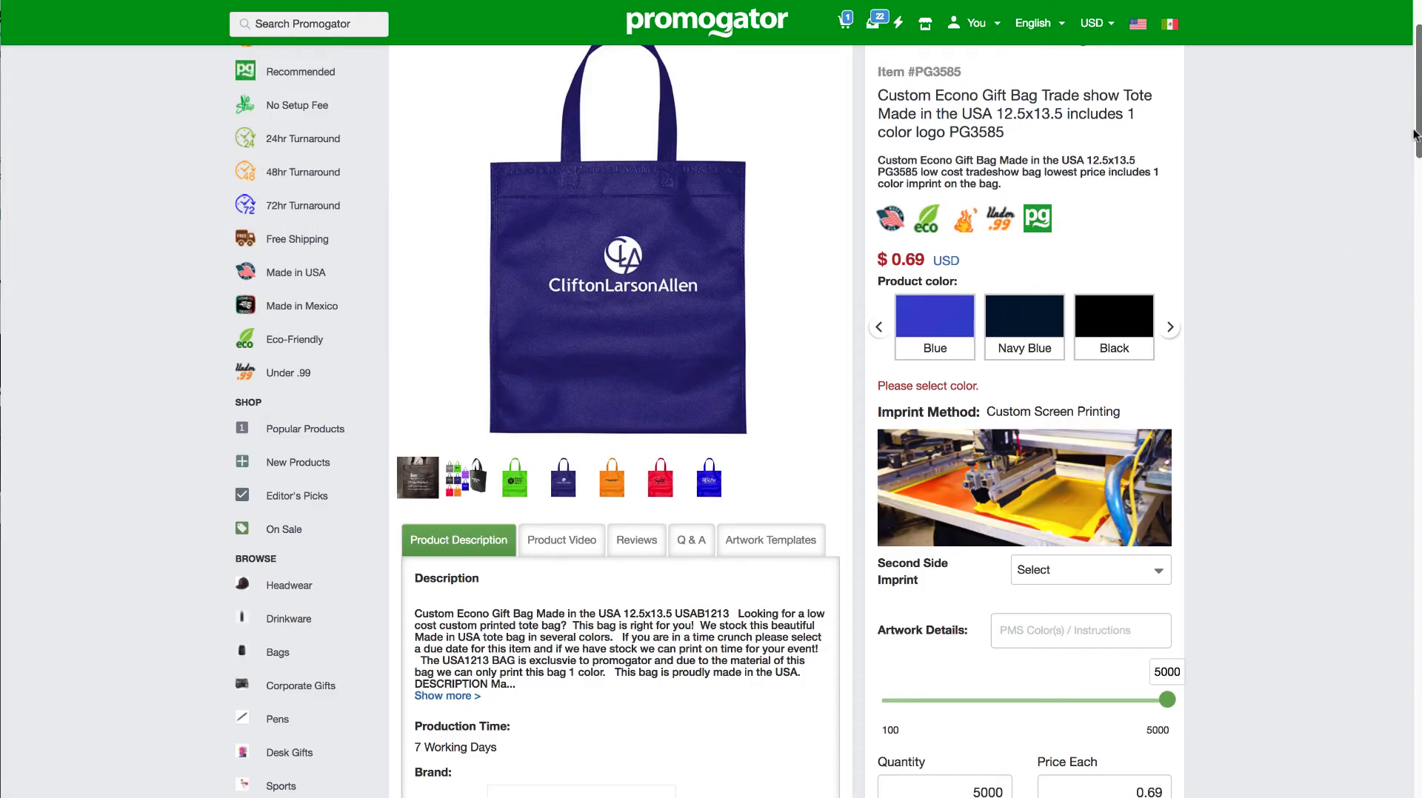
drag(1413, 132, 1414, 182)
click(1048, 276)
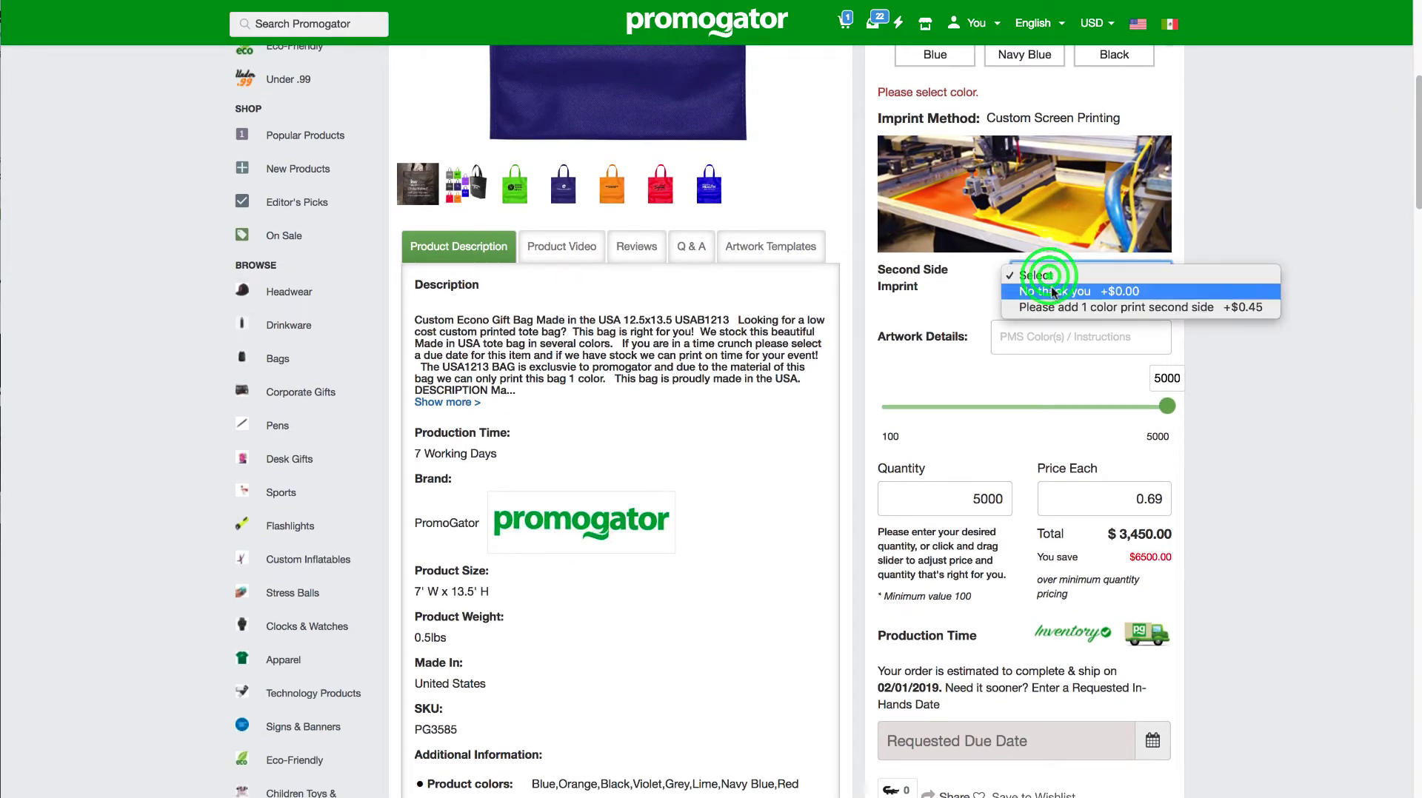
click(957, 277)
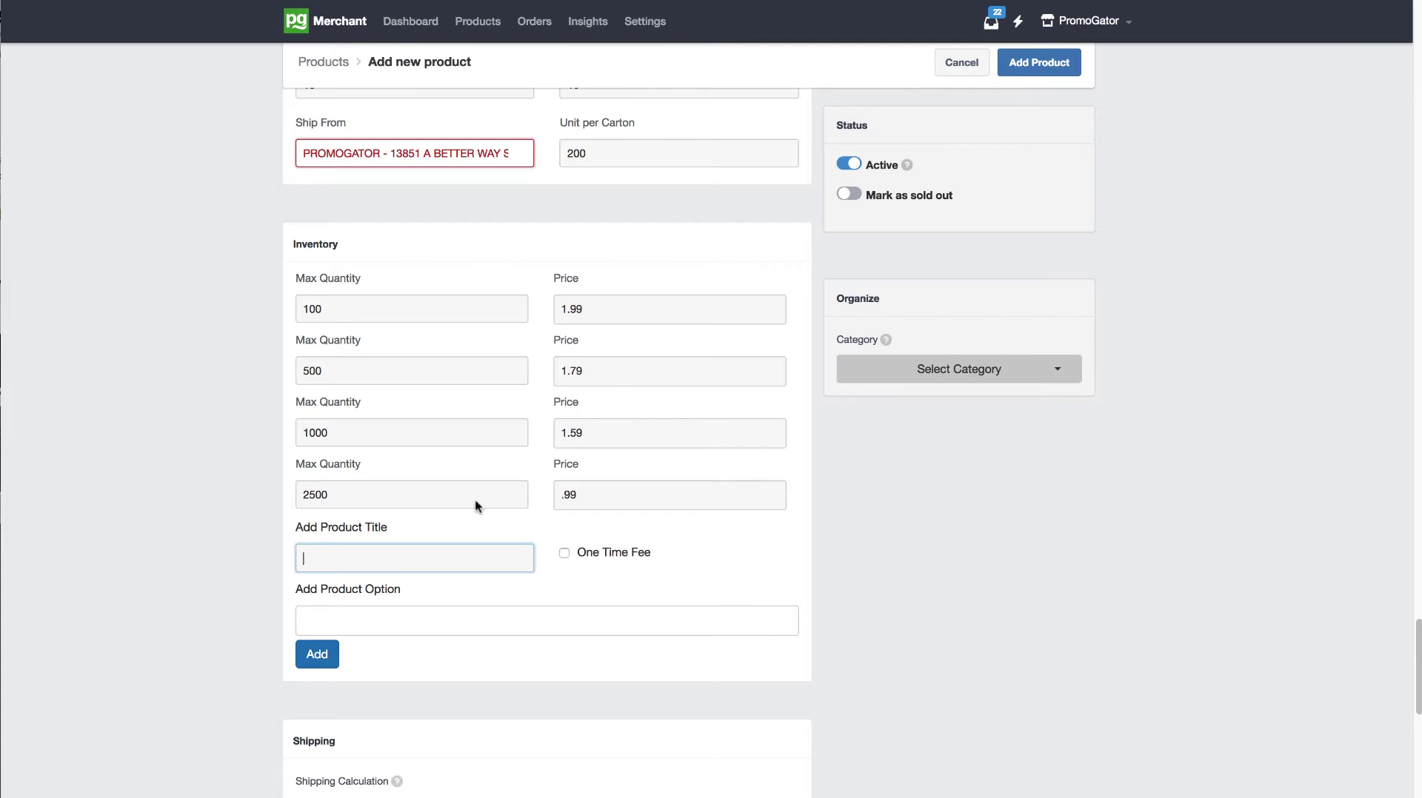
Step: Enter "Additional Imprint Side" as the added product title and add the option "No thank you"
text(Additional Imprint Side)
click(524, 621)
text(No)
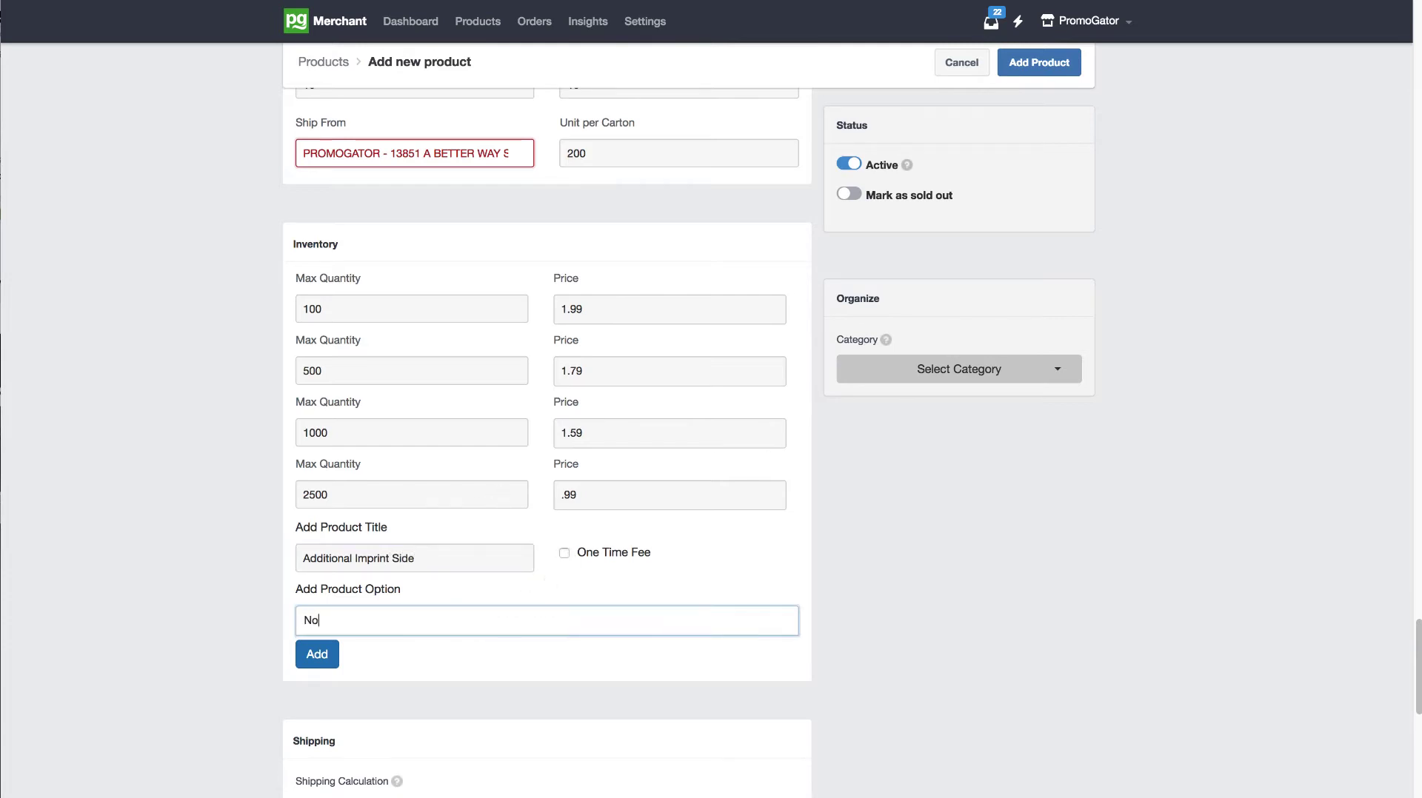
text( thank you)
key(Return)
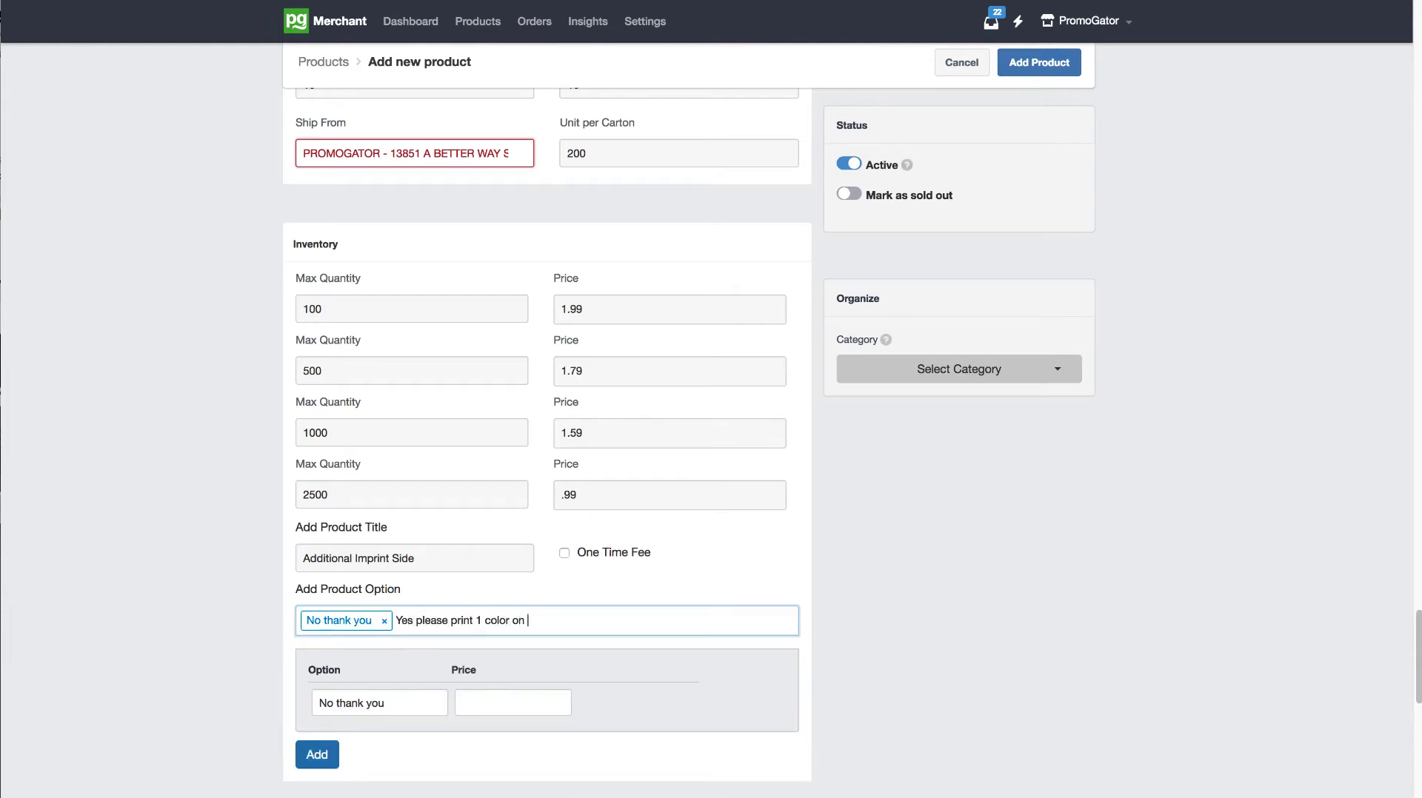
Step: Add the option "Yes please print 1 color on the back" at .59 and price the "No thank you" option at 0
text(Yes please print 1 color on the back)
key(Return)
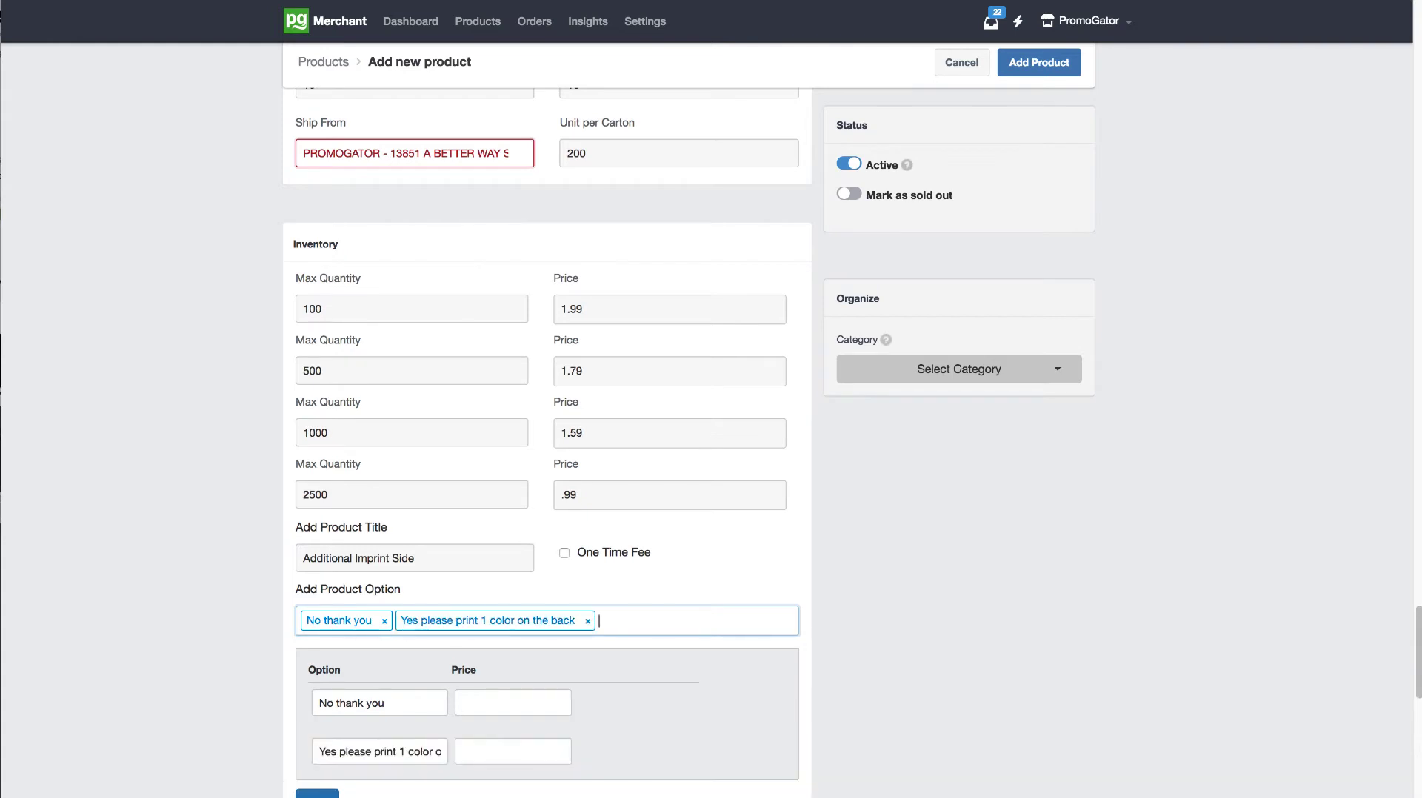
click(524, 702)
text(0)
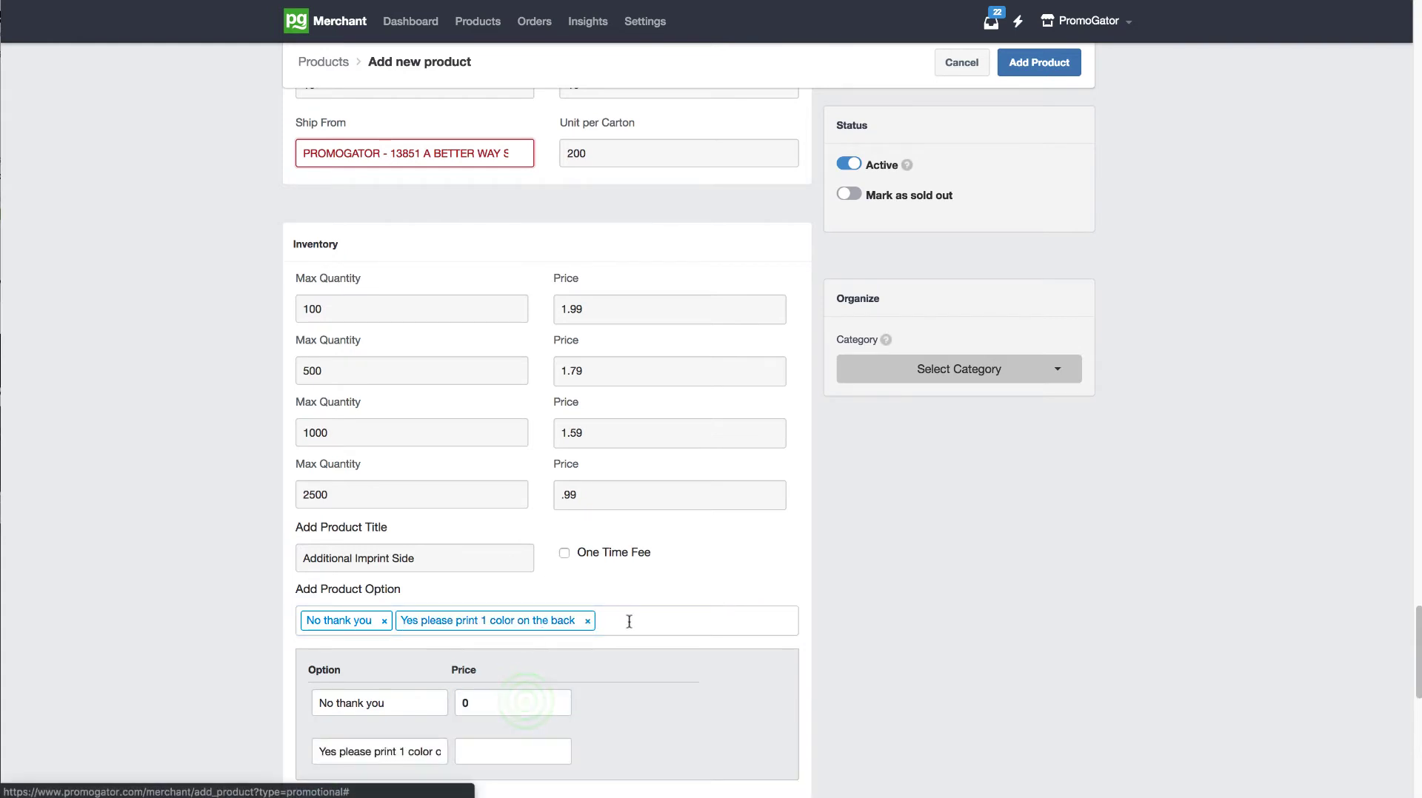
click(517, 743)
text(.)
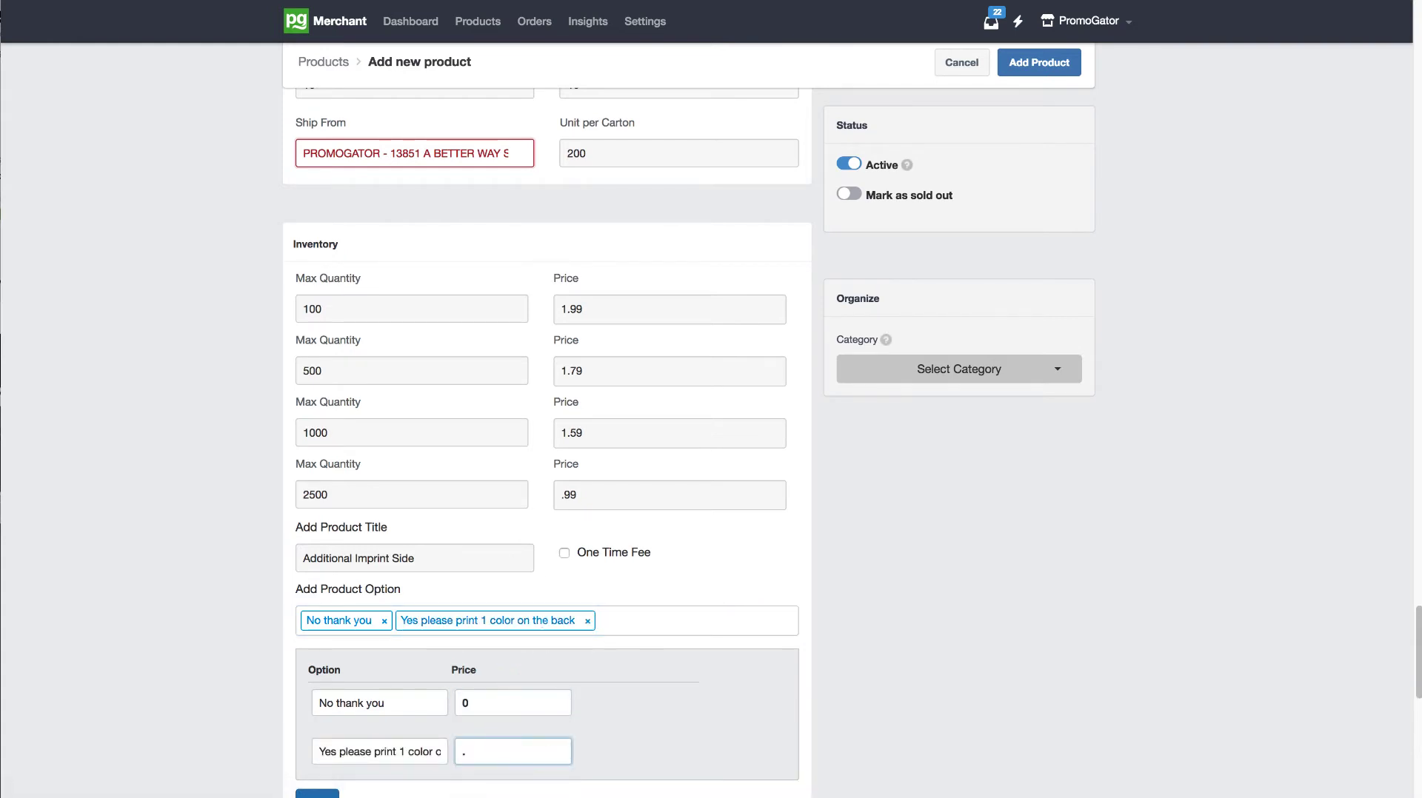
text(59)
click(1236, 501)
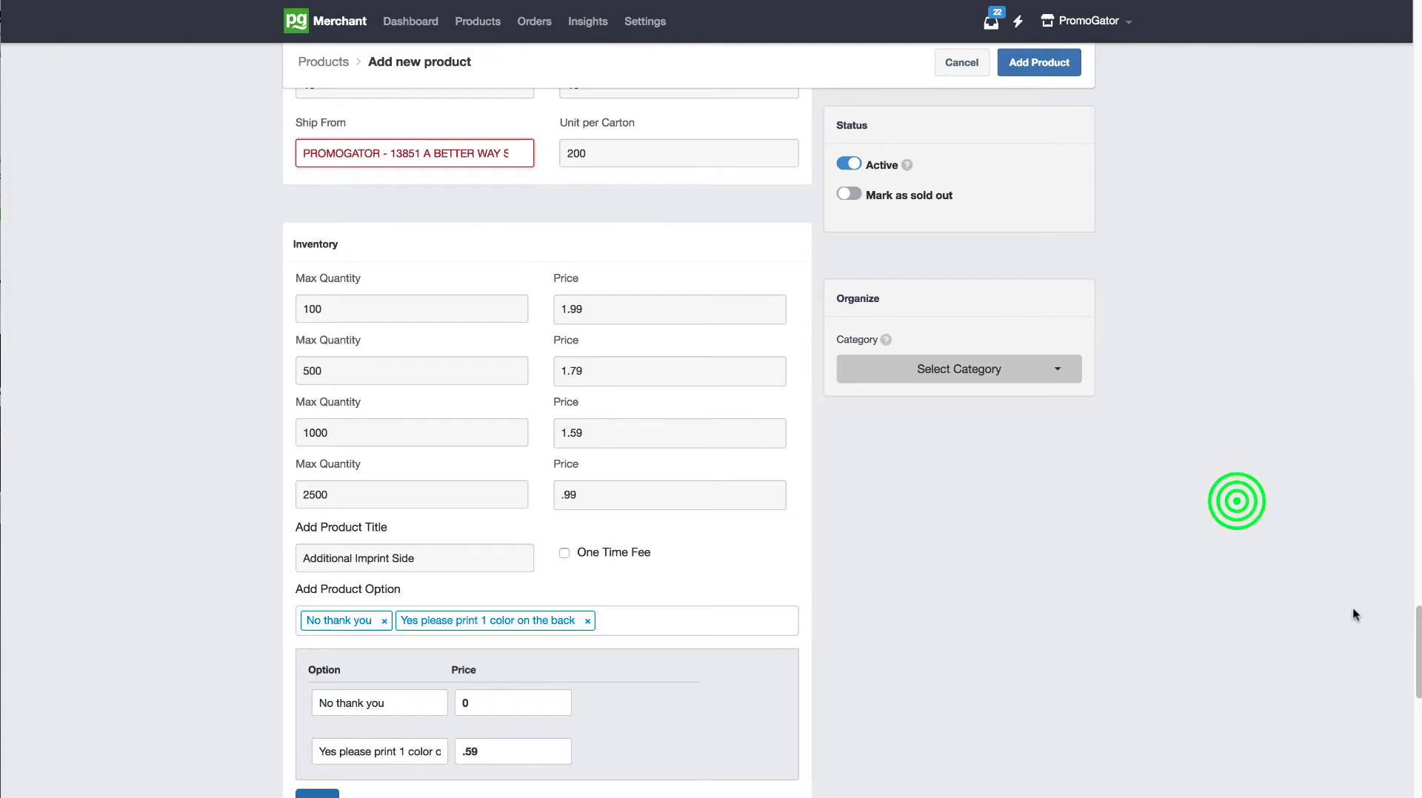
Step: Set the shipping calculation to Real time shipment with FedEx activated and United States as the country of production
drag(1416, 619, 1414, 682)
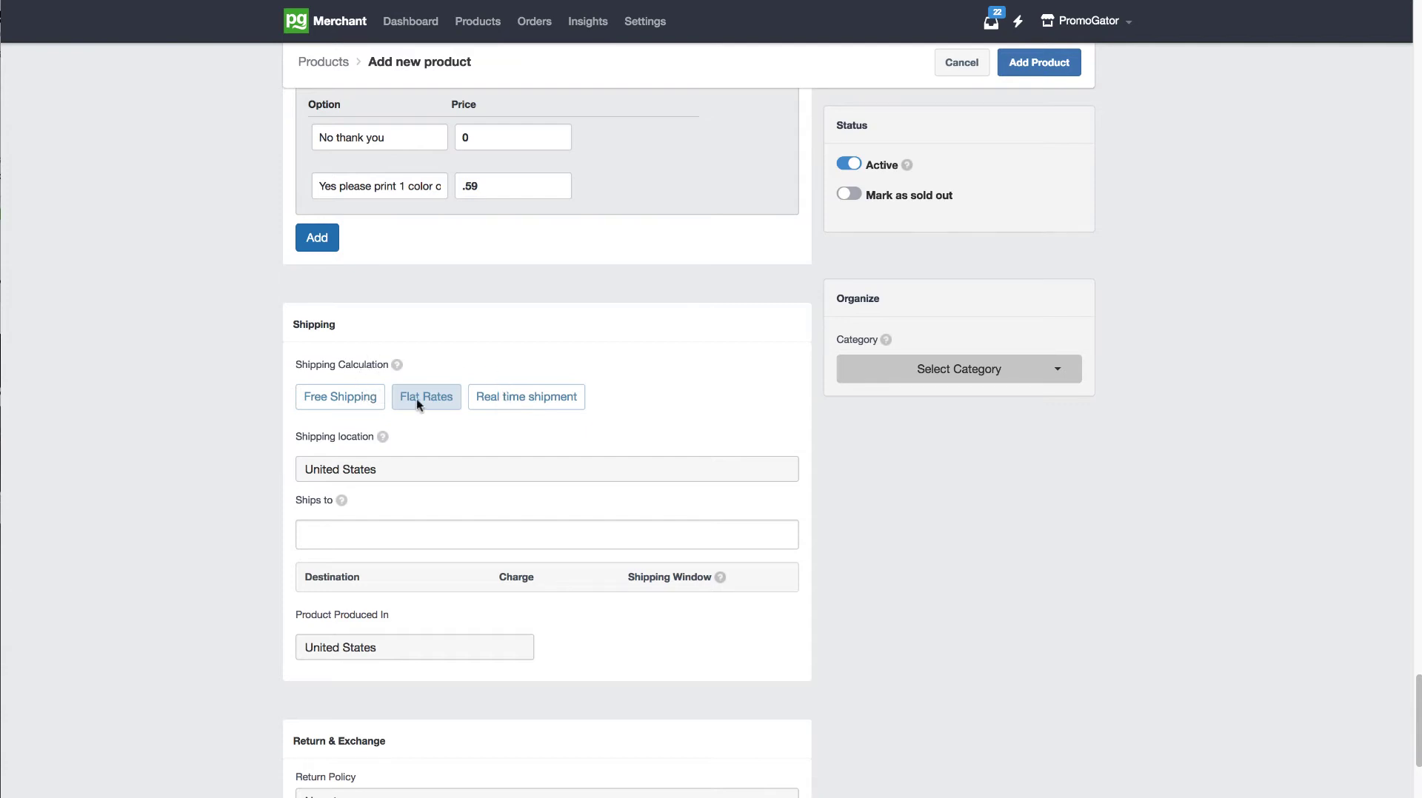
click(519, 400)
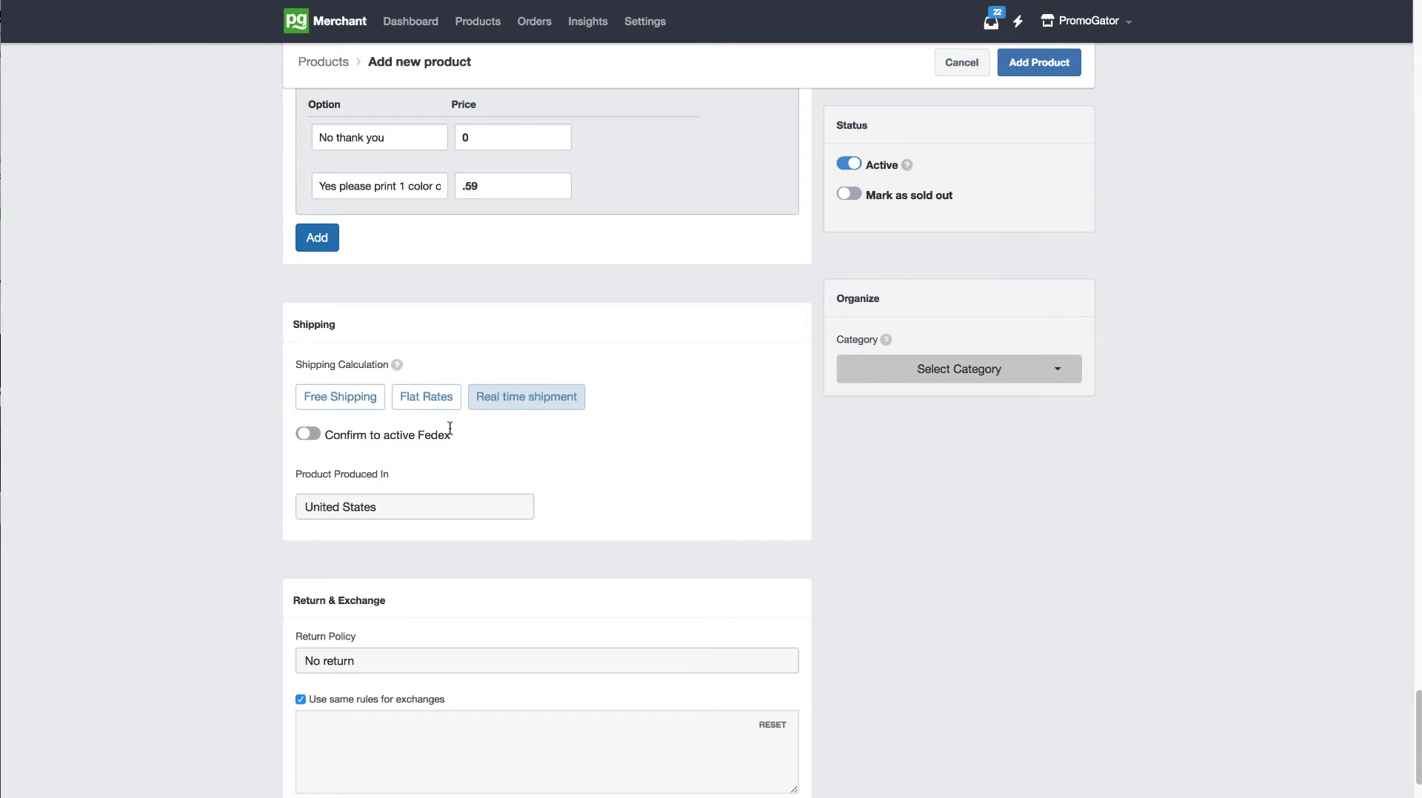
drag(451, 435, 329, 433)
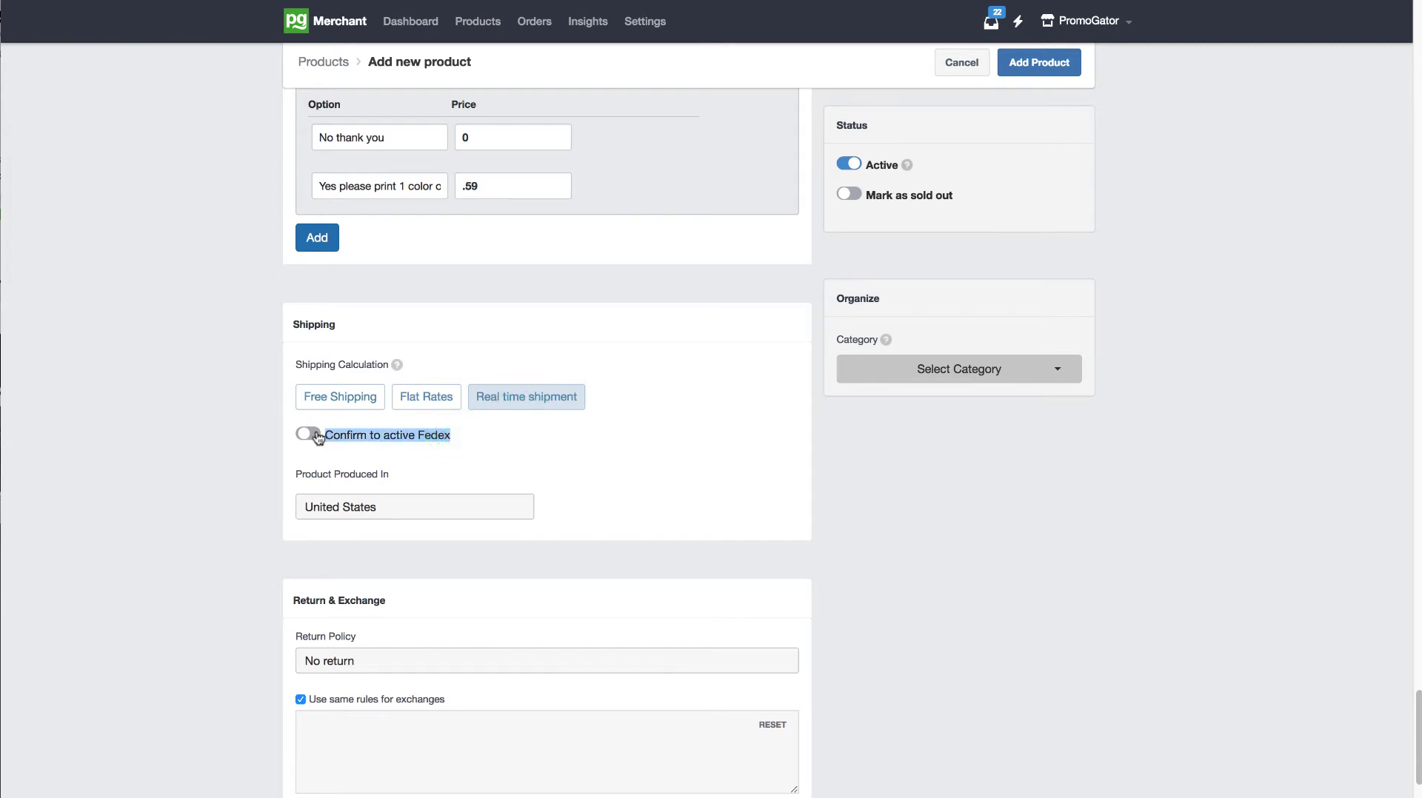
click(317, 436)
click(376, 508)
click(377, 506)
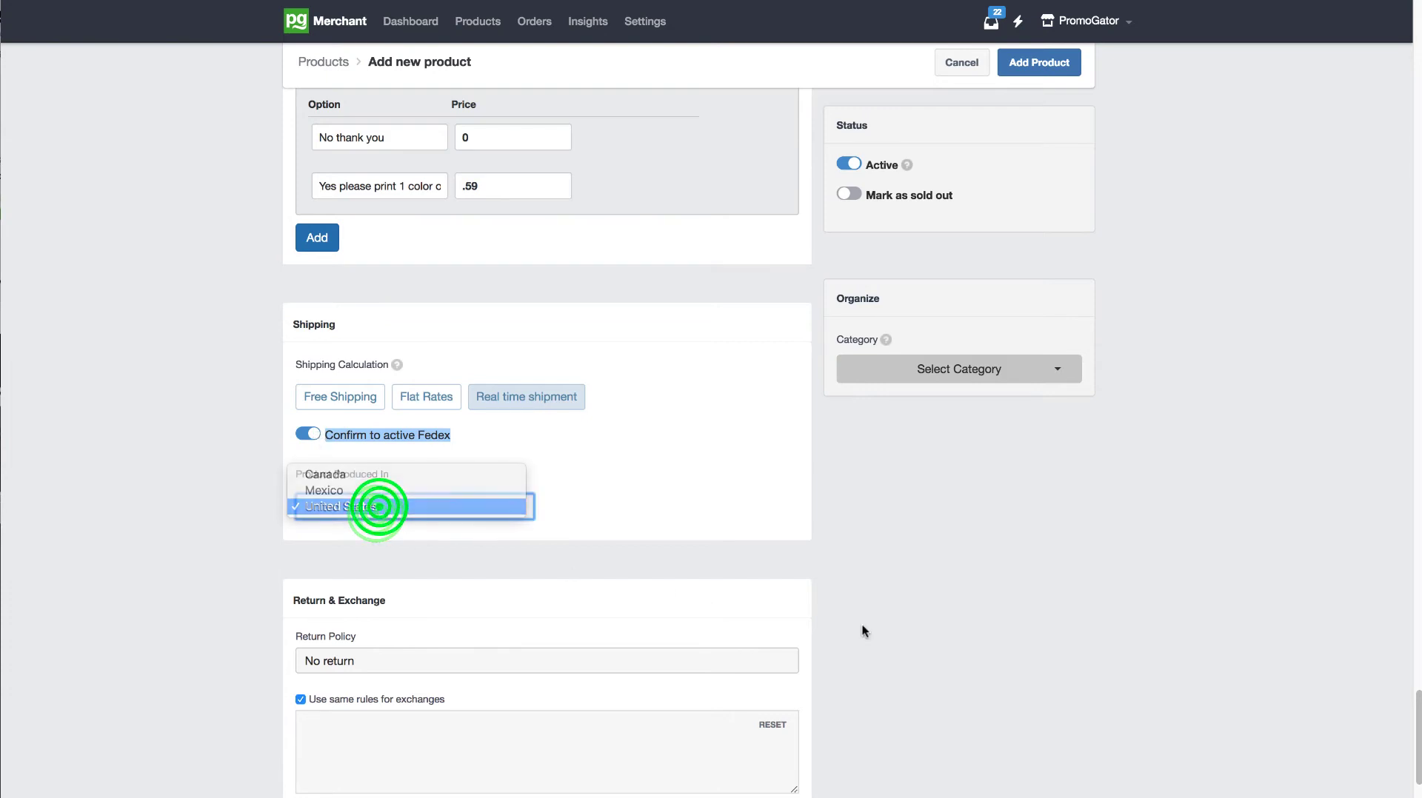
click(881, 605)
Step: Assign the product to the category Bags > Tote and Shoppers
drag(1417, 702, 1401, 515)
click(989, 370)
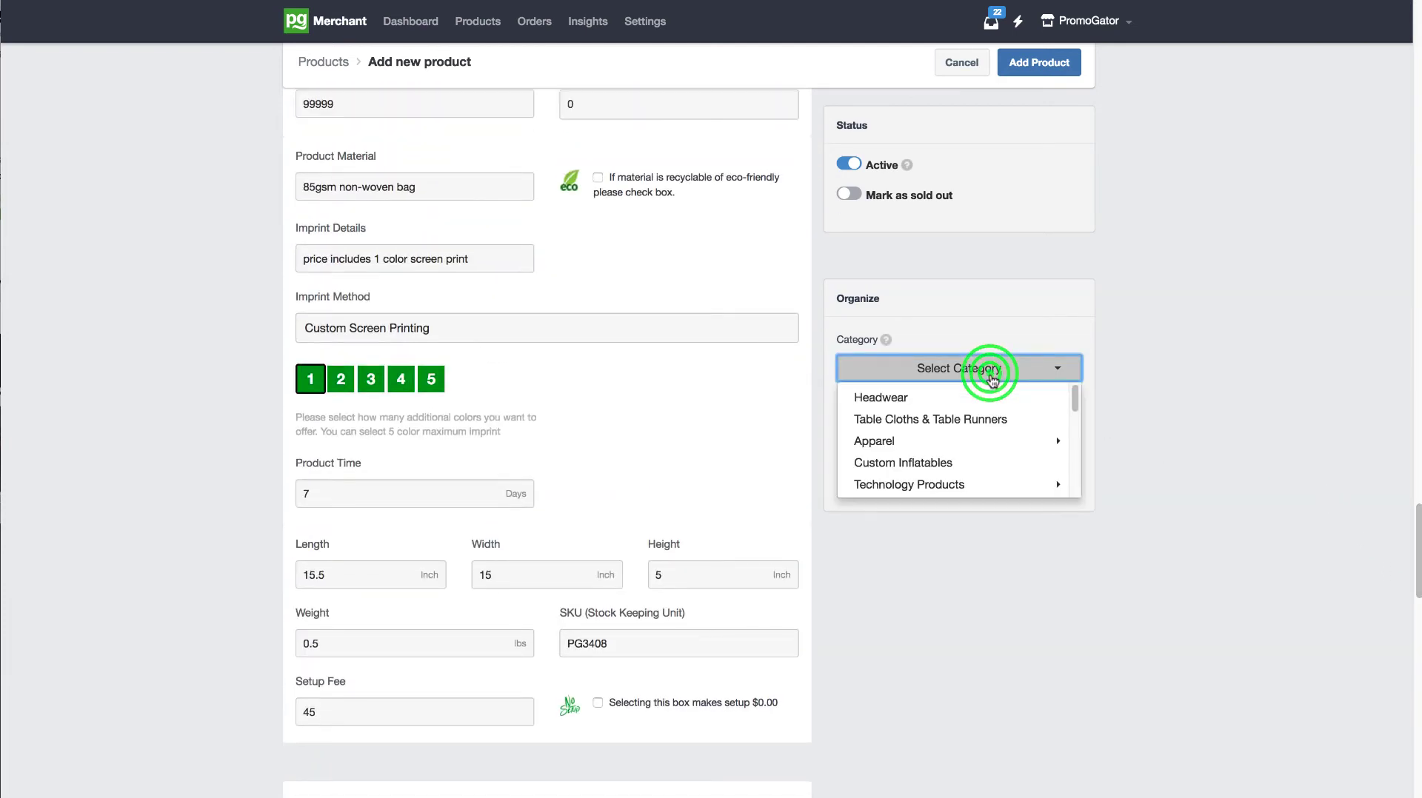
mouse_move(1073, 401)
mouse_down()
mouse_move(1065, 449)
mouse_move(1074, 409)
mouse_move(1073, 425)
mouse_up()
click(956, 450)
click(1073, 398)
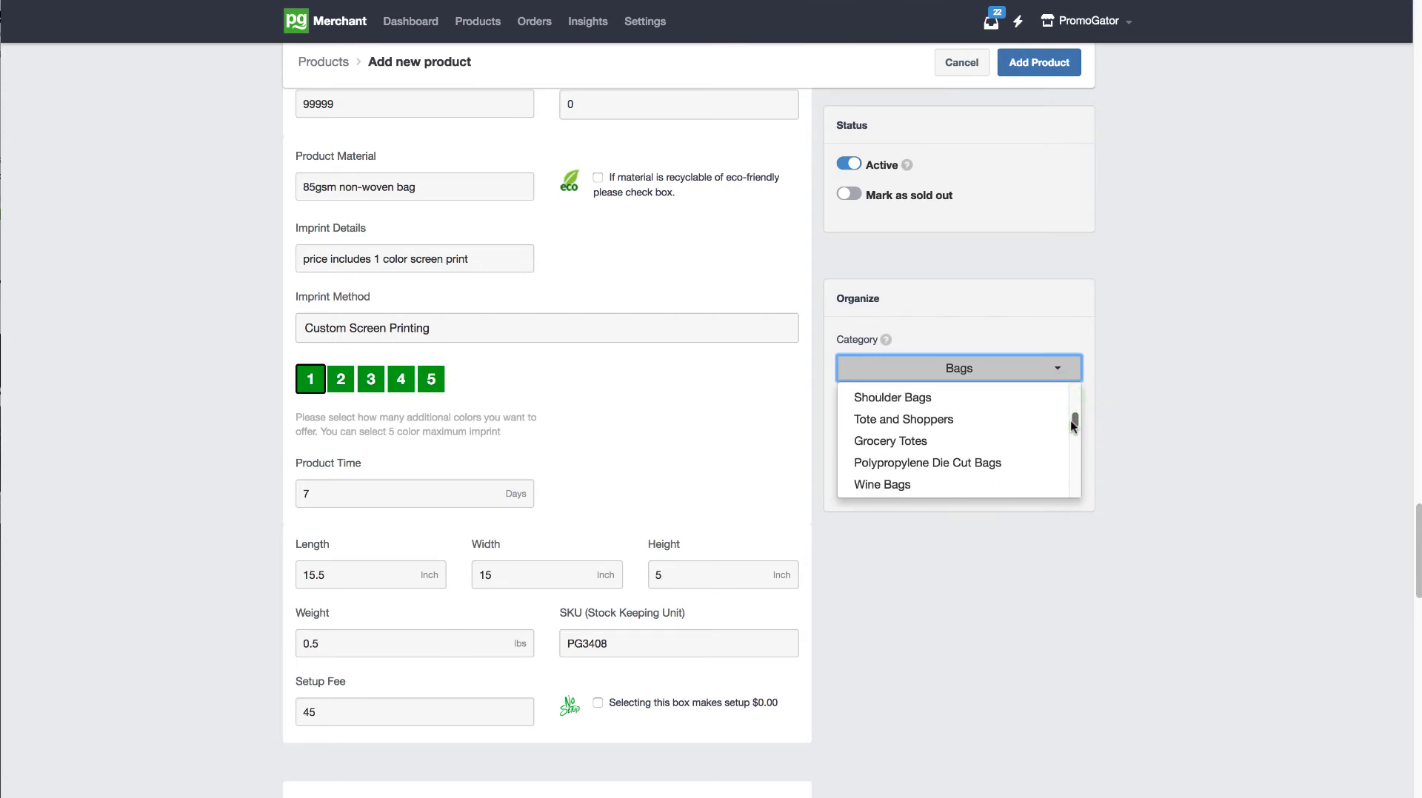
click(945, 418)
click(1230, 434)
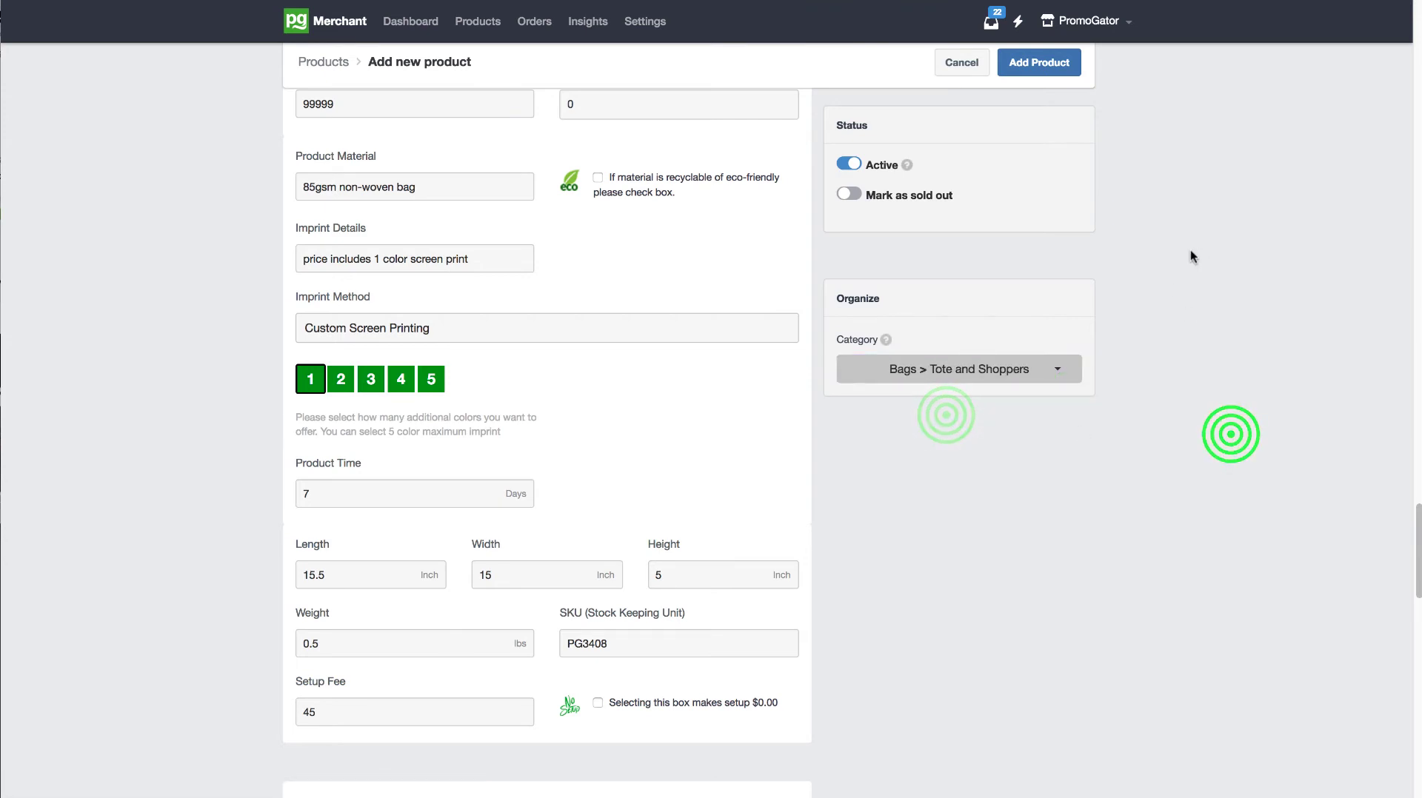
Step: Submit the completed tote bag form to add the product to the store
drag(1416, 511, 1418, 11)
mouse_move(1086, 22)
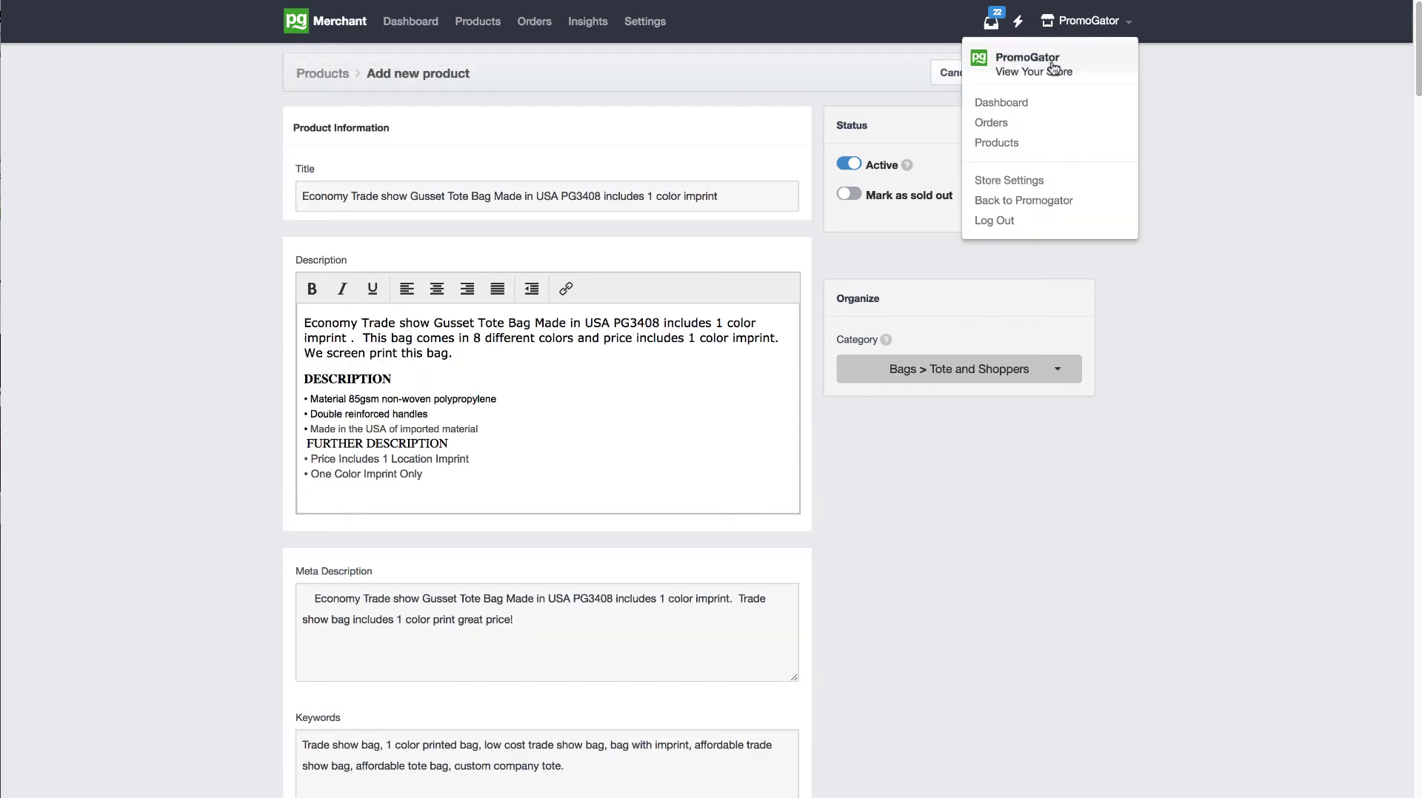
click(1250, 152)
click(1048, 78)
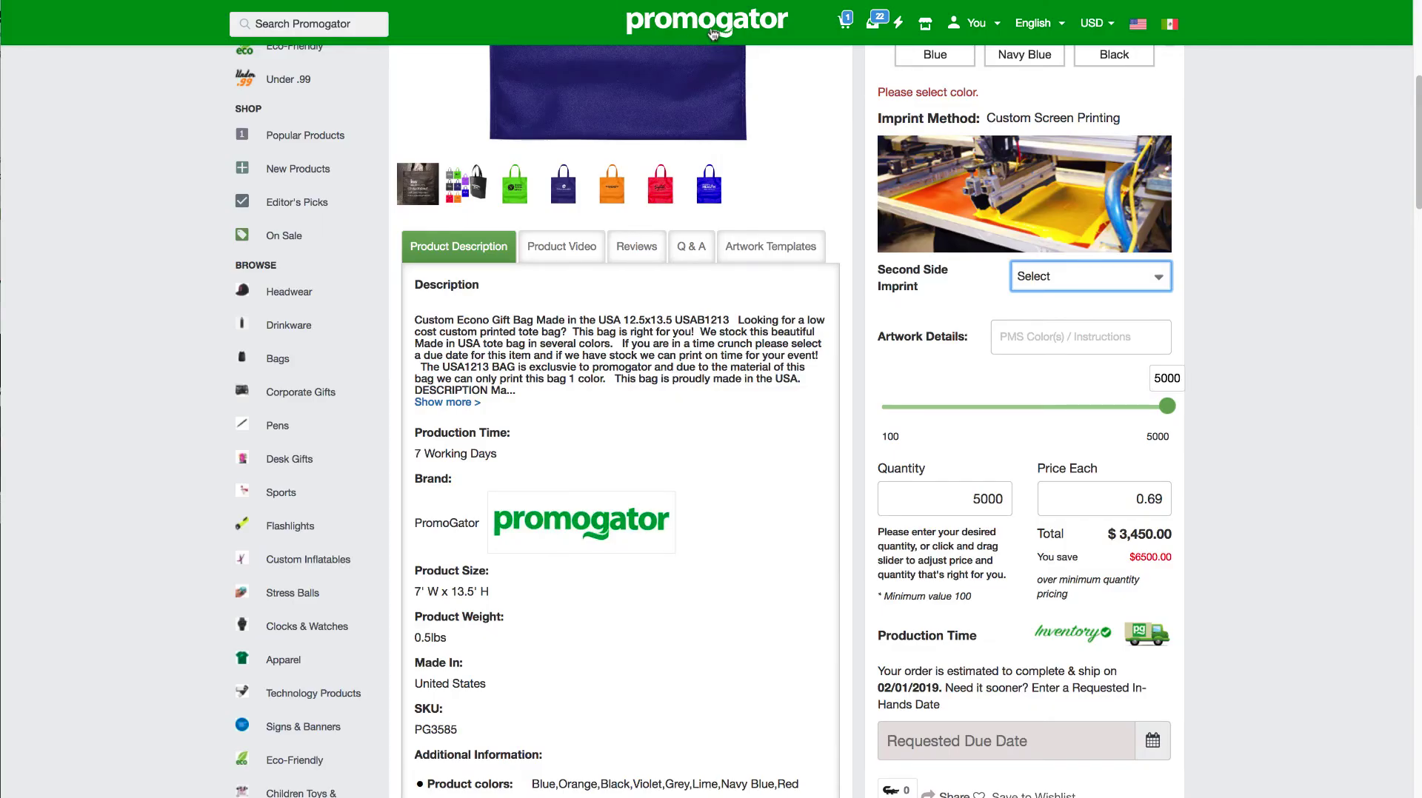
Step: Open the storefront home page, approve the new product in the admin product management list and reload the storefront
click(713, 34)
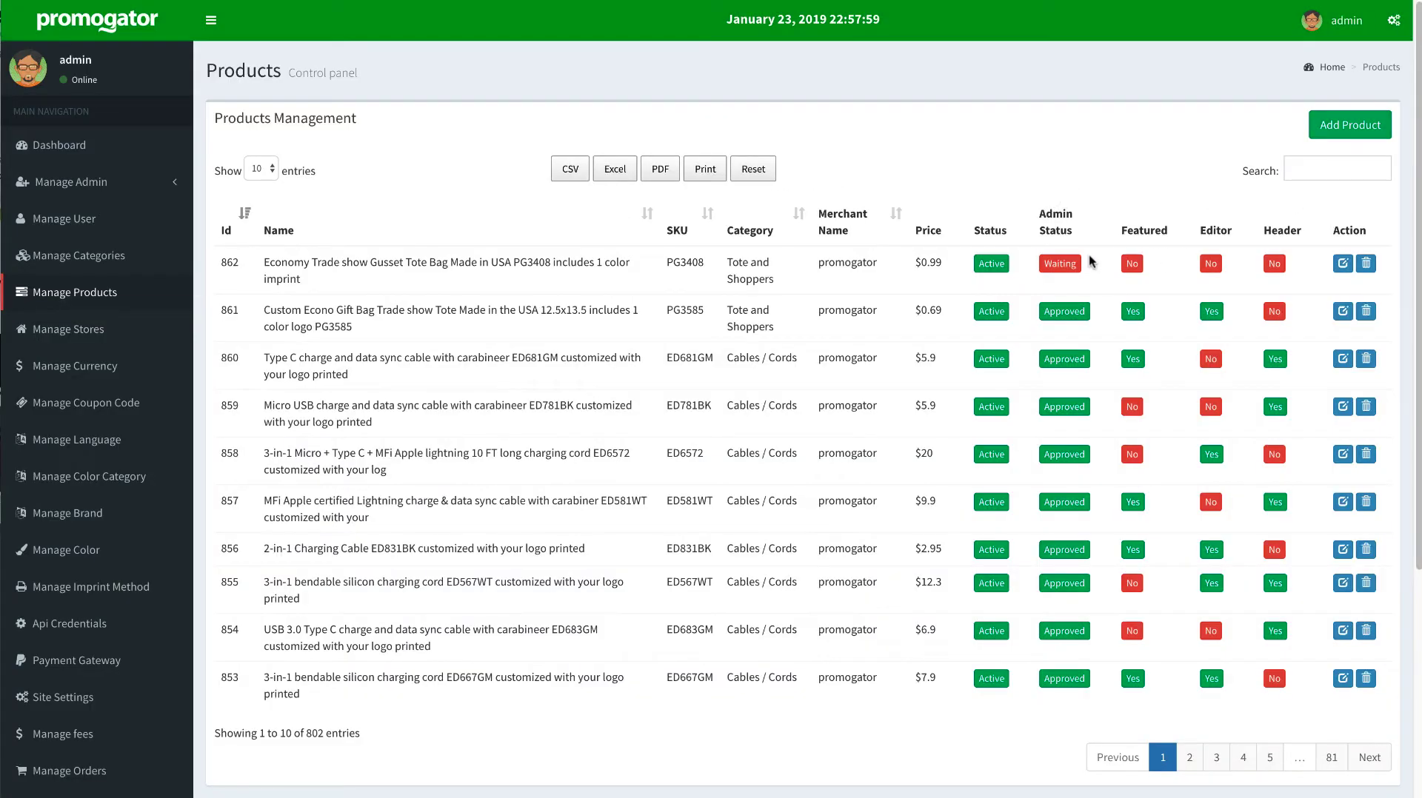
click(1061, 263)
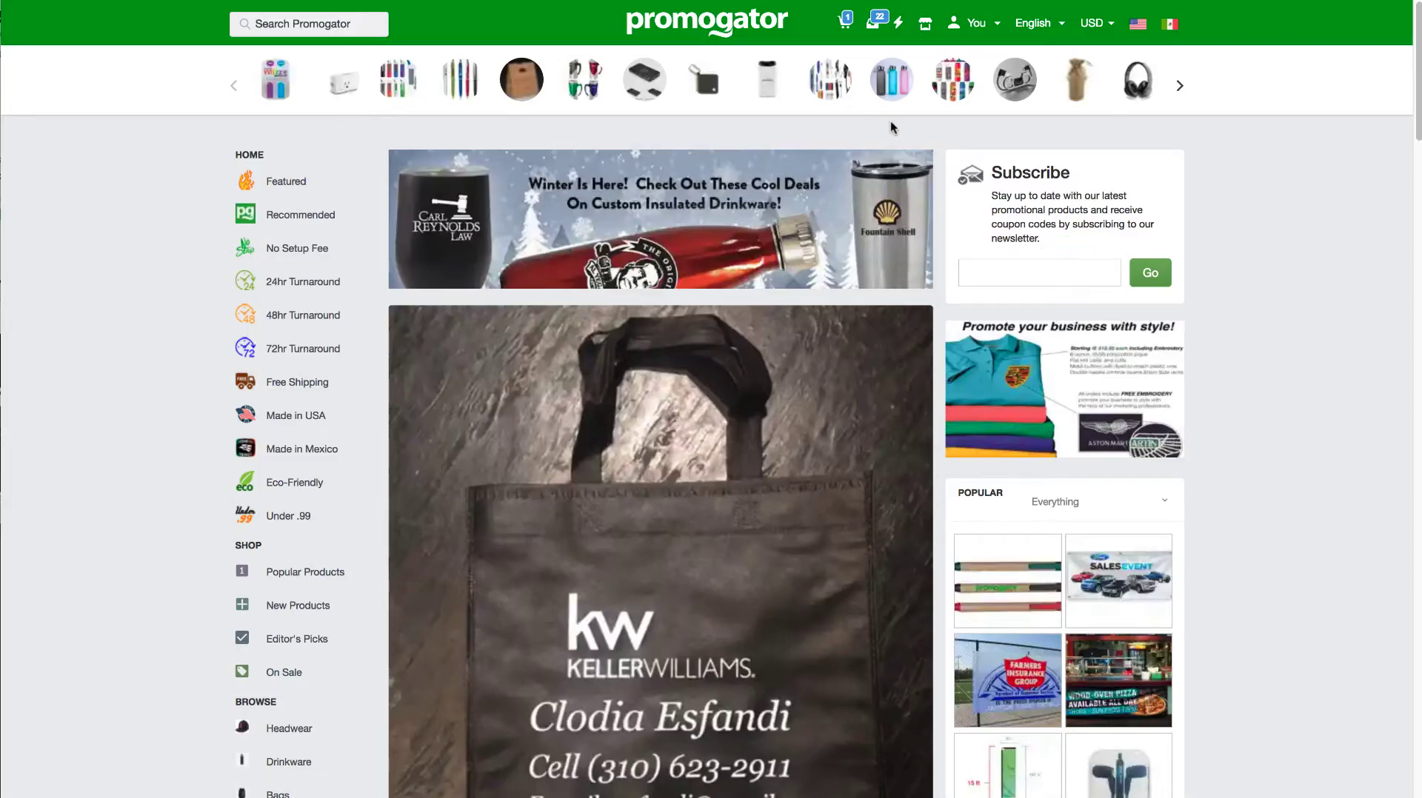
key(super+r)
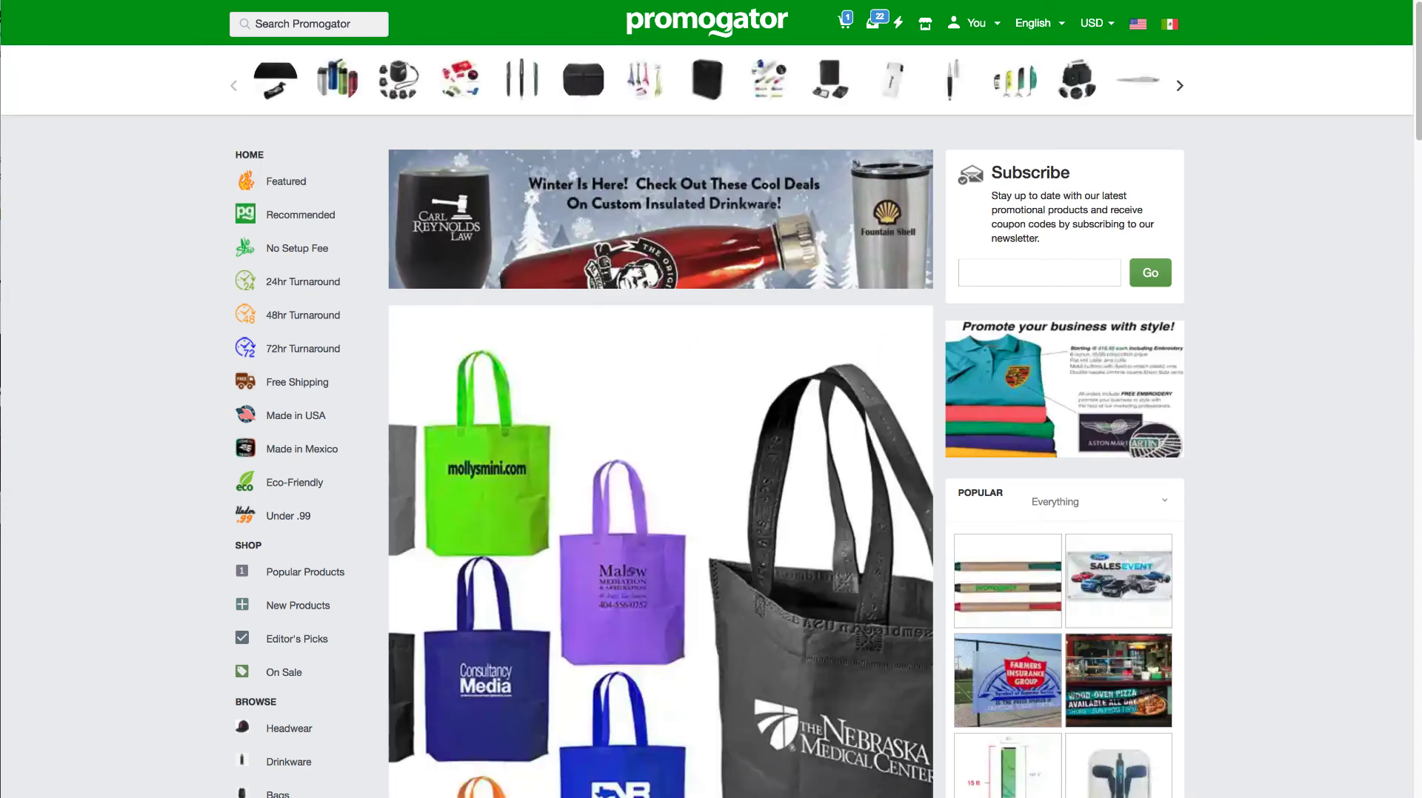
Step: Open the new gusset tote bag's storefront page and review its description and production time
drag(1415, 155, 1413, 204)
click(709, 637)
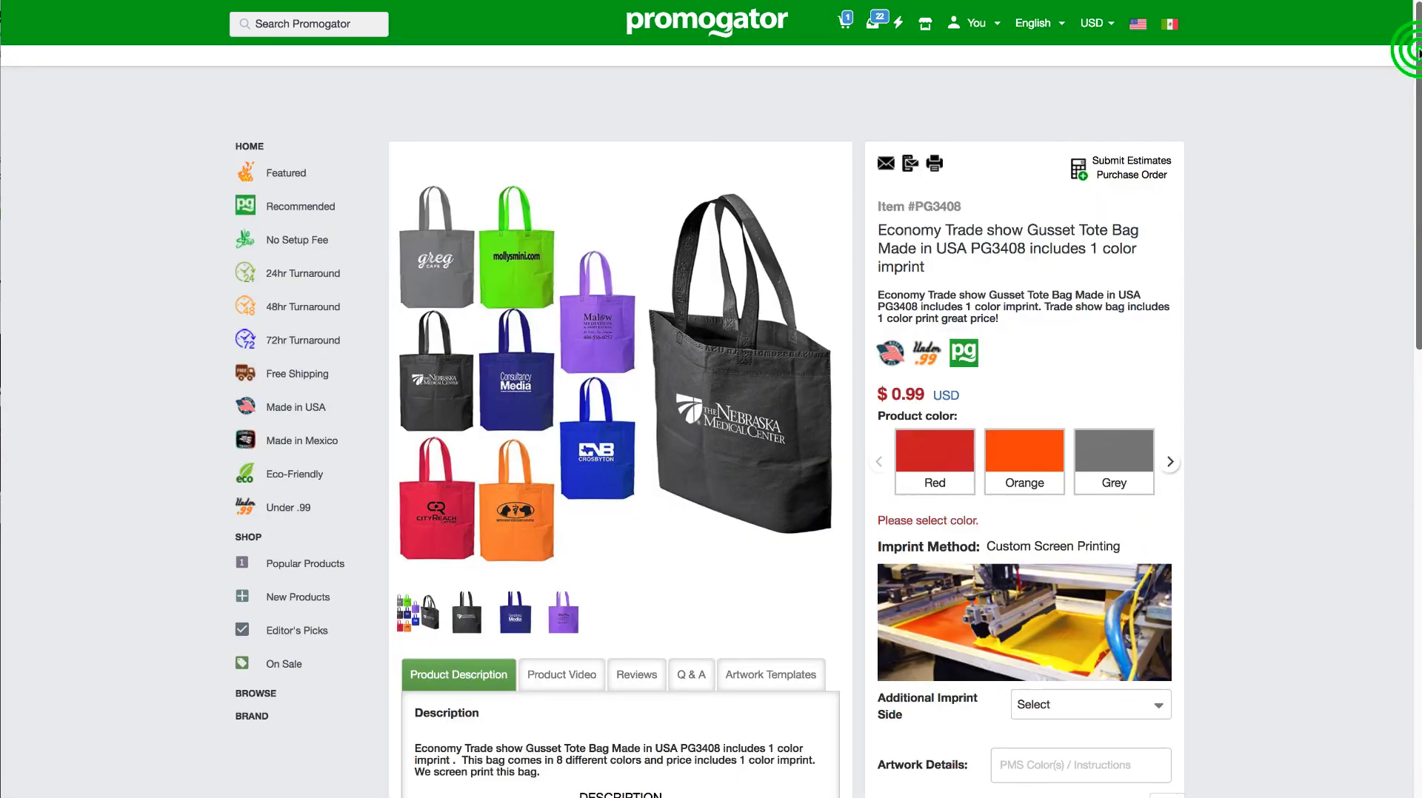
drag(1412, 51, 1417, 167)
drag(552, 659, 399, 500)
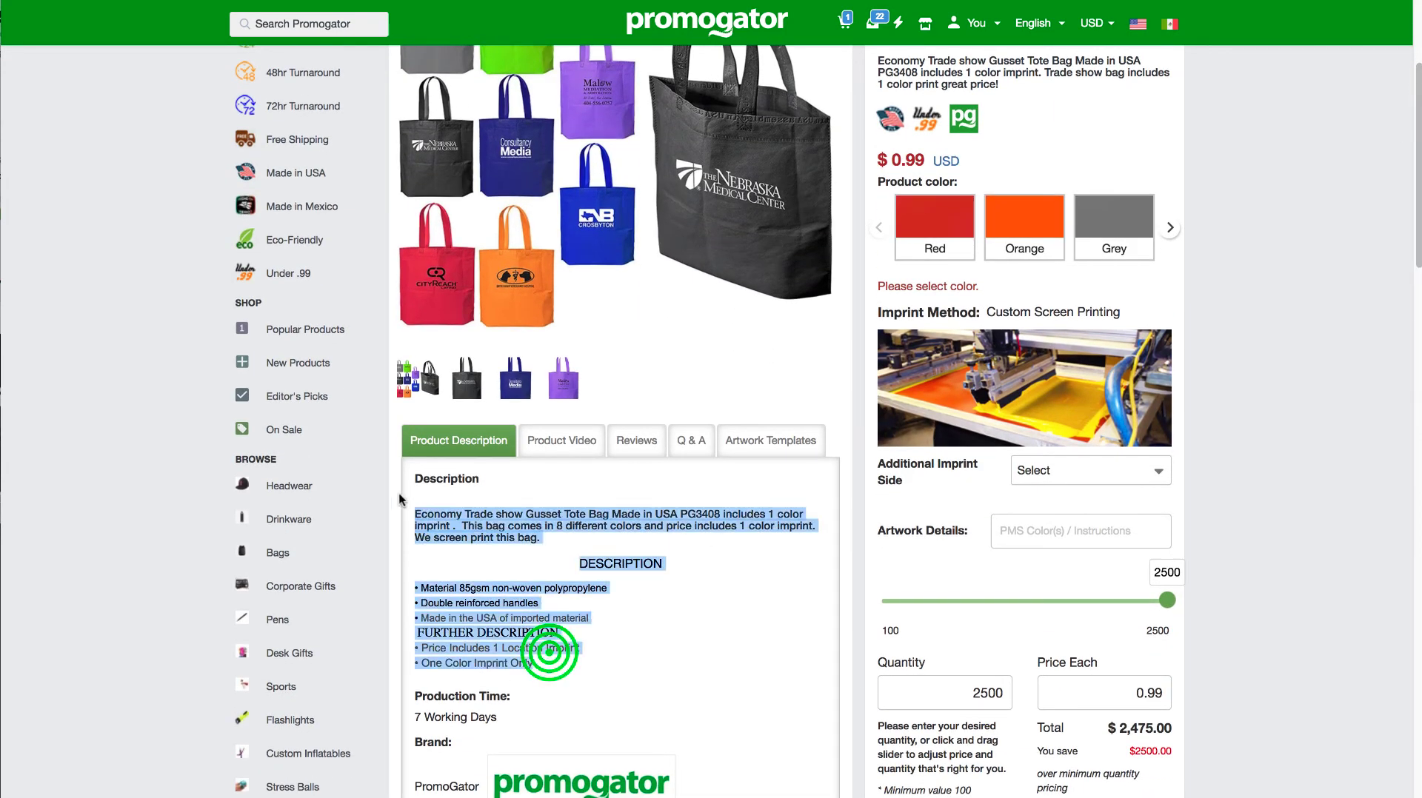
drag(503, 716, 414, 717)
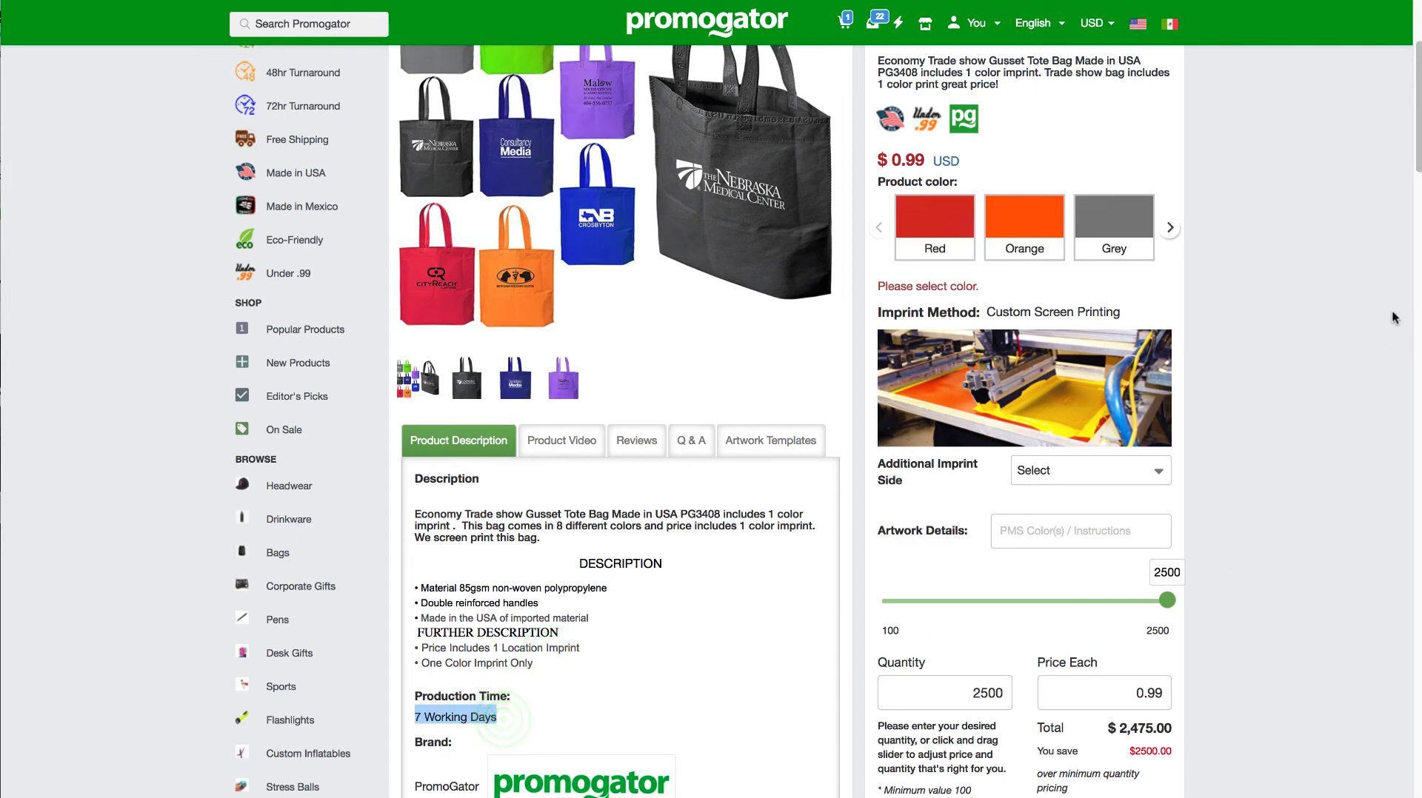
Step: Check the tote bag's tiered unit price at quantities of 100, 803 and 669
mouse_move(1417, 167)
mouse_down()
mouse_move(1417, 211)
mouse_move(1416, 192)
mouse_up()
drag(1168, 453, 881, 453)
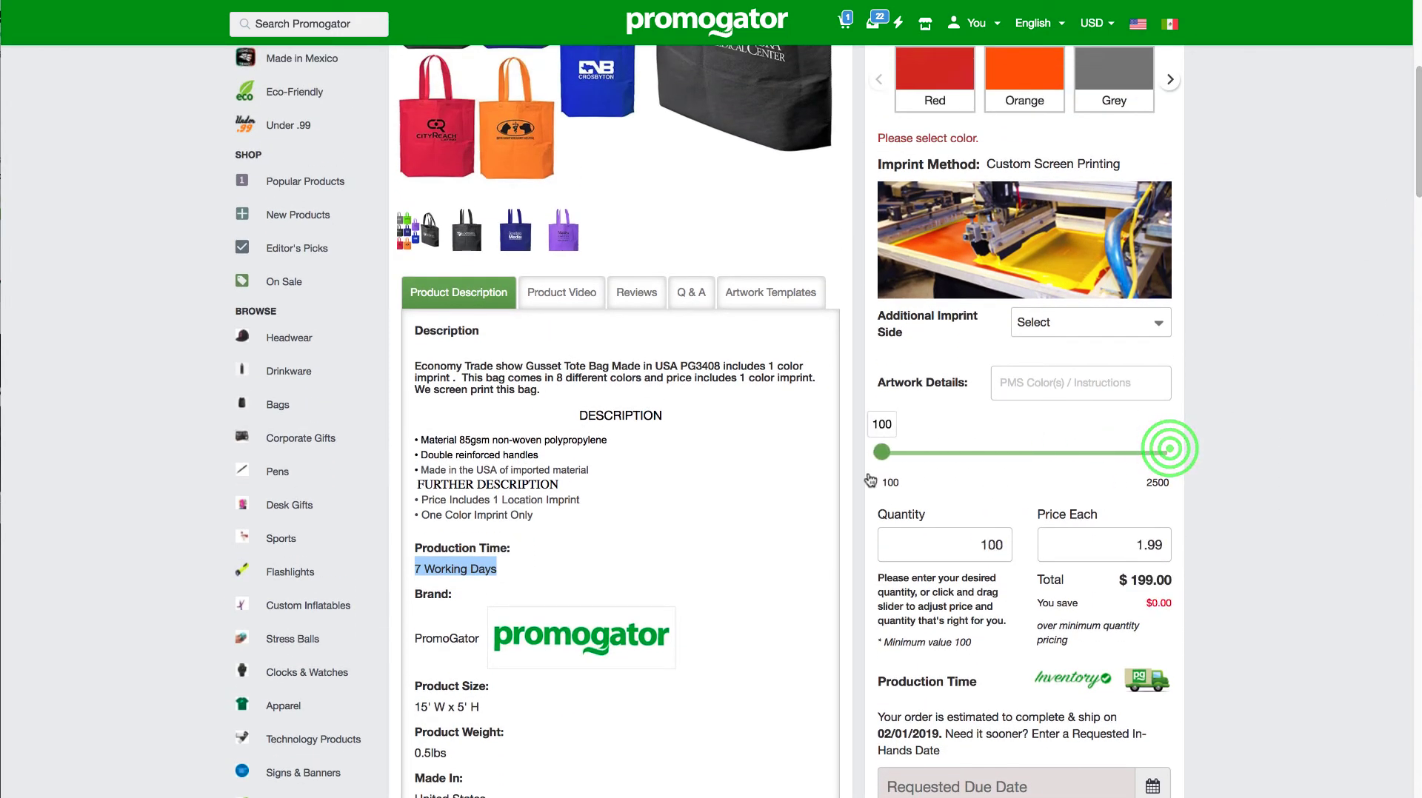
drag(1128, 548, 1162, 549)
drag(879, 451, 963, 456)
click(1123, 536)
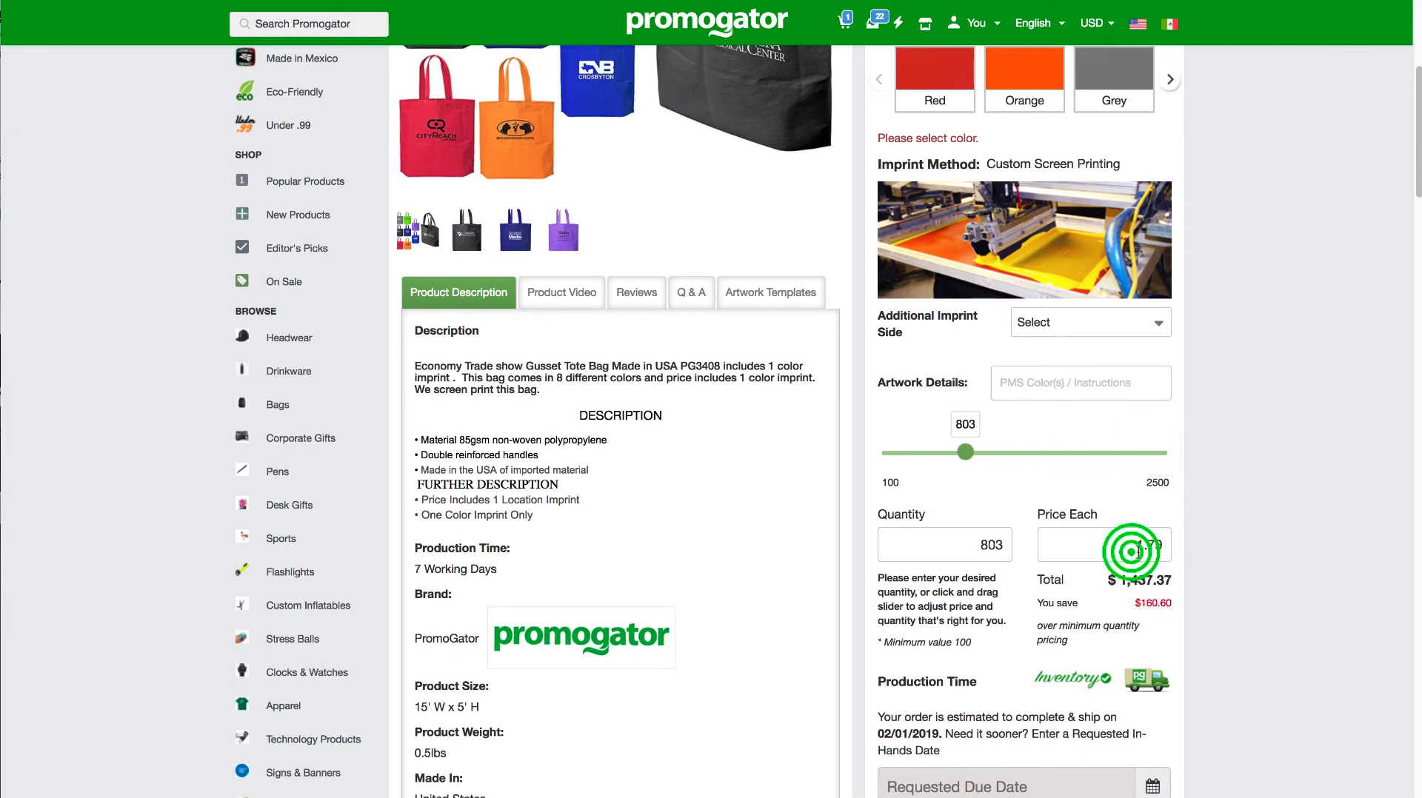
drag(966, 453, 949, 452)
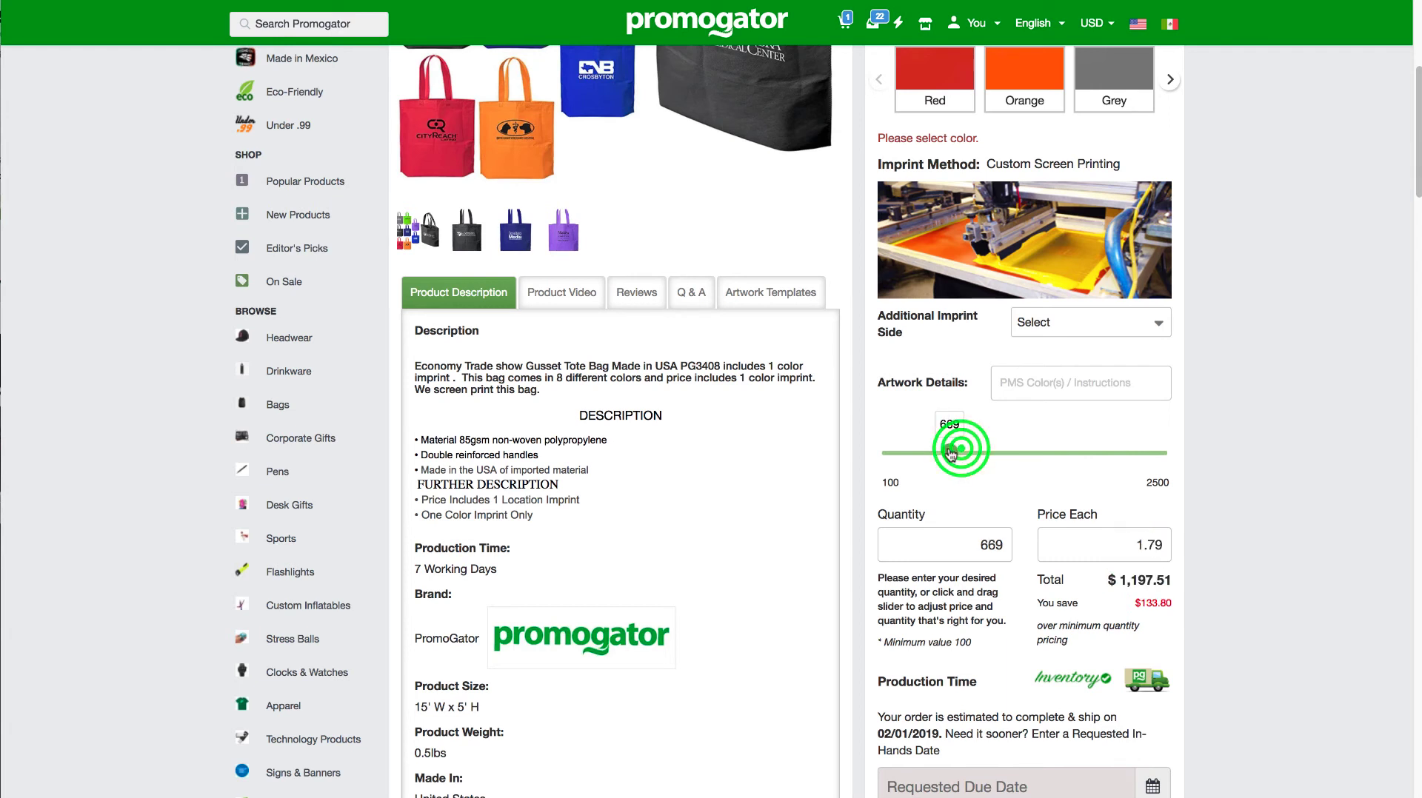
Step: Choose "Yes please print 1 color on the back" as the additional imprint side on the product page
click(1115, 328)
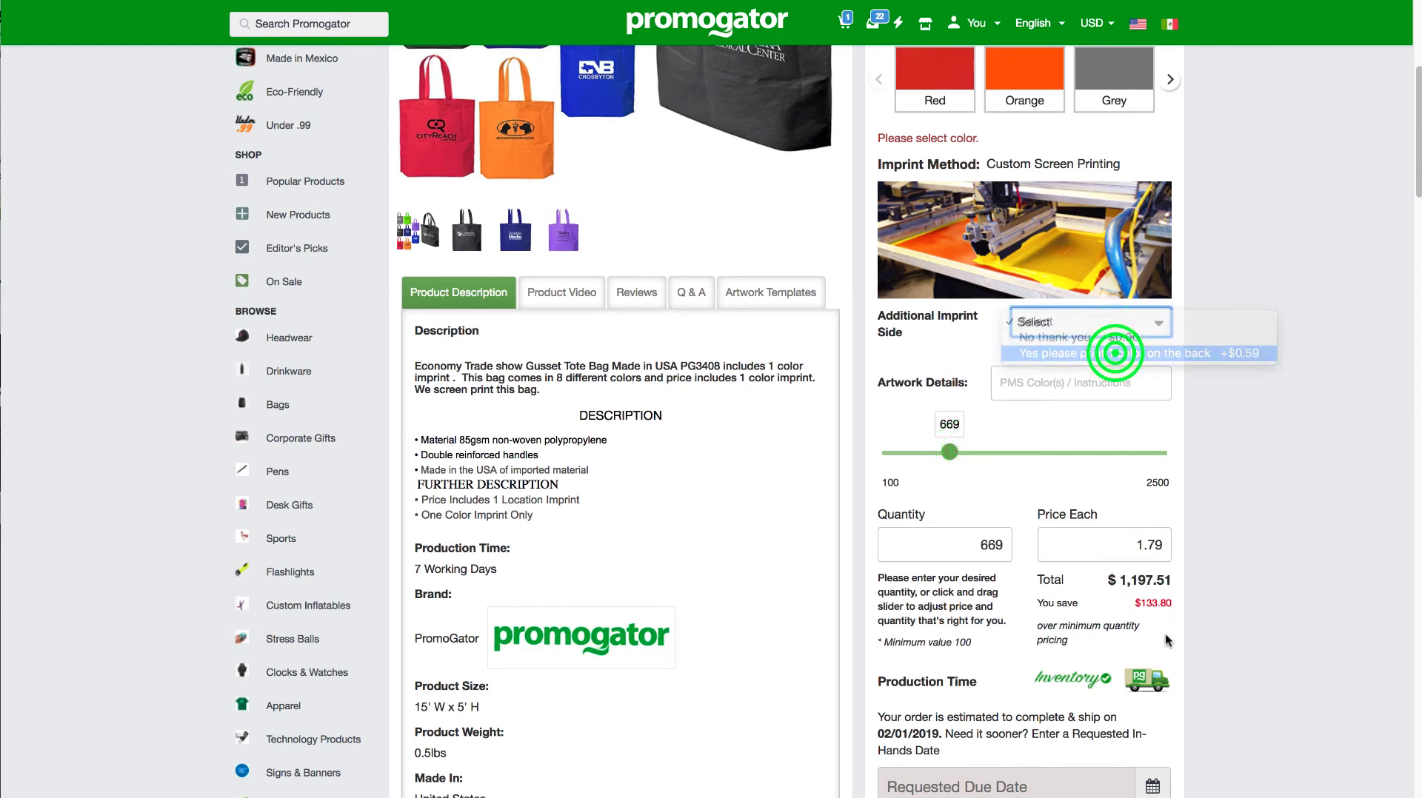
click(1117, 355)
click(1117, 322)
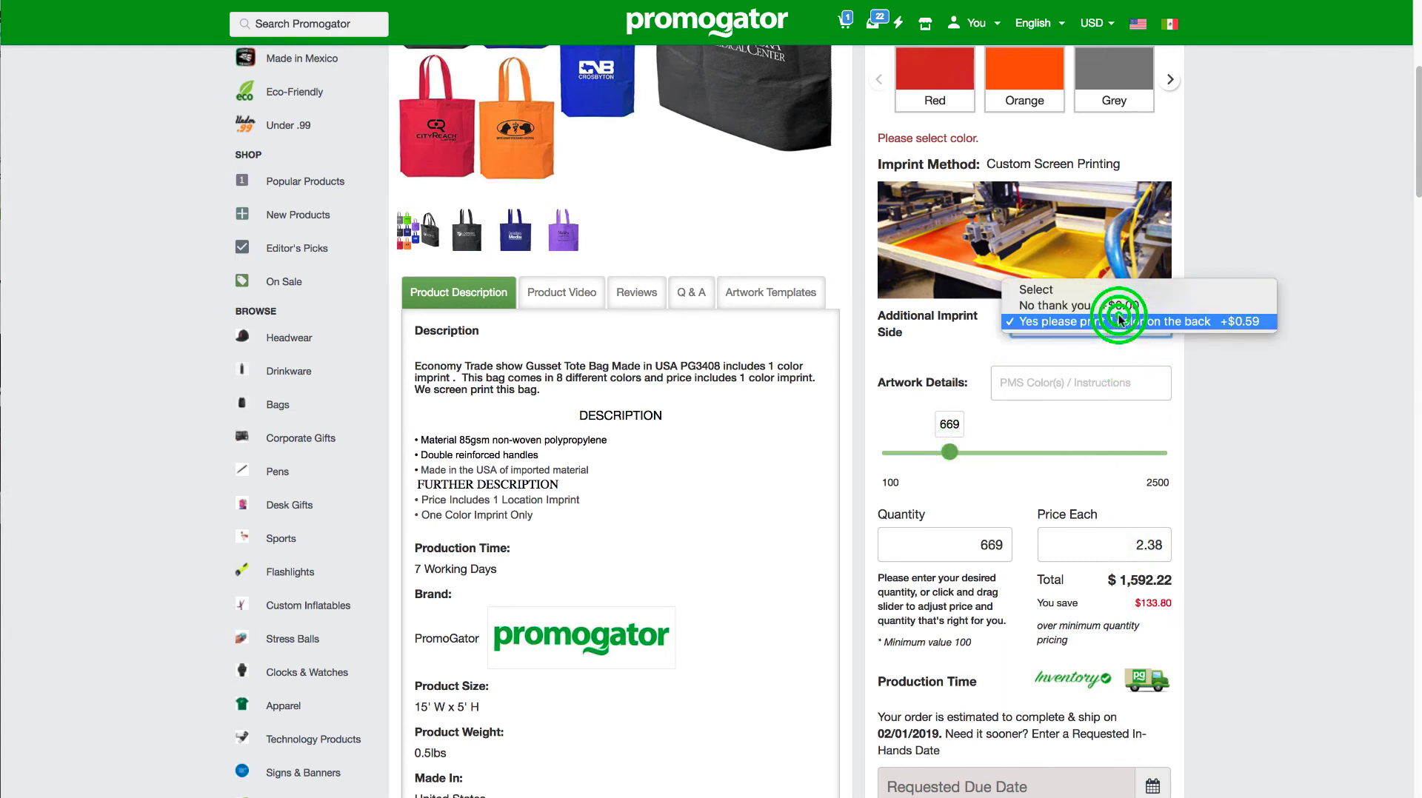
click(1122, 322)
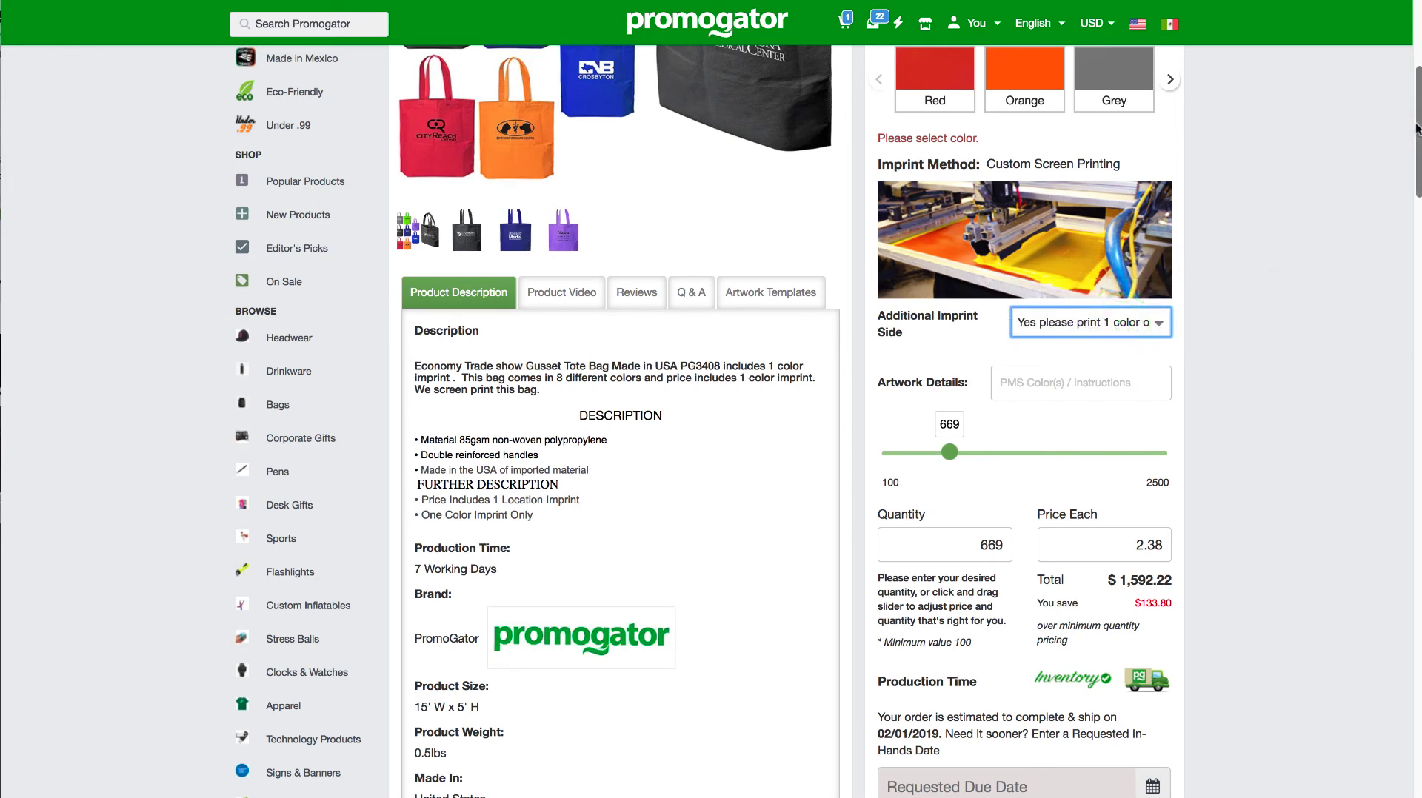
Step: Select the Red and Orange product colors and set the quantity to 100 pieces for each
drag(1417, 164, 1415, 117)
click(935, 345)
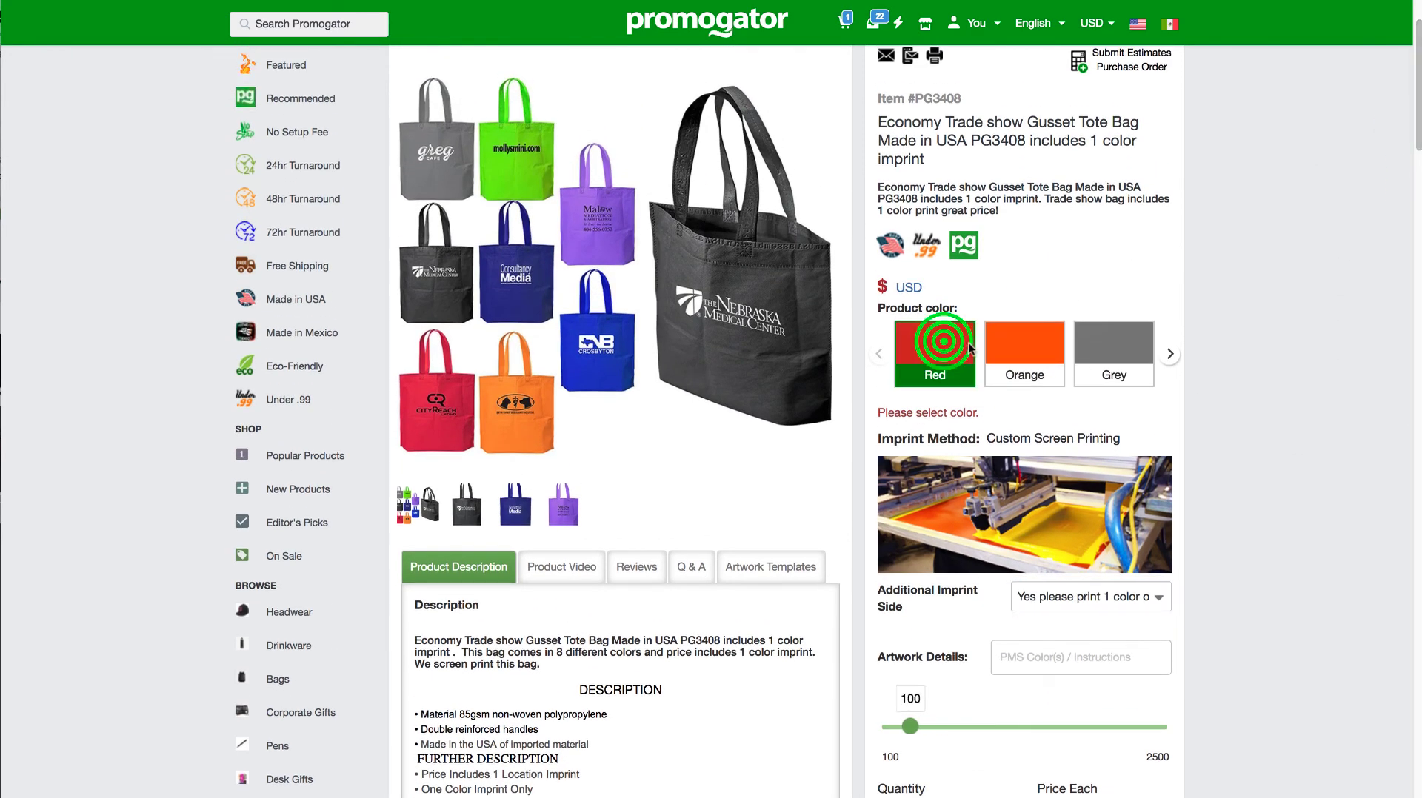
click(1038, 346)
click(938, 459)
text(00)
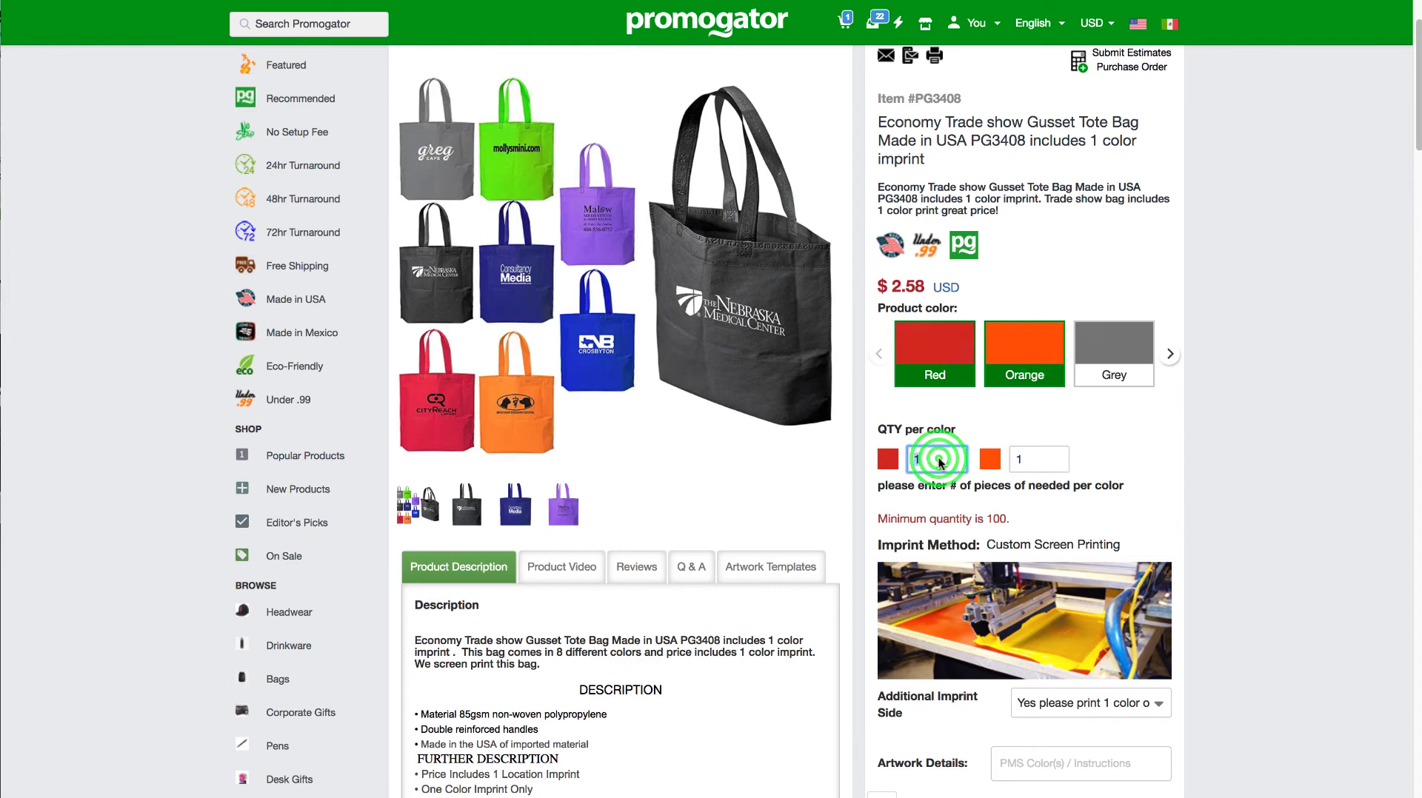
key(Tab)
text(100)
key(Tab)
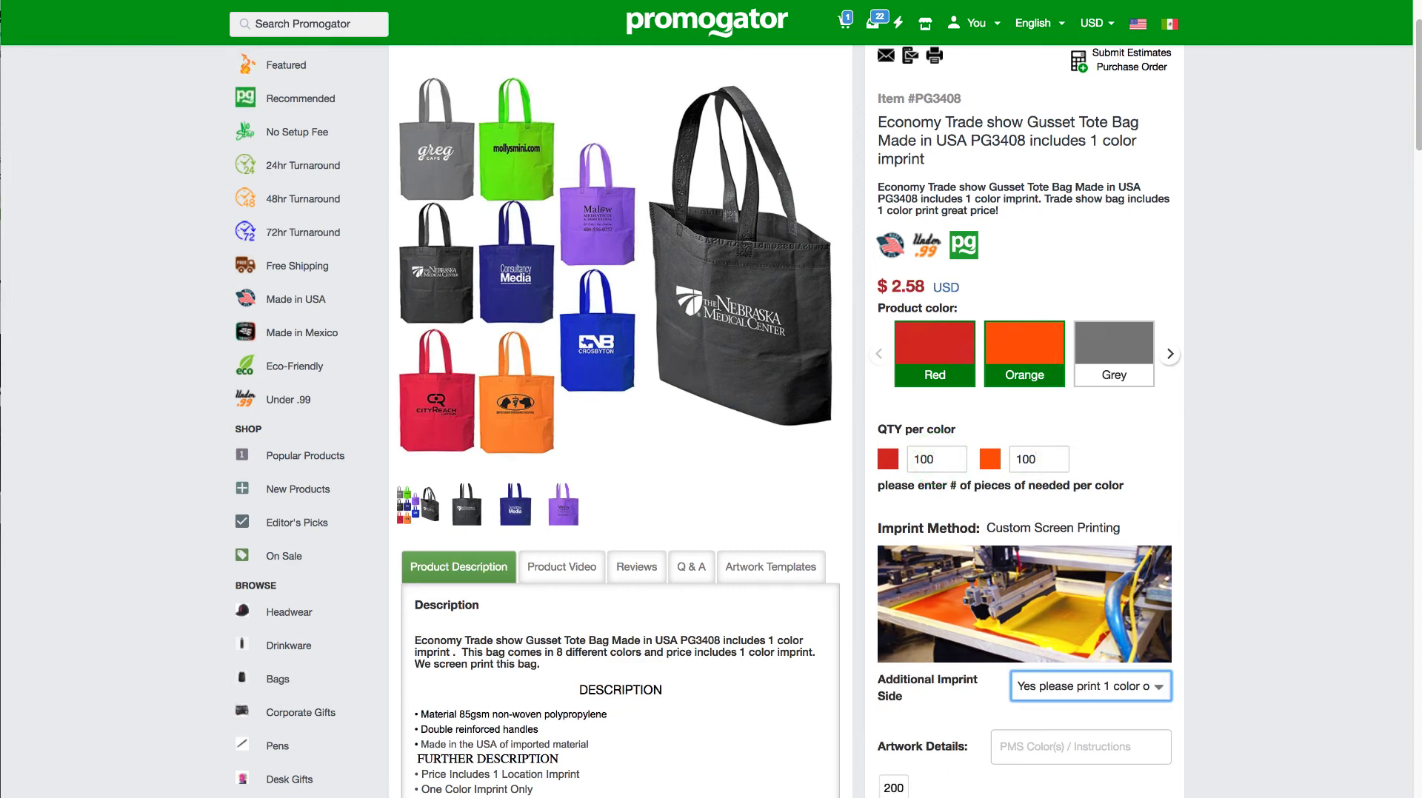
Step: Get shipping rates from the Ship Estimator for a quantity of 500 to zip code 10001
scroll(1392, 211, down, 10)
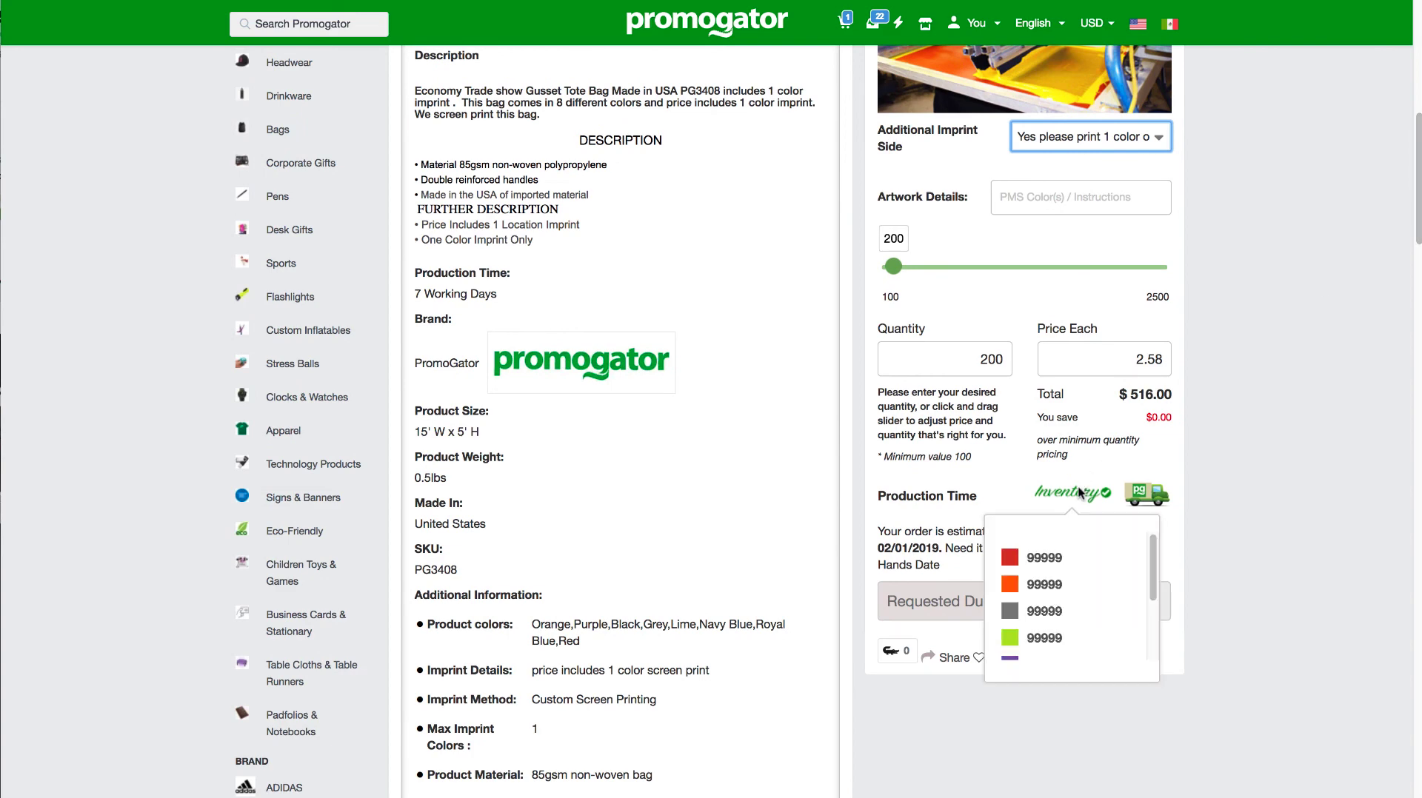
click(1141, 490)
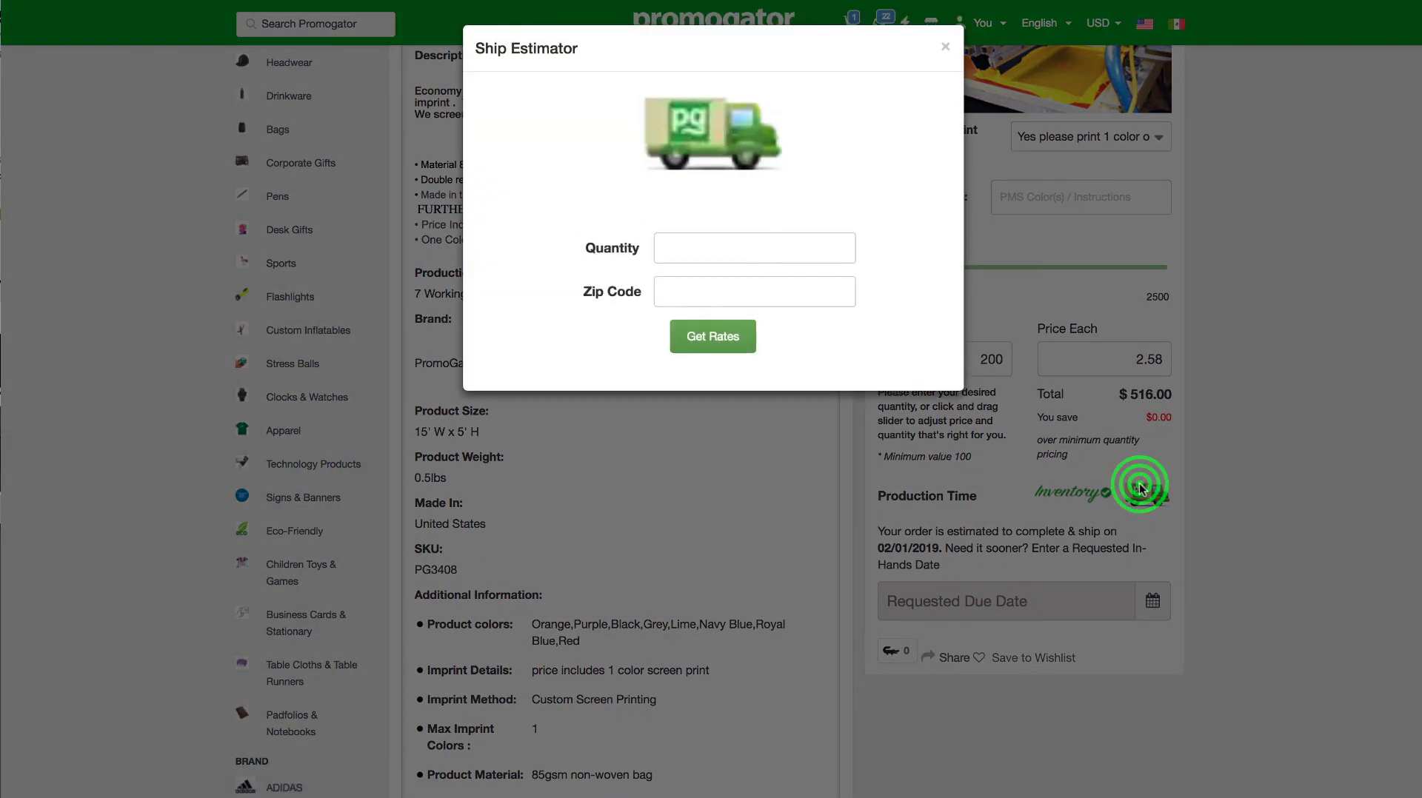
click(833, 250)
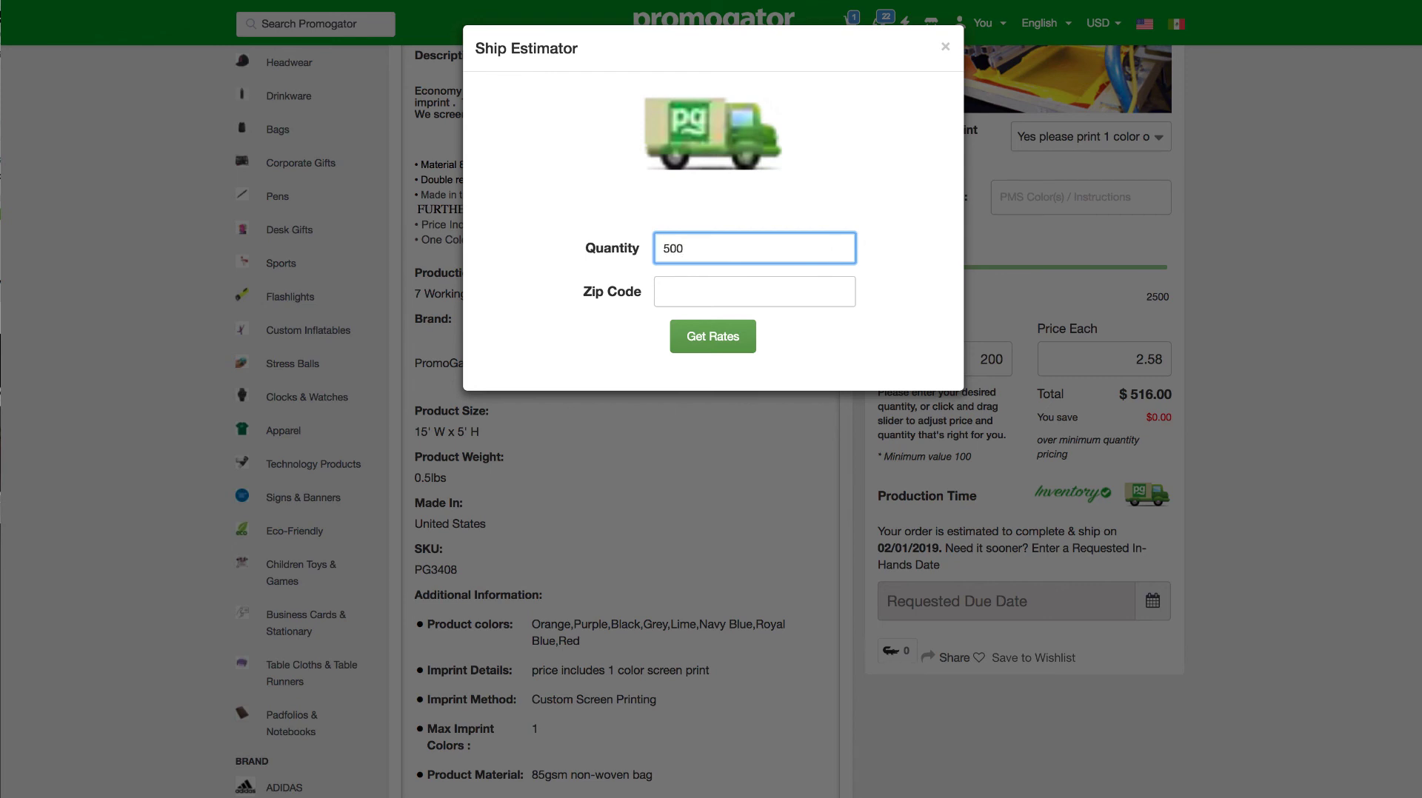
key(Tab)
text(100)
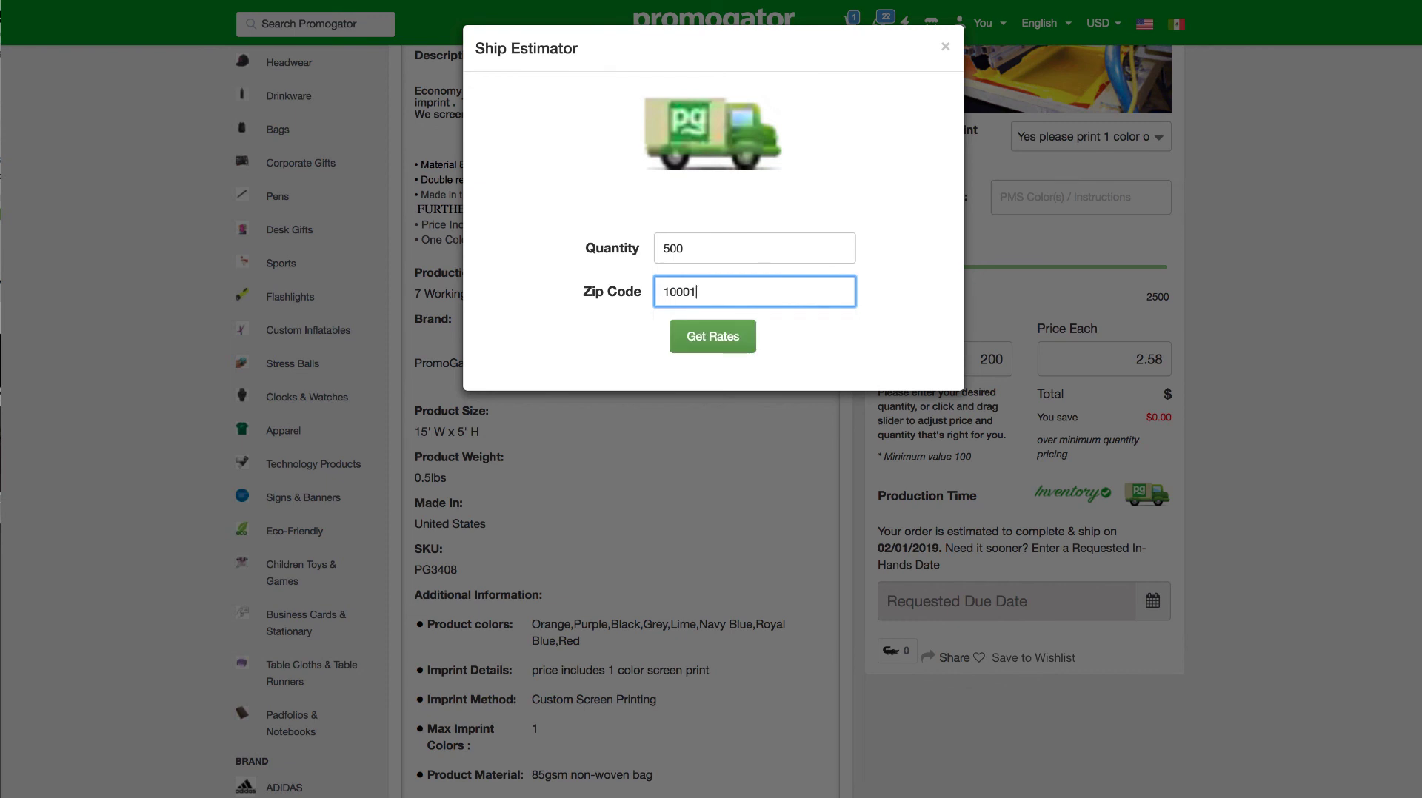
click(739, 289)
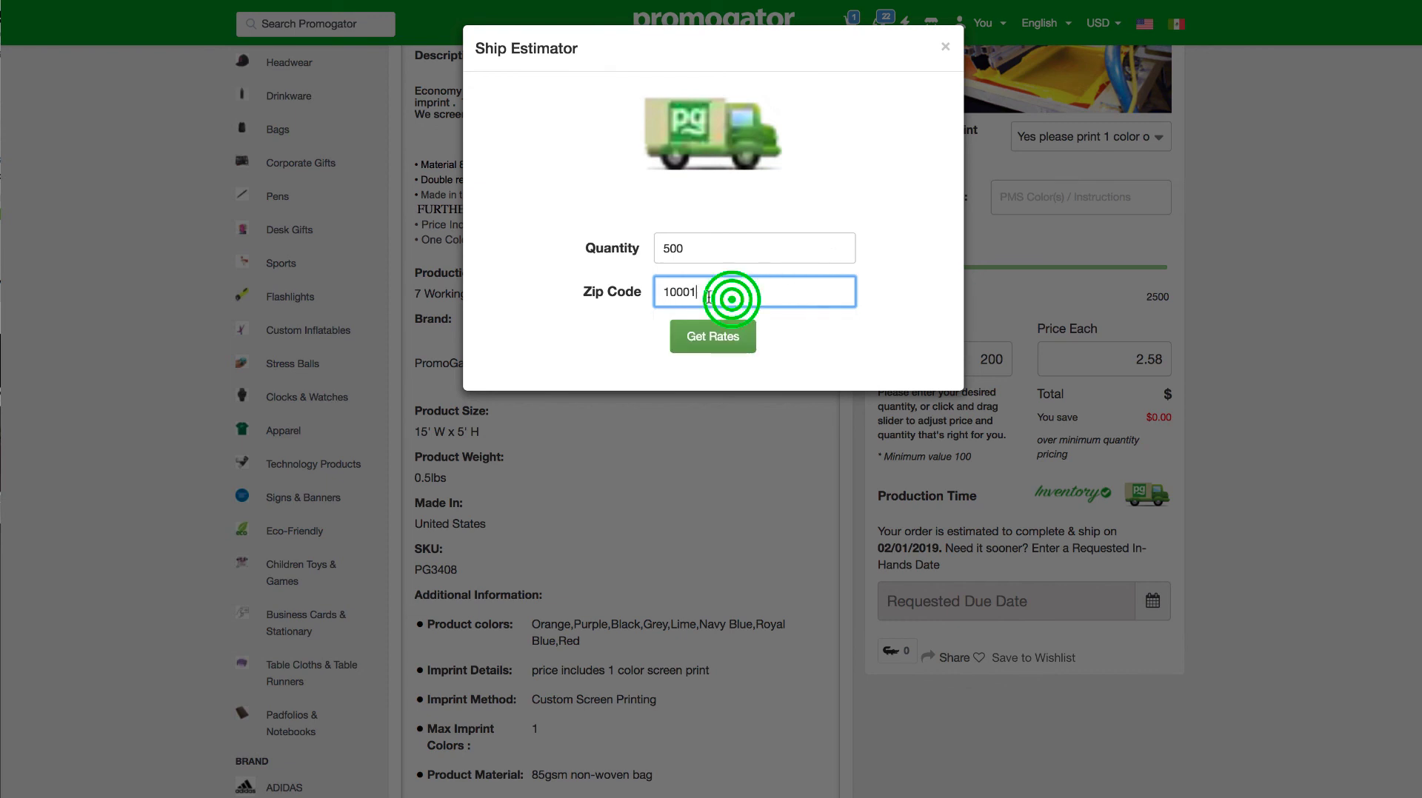
click(725, 336)
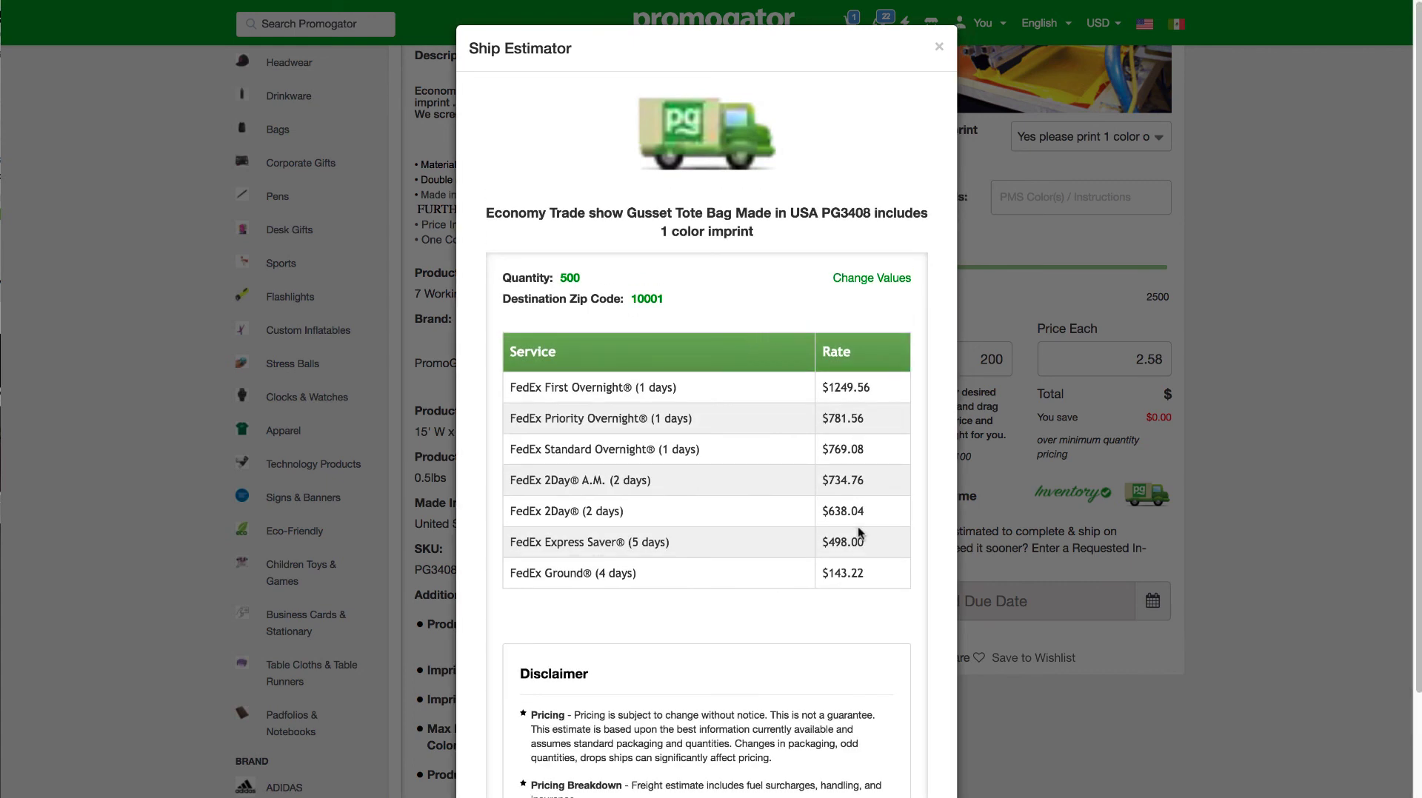
Step: Review the FedEx Ground rate in the shipping estimate, close the estimator and return to the product's main image
drag(511, 573, 562, 564)
click(857, 579)
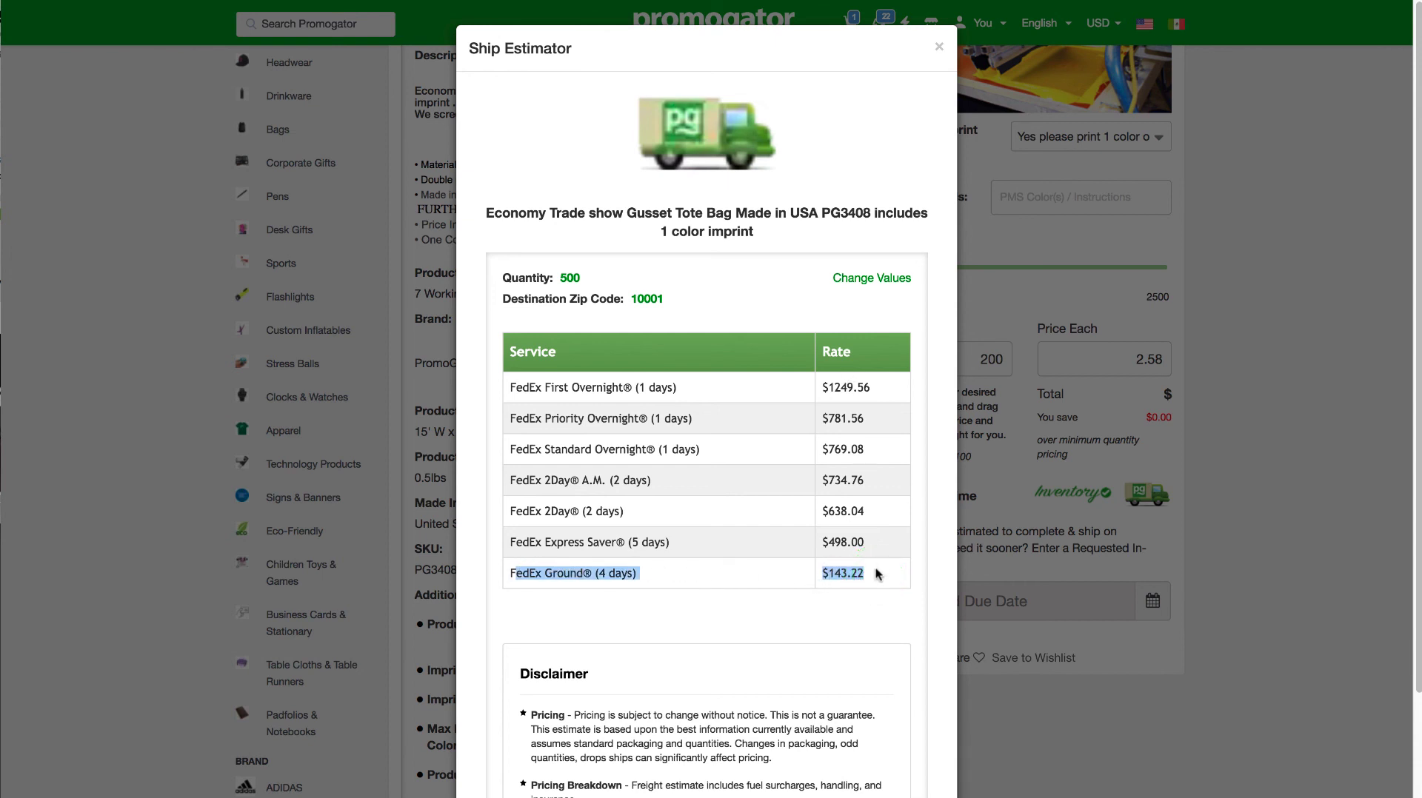
drag(877, 575, 516, 575)
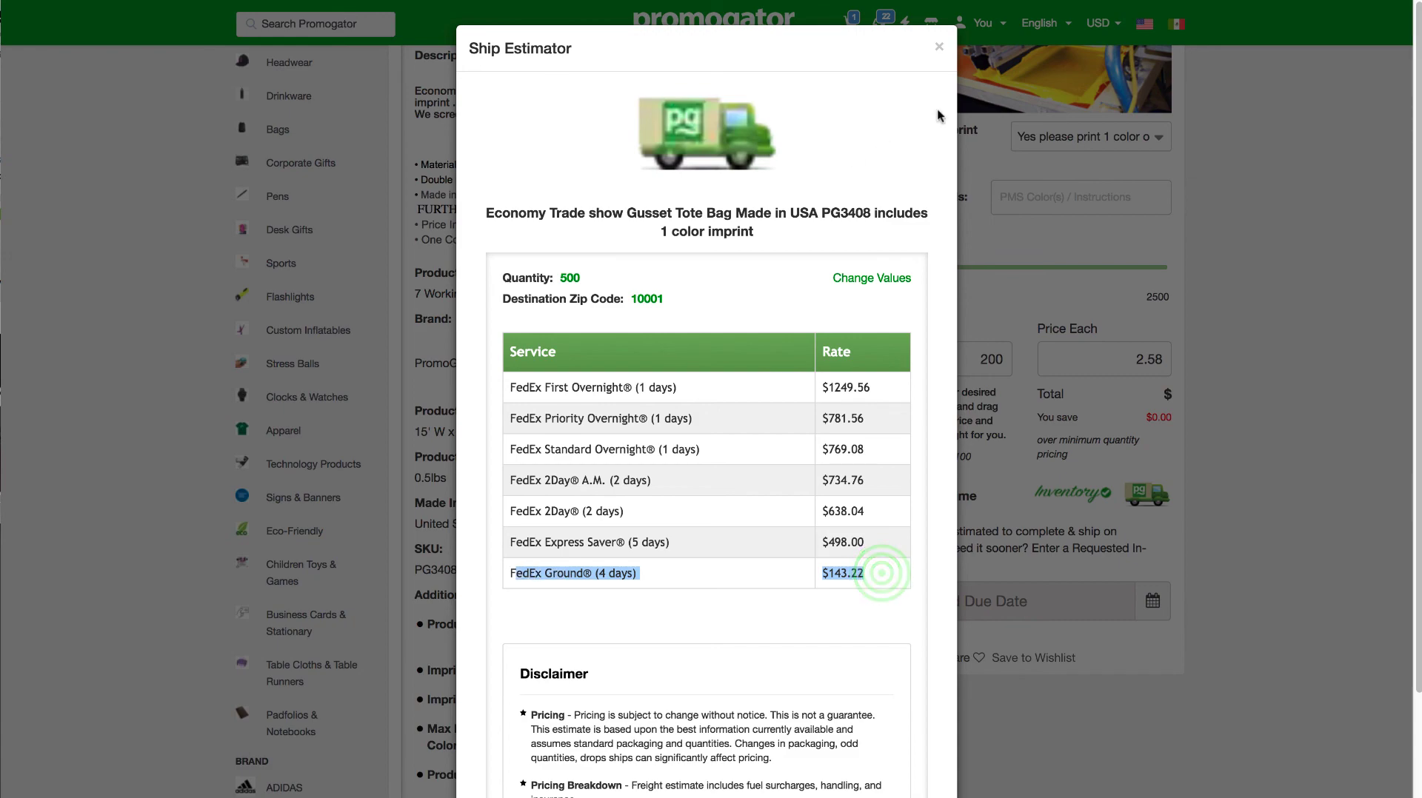
click(939, 48)
drag(1414, 117, 1405, 3)
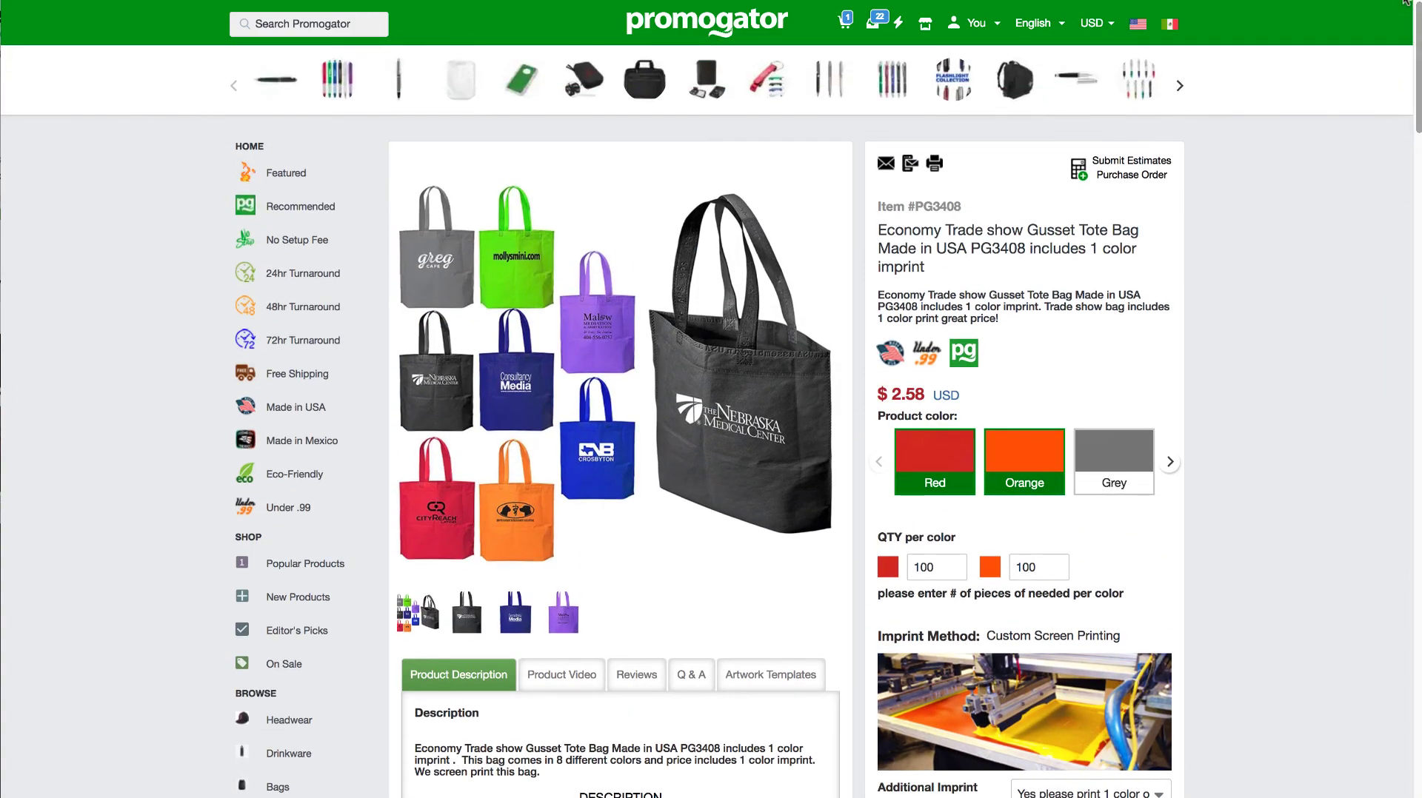